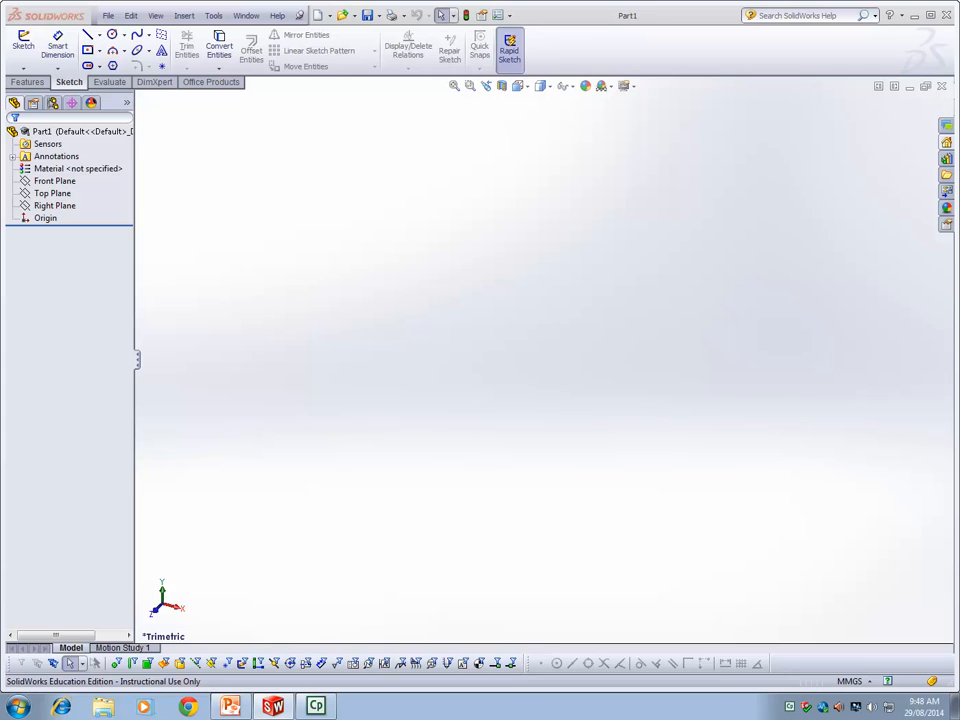
# Step: Start a sketch on the Right Plane and draw a vertical centerline through the origin, extending its upper end to about 85.5 mm above the origin
pyautogui.rightClick(54, 205)
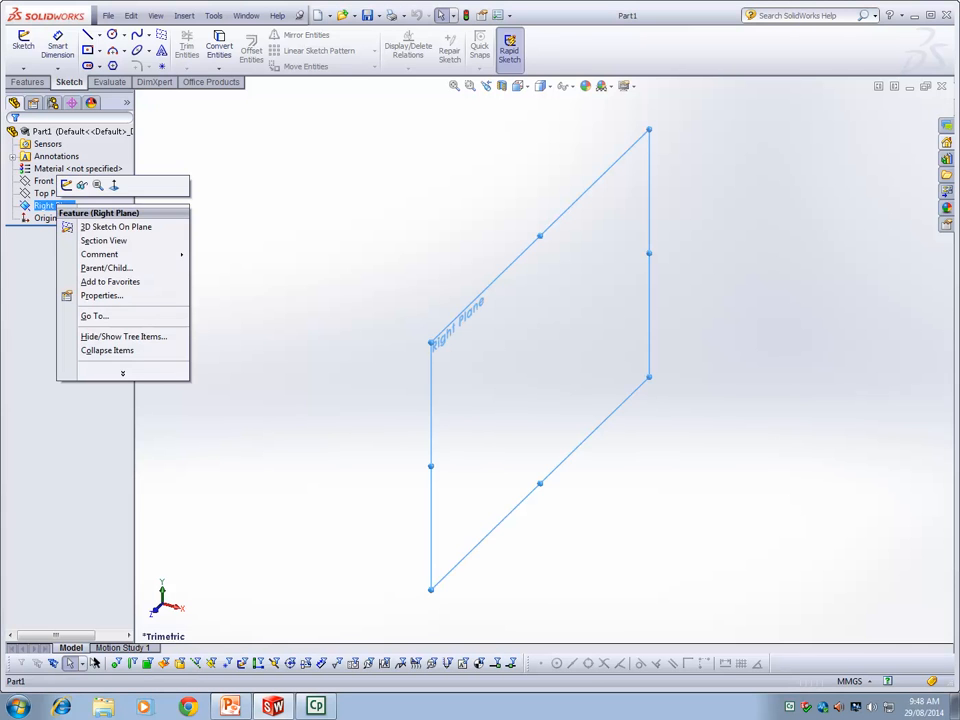
pyautogui.click(66, 185)
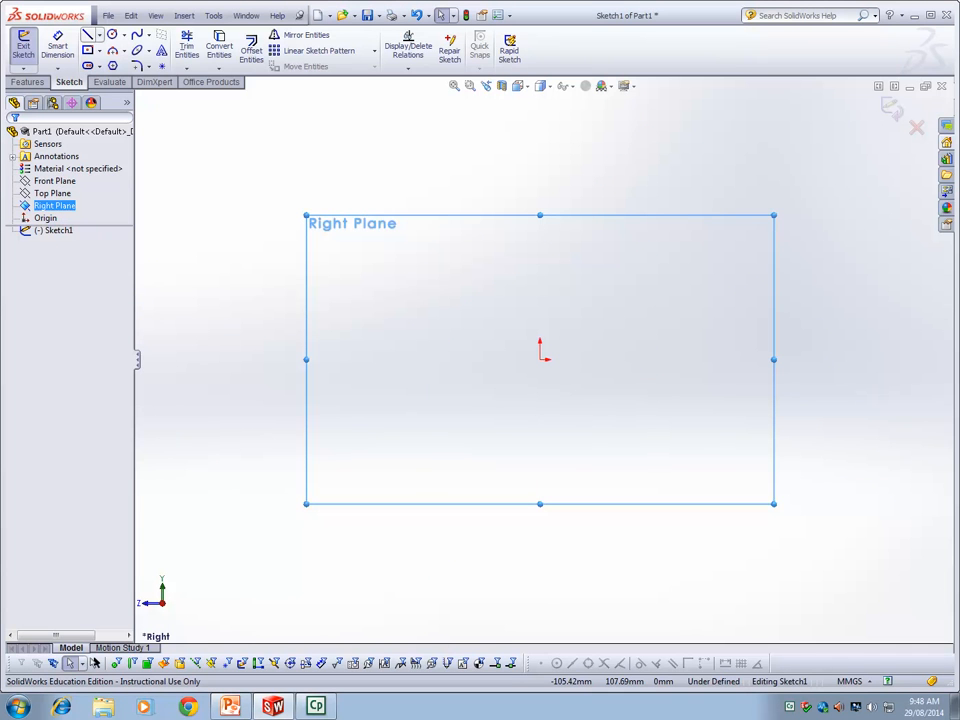
pyautogui.click(99, 35)
pyautogui.click(139, 64)
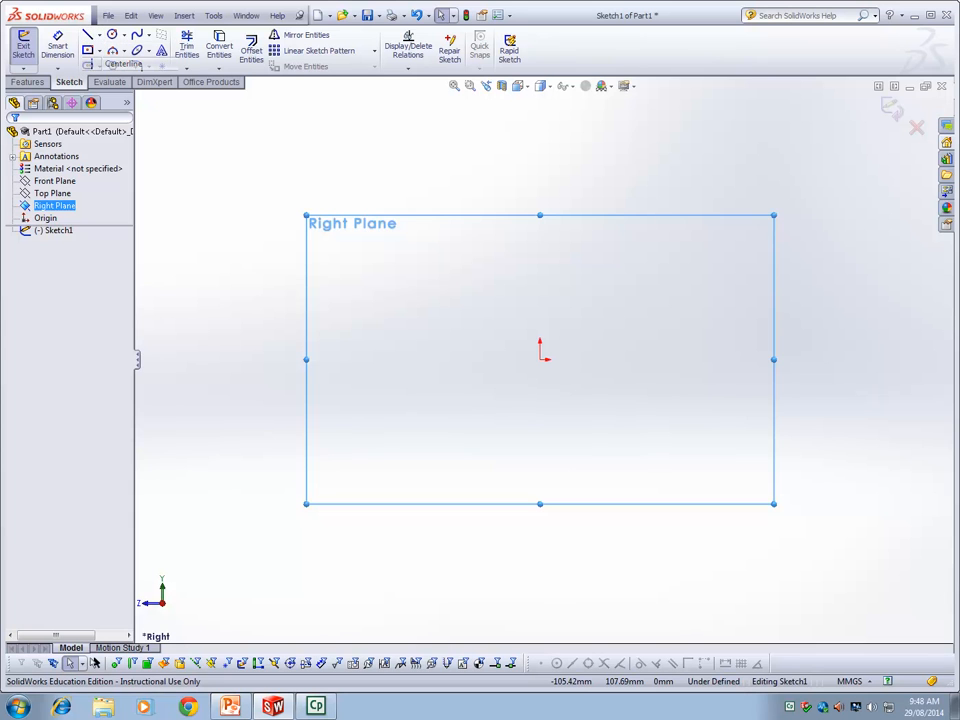
pyautogui.click(540, 240)
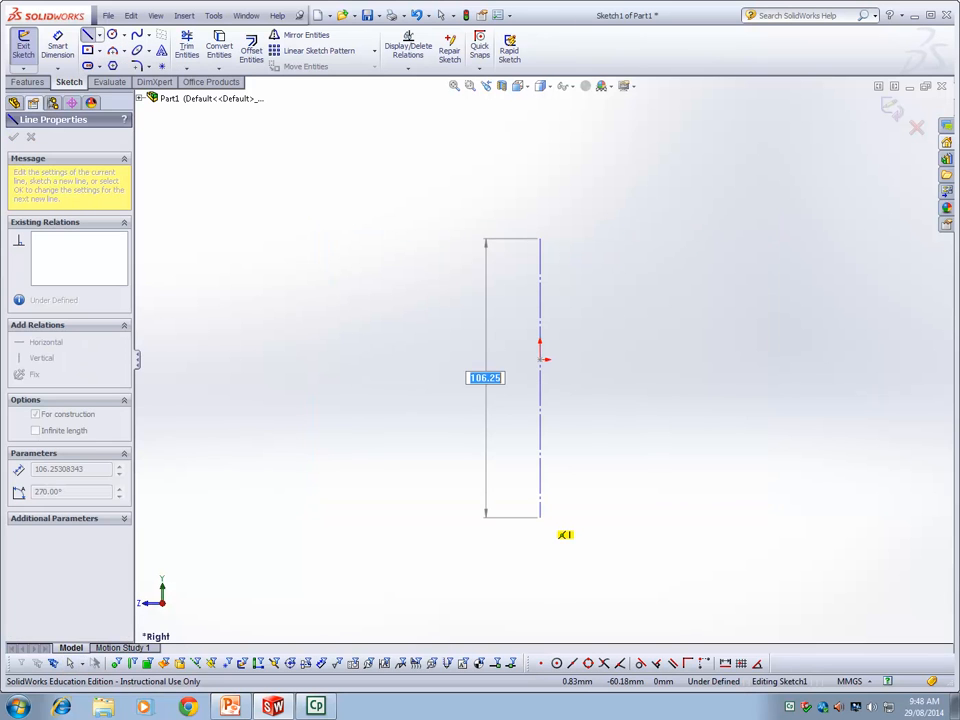
pyautogui.click(540, 517)
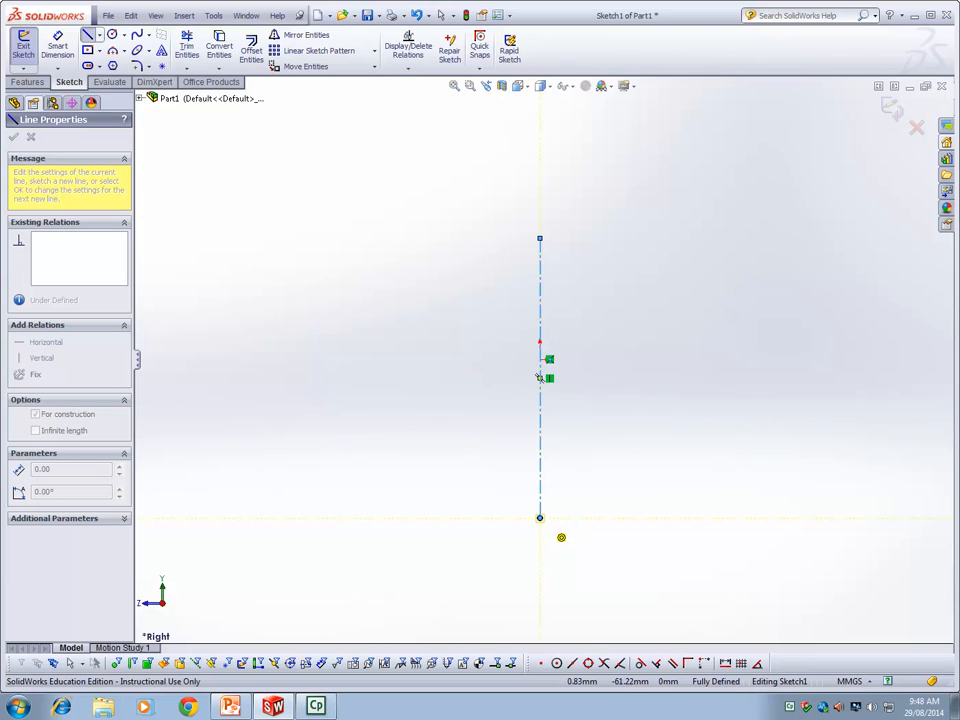
pyautogui.press('Escape')
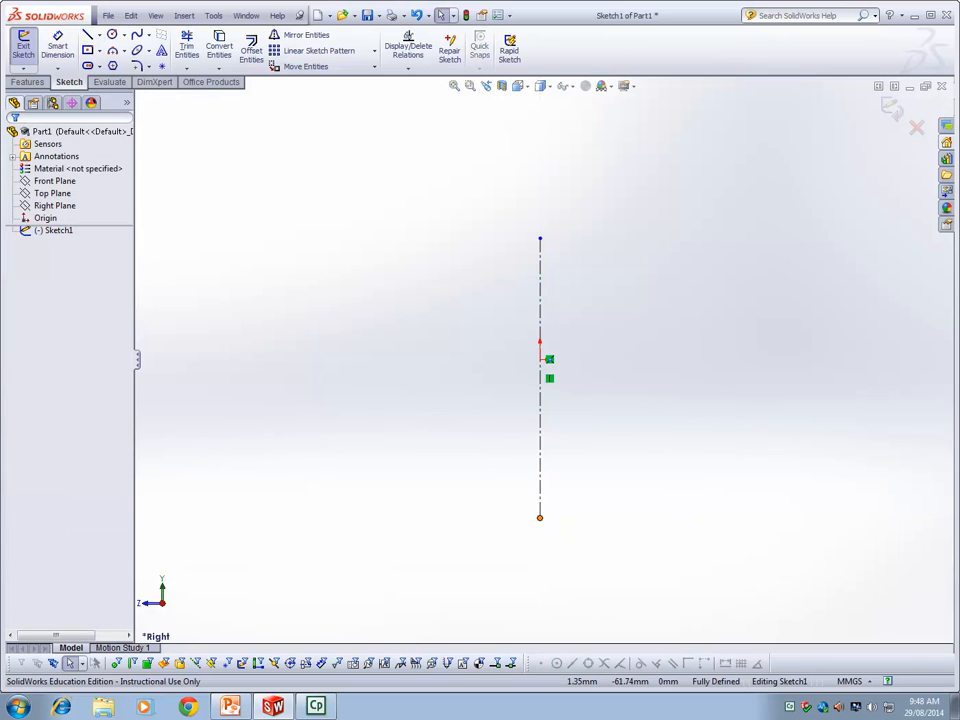
pyautogui.moveTo(540, 240); pyautogui.dragTo(540, 135)
pyautogui.press('Escape')
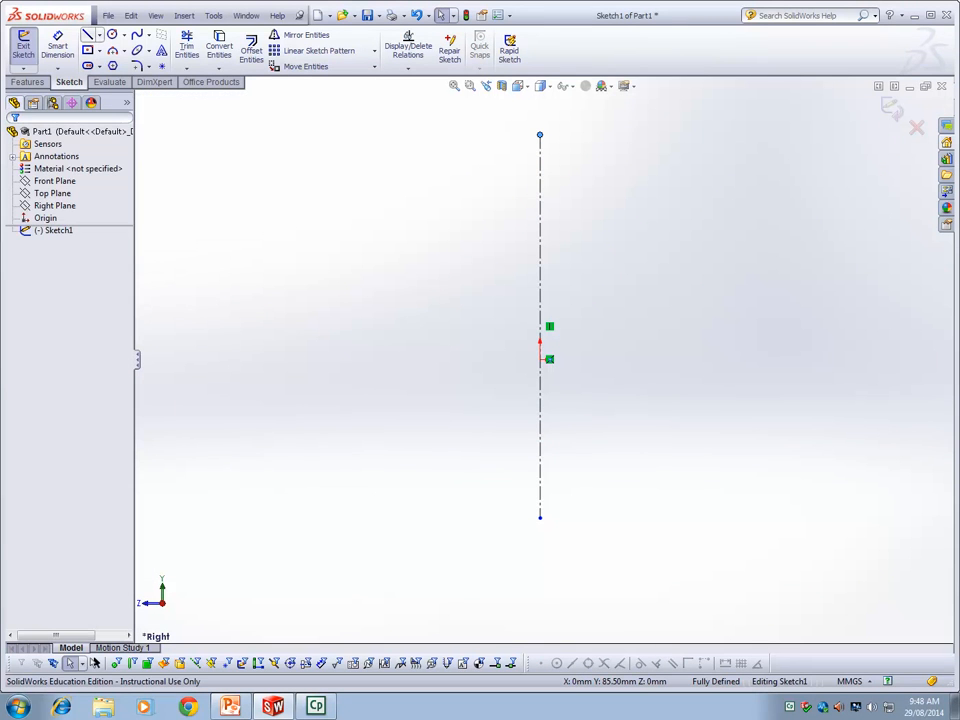
pyautogui.click(88, 34)
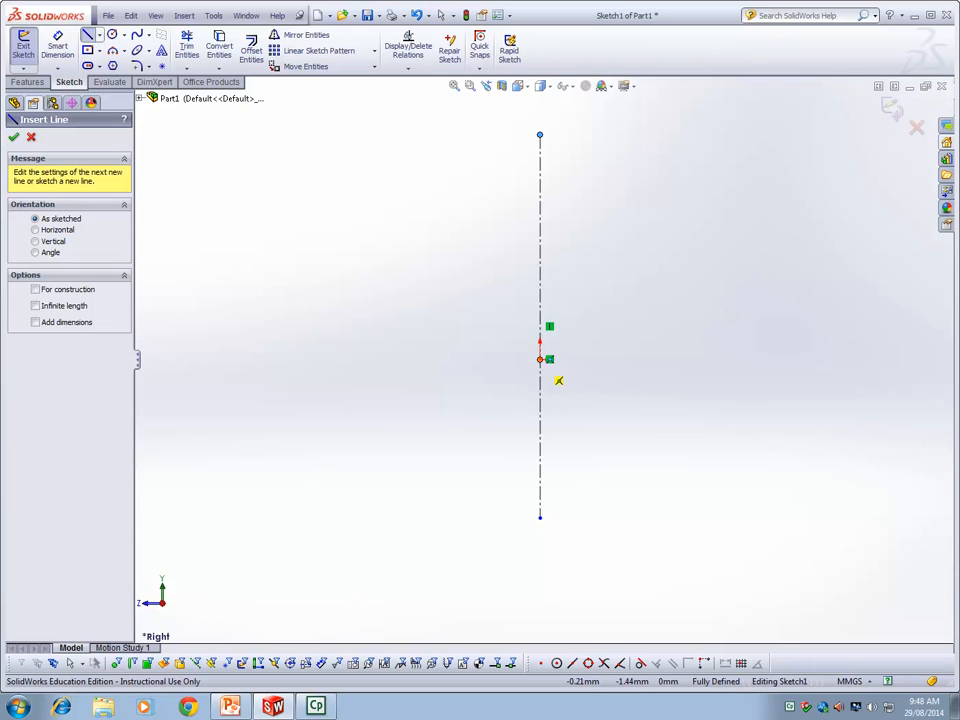
pyautogui.click(540, 359)
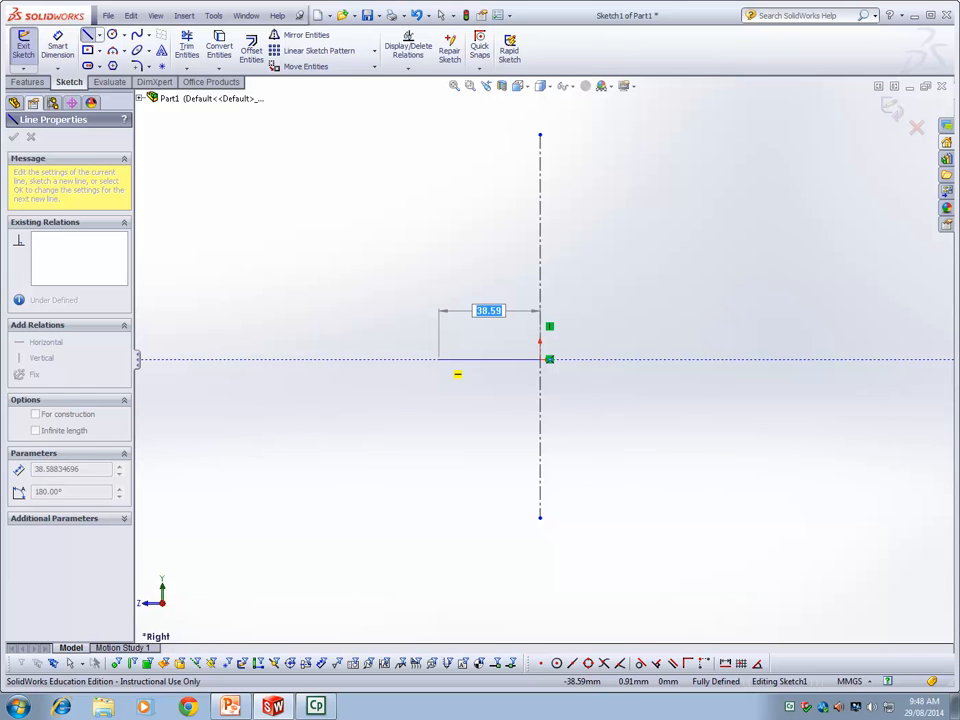
pyautogui.press('Escape')
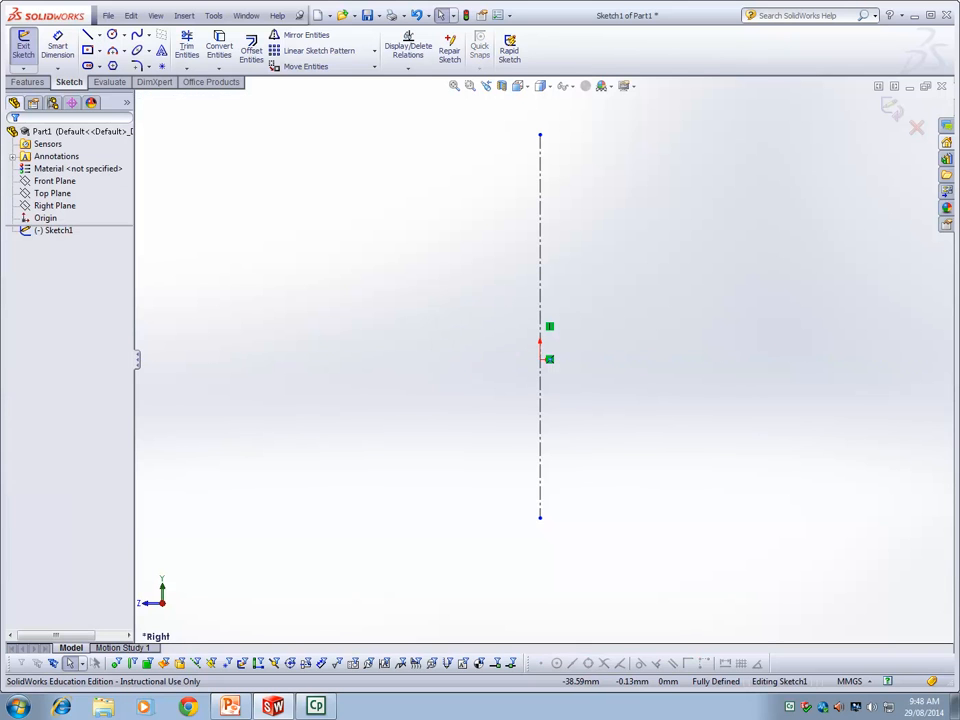
# Step: Sketch a corner rectangle about 55 mm wide and 69 mm high, up and left from the origin with one side on the centerline
pyautogui.click(97, 50)
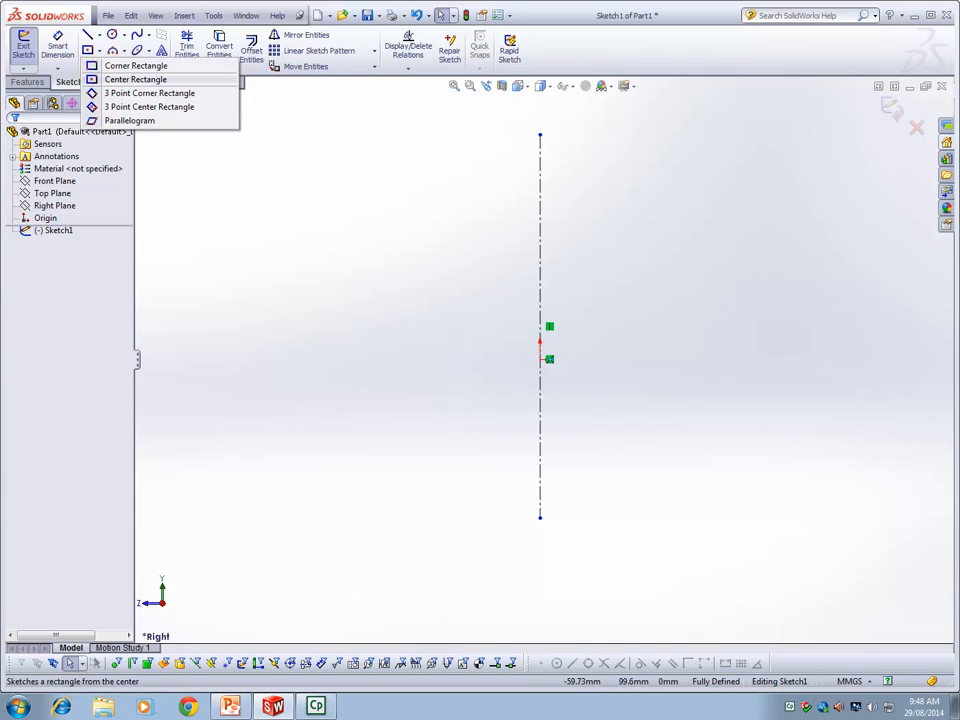
pyautogui.click(135, 65)
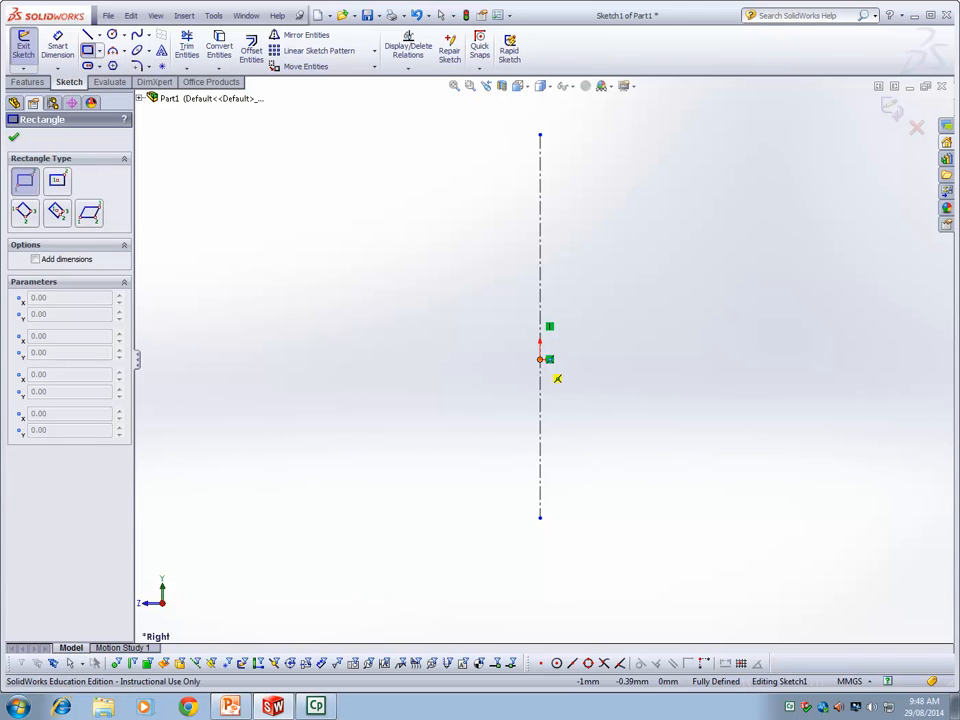
pyautogui.moveTo(540, 359); pyautogui.dragTo(397, 178)
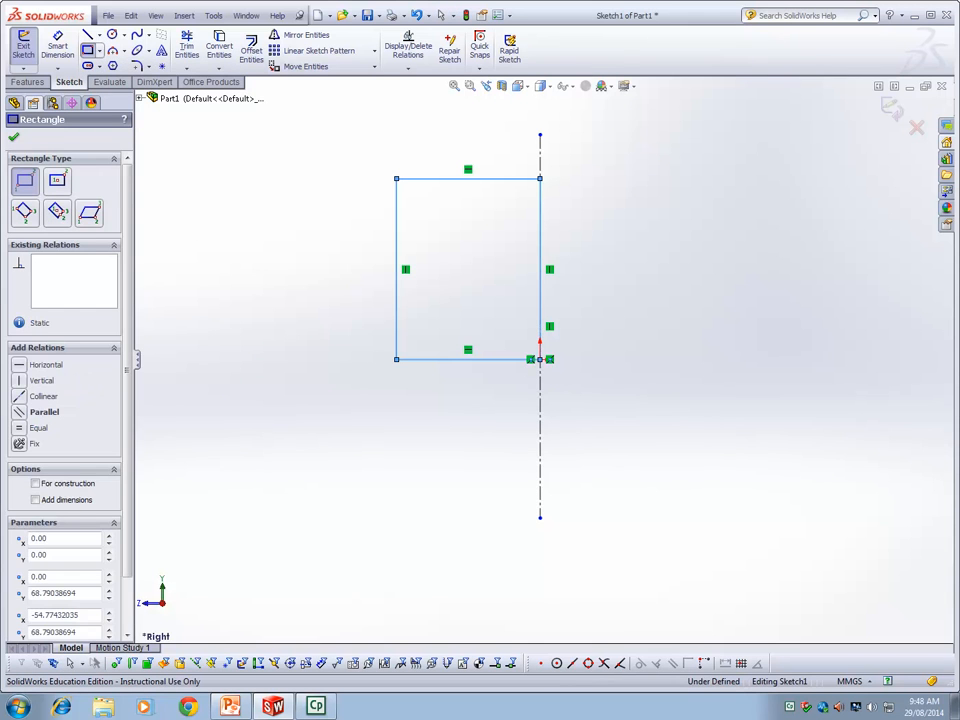
pyautogui.press('Escape')
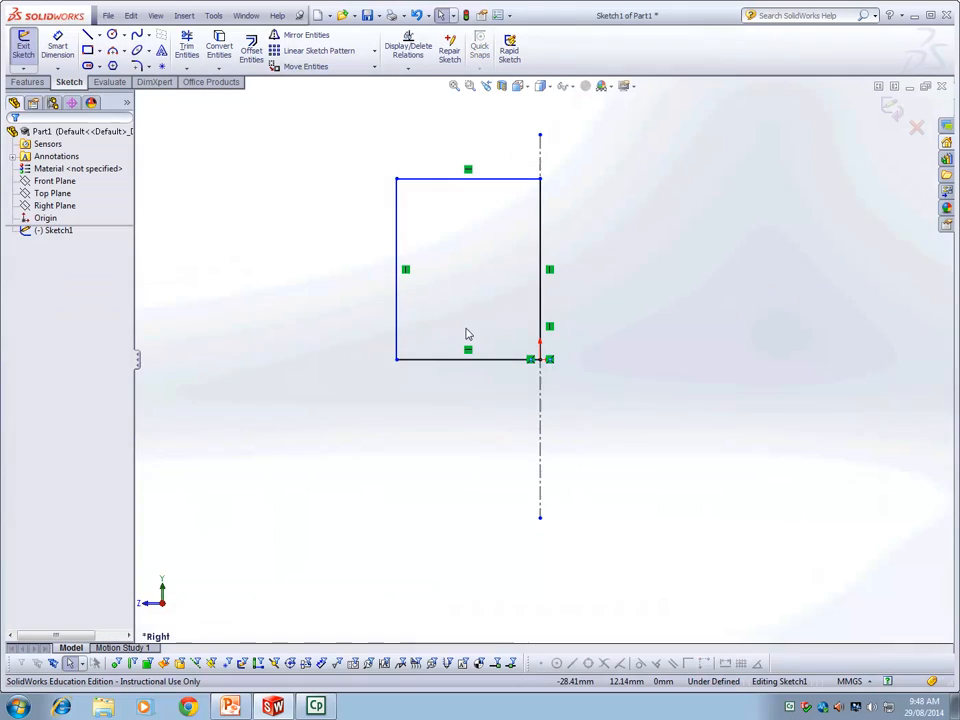
# Step: Draw a three-point arc of about 9 mm radius bulging outward from the middle of the rectangle's left edge, both ends on that edge
pyautogui.scroll(3, 467, 332)
pyautogui.scroll(-2, 463, 329)
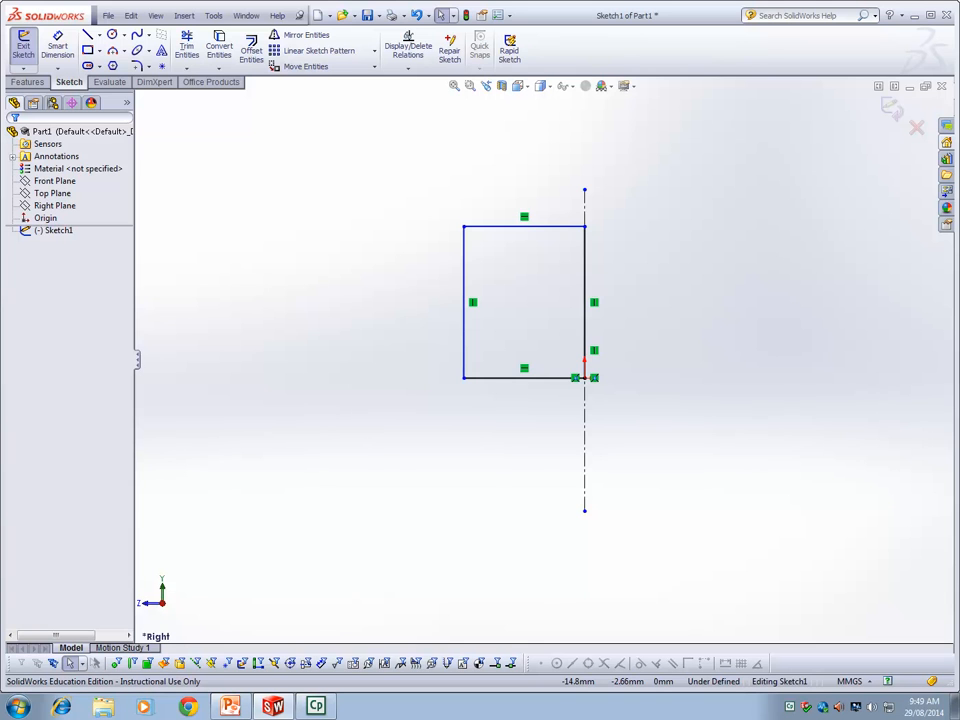
pyautogui.click(123, 50)
pyautogui.click(145, 94)
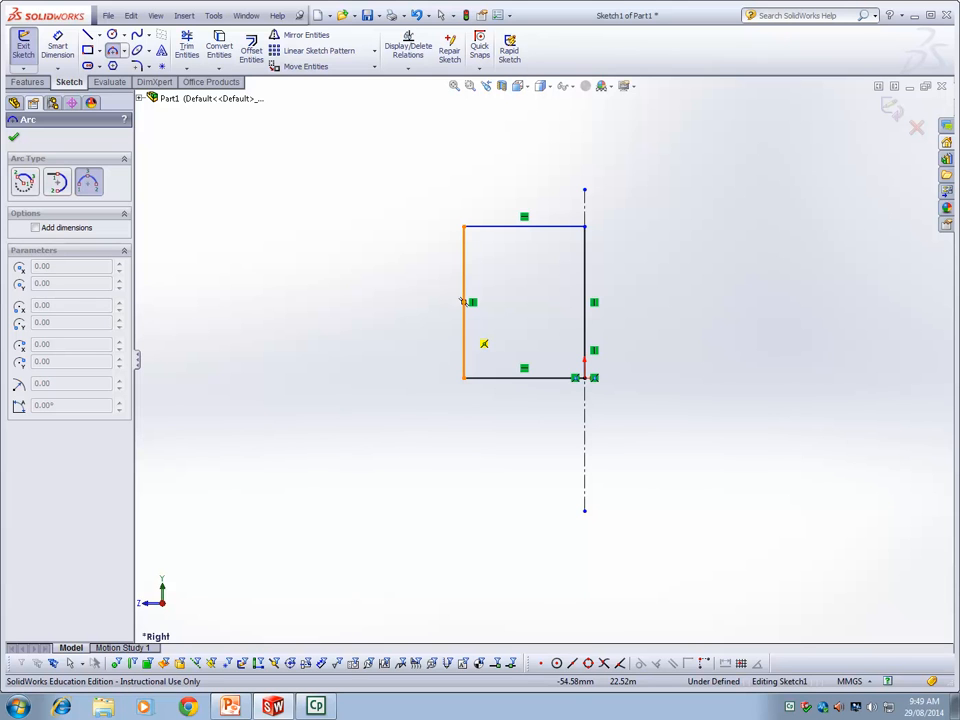
pyautogui.click(464, 321)
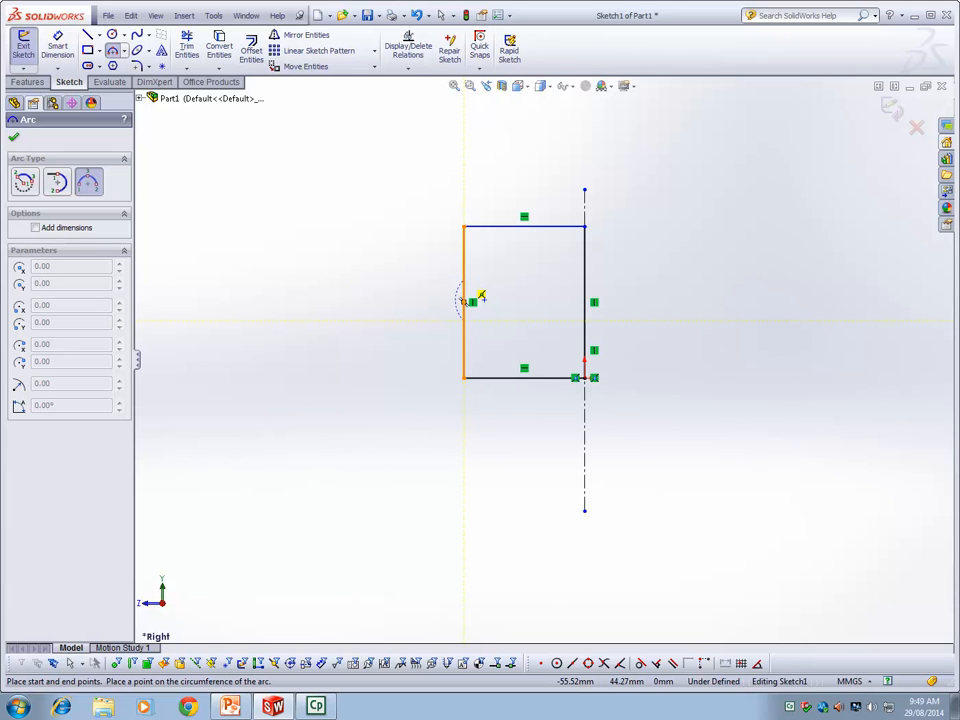
pyautogui.click(464, 281)
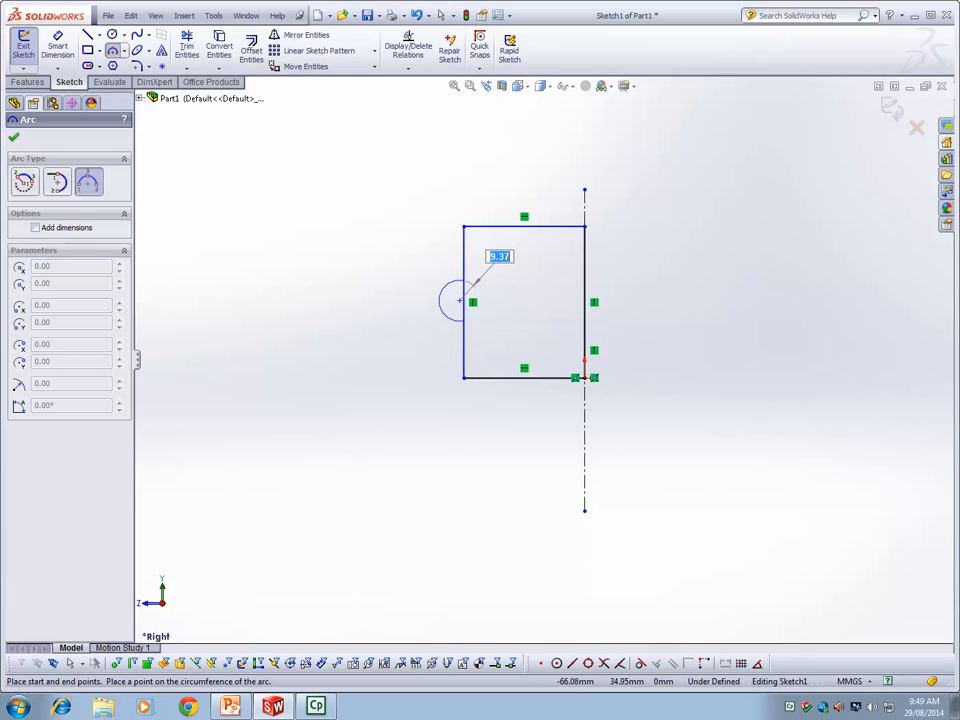
pyautogui.click(443, 300)
pyautogui.press('Escape')
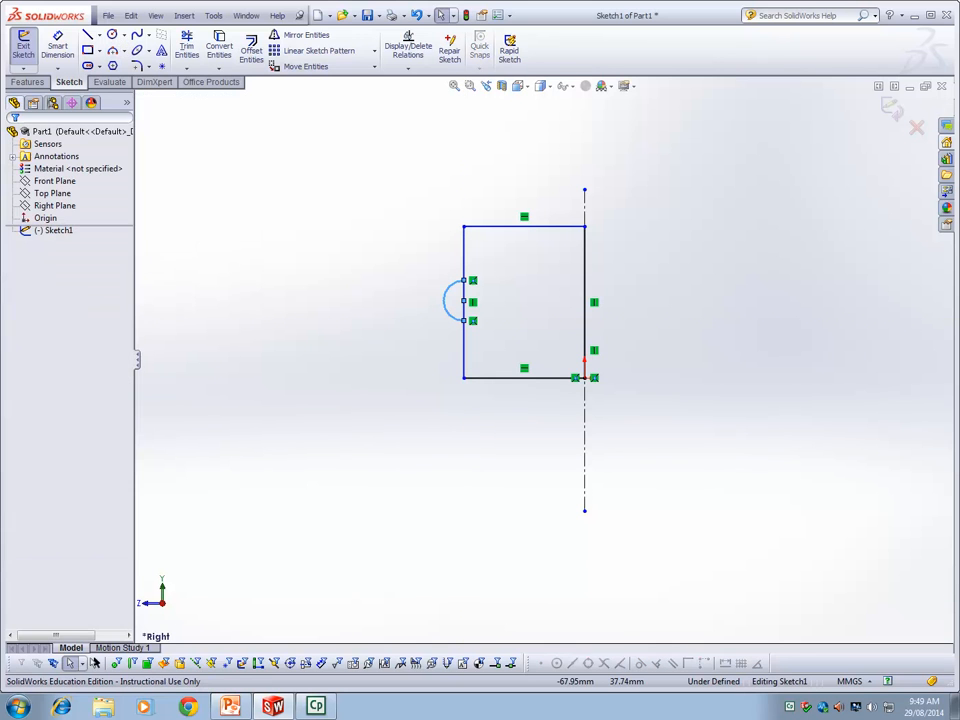
# Step: Trim away the part of the rectangle's left edge between the arc's endpoints
pyautogui.scroll(-3, 410, 281)
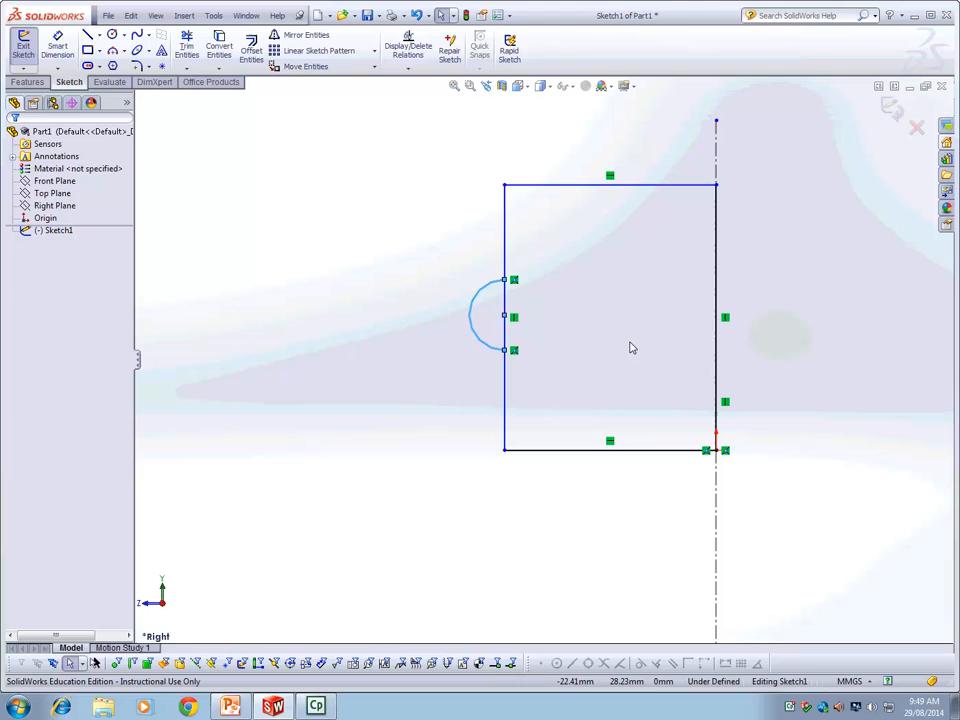
pyautogui.click(187, 50)
pyautogui.moveTo(523, 295); pyautogui.dragTo(482, 311)
pyautogui.press('Escape')
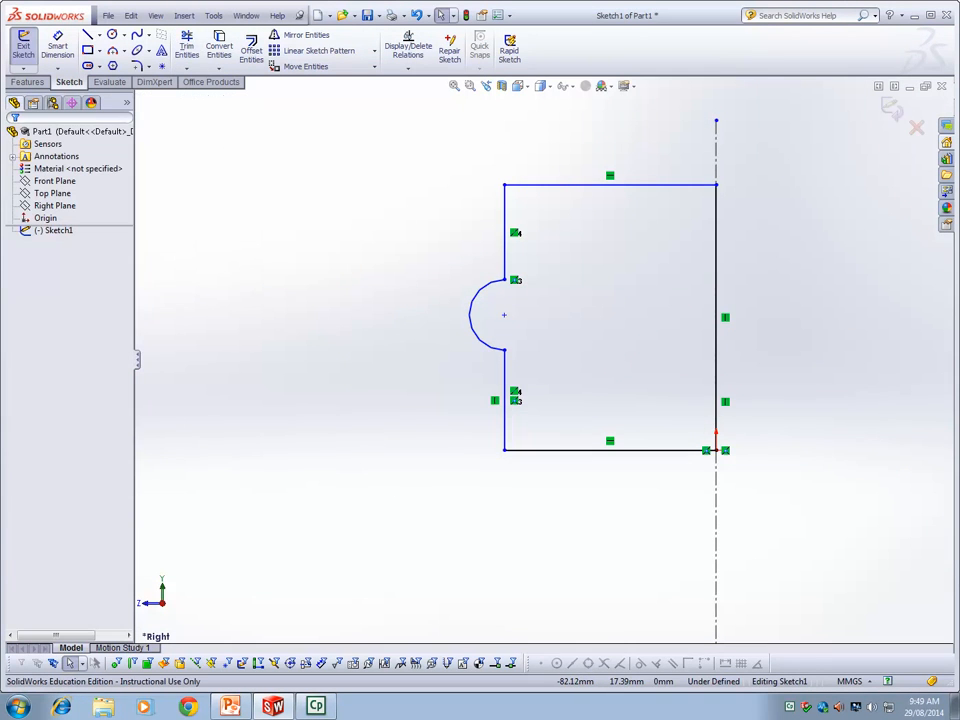
pyautogui.scroll(2, 553, 369)
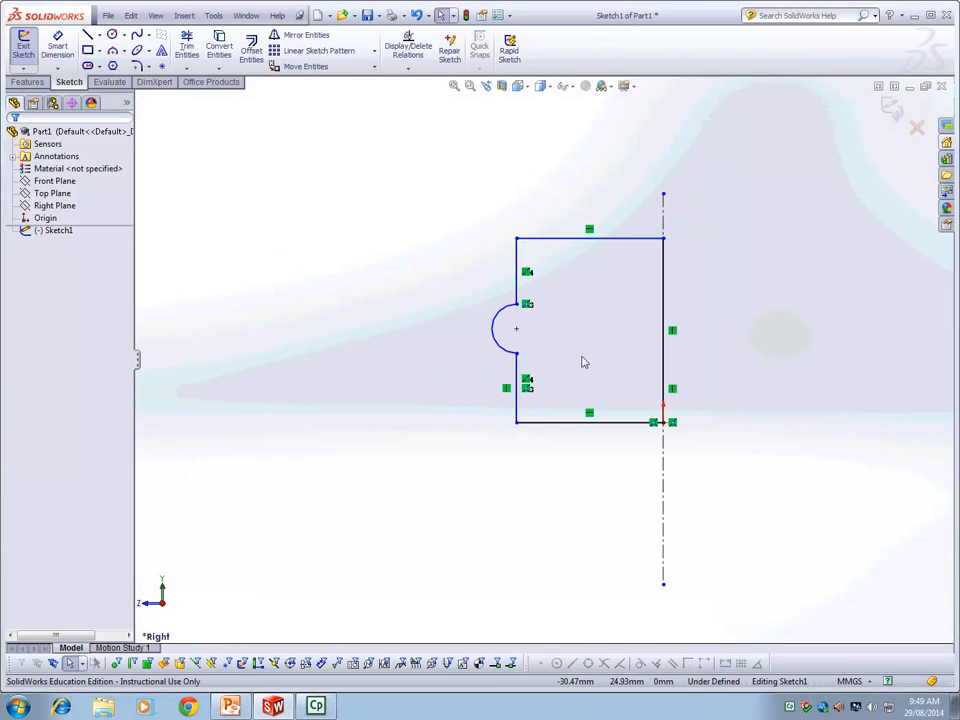
pyautogui.scroll(-1, 584, 362)
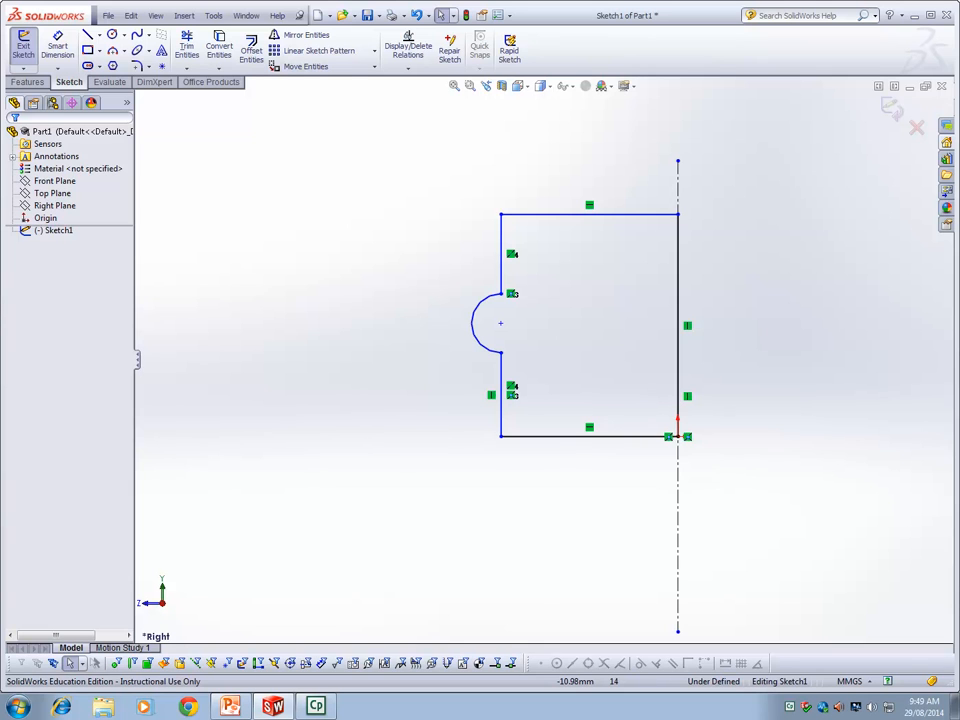
pyautogui.press('d')
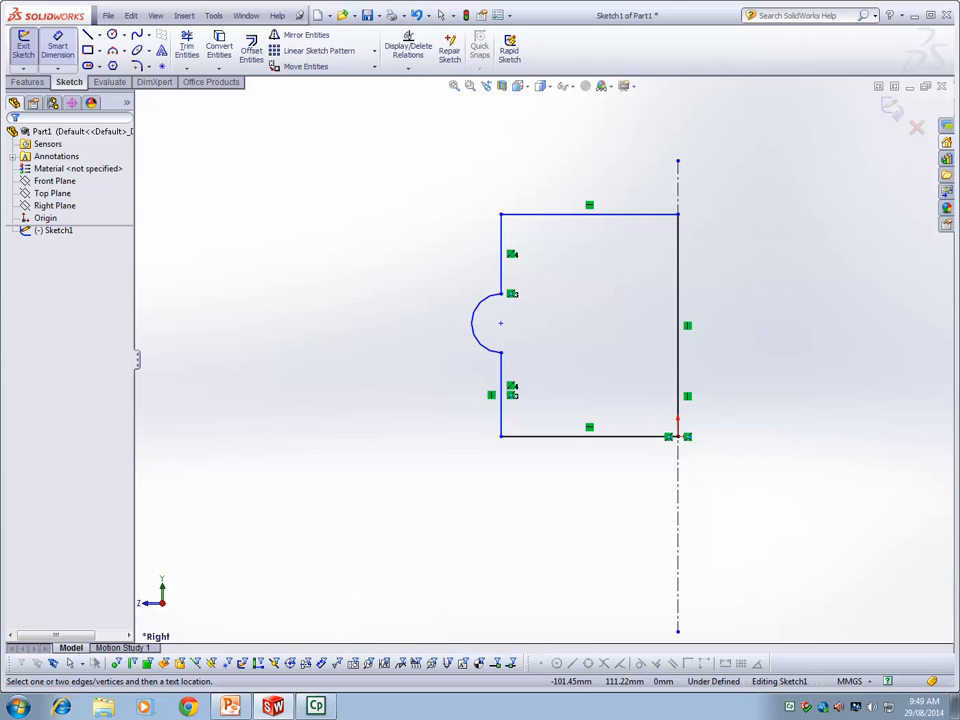
pyautogui.click(473, 323)
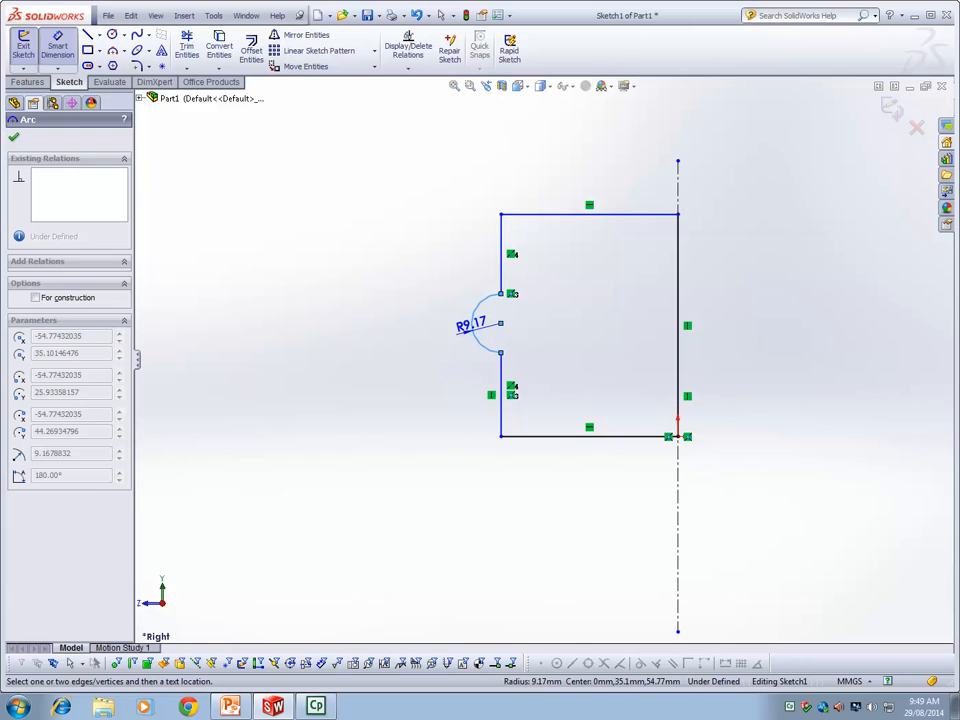
pyautogui.click(501, 394)
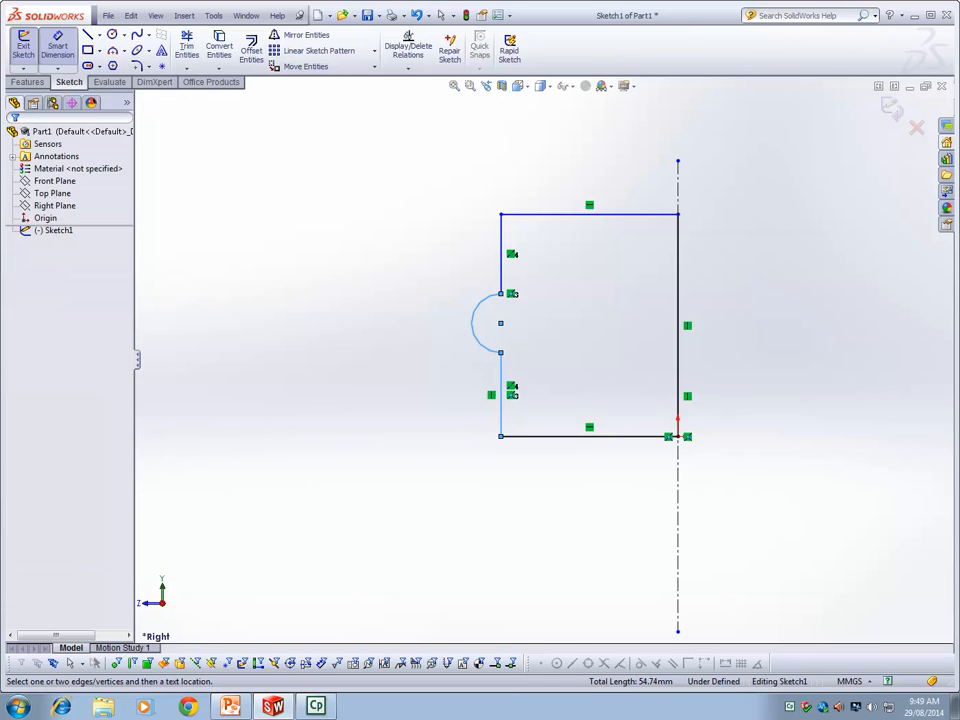
pyautogui.press('Escape')
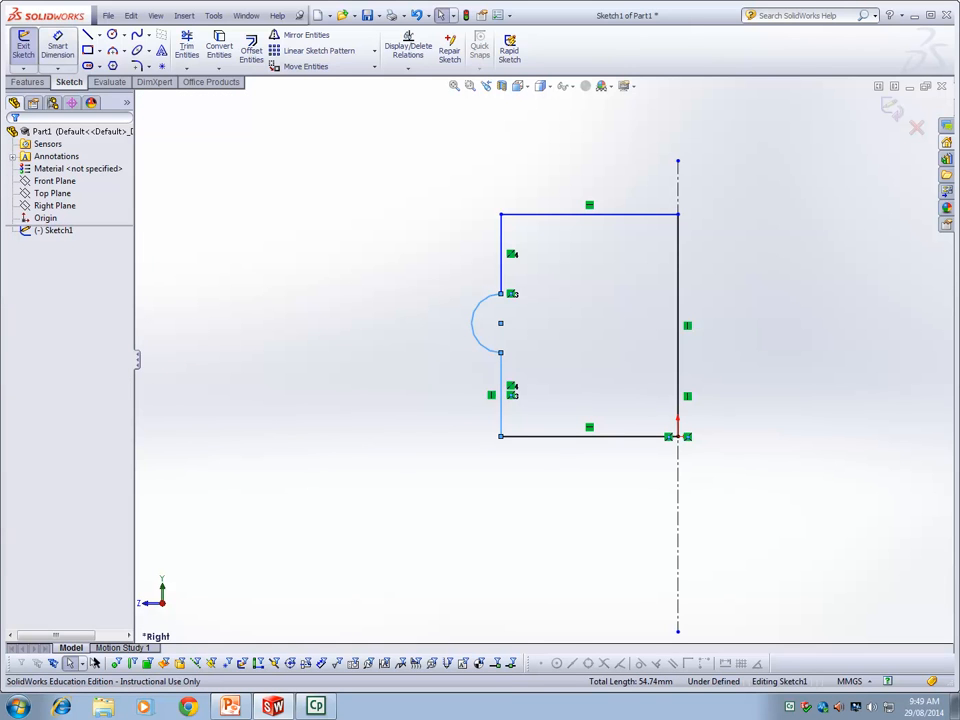
# Step: Dimension the arc's outermost point horizontally from the adjoining vertical edge and set the distance to 4 mm
pyautogui.press('Return')
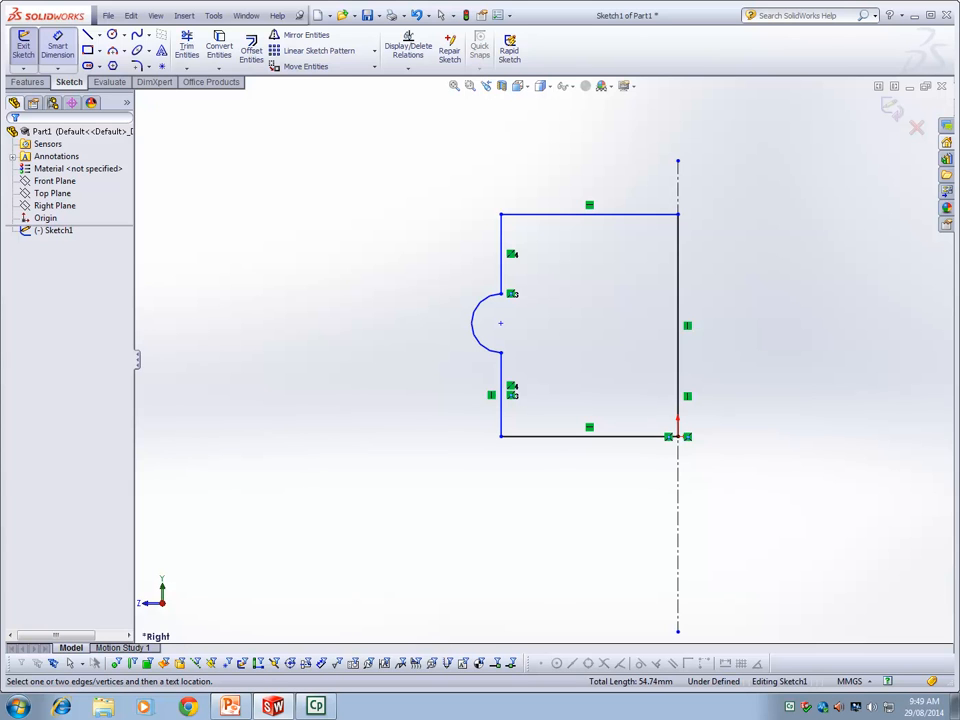
pyautogui.click(473, 322)
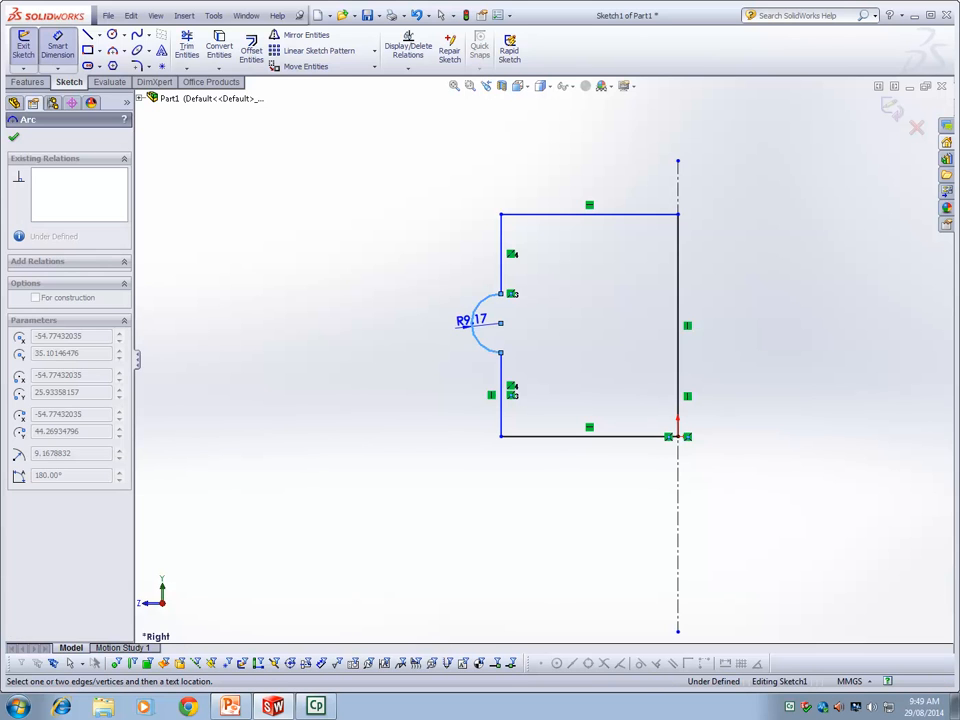
pyautogui.click(500, 390)
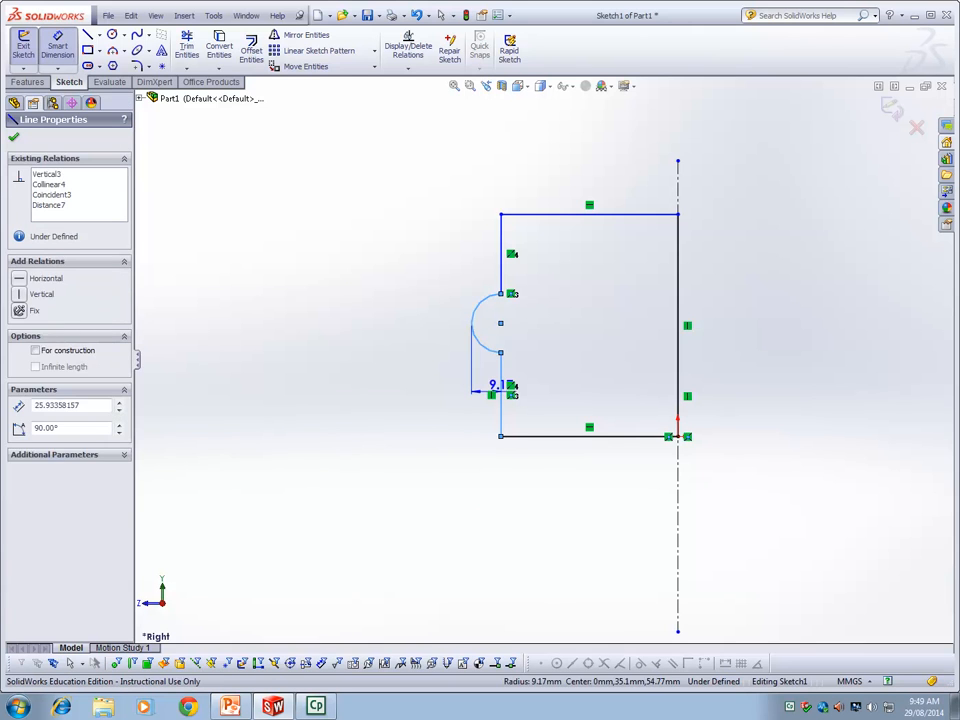
pyautogui.click(492, 388)
pyautogui.write('4')
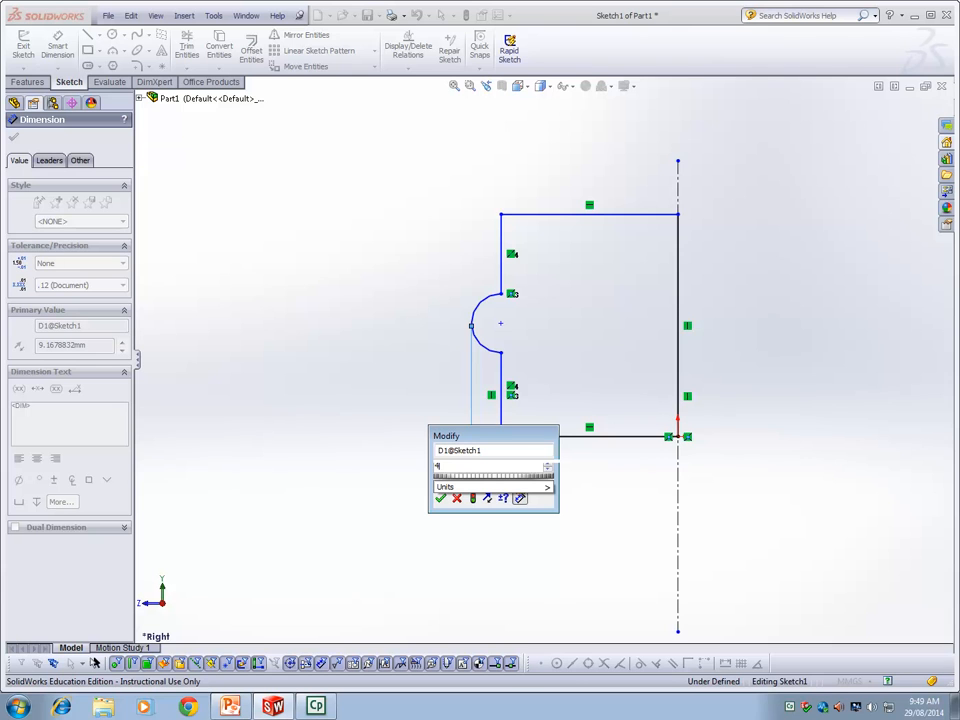
pyautogui.press('Return')
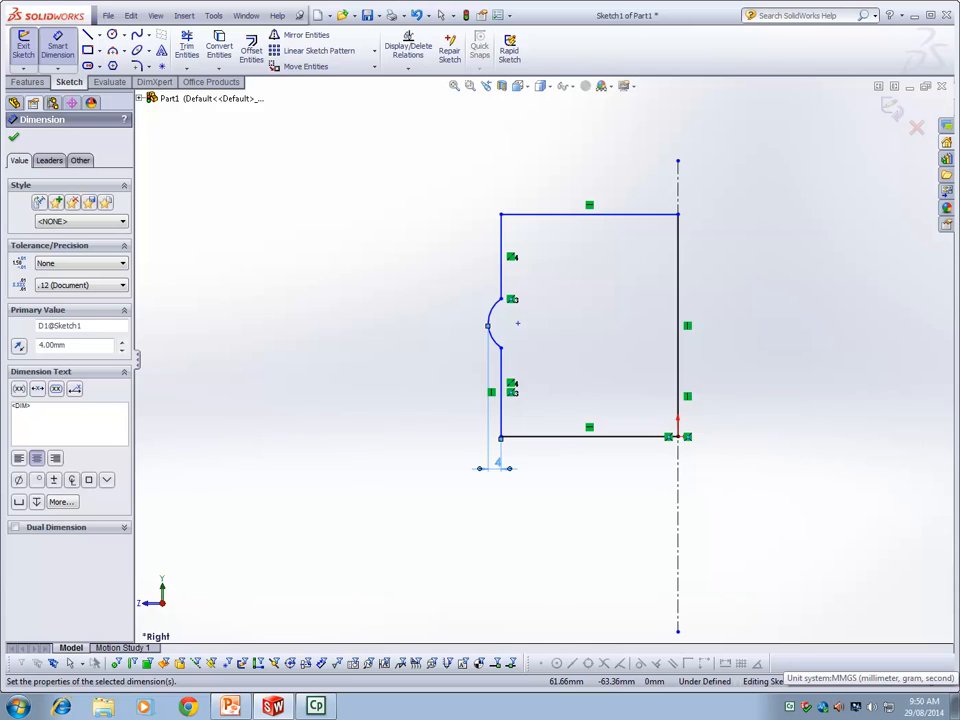
pyautogui.press('Escape')
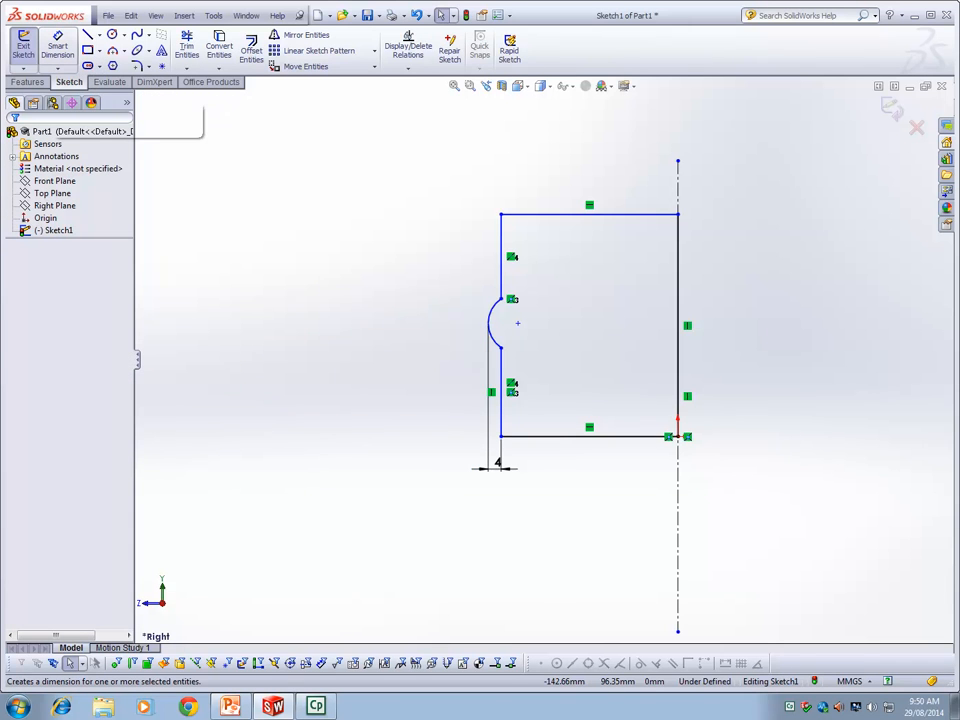
pyautogui.click(501, 214)
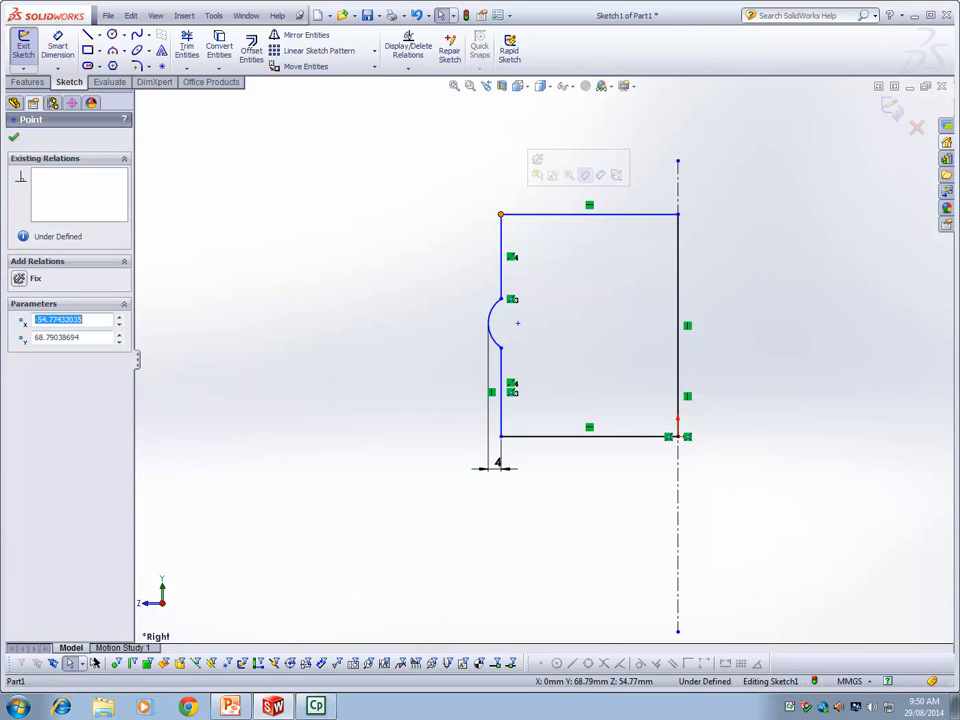
pyautogui.click(501, 436)
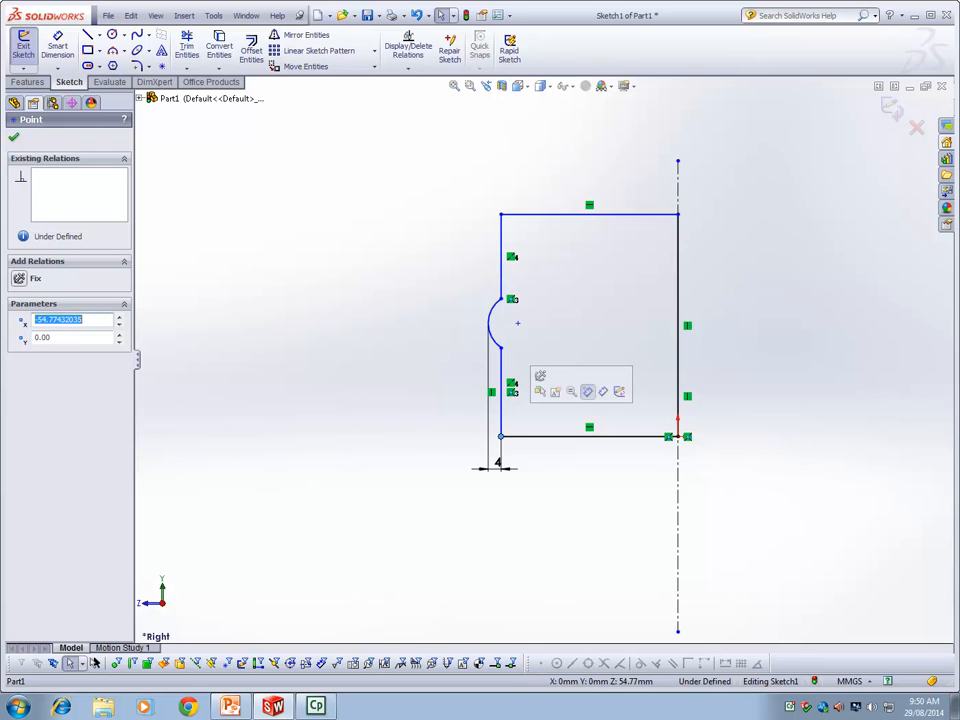
pyautogui.press('Escape')
# Step: Dimension the profile's overall height between the upper and lower corners on the arc side and set it to 45 mm
pyautogui.click(57, 46)
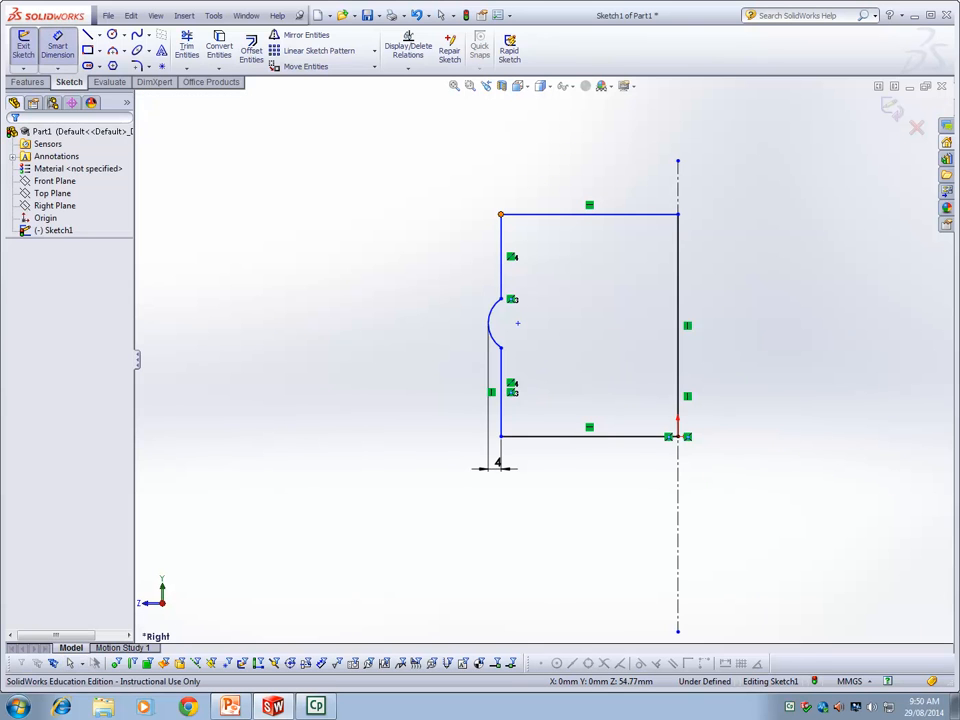
pyautogui.click(501, 214)
pyautogui.click(501, 436)
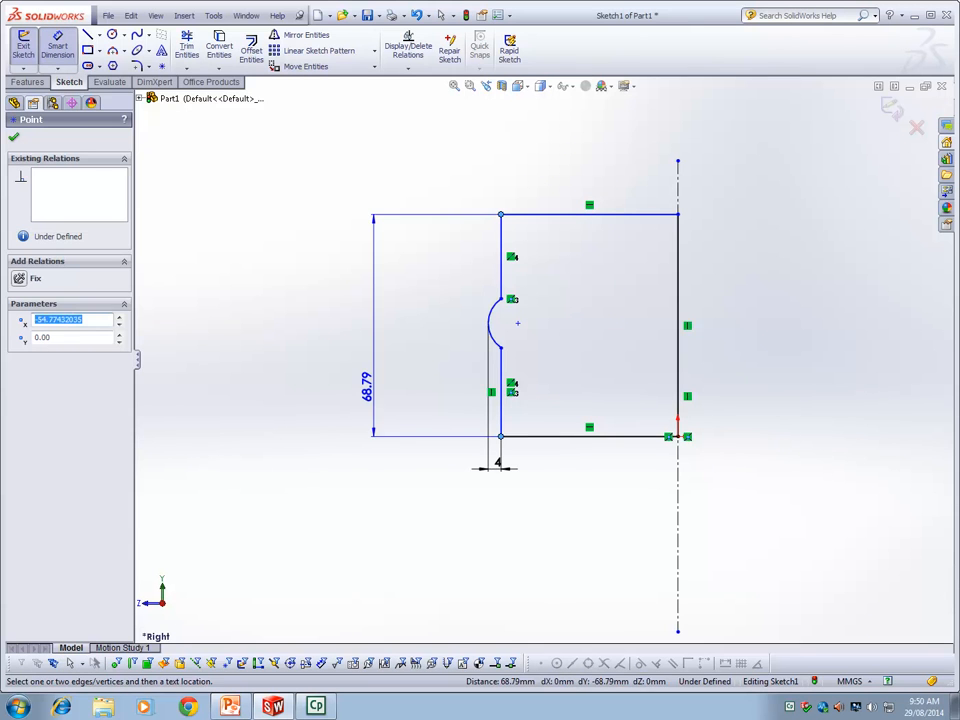
pyautogui.click(368, 388)
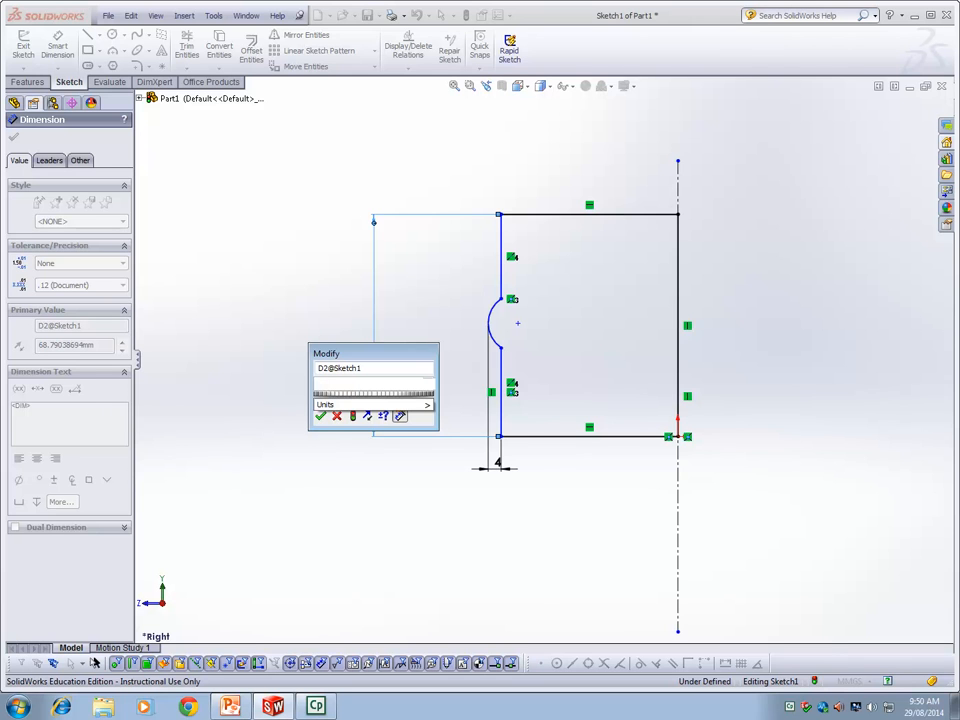
pyautogui.write('45')
pyautogui.press('Return')
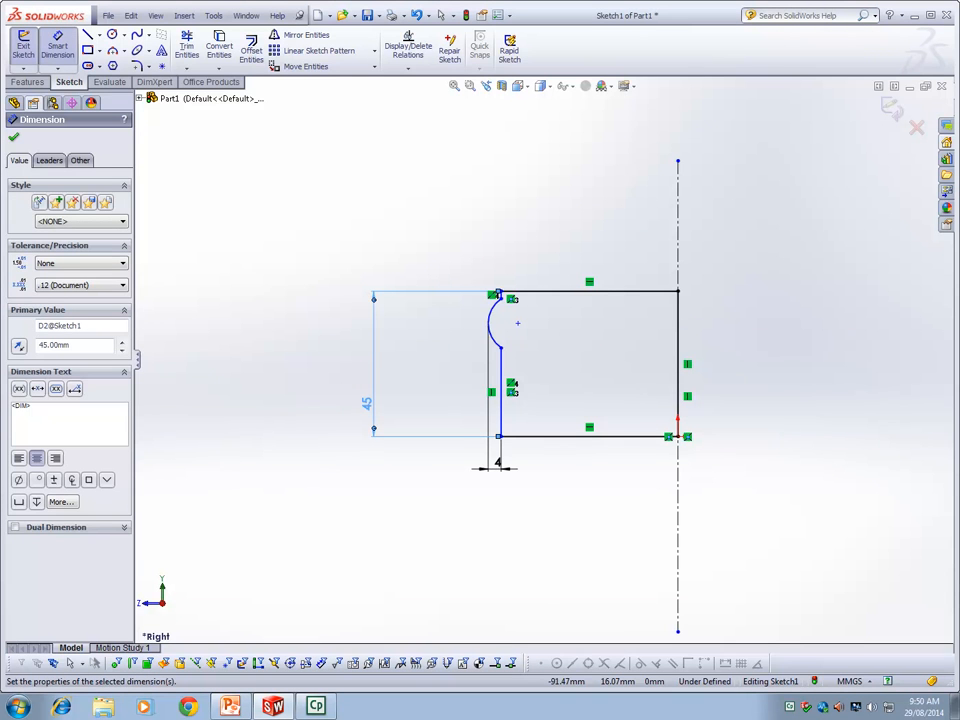
pyautogui.press('Escape')
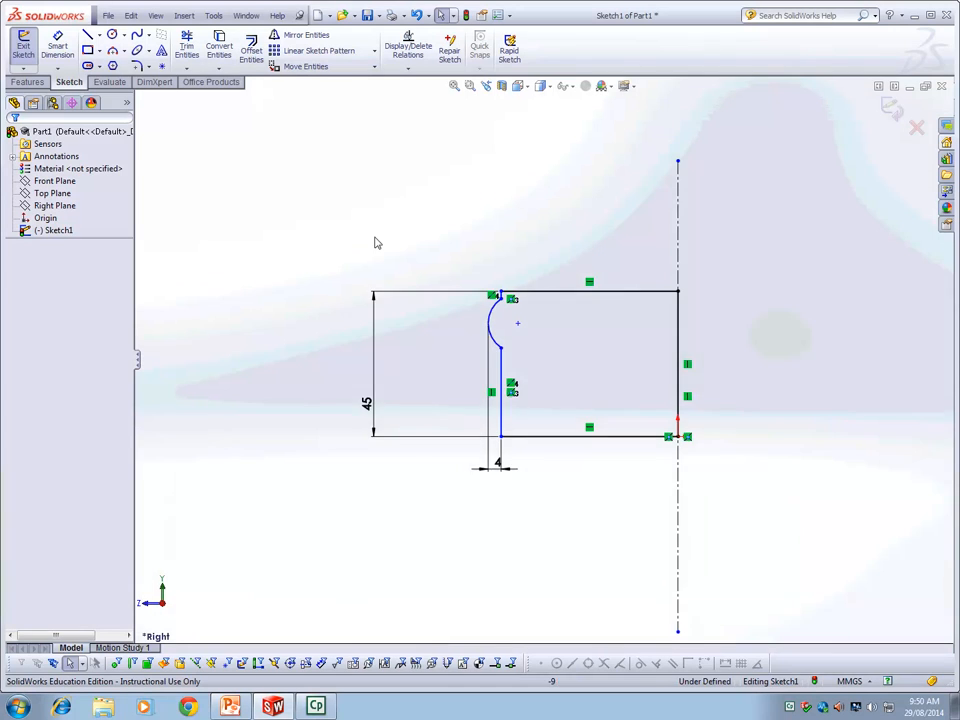
# Step: Dimension the arc's upper endpoint from the profile's top edge and set the distance to 10 mm
pyautogui.scroll(-5, 392, 253)
pyautogui.scroll(3, 675, 378)
pyautogui.scroll(-3, 735, 414)
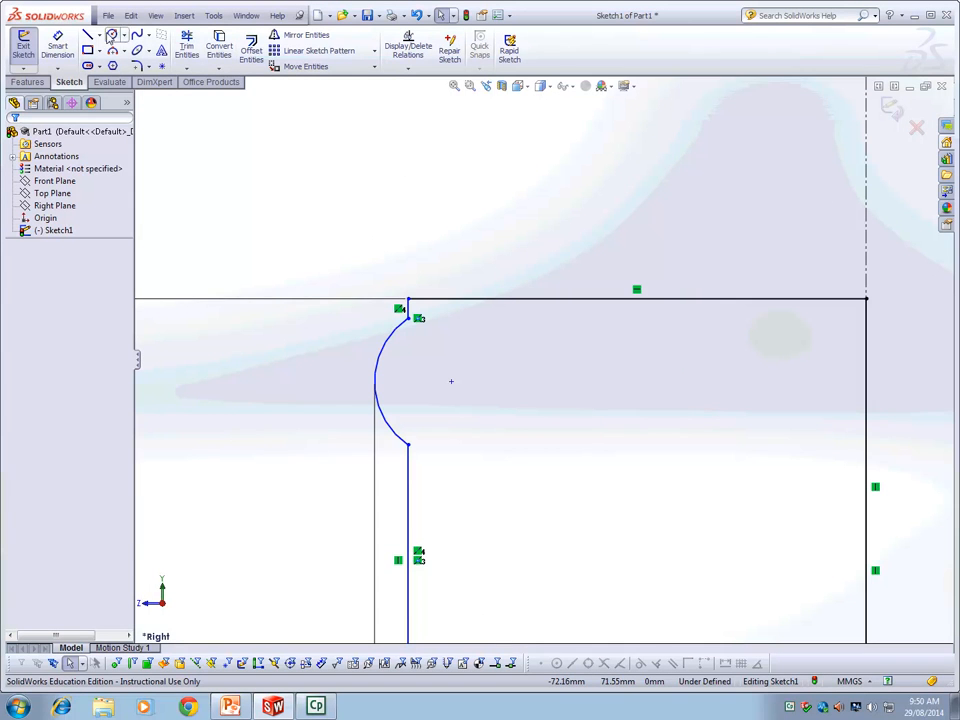
pyautogui.click(57, 45)
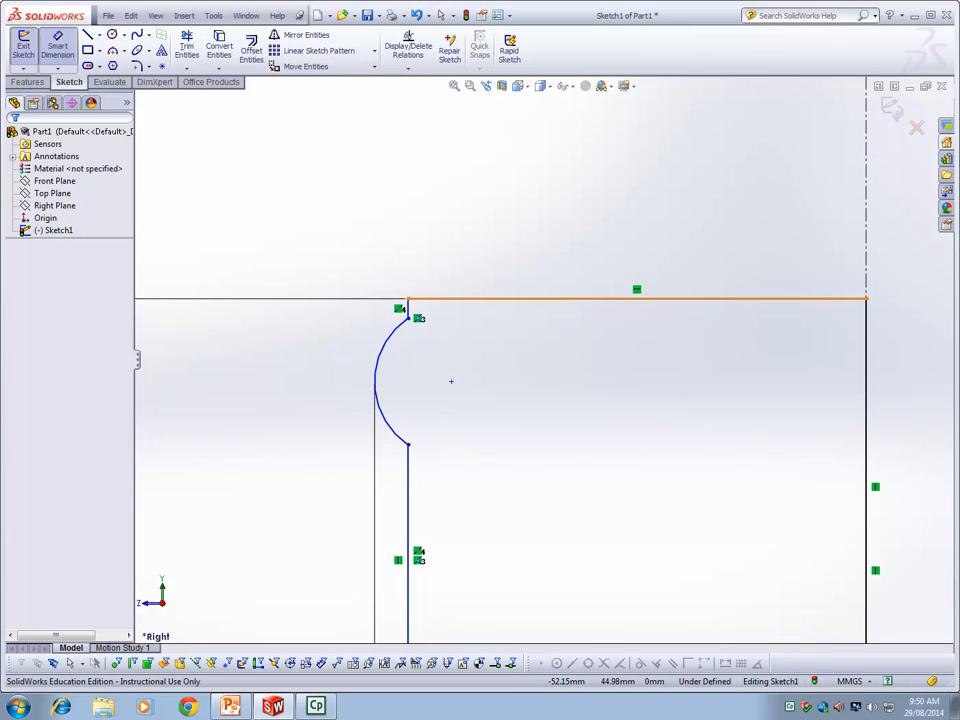
pyautogui.click(430, 298)
pyautogui.click(408, 318)
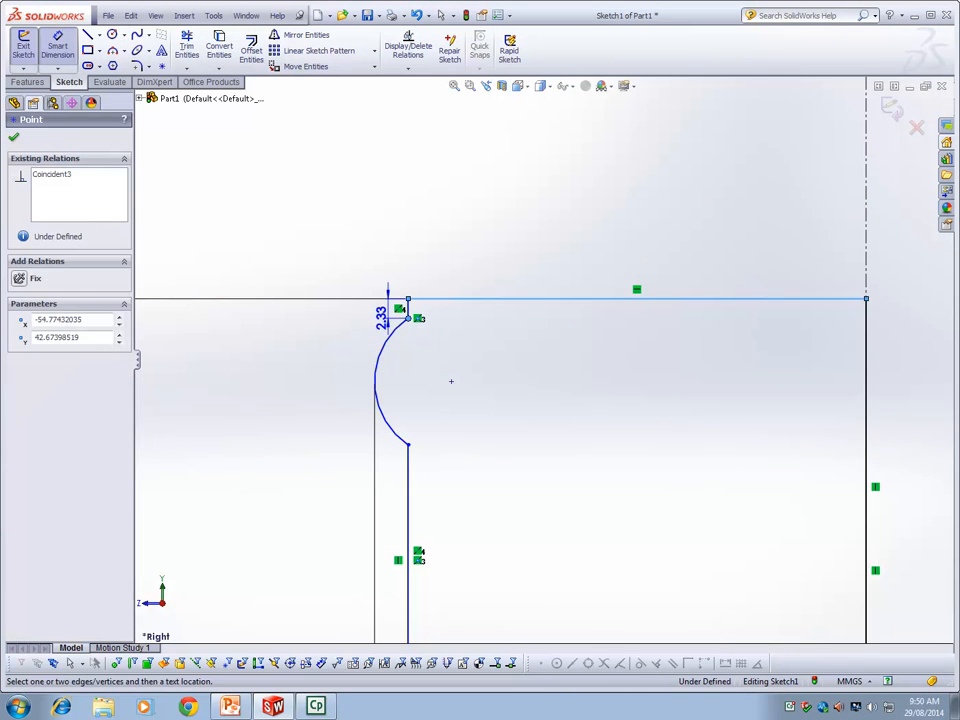
pyautogui.click(276, 305)
pyautogui.write('10')
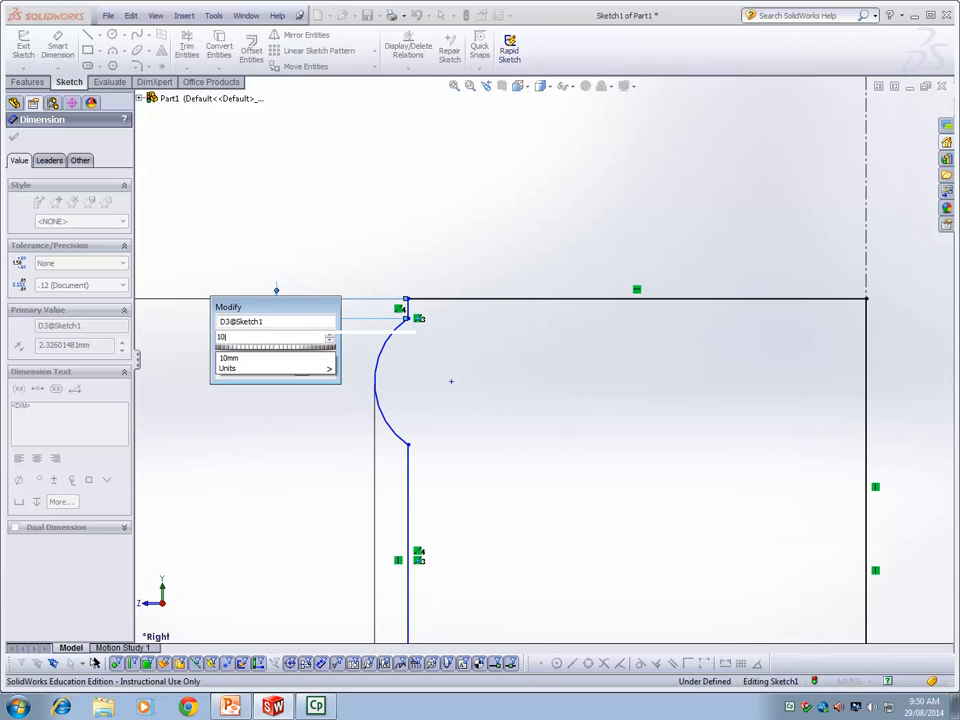
pyautogui.press('Return')
# Step: Move the overall height dimension closer to the profile, just outside the 10 mm dimension
pyautogui.scroll(4, 391, 519)
pyautogui.scroll(-2, 383, 416)
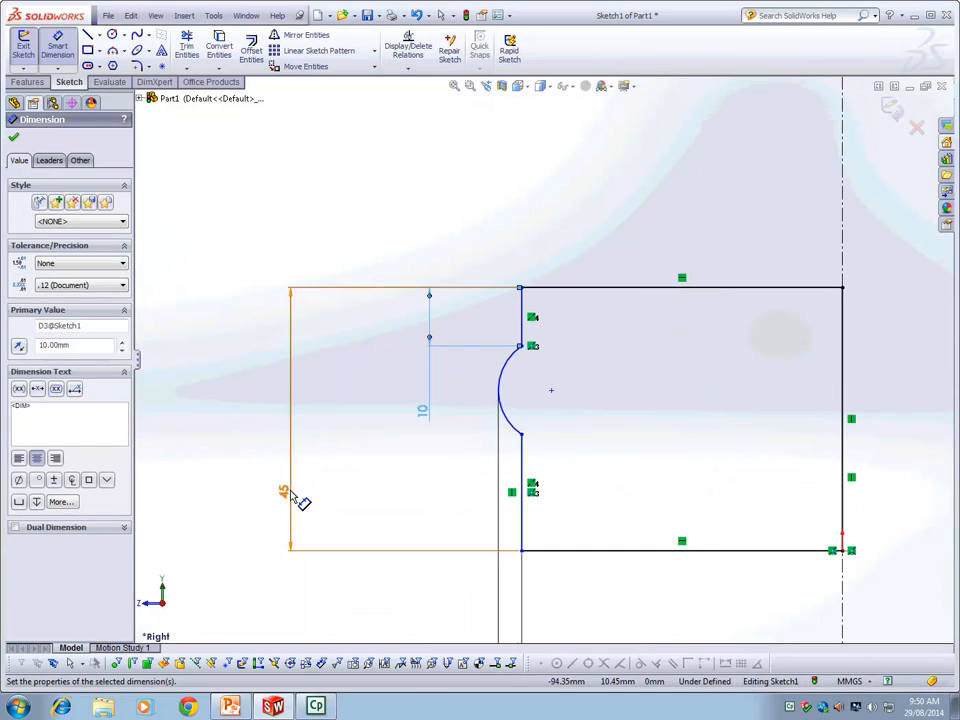
pyautogui.moveTo(292, 462); pyautogui.dragTo(386, 457)
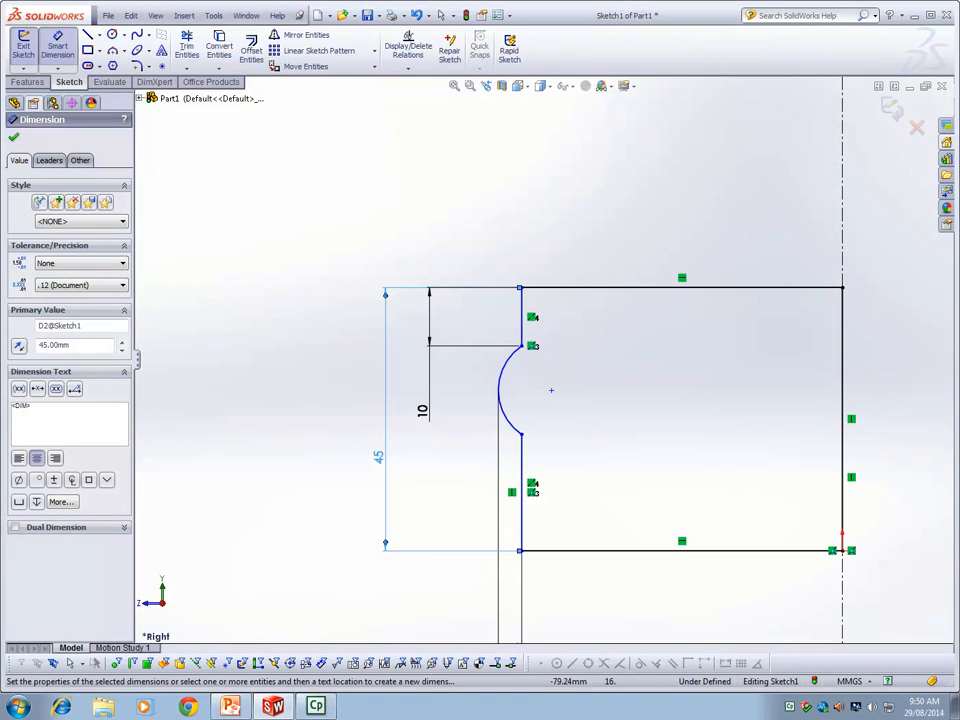
pyautogui.press('Escape')
# Step: Dimension the vertical distance between the arc's two endpoints and set it to 16 mm
pyautogui.click(57, 45)
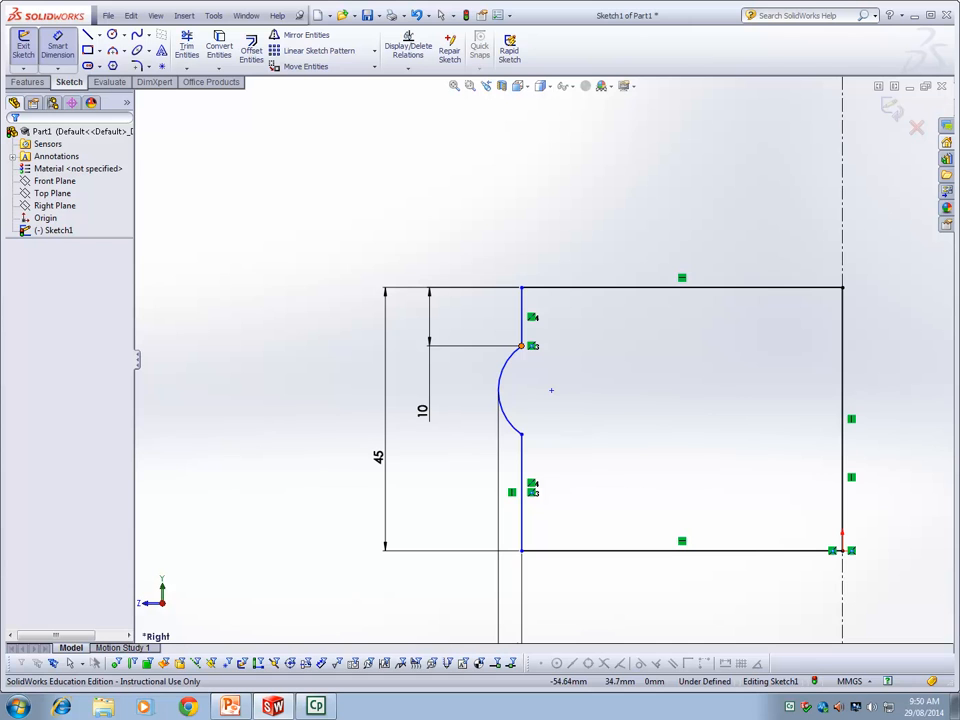
pyautogui.click(521, 345)
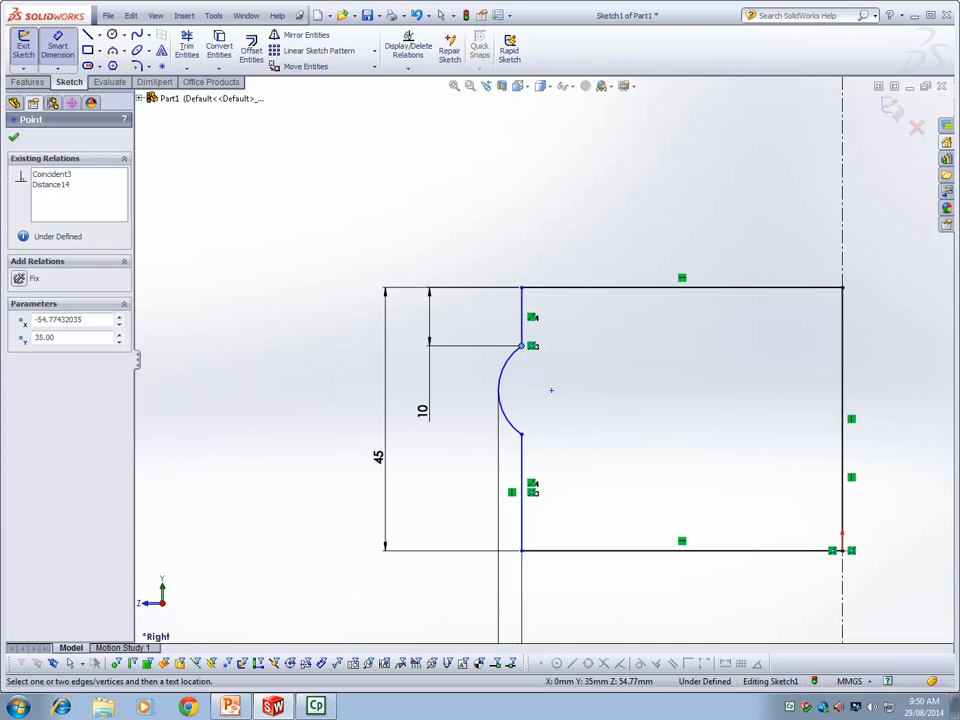
pyautogui.click(521, 433)
pyautogui.click(462, 395)
pyautogui.write('16')
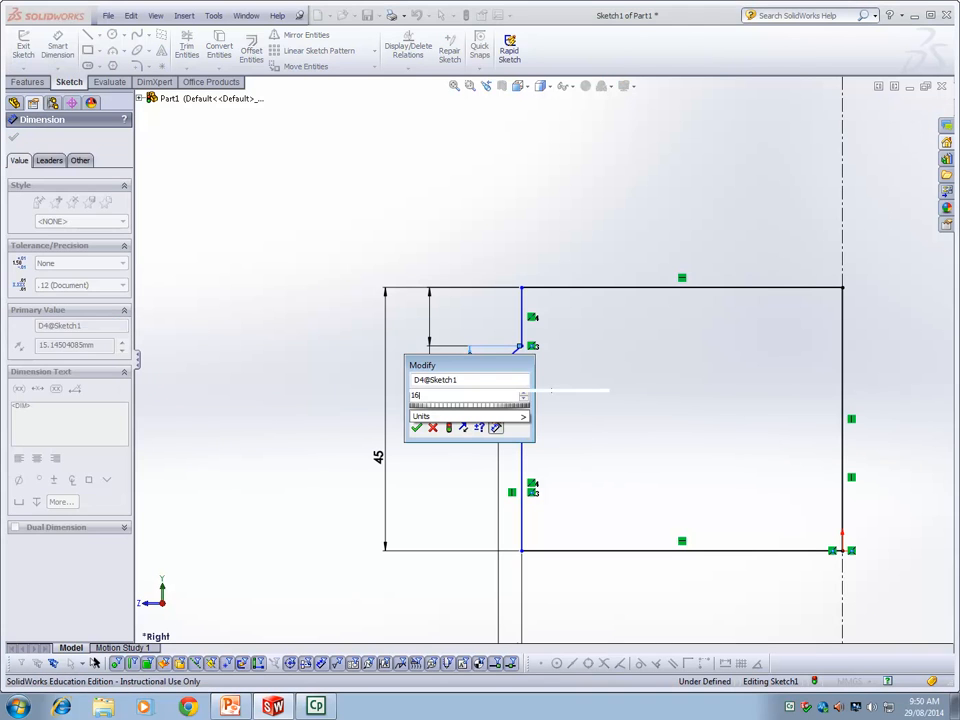
pyautogui.press('Return')
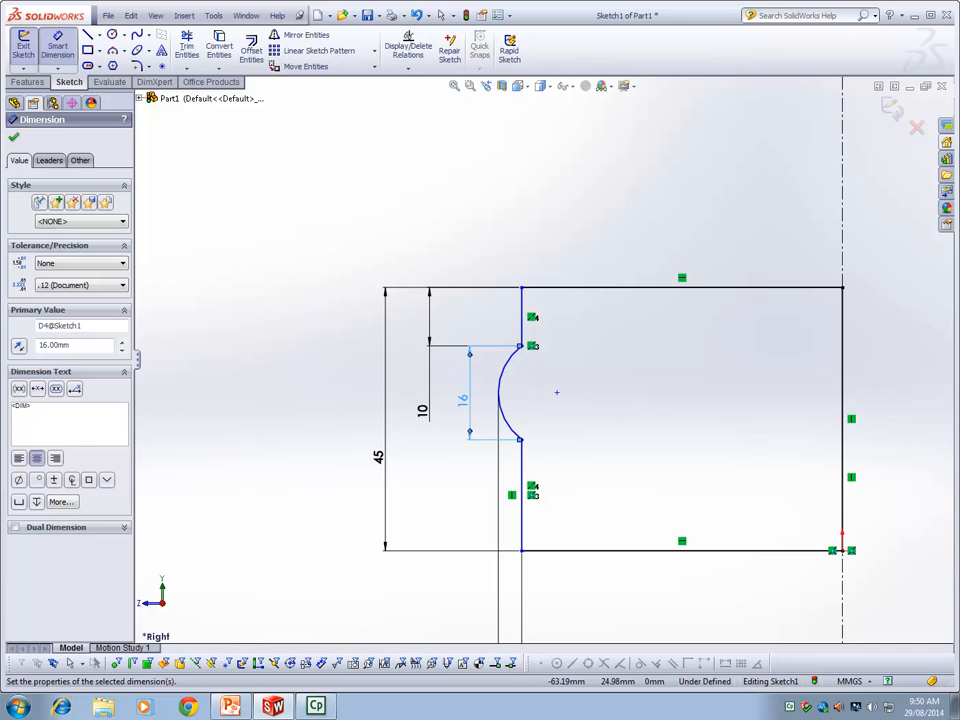
# Step: Dimension the profile's upper outer corner to the centerline as a diameter, placed beyond the centerline, and set it to 25 mm
pyautogui.scroll(-2, 473, 406)
pyautogui.scroll(4, 688, 536)
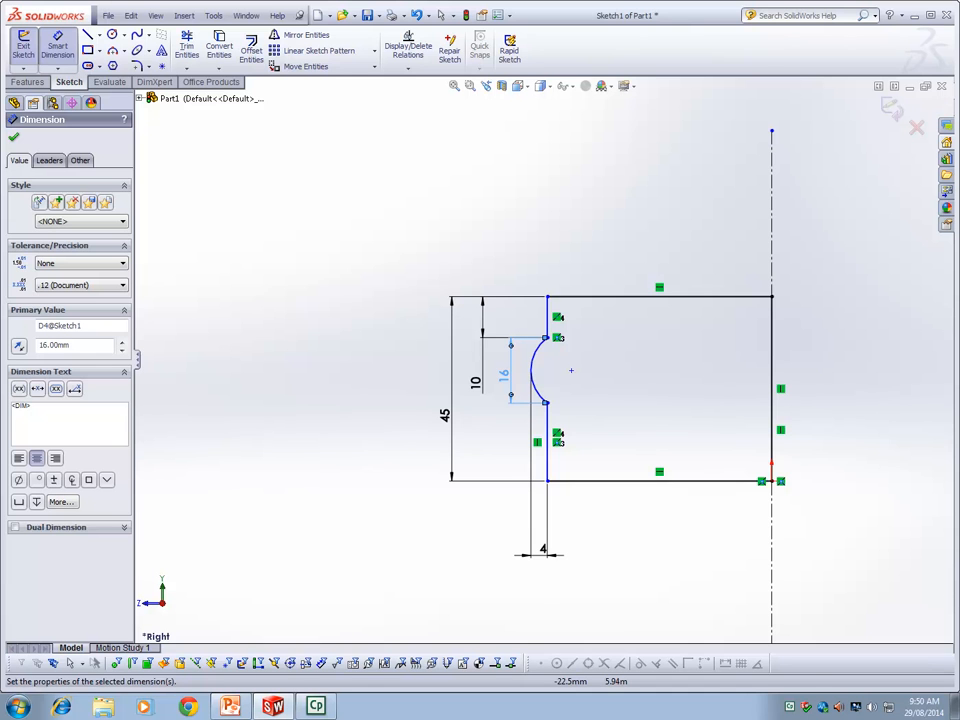
pyautogui.scroll(-2, 671, 467)
pyautogui.scroll(4, 564, 311)
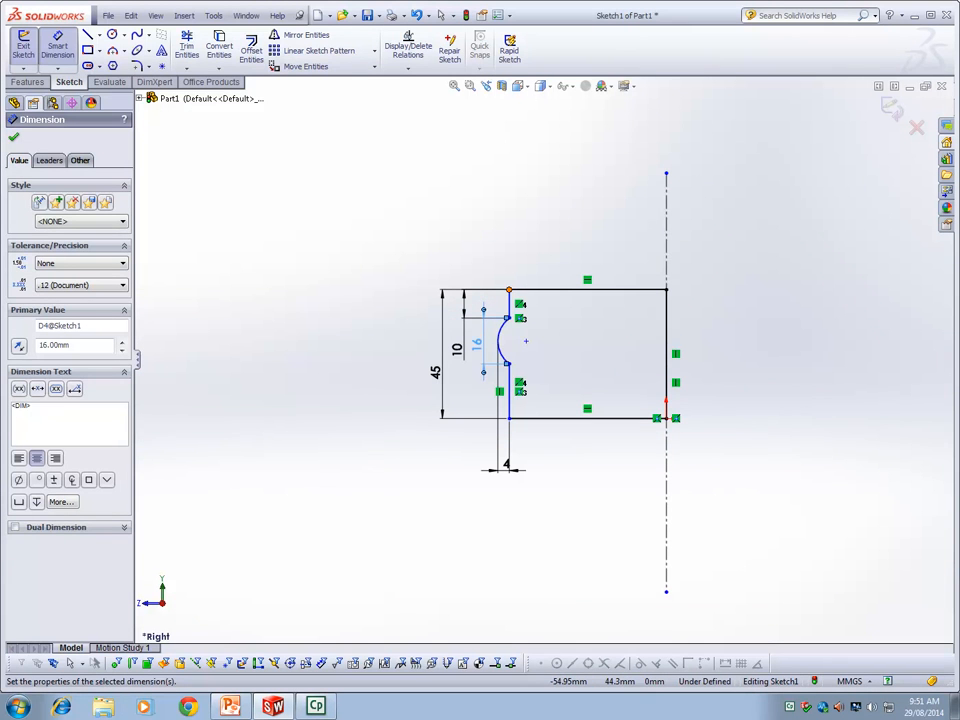
pyautogui.click(509, 290)
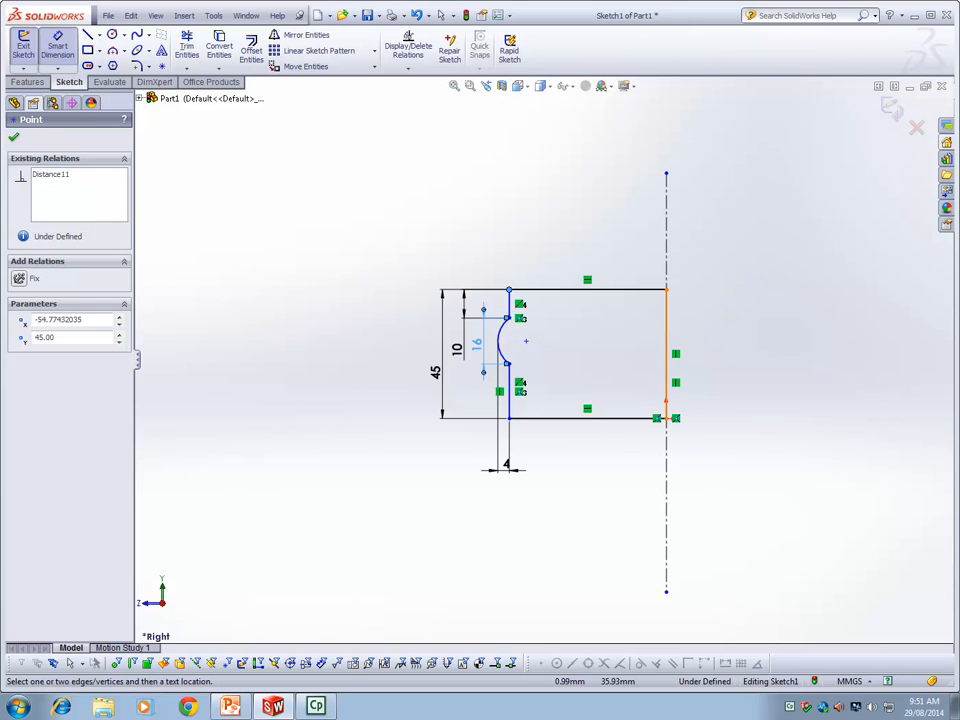
pyautogui.click(669, 316)
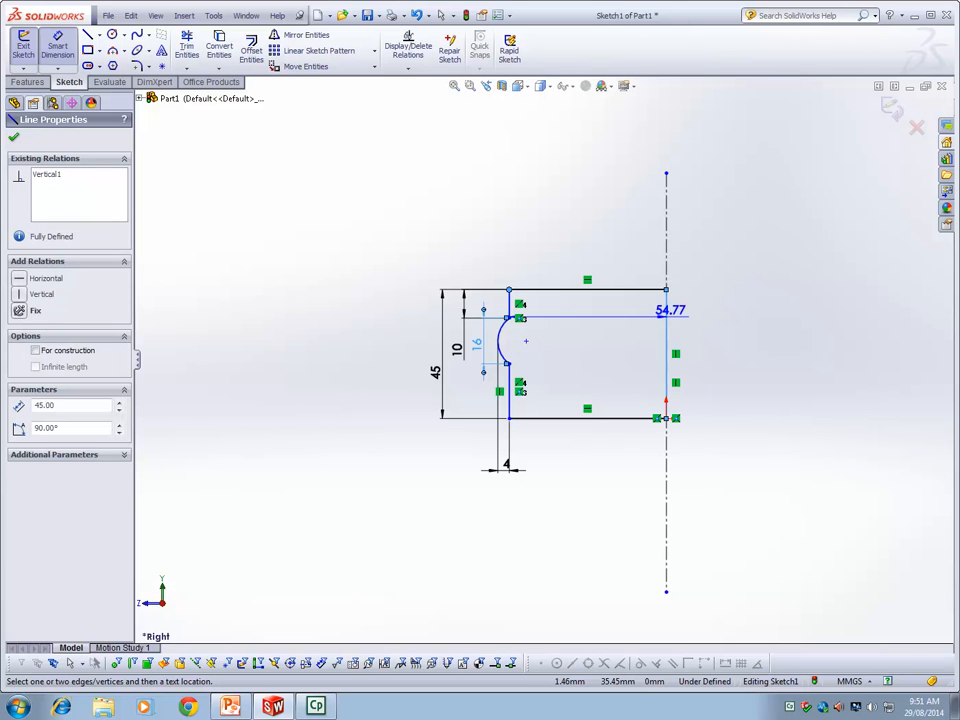
pyautogui.press('Escape')
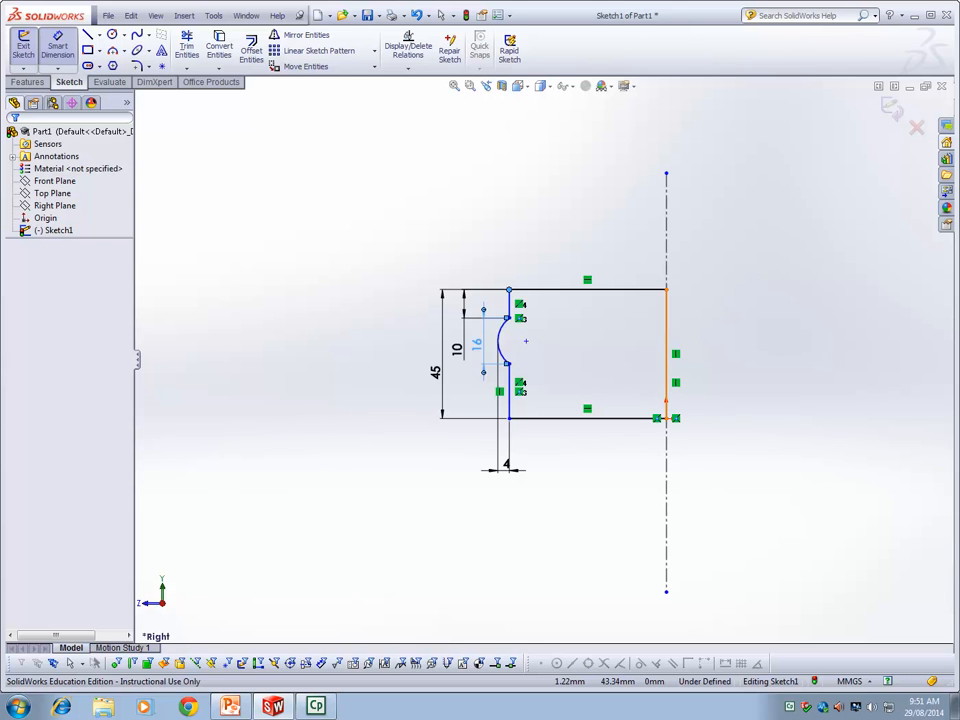
pyautogui.click(667, 300)
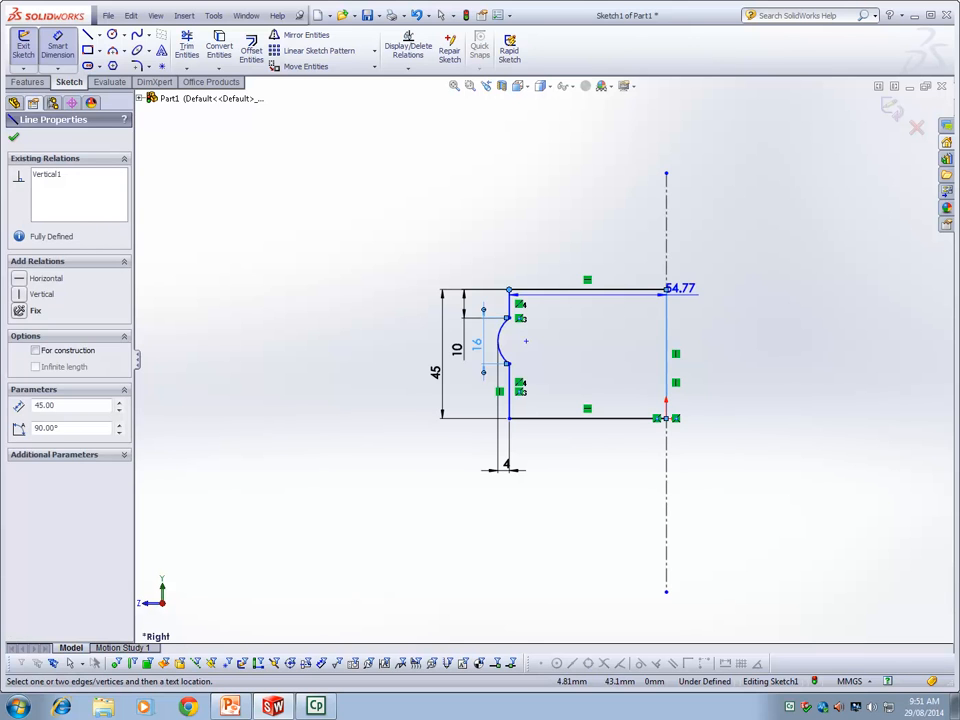
pyautogui.press('Escape')
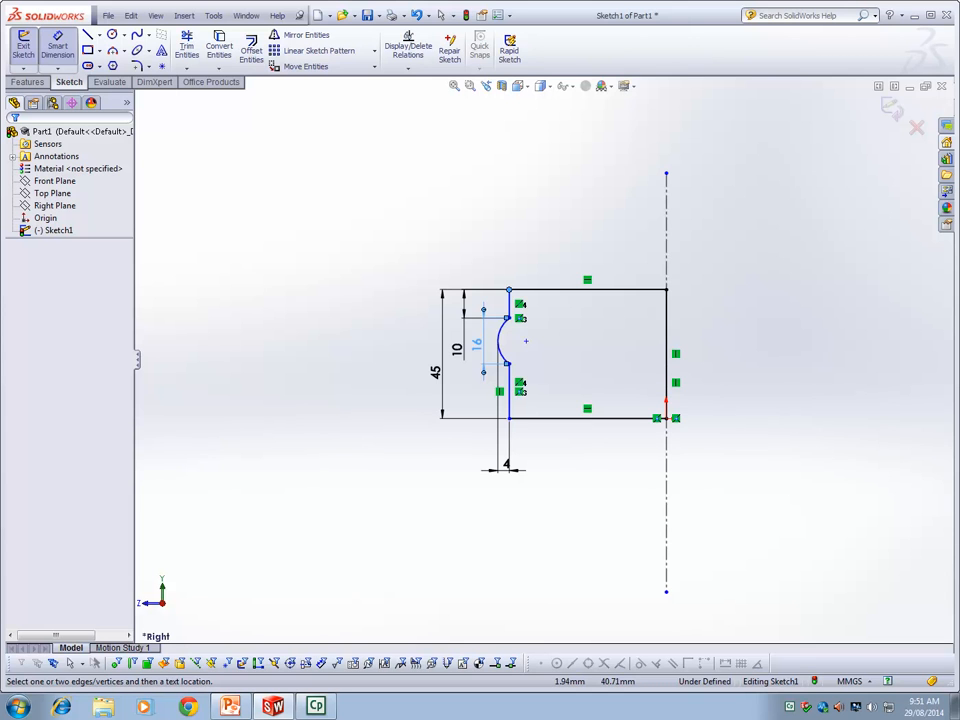
pyautogui.click(666, 312)
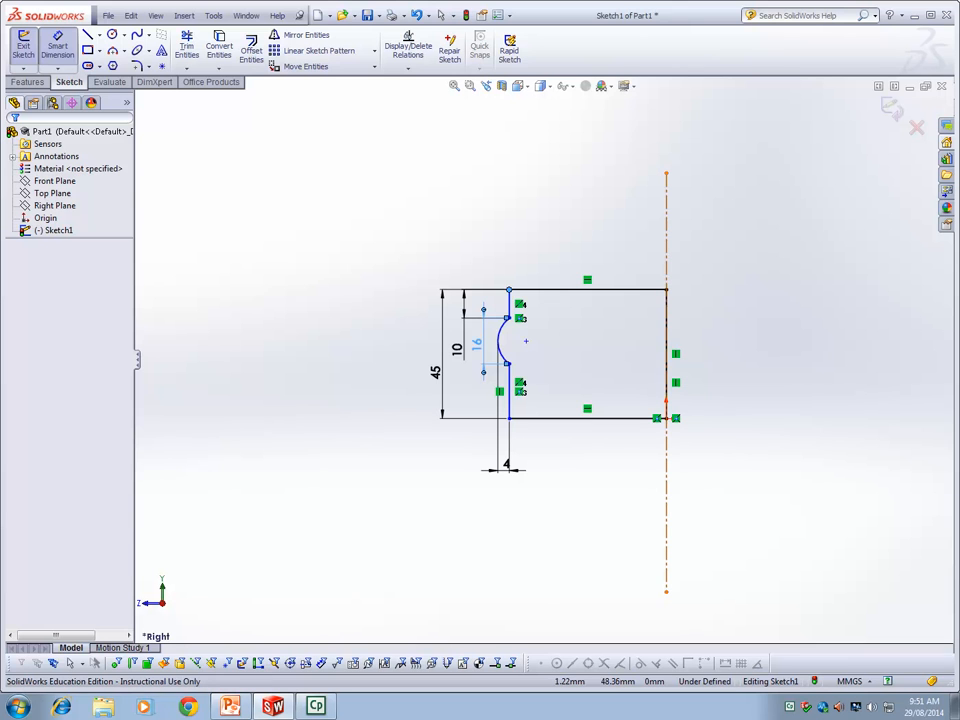
pyautogui.click(666, 280)
pyautogui.click(694, 282)
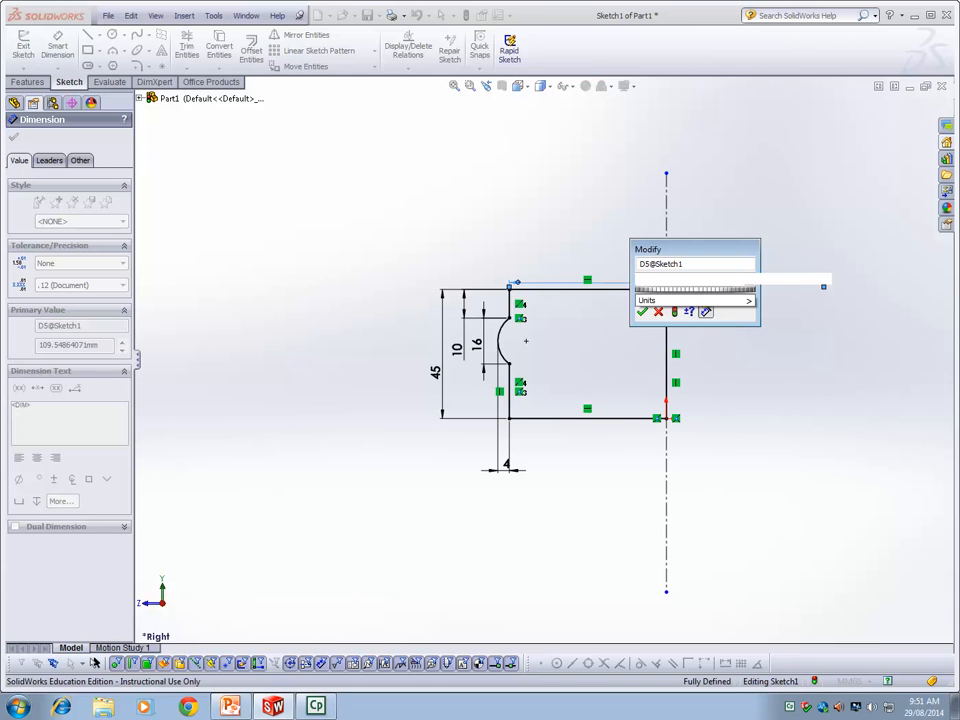
pyautogui.press('Return')
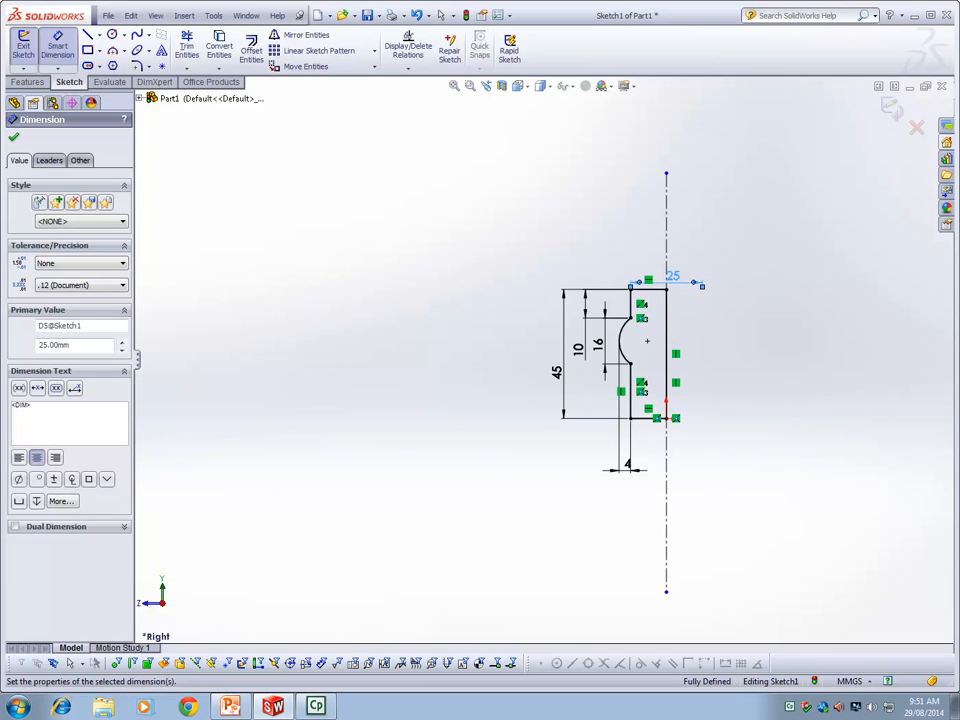
pyautogui.press('Escape')
# Step: Create a Revolved Boss/Base from the profile, turning it a full 360° about the vertical centerline
pyautogui.scroll(-3, 804, 539)
pyautogui.scroll(3, 703, 478)
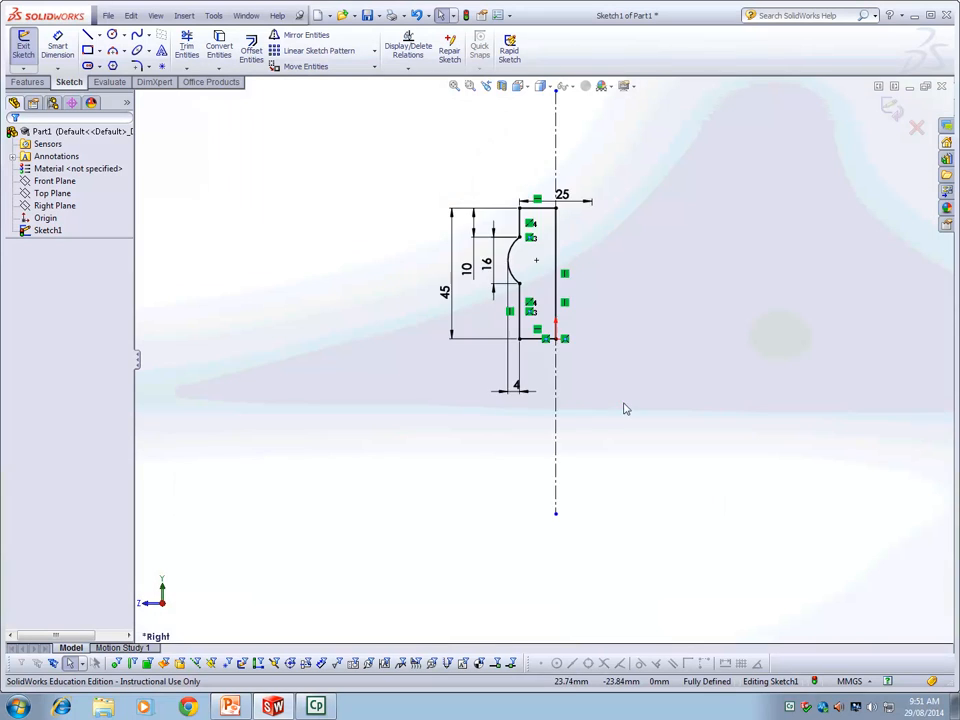
pyautogui.scroll(-3, 631, 243)
pyautogui.scroll(2, 590, 293)
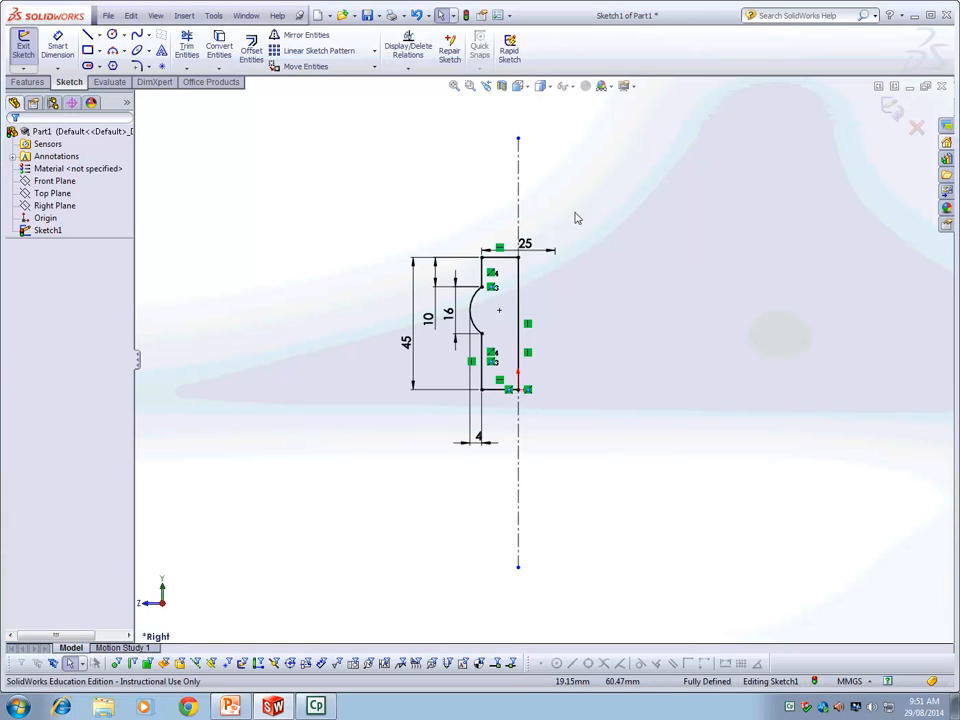
pyautogui.scroll(2, 560, 335)
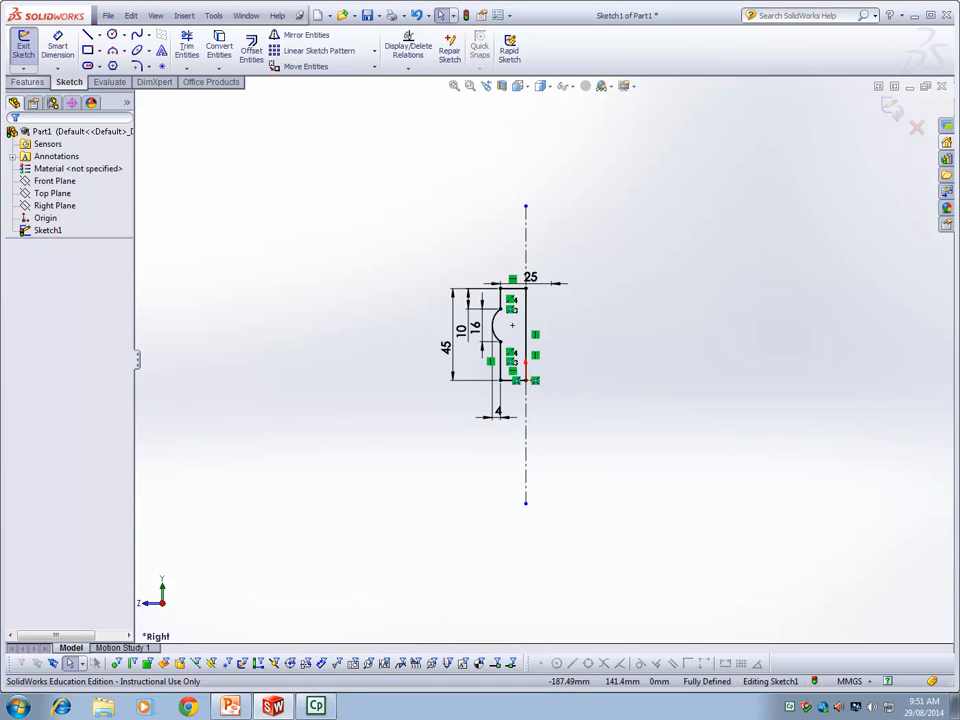
pyautogui.click(27, 82)
pyautogui.click(69, 50)
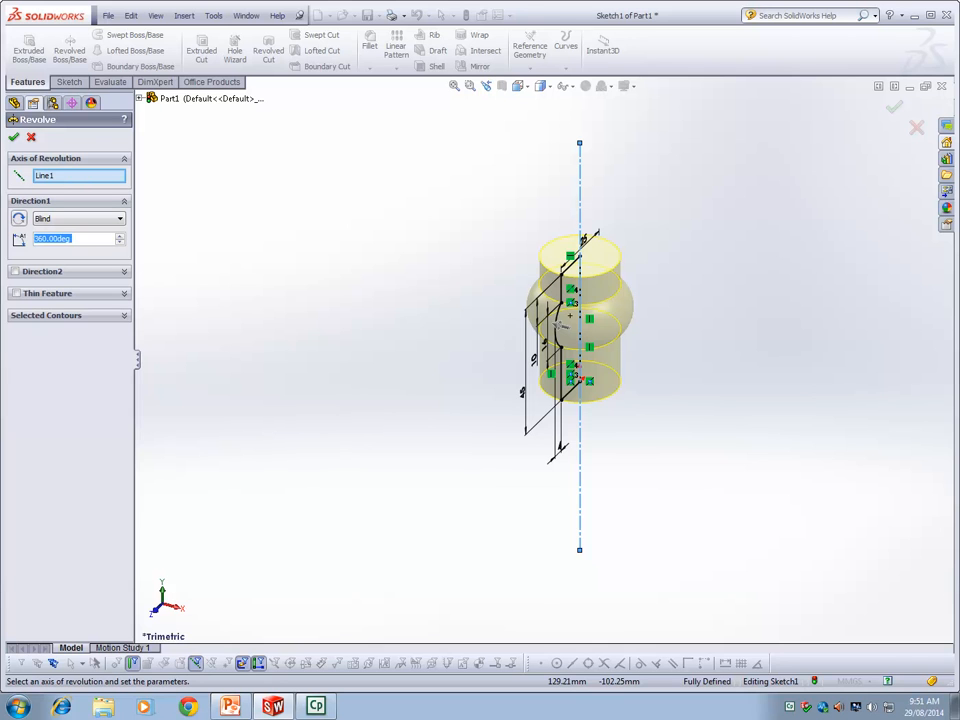
pyautogui.press('Return')
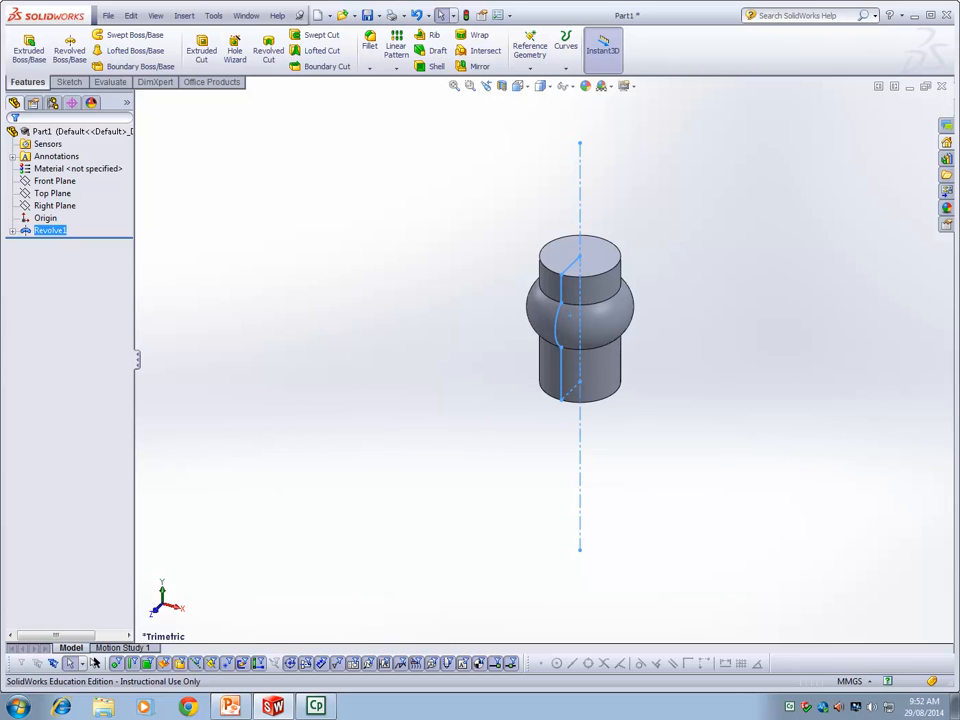
# Step: Expand the revolve feature to show its sketch and select the feature to display its dimensions
pyautogui.click(12, 230)
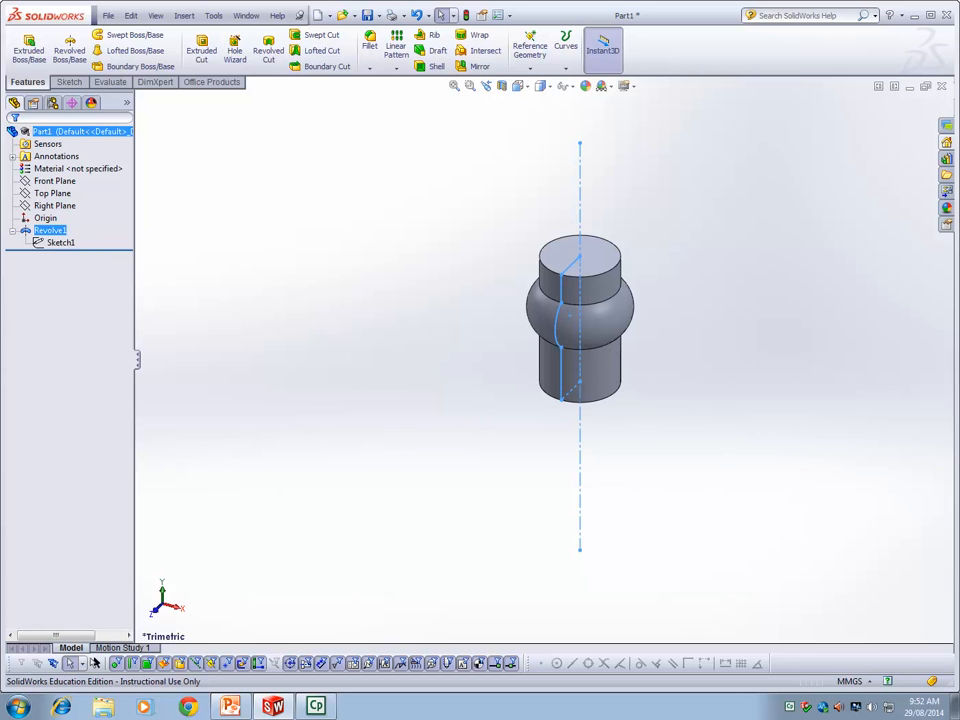
pyautogui.rightClick(52, 231)
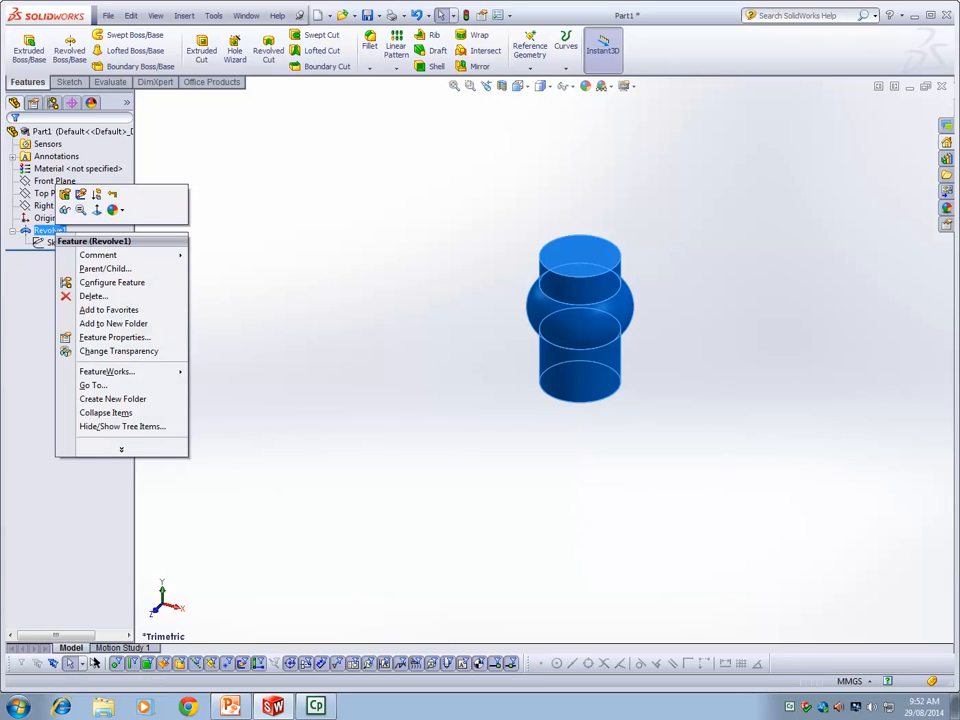
pyautogui.click(48, 230)
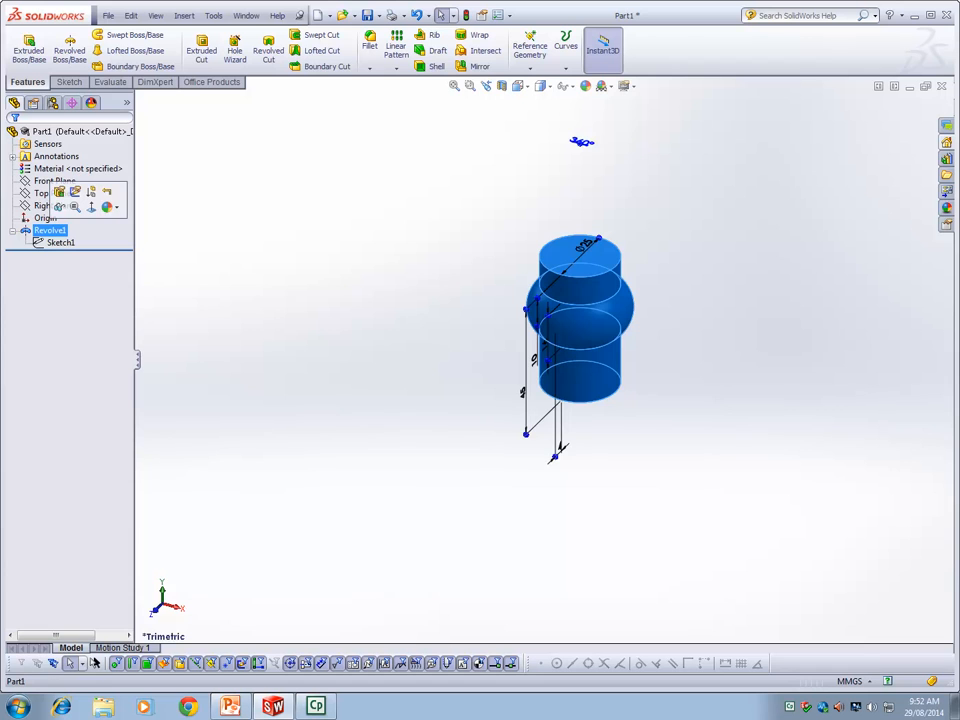
# Step: Rename the revolve feature as Hub
pyautogui.click(49, 230)
pyautogui.write('Hub')
pyautogui.press('Return')
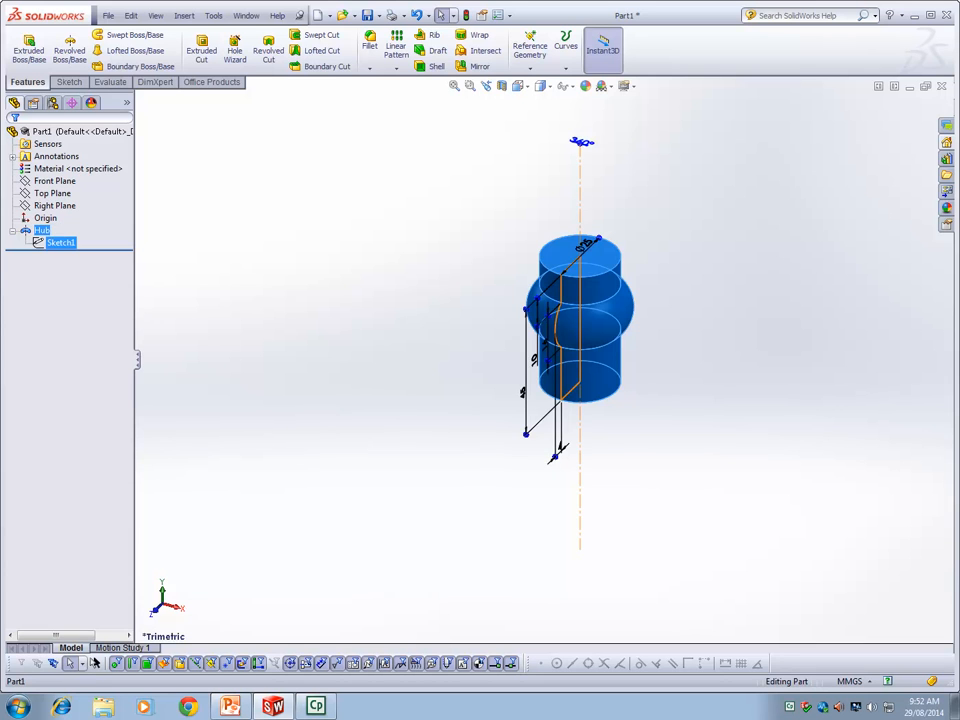
# Step: Open the Hub feature's profile sketch for editing
pyautogui.rightClick(62, 242)
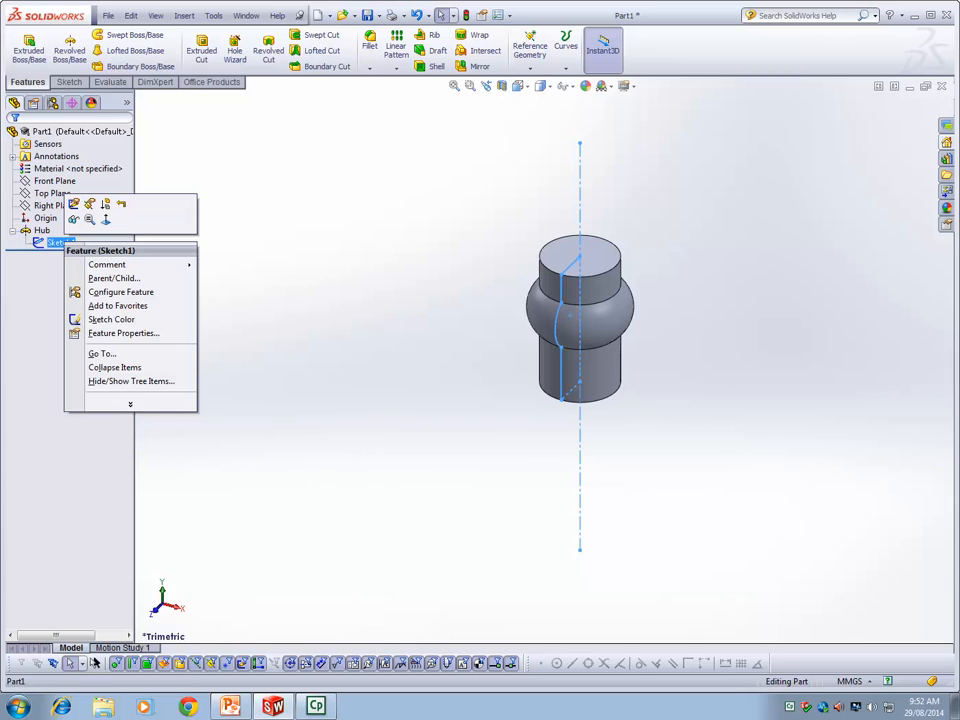
pyautogui.click(74, 204)
pyautogui.scroll(-3, 632, 326)
pyautogui.moveTo(727, 439); pyautogui.dragTo(668, 374, button='middle')
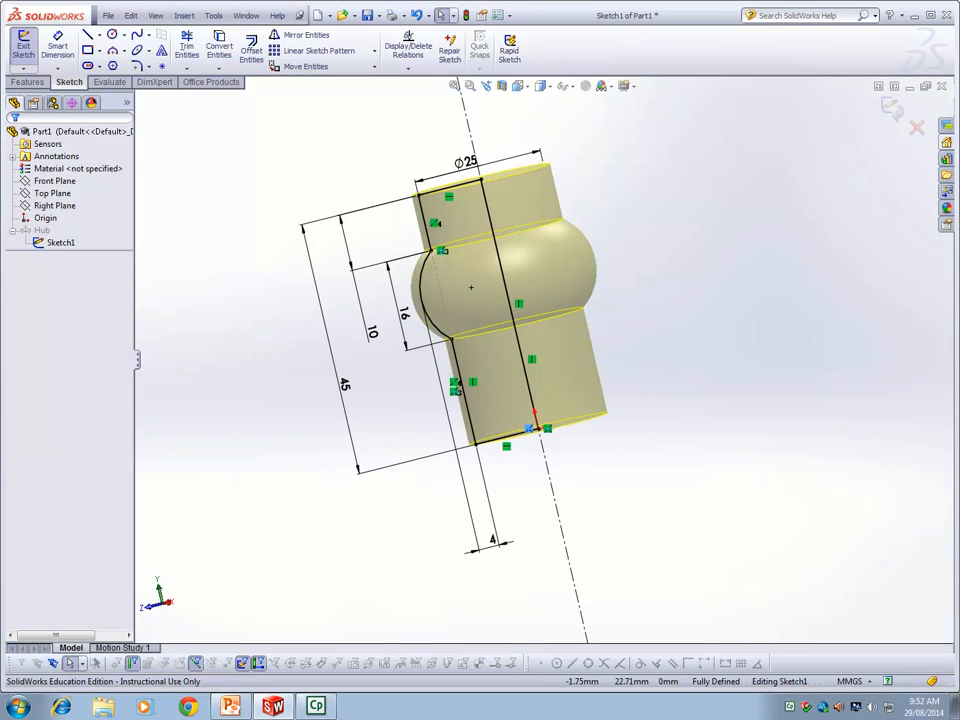
pyautogui.scroll(-2, 490, 293)
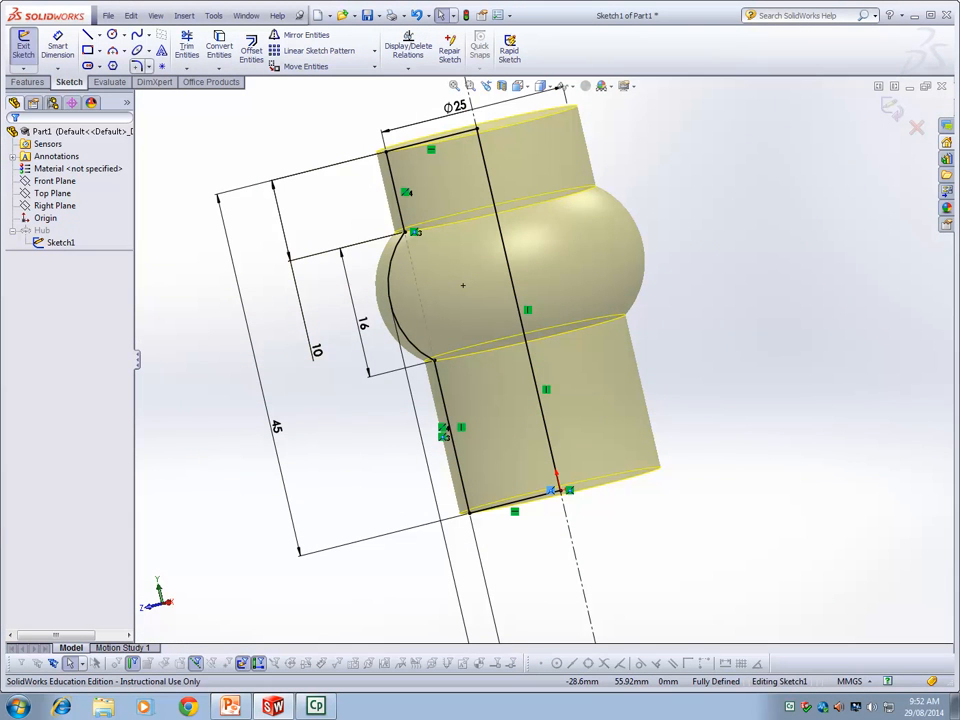
# Step: Add 5 mm sketch fillets where the bulge arc meets the upper and lower vertical lines of the profile
pyautogui.click(148, 66)
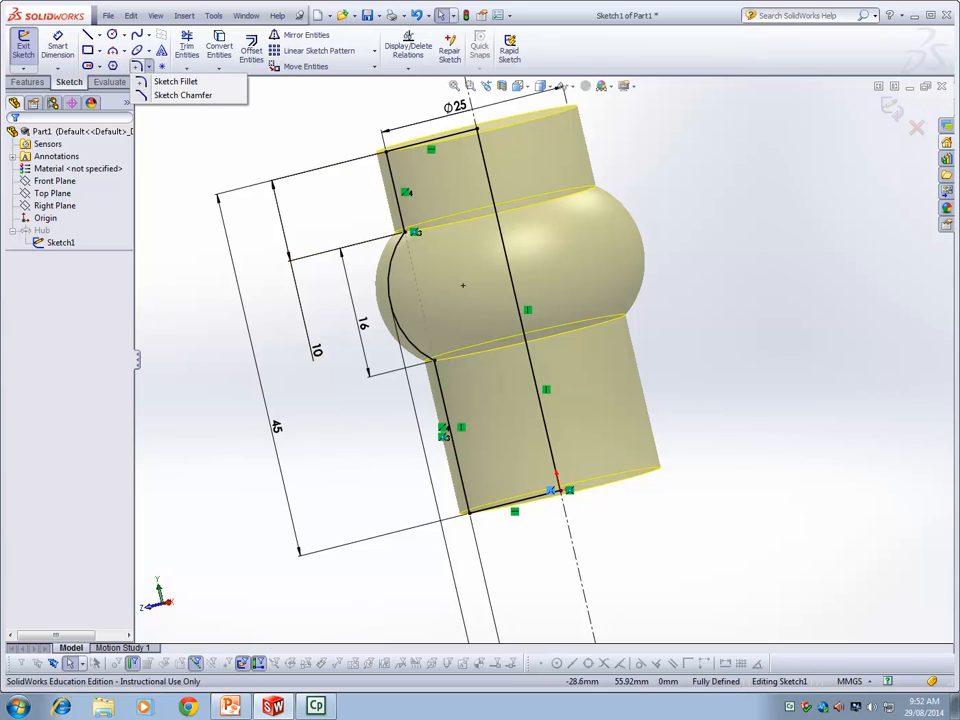
pyautogui.click(175, 81)
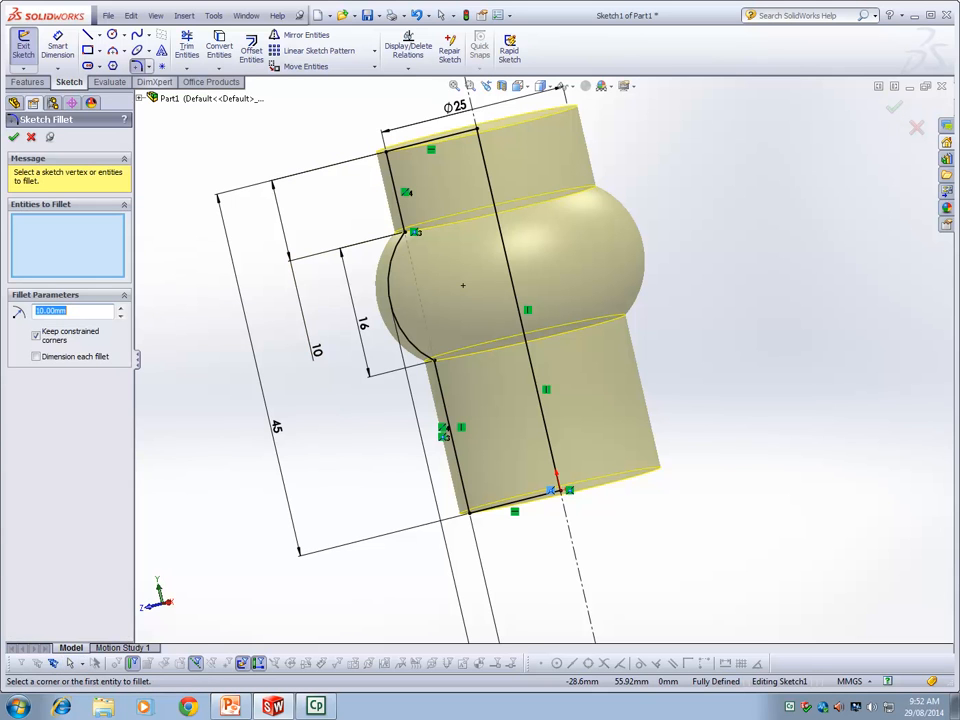
pyautogui.click(390, 300)
pyautogui.click(398, 210)
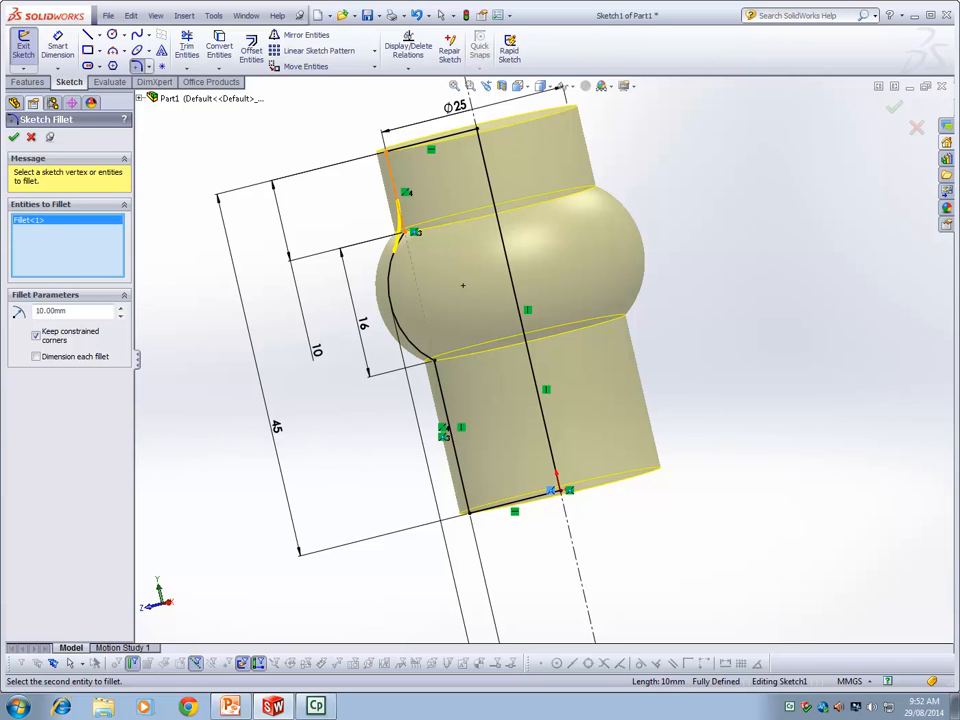
pyautogui.click(391, 300)
pyautogui.click(445, 406)
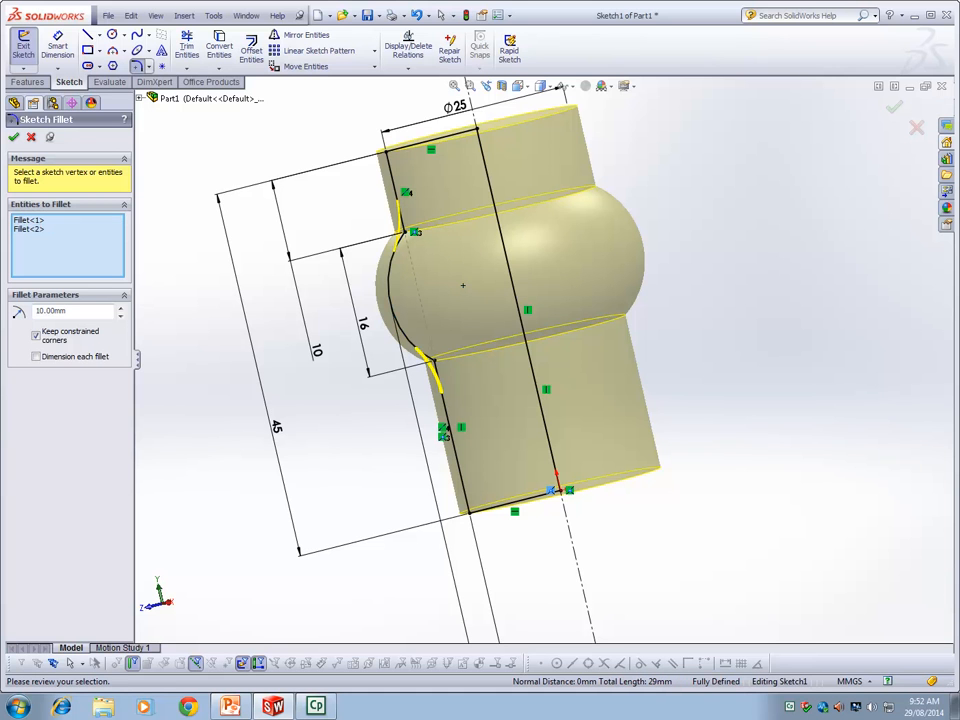
pyautogui.moveTo(84, 311); pyautogui.dragTo(32, 312)
pyautogui.press('BackSpace')
pyautogui.write('5')
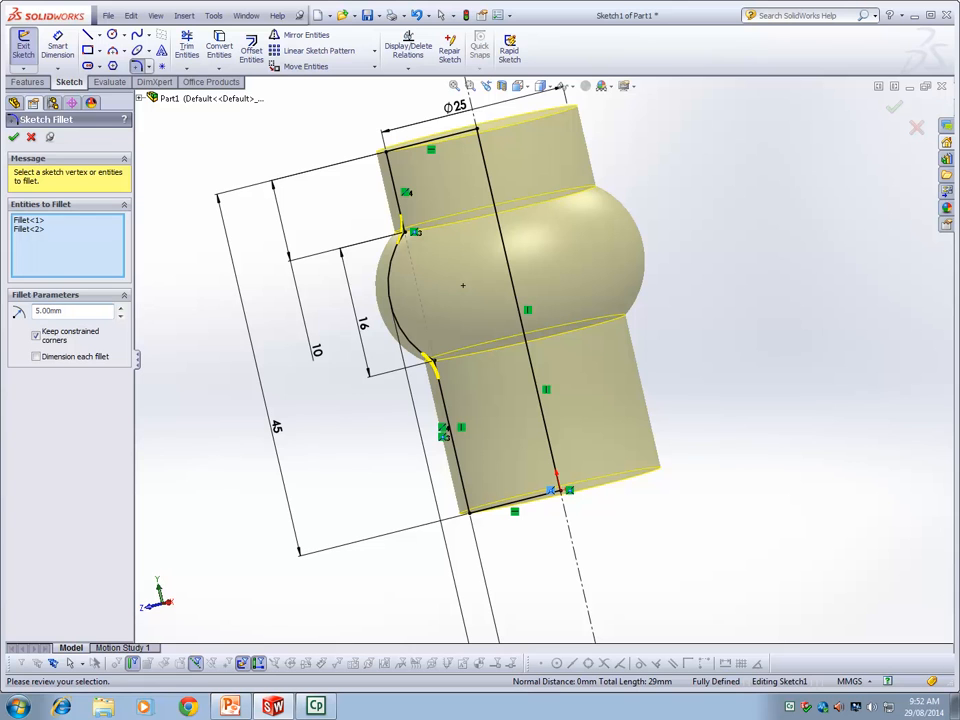
pyautogui.press('Return')
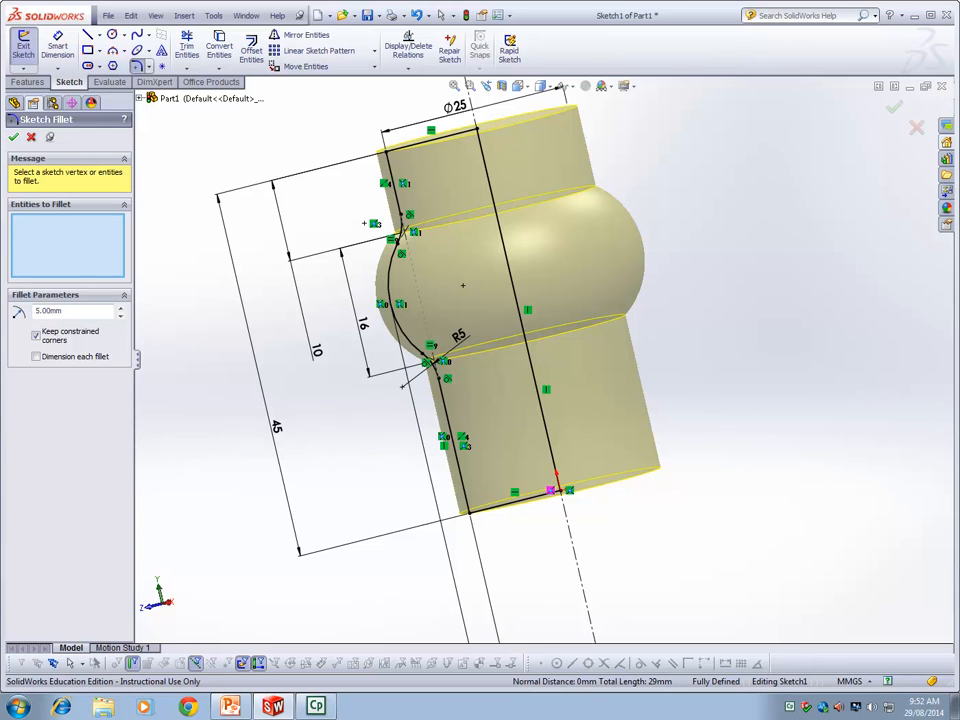
pyautogui.press('Escape')
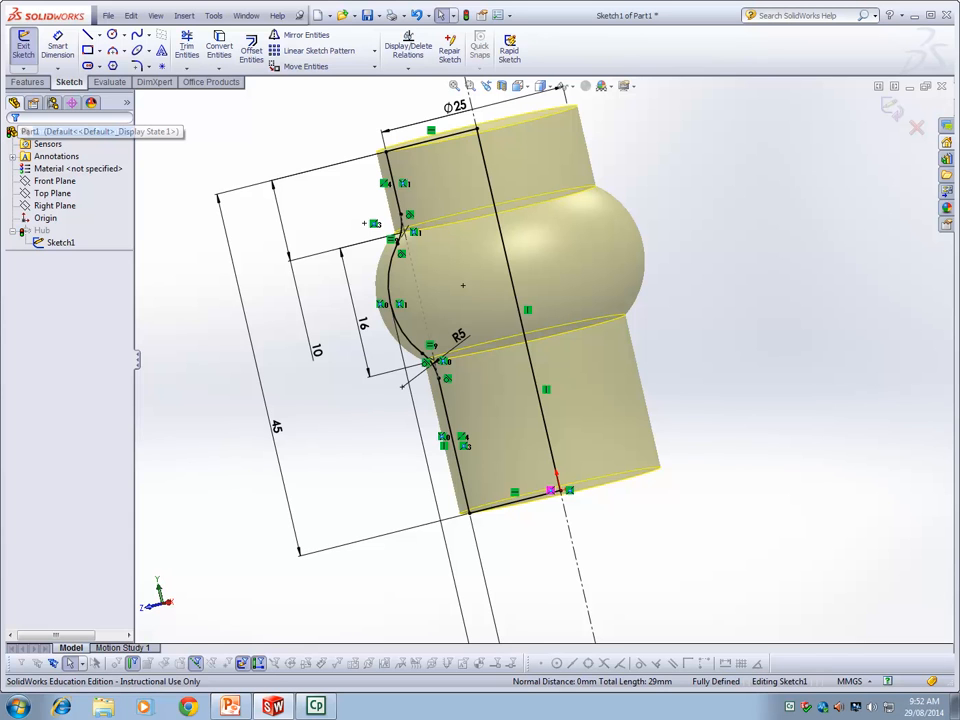
# Step: Exit the profile sketch and rebuild the Hub with the filleted transitions
pyautogui.hotkey('ctrl', 'b')
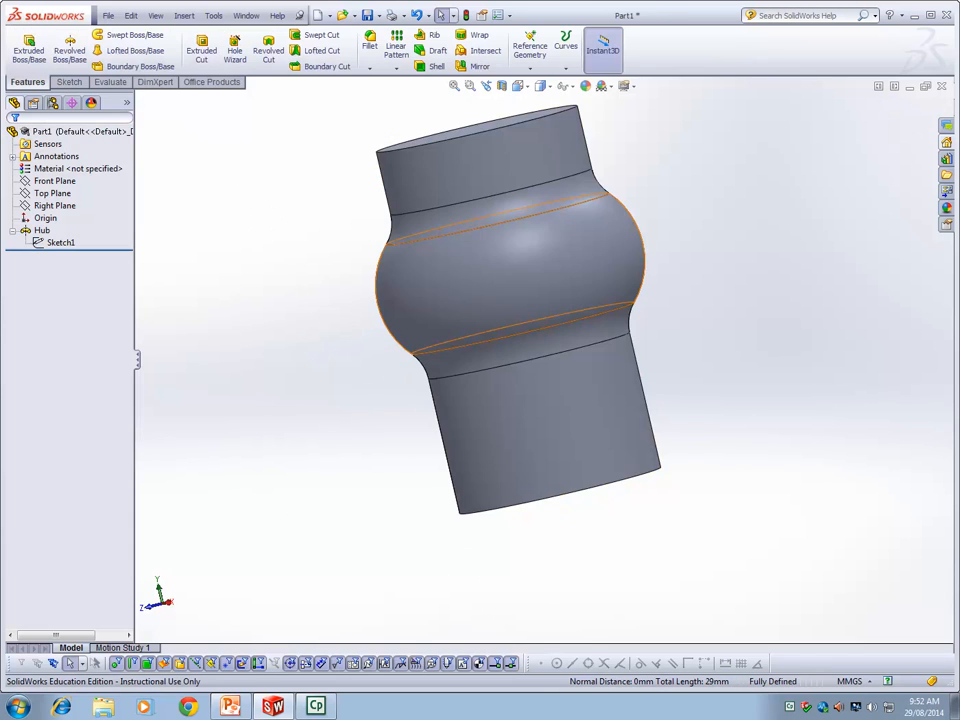
pyautogui.scroll(4, 658, 336)
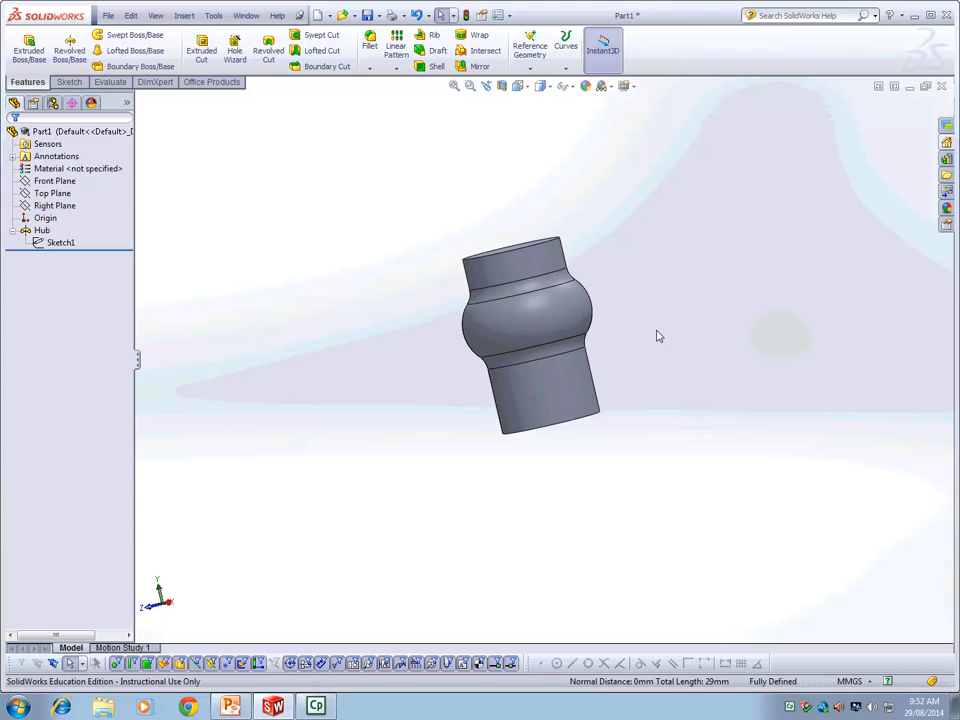
pyautogui.moveTo(716, 395); pyautogui.dragTo(713, 439, button='middle')
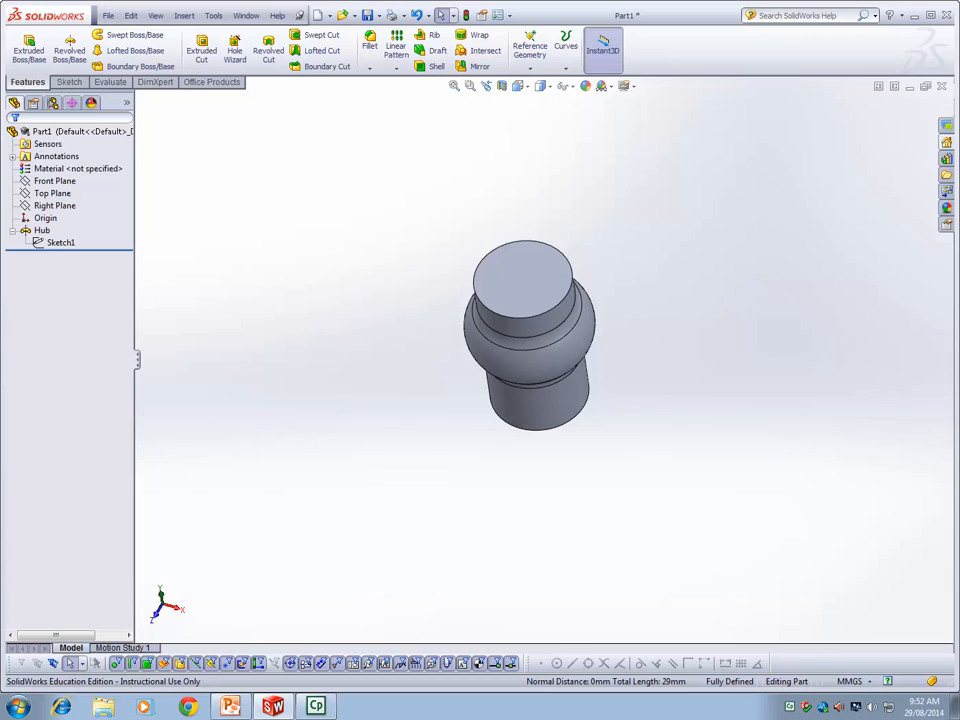
# Step: Start a new sketch on the Right Plane, seen from the Right view
pyautogui.rightClick(55, 205)
pyautogui.click(71, 190)
pyautogui.press('space')
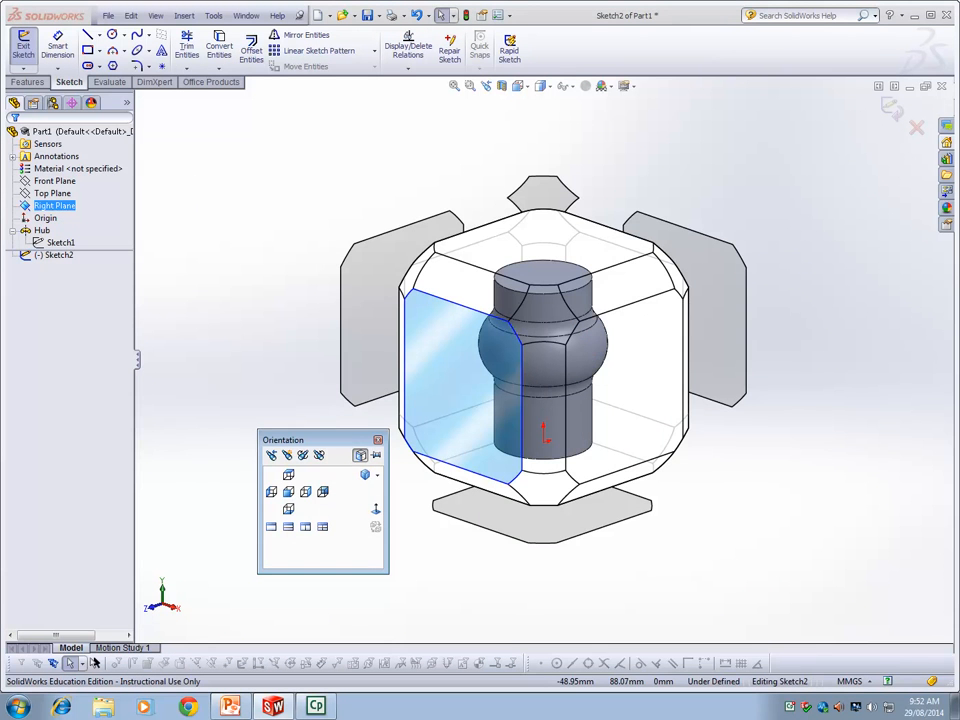
pyautogui.click(462, 385)
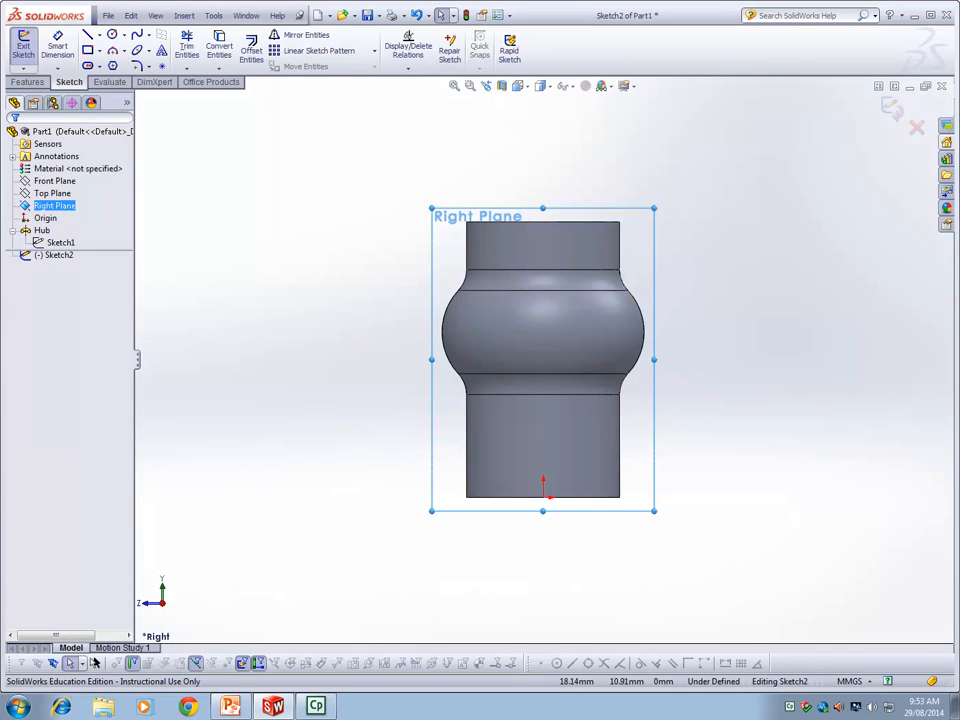
pyautogui.press('z')
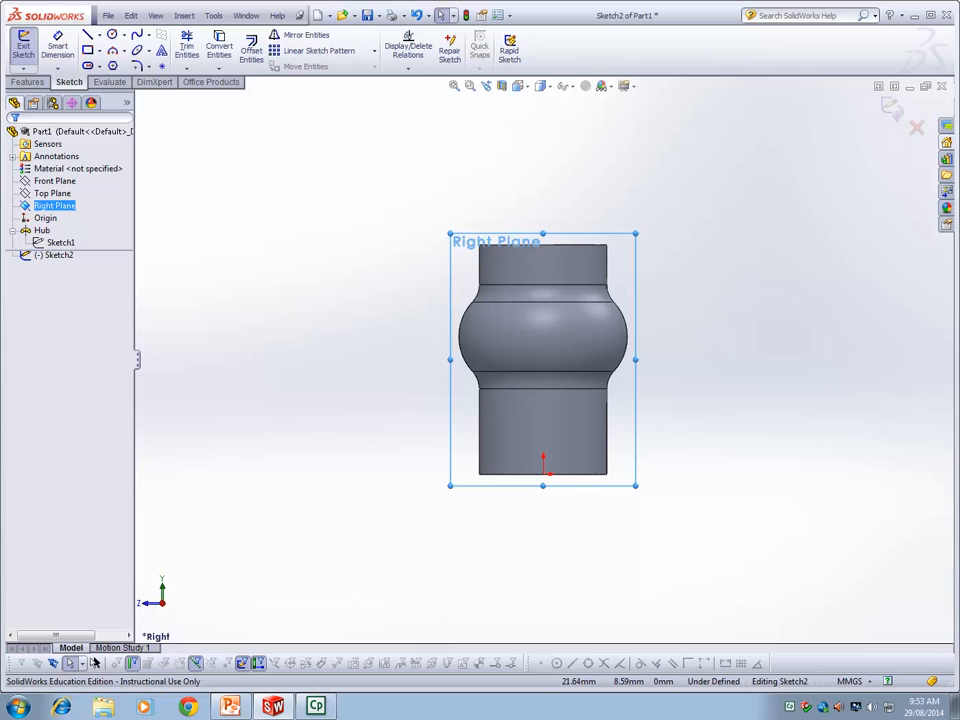
# Step: Sketch a horizontal centerpoint straight slot beyond the hub's upper end, about 23 mm between arc centers and about 11 mm wide
pyautogui.click(97, 66)
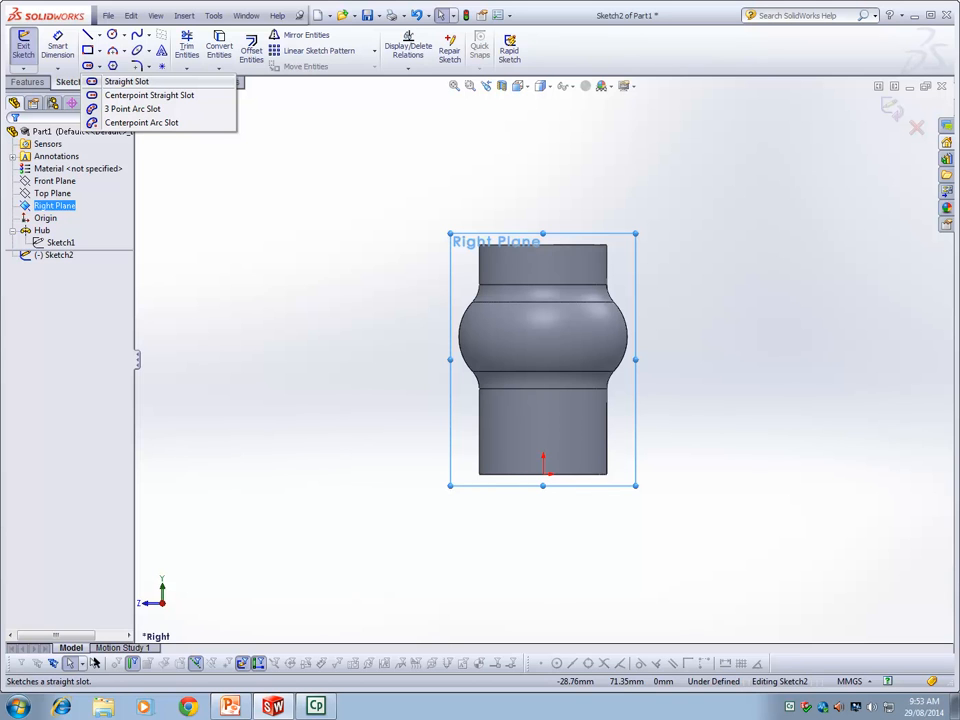
pyautogui.click(126, 81)
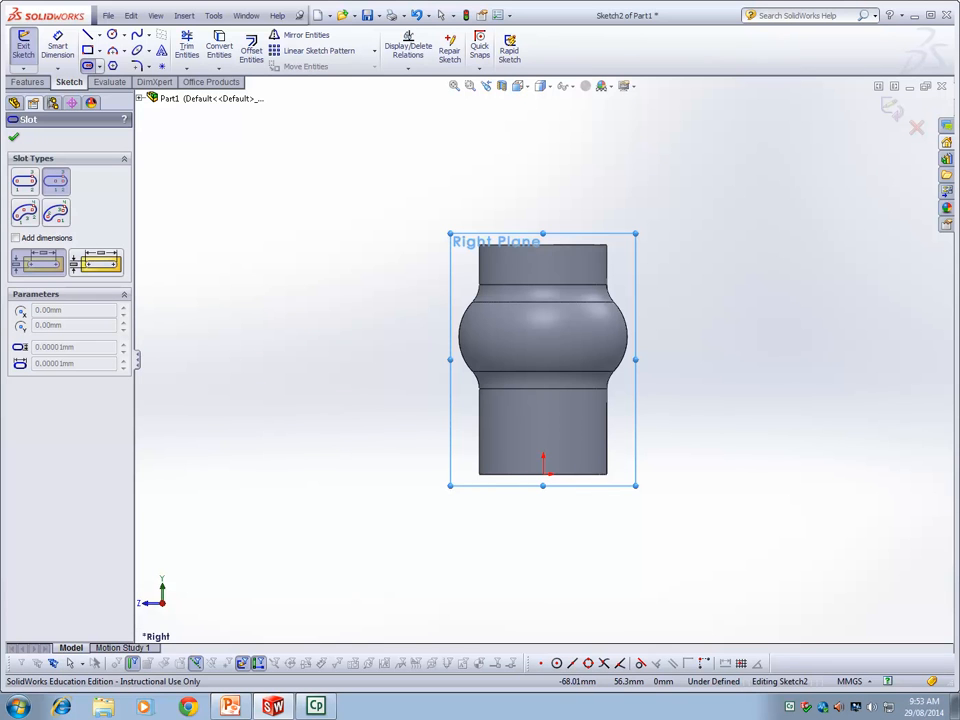
pyautogui.click(196, 187)
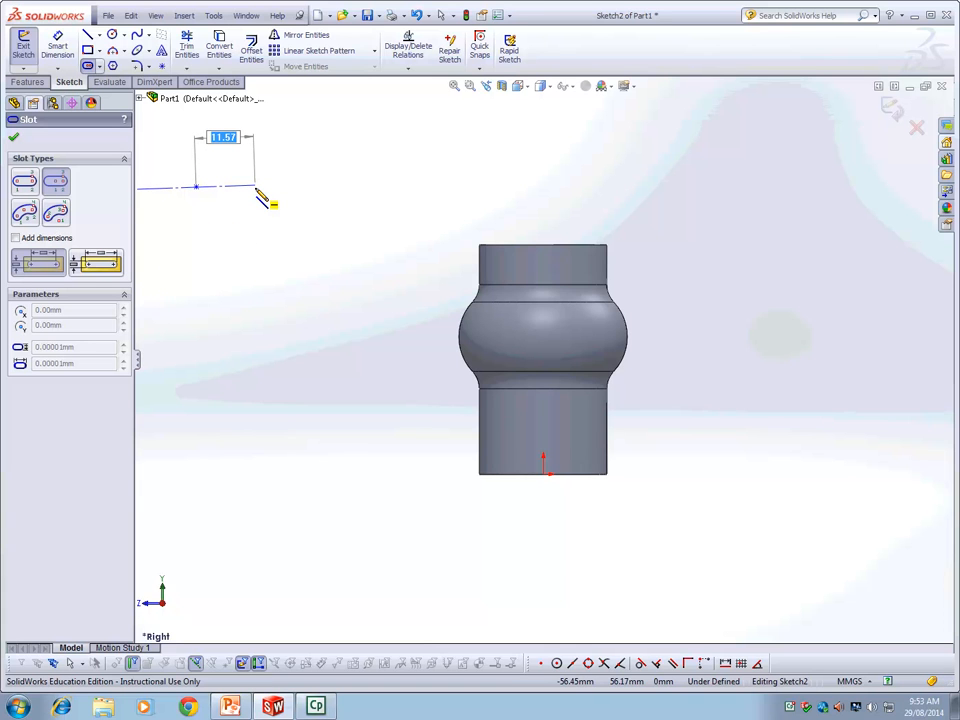
pyautogui.click(256, 188)
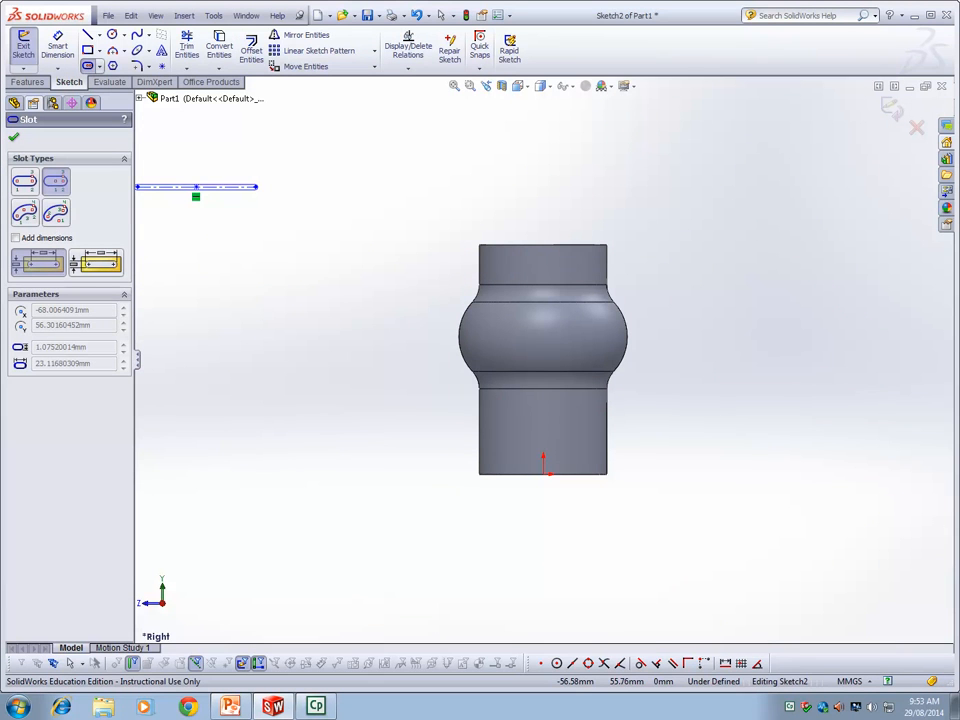
pyautogui.press('Escape')
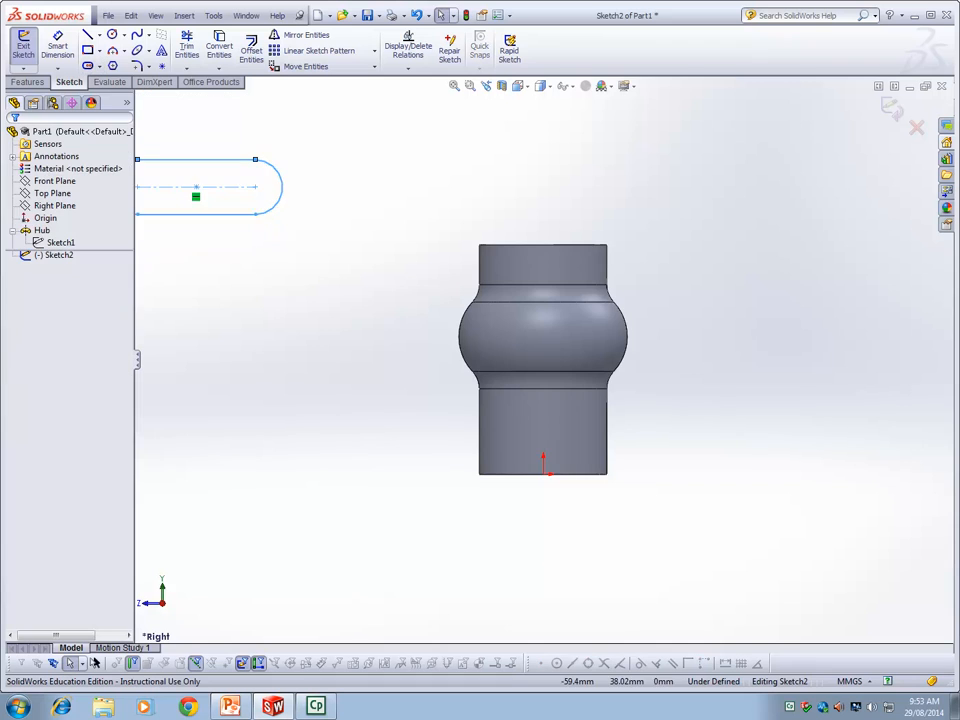
pyautogui.scroll(3, 416, 322)
pyautogui.scroll(-2, 396, 322)
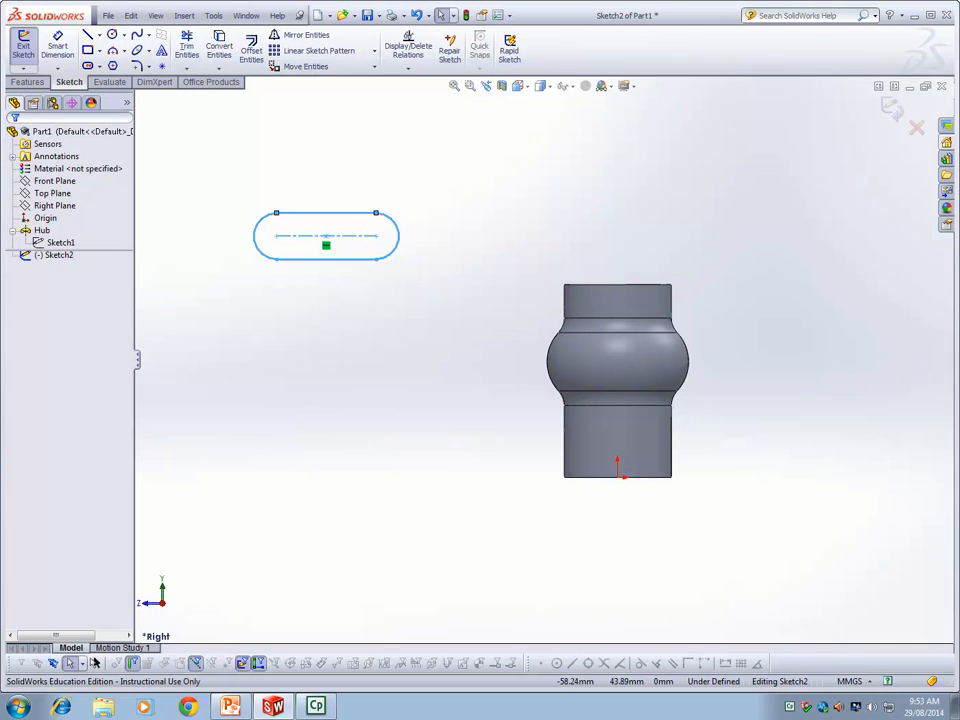
pyautogui.press('Escape')
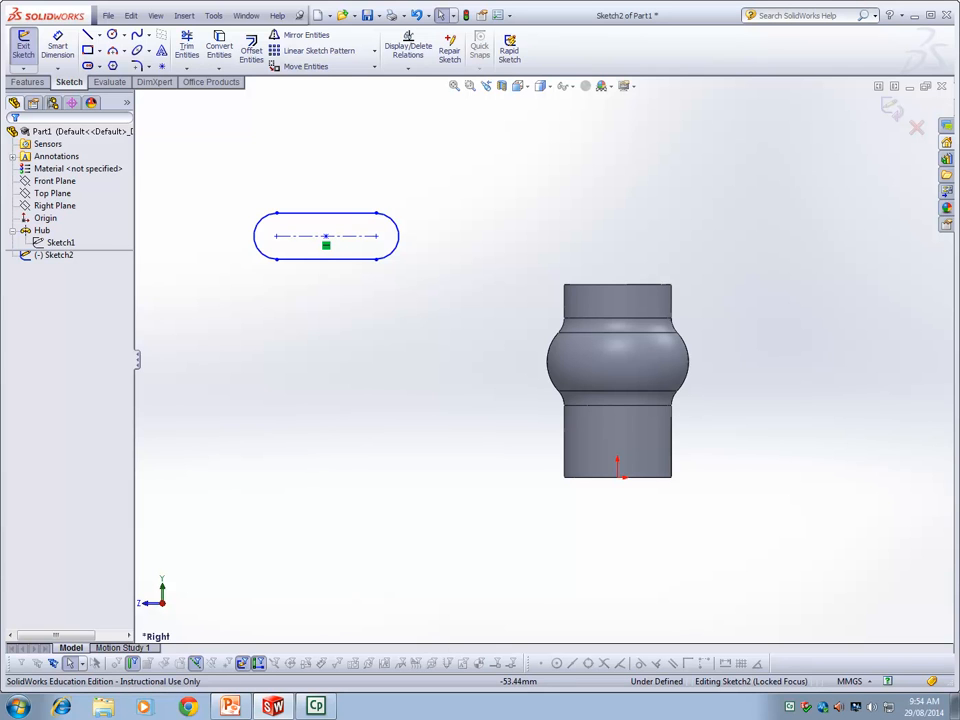
# Step: Dimension the slot's overall length between its end arcs as 30 mm and place the dimension close below the slot
pyautogui.press('d')
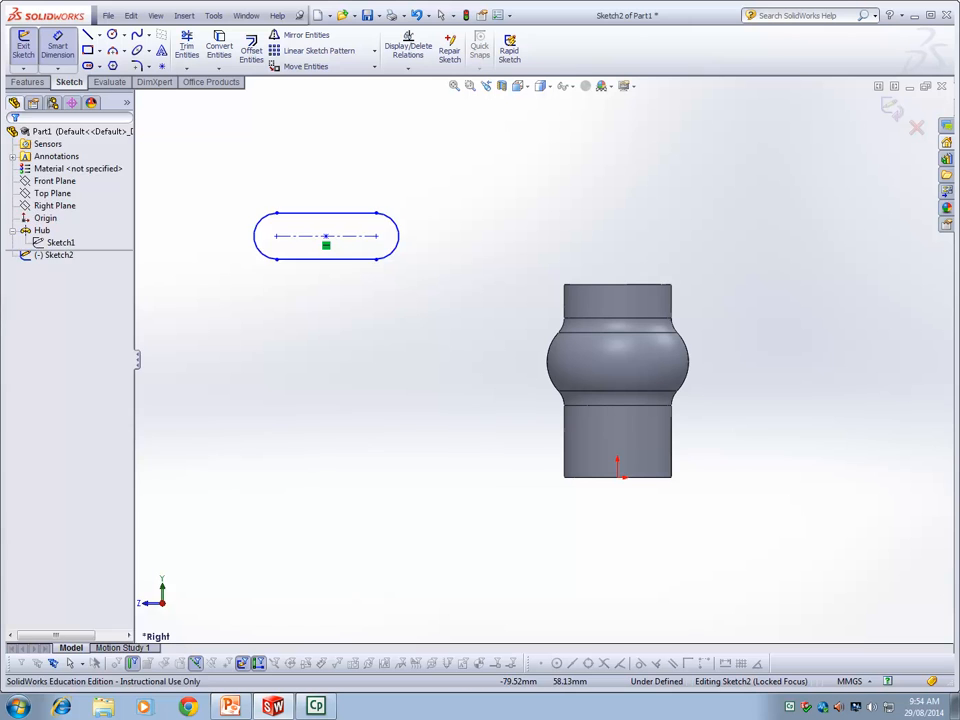
pyautogui.click(257, 236)
pyautogui.click(398, 236)
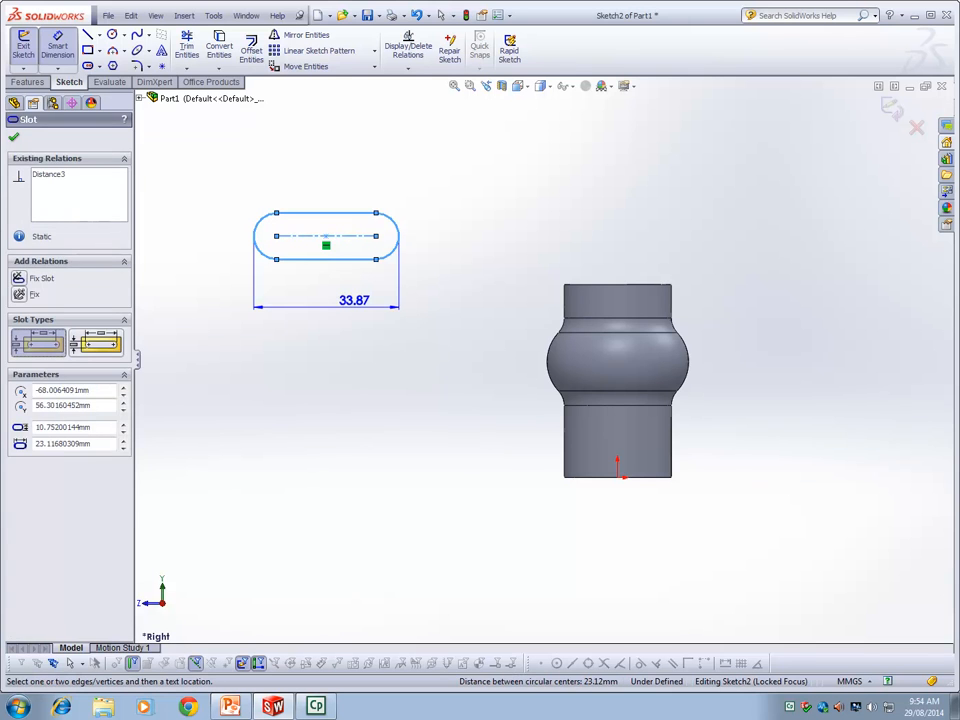
pyautogui.click(354, 300)
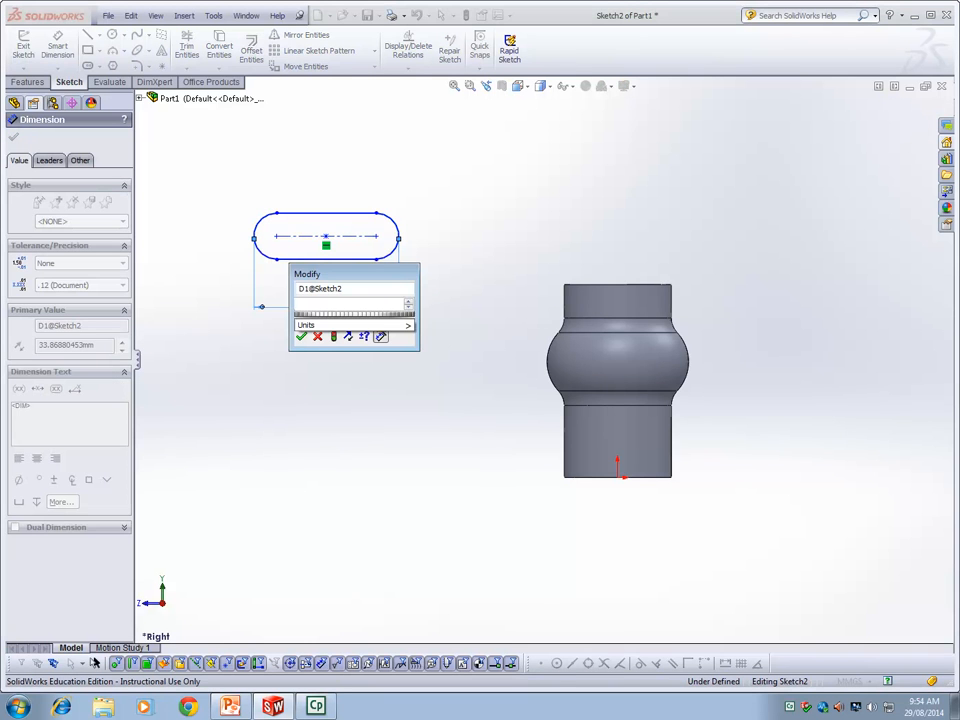
pyautogui.write('30')
pyautogui.press('Return')
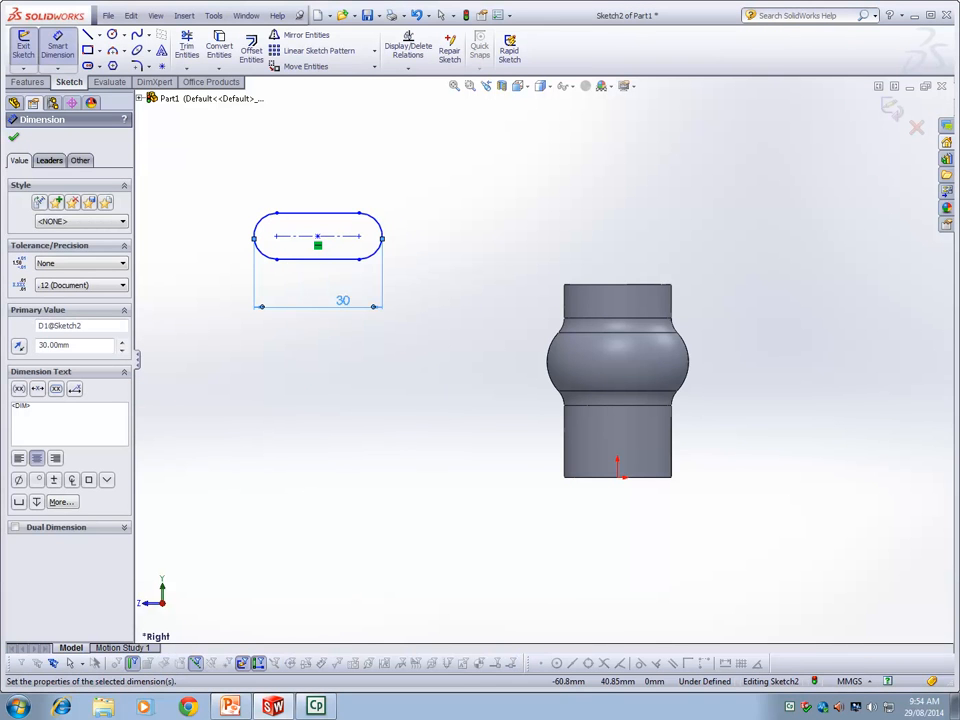
pyautogui.press('Escape')
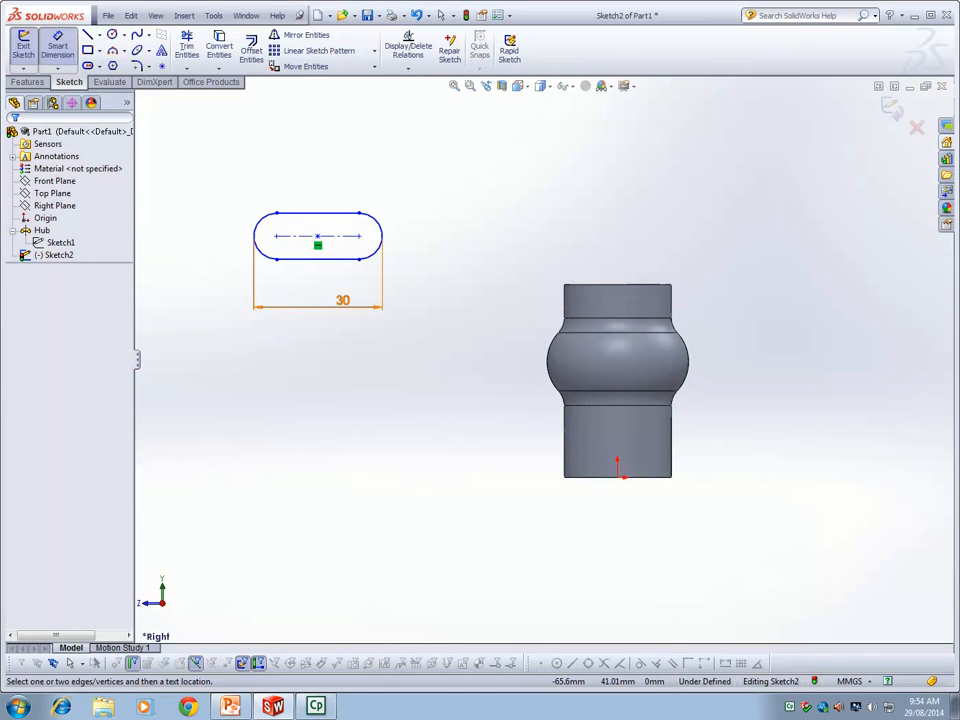
pyautogui.moveTo(337, 308); pyautogui.dragTo(337, 291)
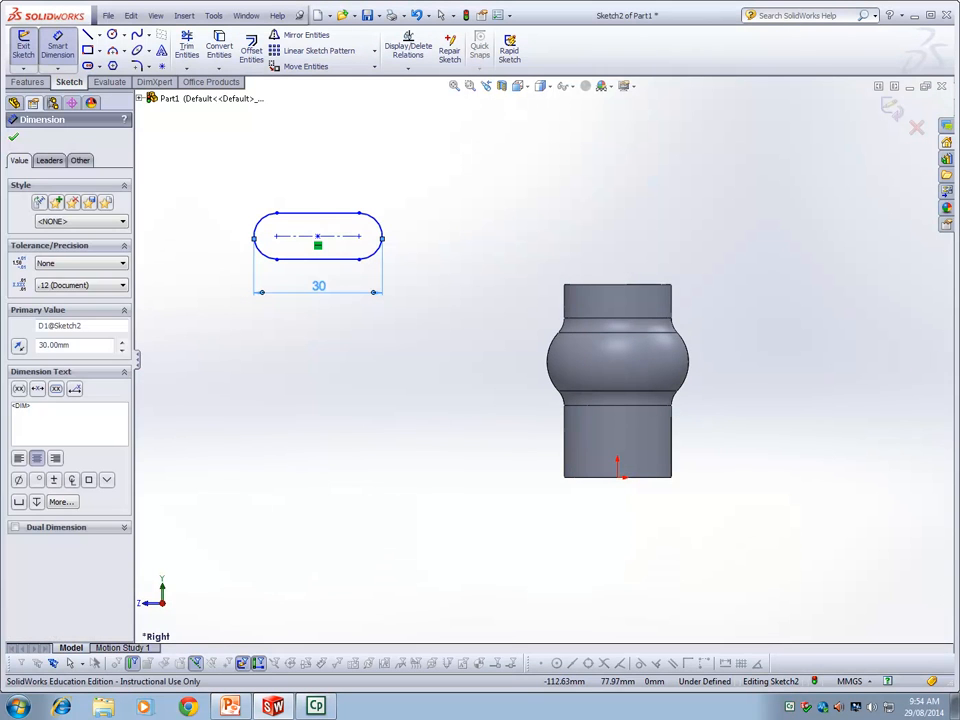
pyautogui.press('Escape')
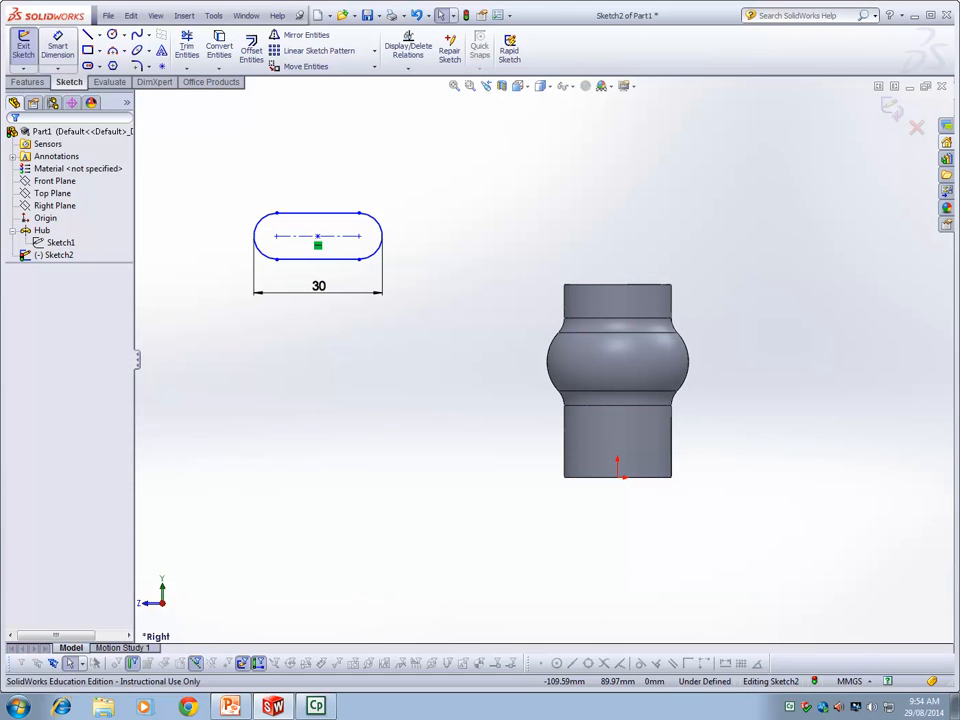
# Step: Dimension the slot's width as 25 mm and move the 30 mm length dimension clear below the slot
pyautogui.click(57, 45)
pyautogui.click(317, 213)
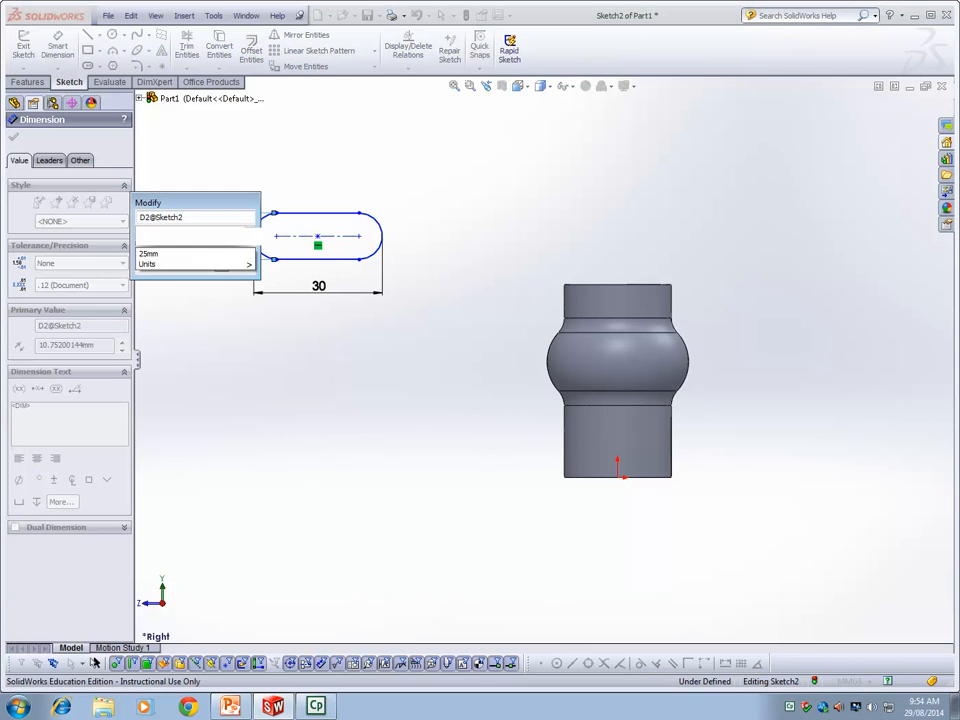
pyautogui.press('Return')
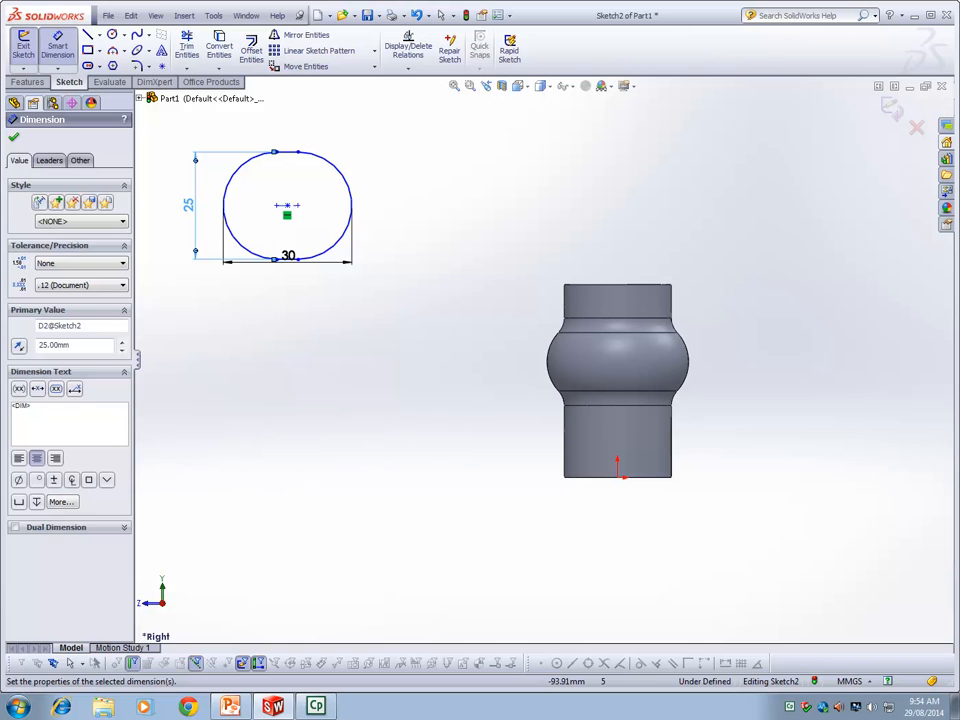
pyautogui.press('Escape')
pyautogui.moveTo(288, 256); pyautogui.dragTo(288, 282)
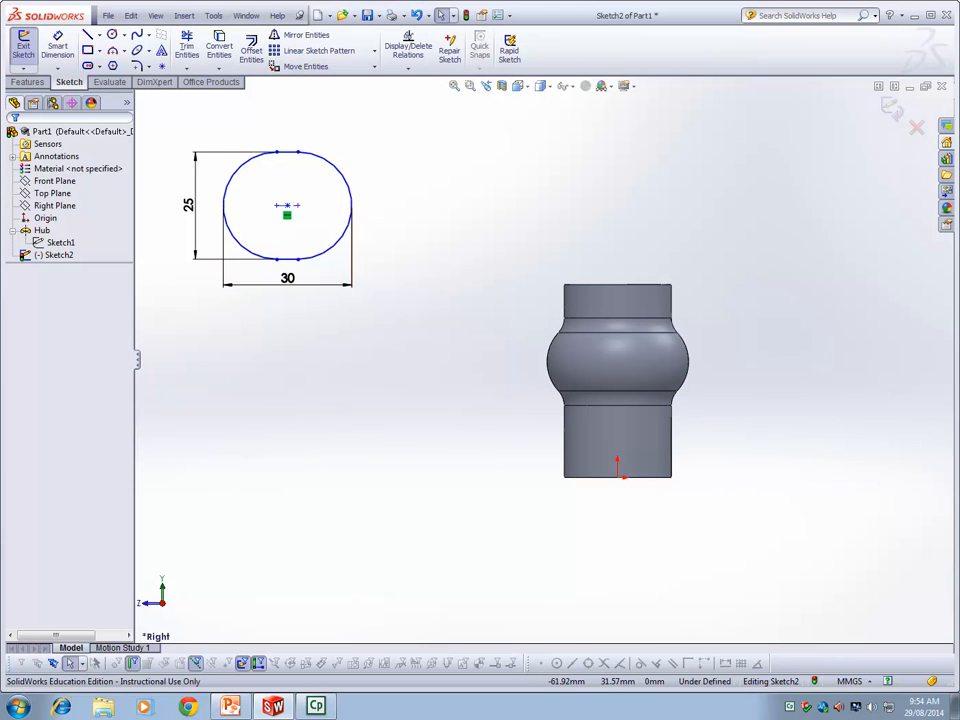
pyautogui.scroll(2, 545, 353)
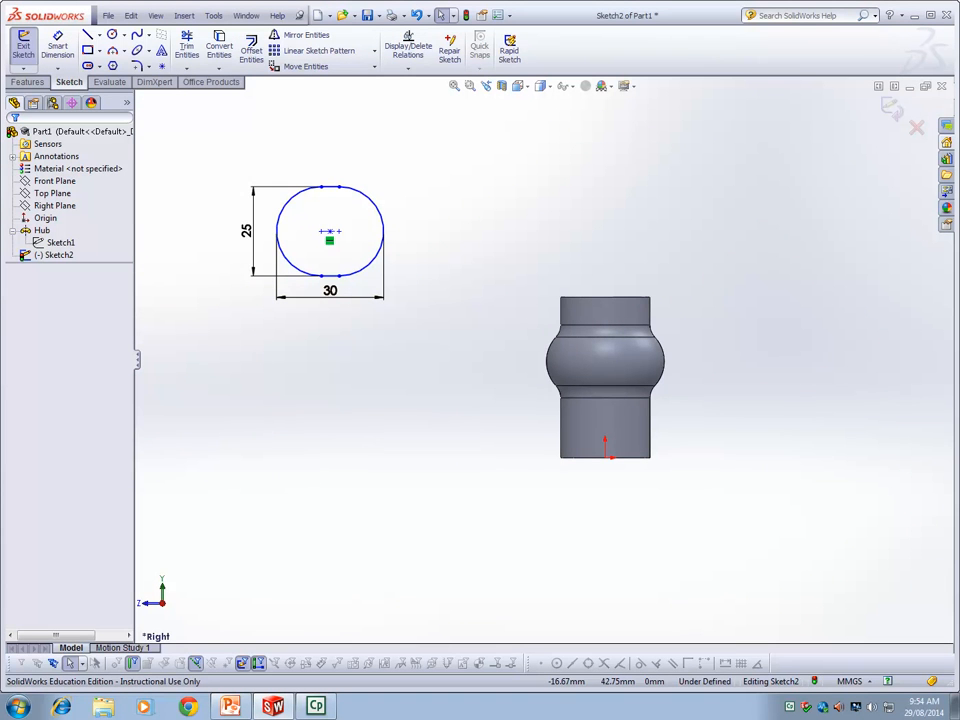
# Step: Show the Hub's Sketch1 so its profile and centerline can be referenced from the slot sketch
pyautogui.scroll(-1, 552, 300)
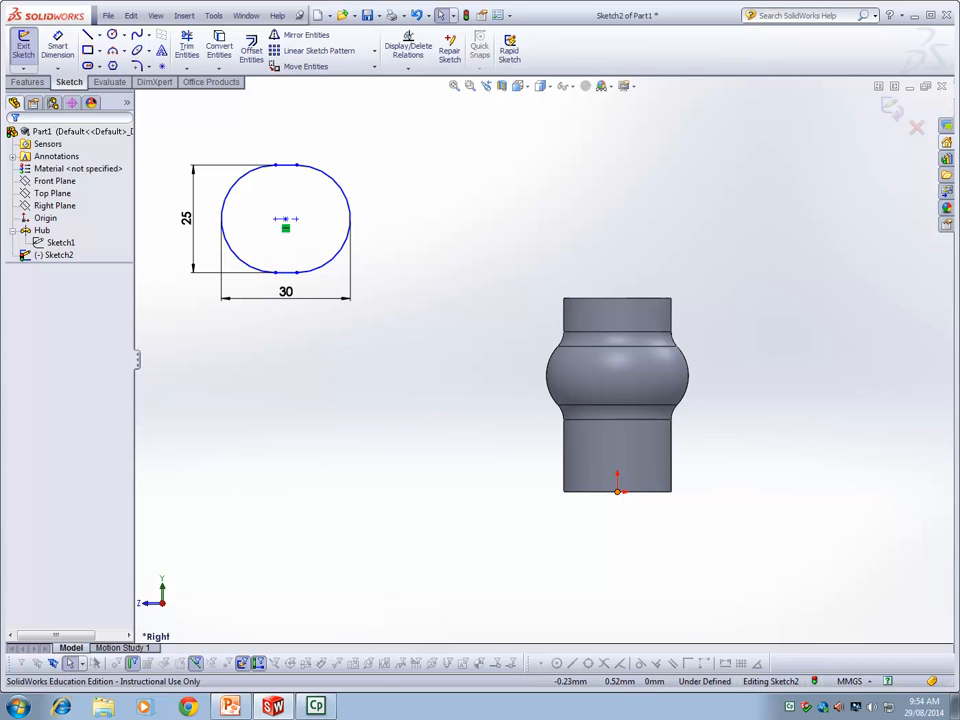
pyautogui.rightClick(60, 243)
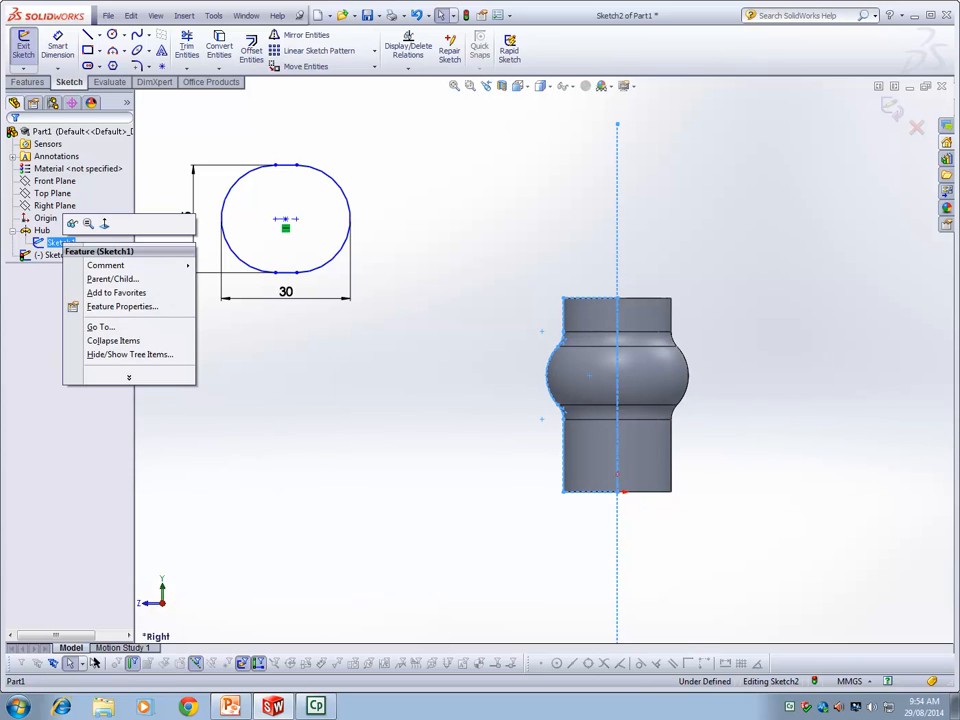
pyautogui.click(72, 223)
pyautogui.scroll(-1, 588, 355)
pyautogui.scroll(1, 588, 355)
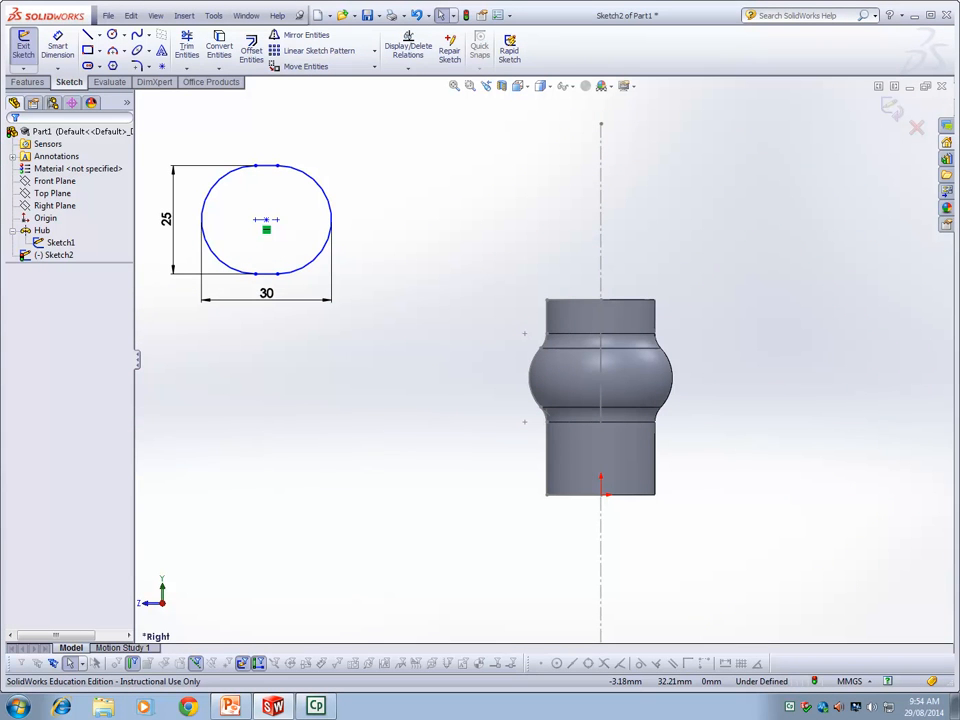
pyautogui.click(60, 242)
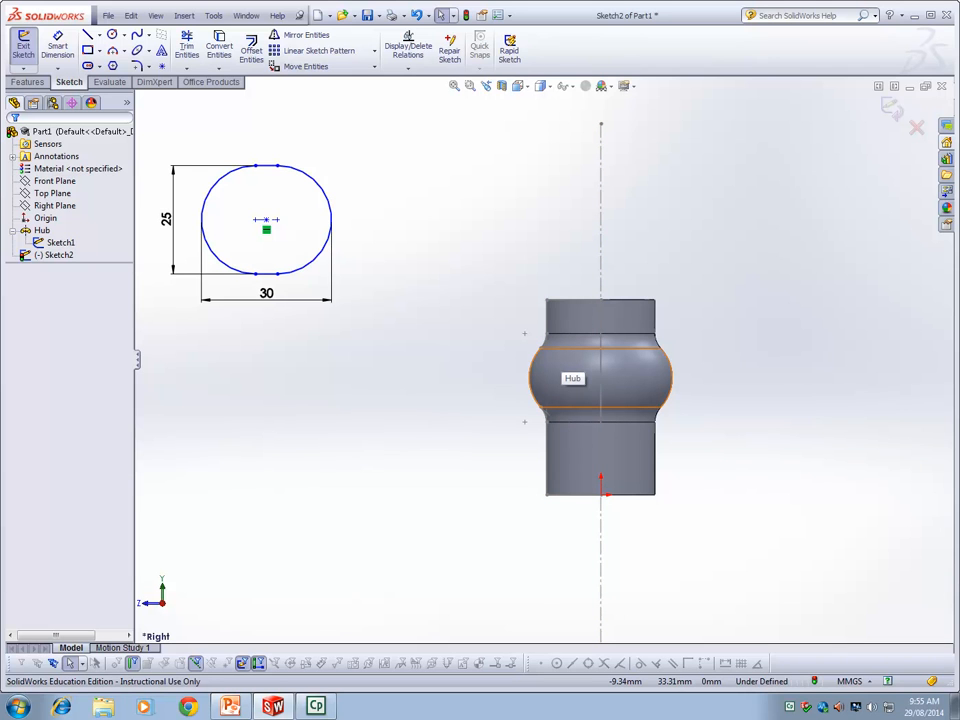
# Step: Dimension the vertical distance from the slot's center to the hub's upper corner as 6 mm and place the dimension between slot and hub
pyautogui.click(57, 45)
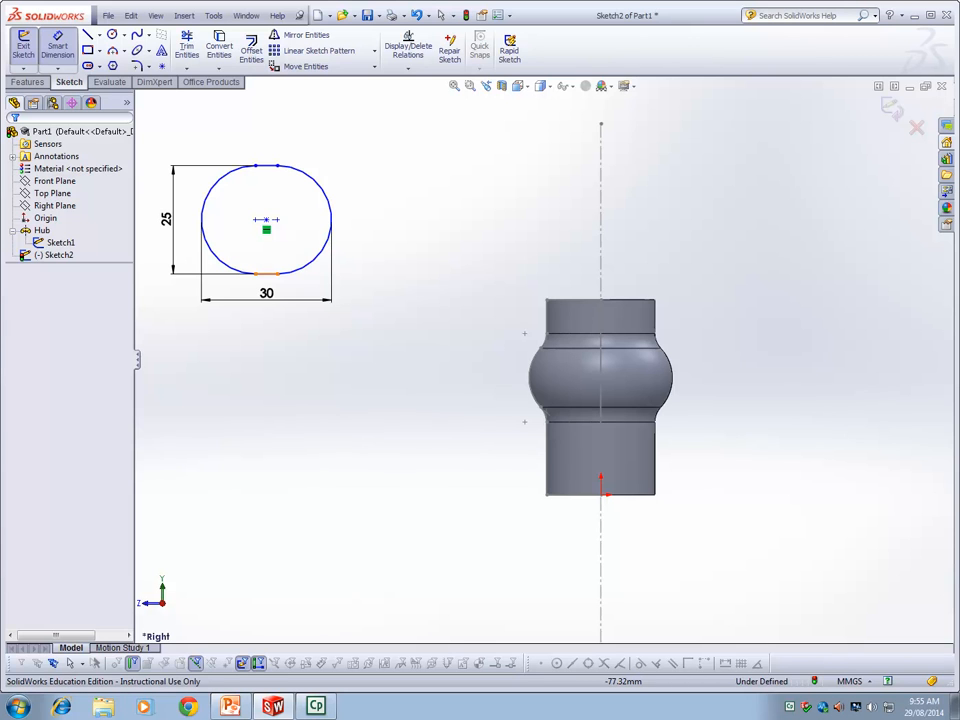
pyautogui.click(266, 273)
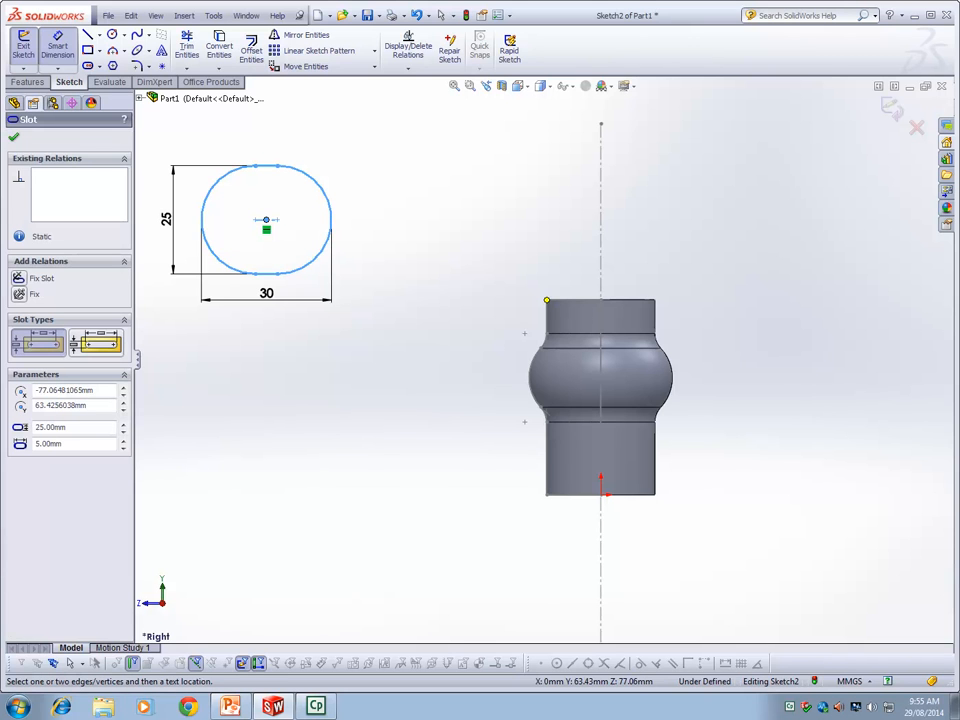
pyautogui.click(546, 299)
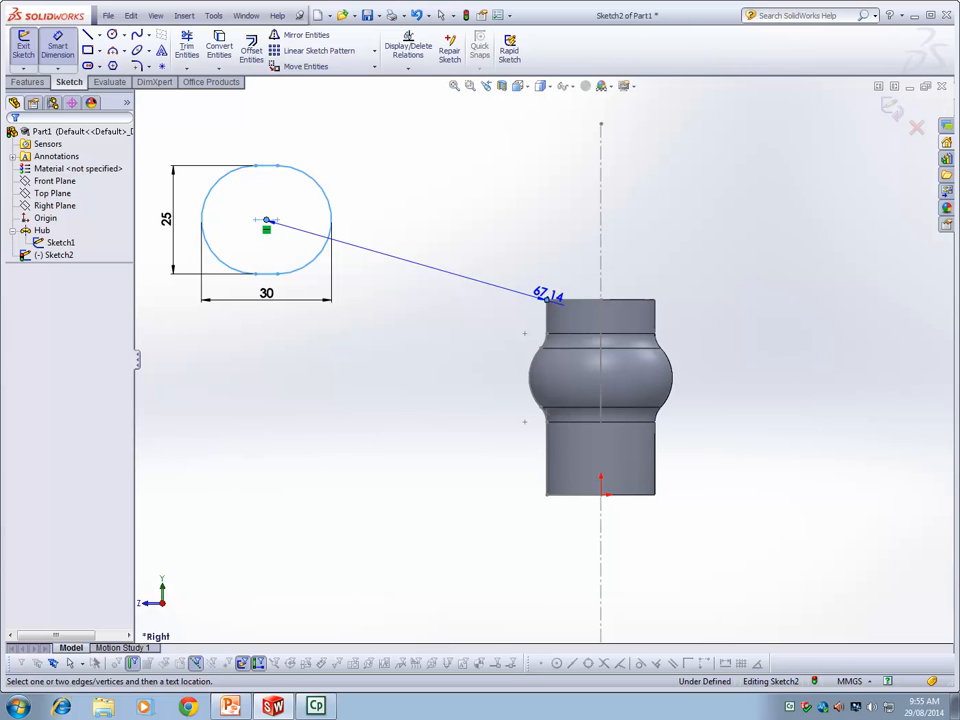
pyautogui.click(244, 259)
pyautogui.write('6')
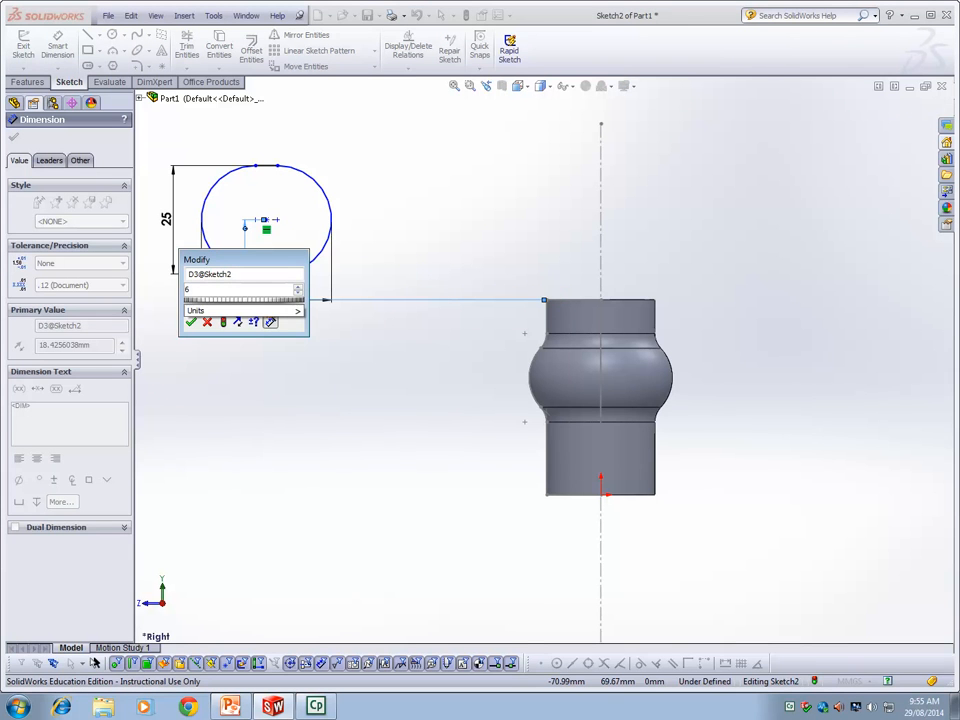
pyautogui.press('Return')
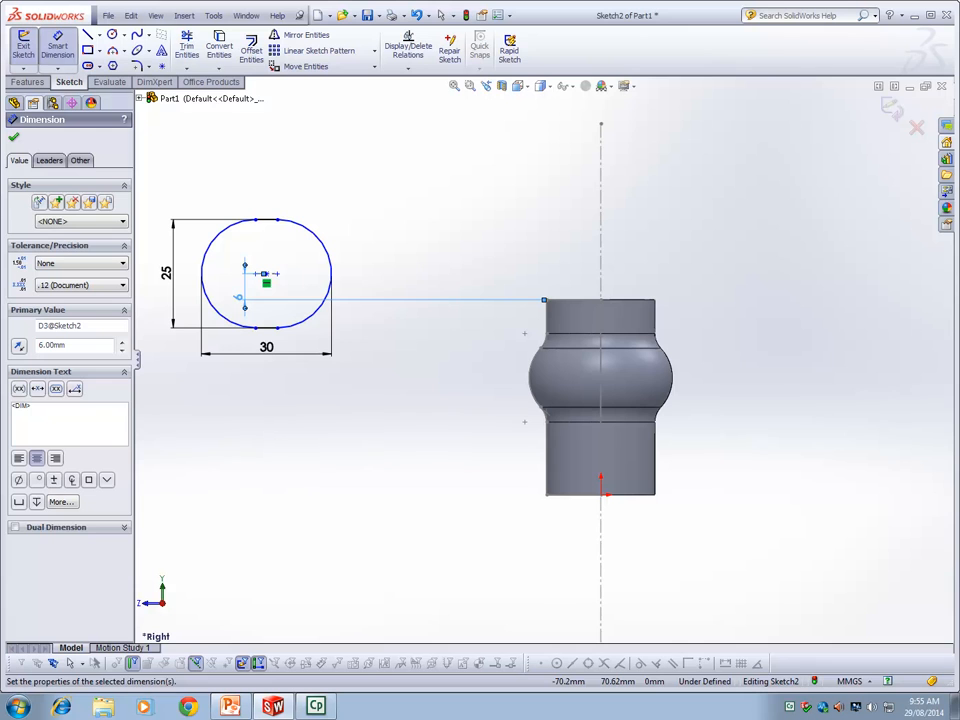
pyautogui.moveTo(239, 298); pyautogui.dragTo(430, 305)
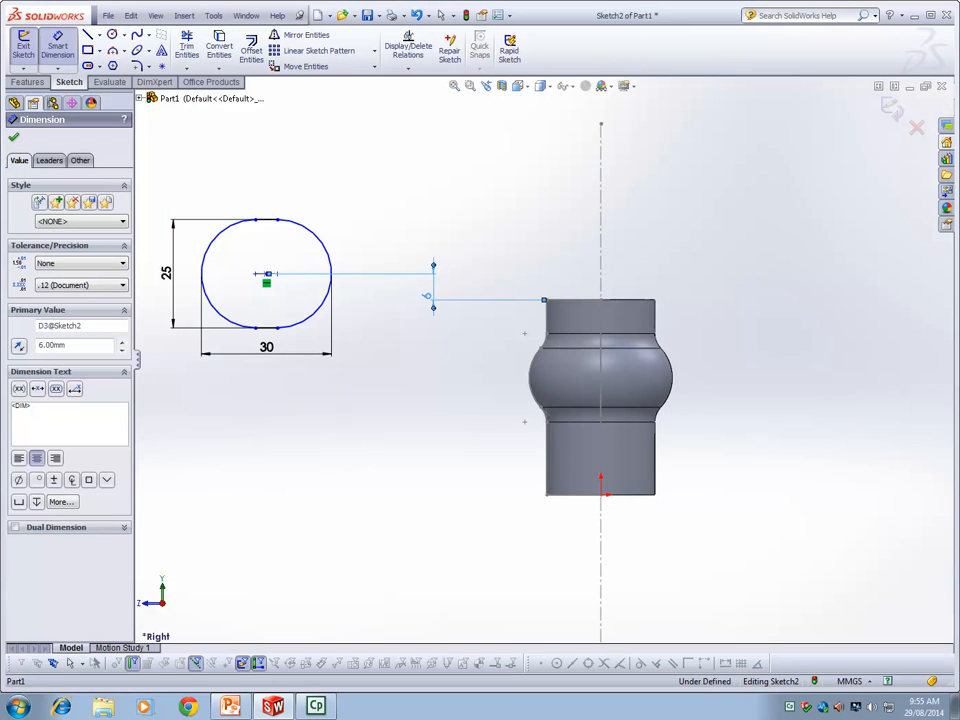
pyautogui.press('Escape')
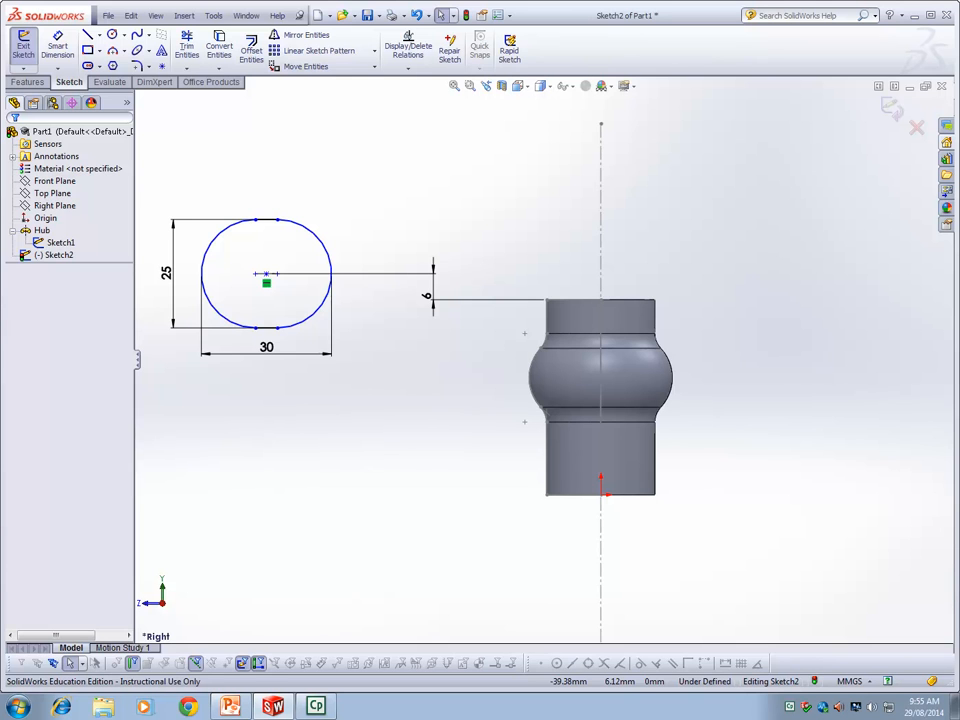
pyautogui.press('d')
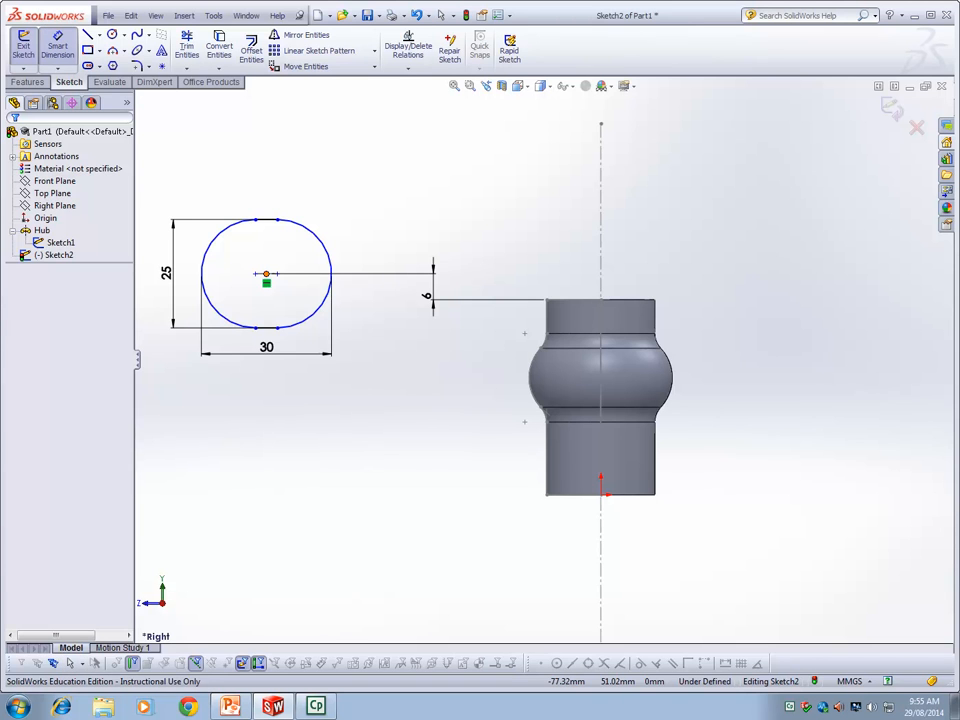
pyautogui.click(266, 273)
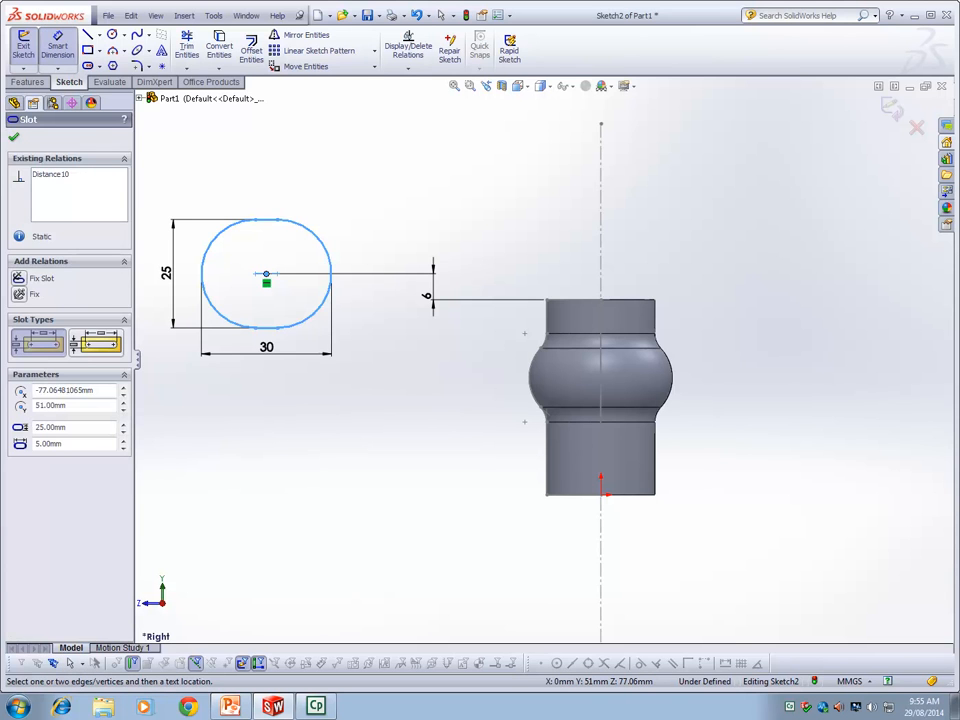
pyautogui.click(600, 142)
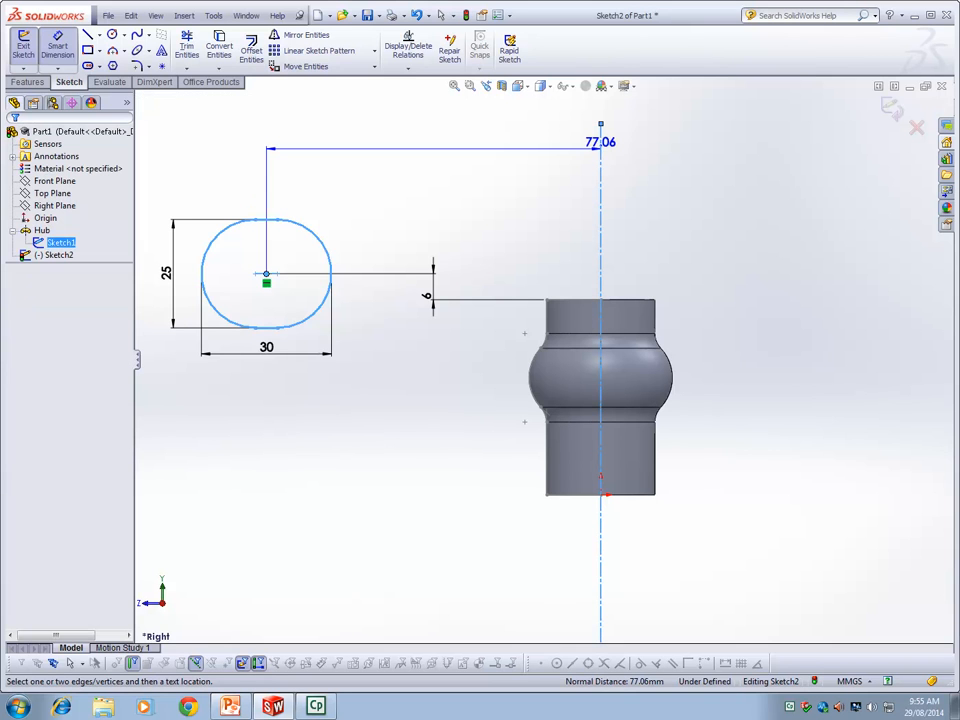
pyautogui.press('Escape')
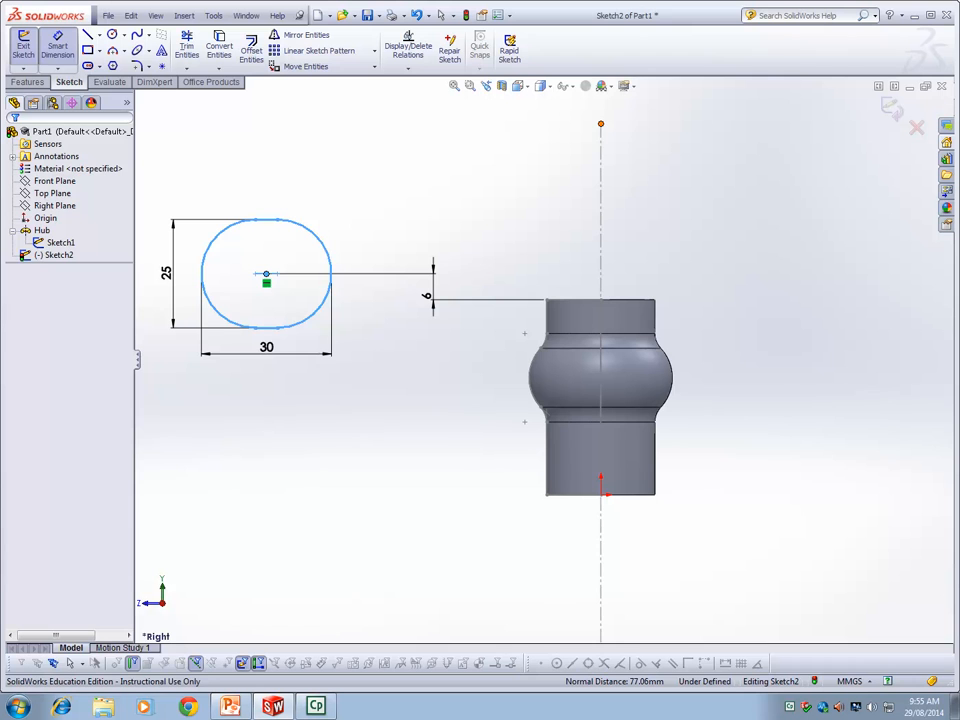
pyautogui.click(600, 126)
pyautogui.press('Escape')
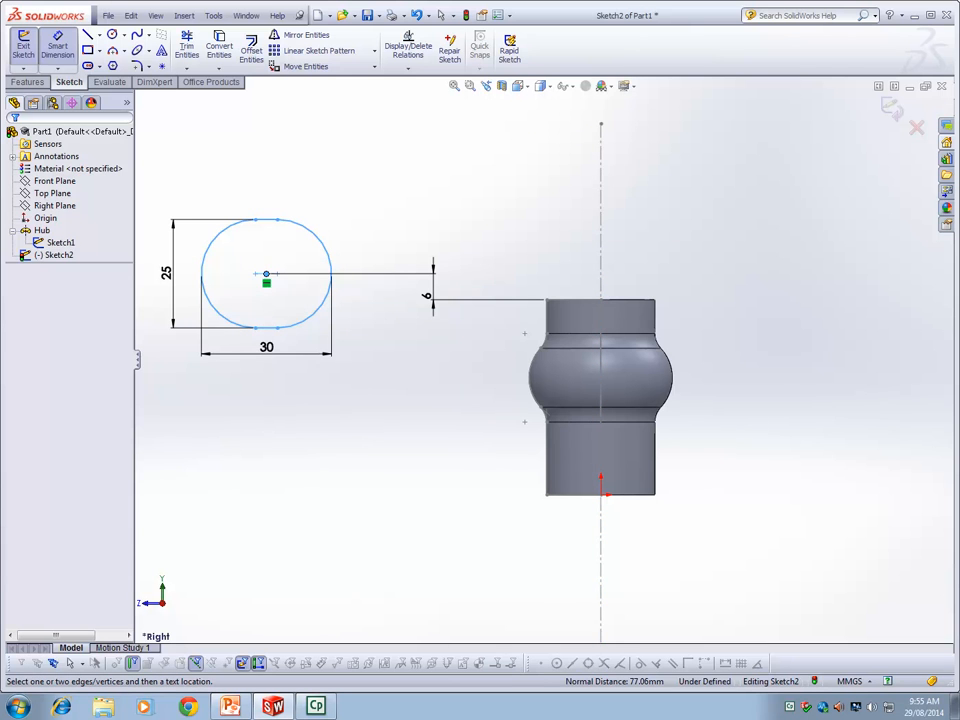
pyautogui.click(600, 124)
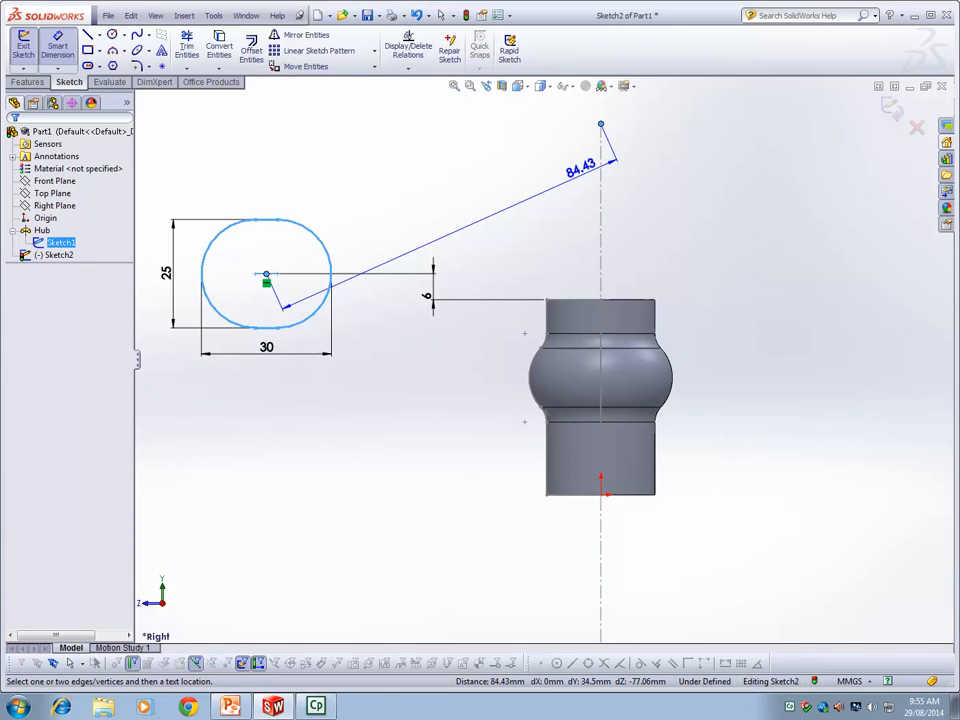
pyautogui.press('Escape')
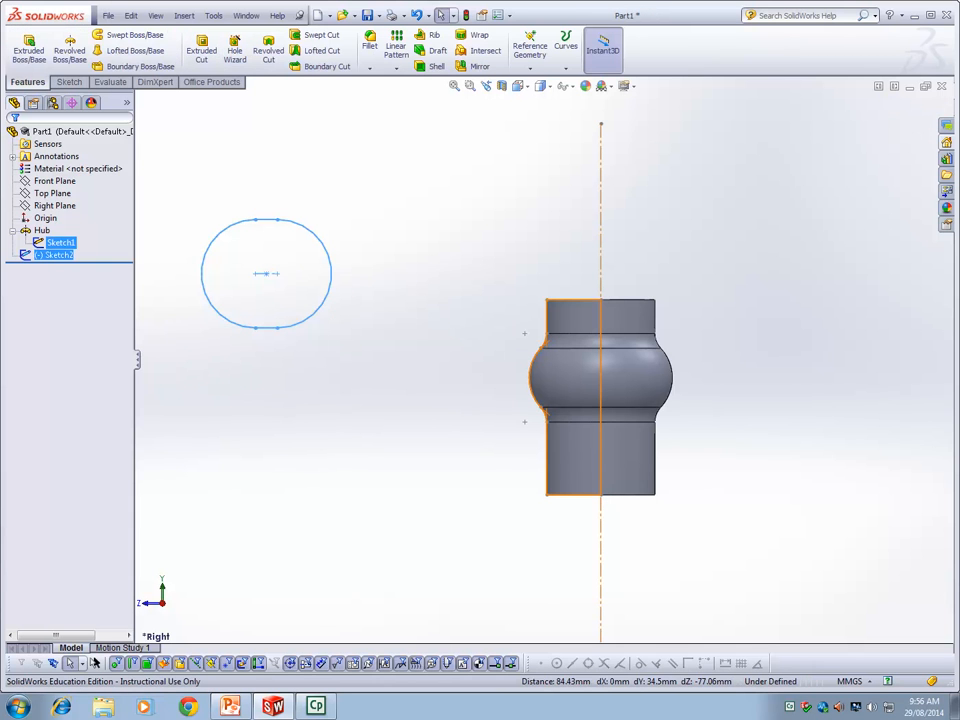
# Step: Edit the Hub's Sketch1 and shorten the centerline's upper end to about 54 mm above the origin
pyautogui.rightClick(60, 242)
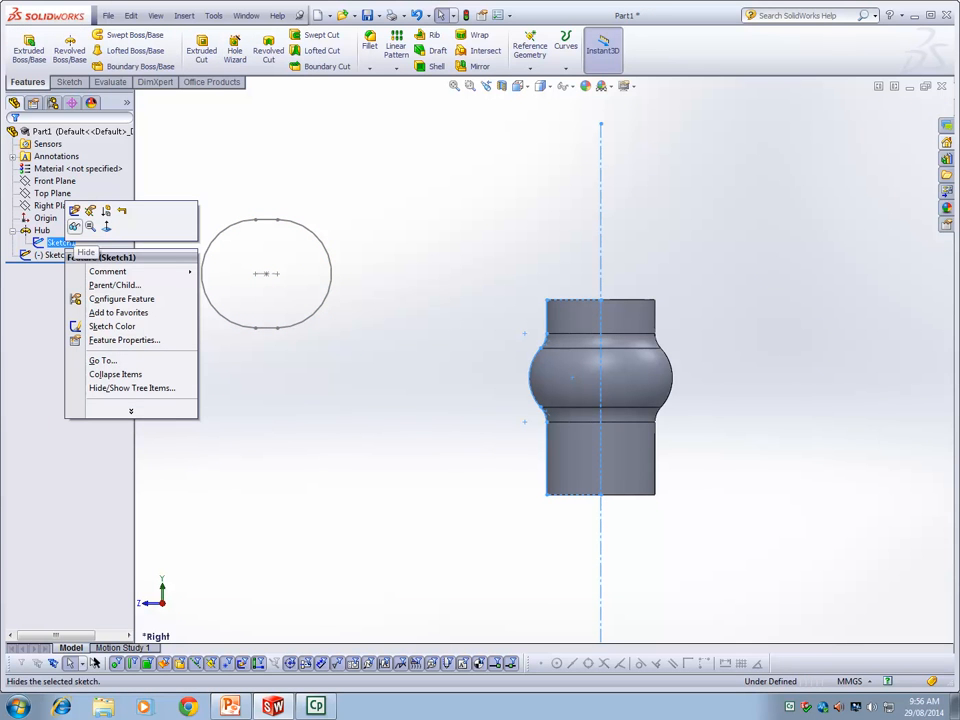
pyautogui.click(74, 210)
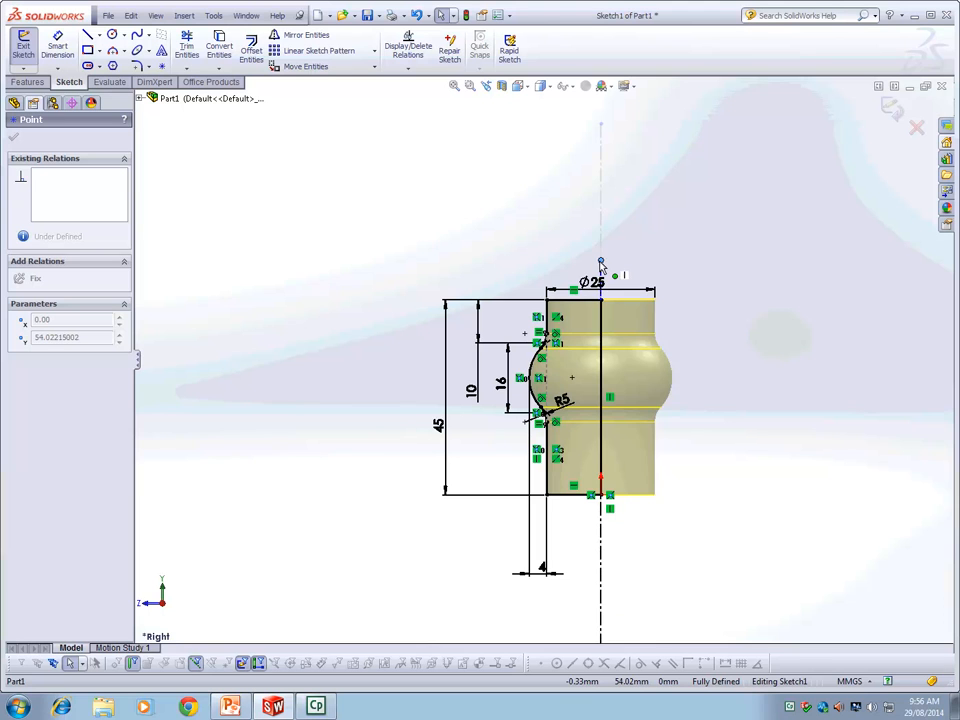
pyautogui.click(601, 262)
pyautogui.press('Escape')
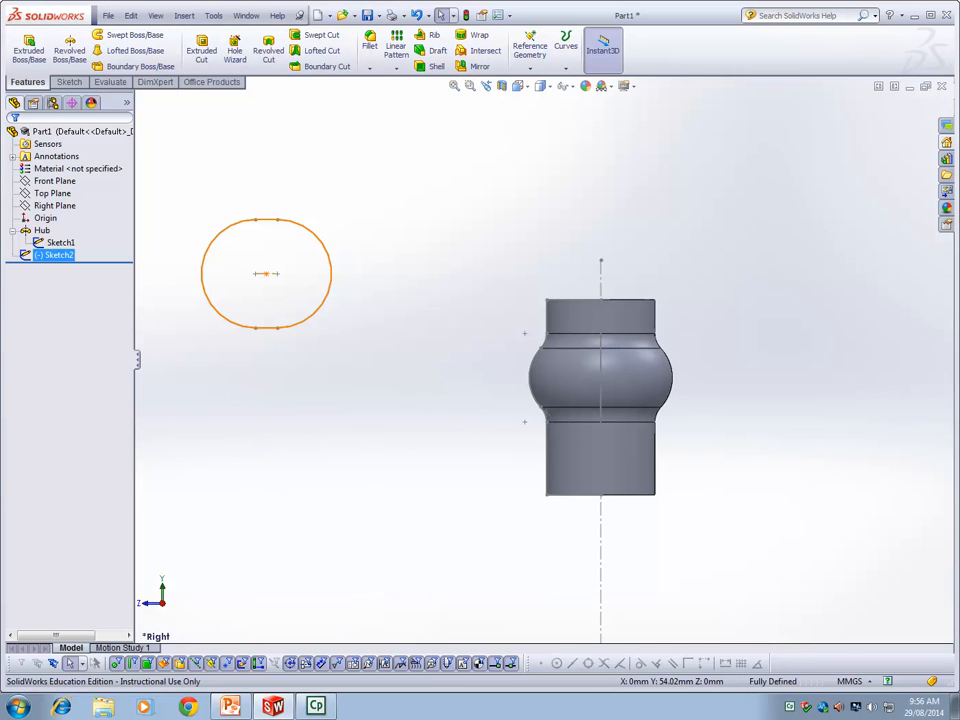
pyautogui.rightClick(62, 255)
pyautogui.click(76, 214)
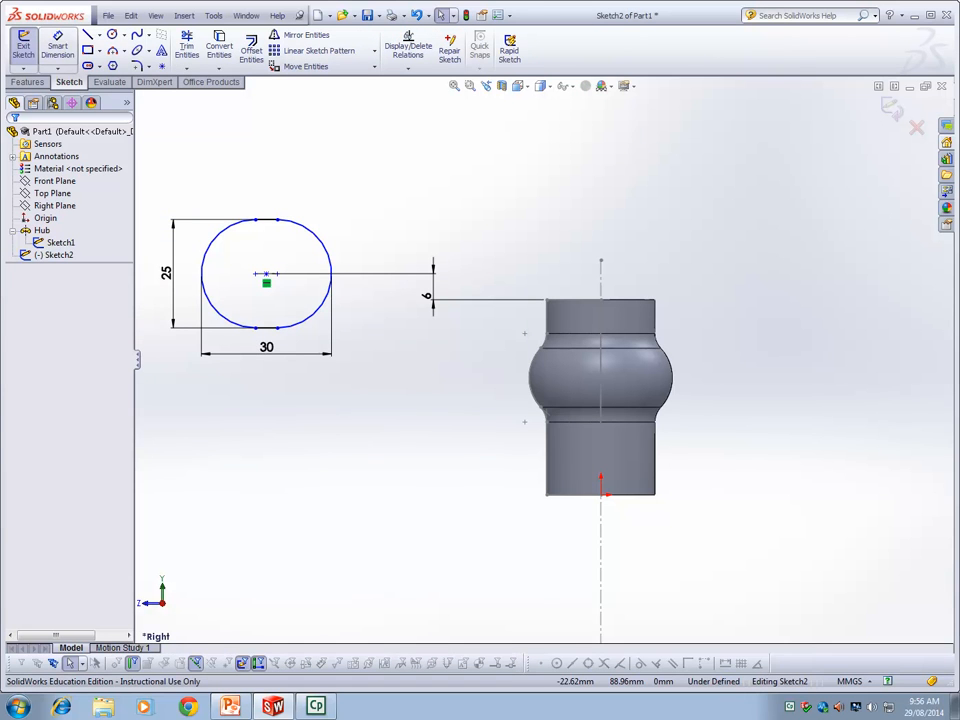
pyautogui.click(57, 46)
pyautogui.click(266, 273)
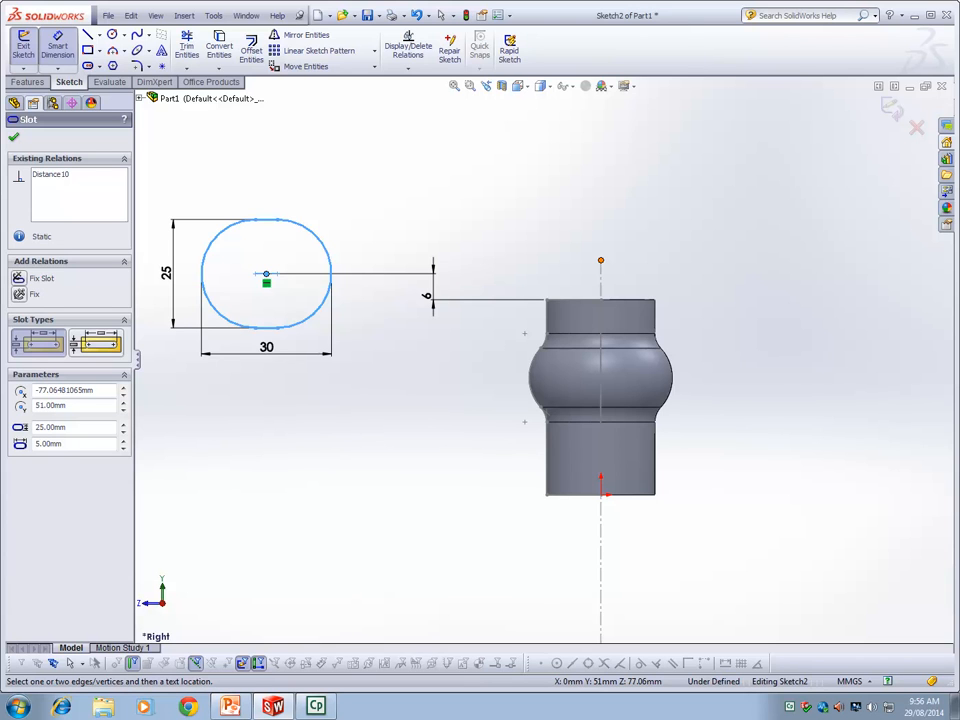
pyautogui.click(601, 260)
pyautogui.press('Escape')
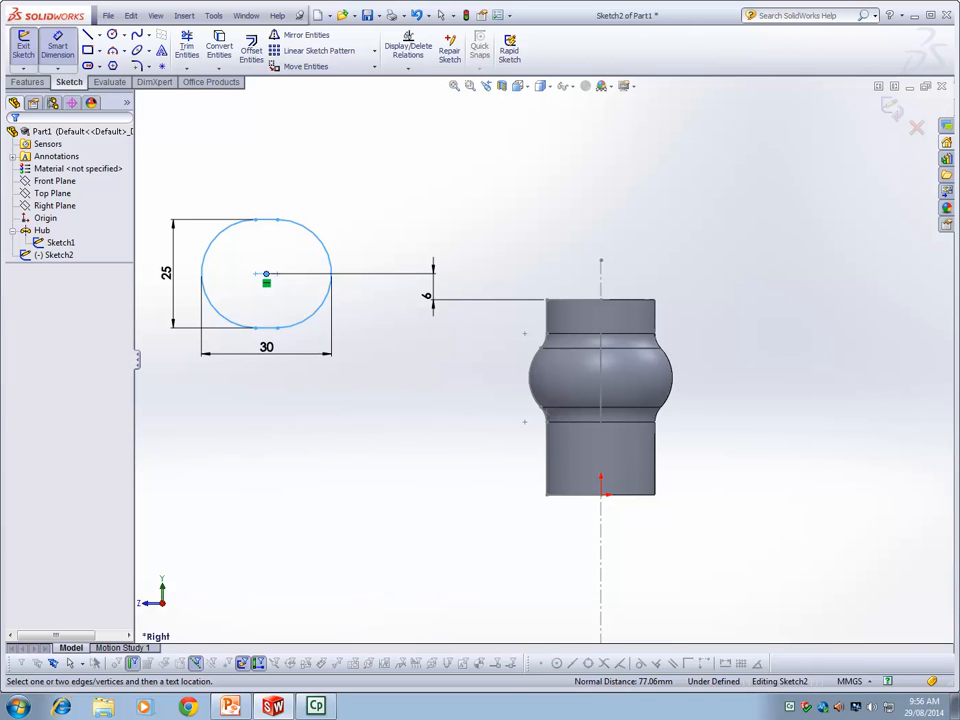
pyautogui.click(23, 45)
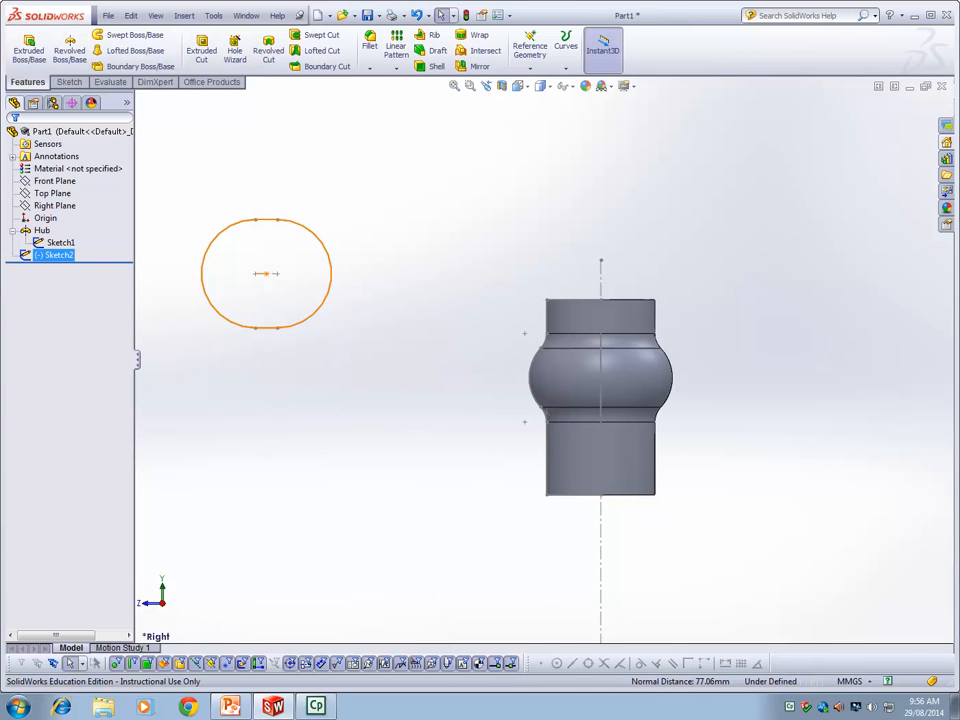
# Step: In the Hub's Sketch1, shorten the centerline's upper end to about 47 mm above the origin and move the Ø25 dimension below the profile
pyautogui.rightClick(55, 255)
pyautogui.click(60, 242)
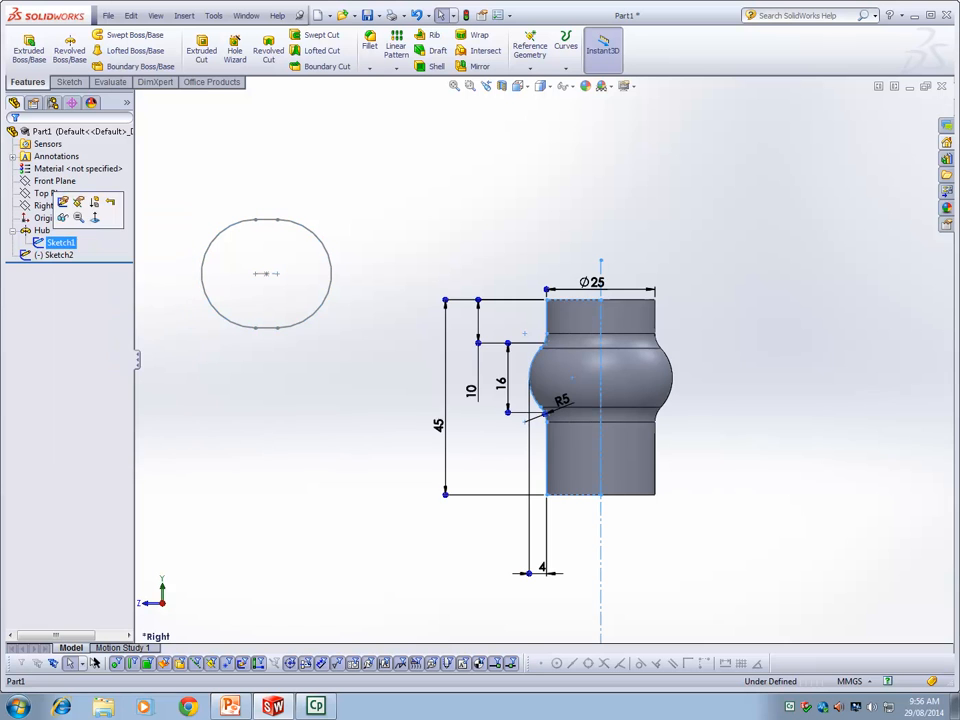
pyautogui.click(62, 201)
pyautogui.moveTo(601, 260); pyautogui.dragTo(602, 290)
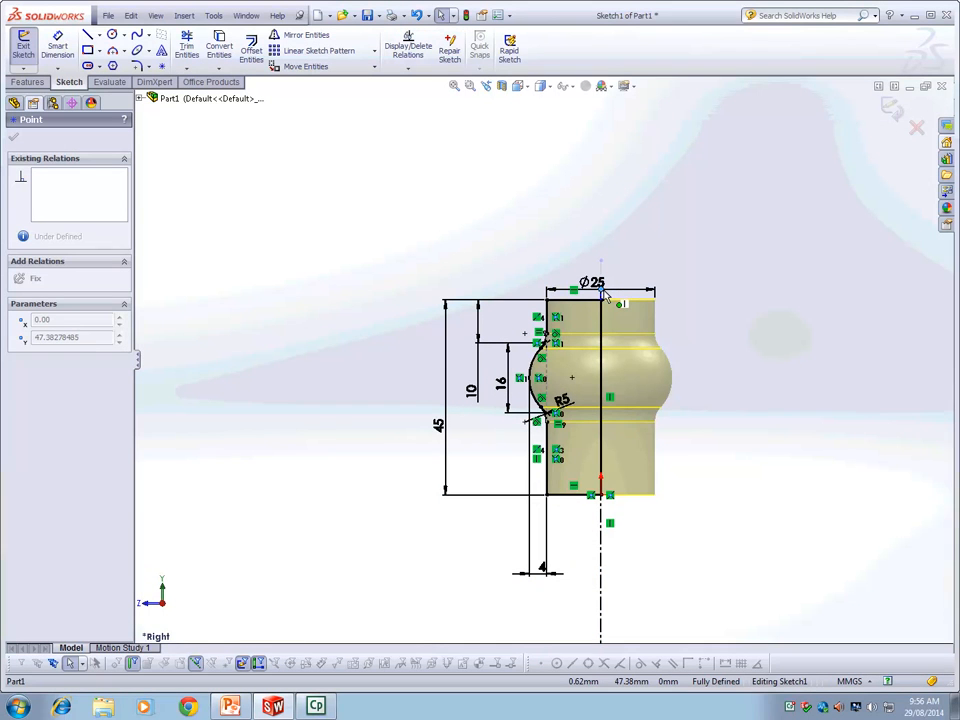
pyautogui.moveTo(601, 289)
pyautogui.mouseDown()
pyautogui.moveTo(604, 551)
pyautogui.moveTo(600, 540)
pyautogui.mouseUp()
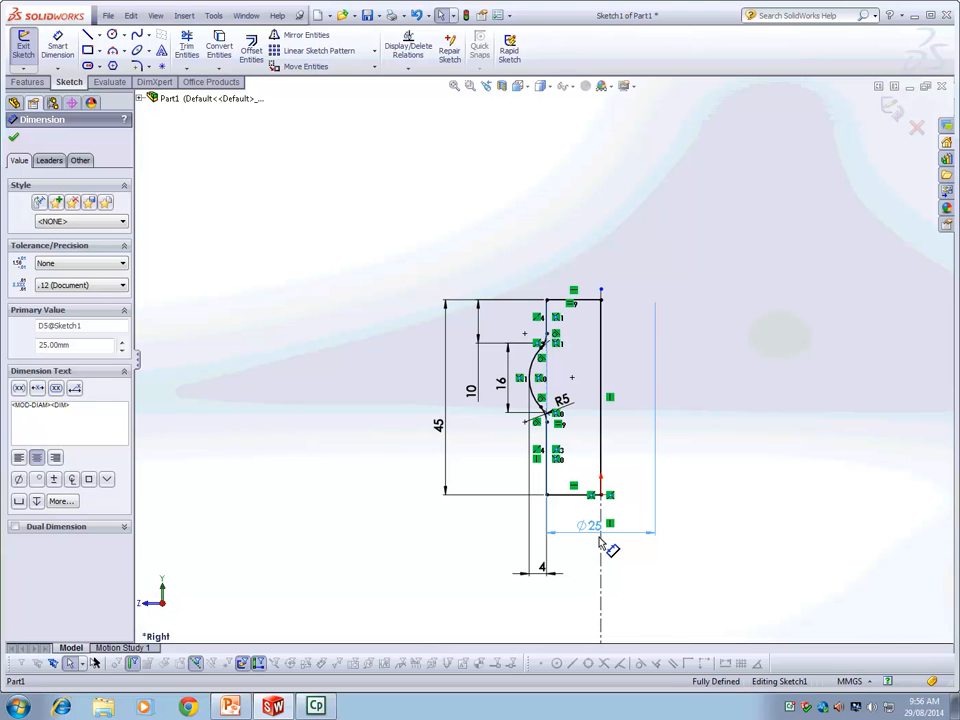
pyautogui.press('Escape')
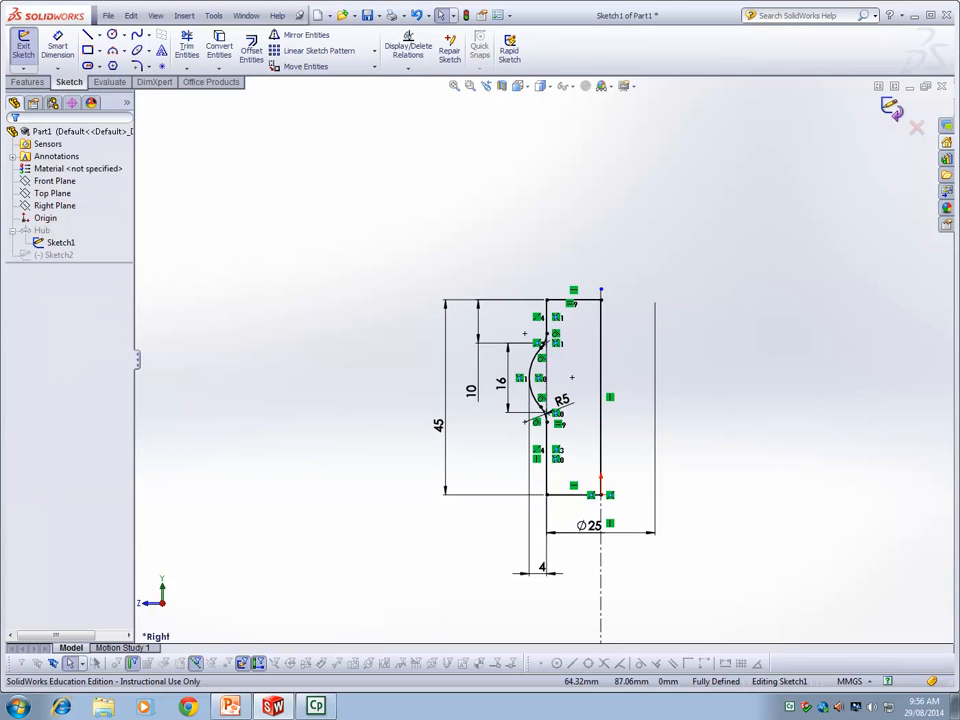
pyautogui.click(889, 108)
# Step: Reopen Sketch2 and dimension the horizontal distance from the slot's center to the upper end of the hub's centerline as 85 mm
pyautogui.rightClick(55, 255)
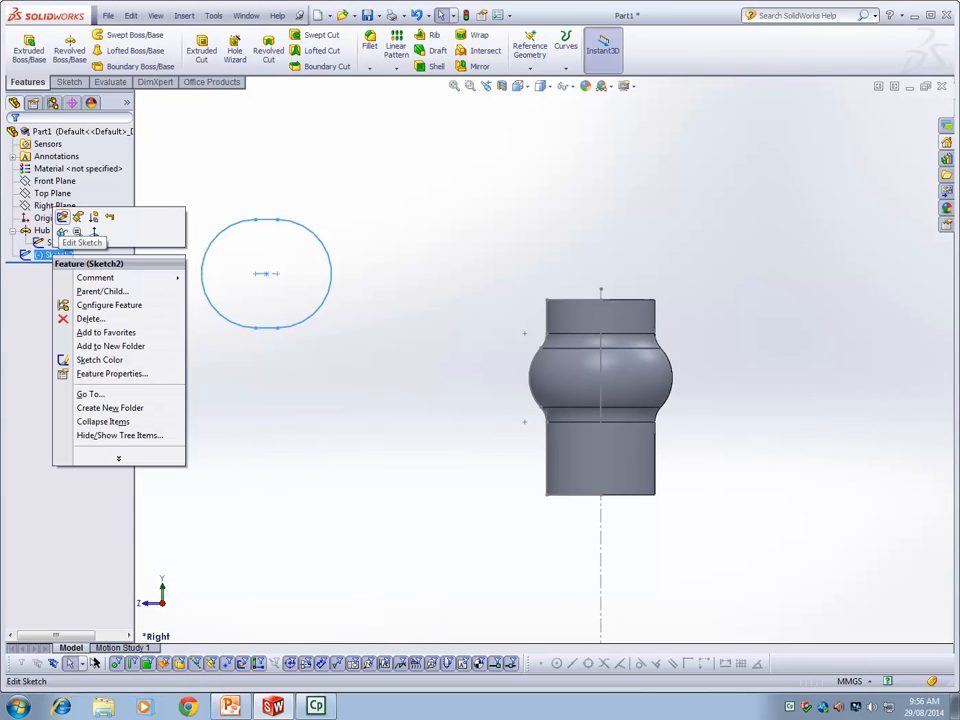
pyautogui.click(62, 231)
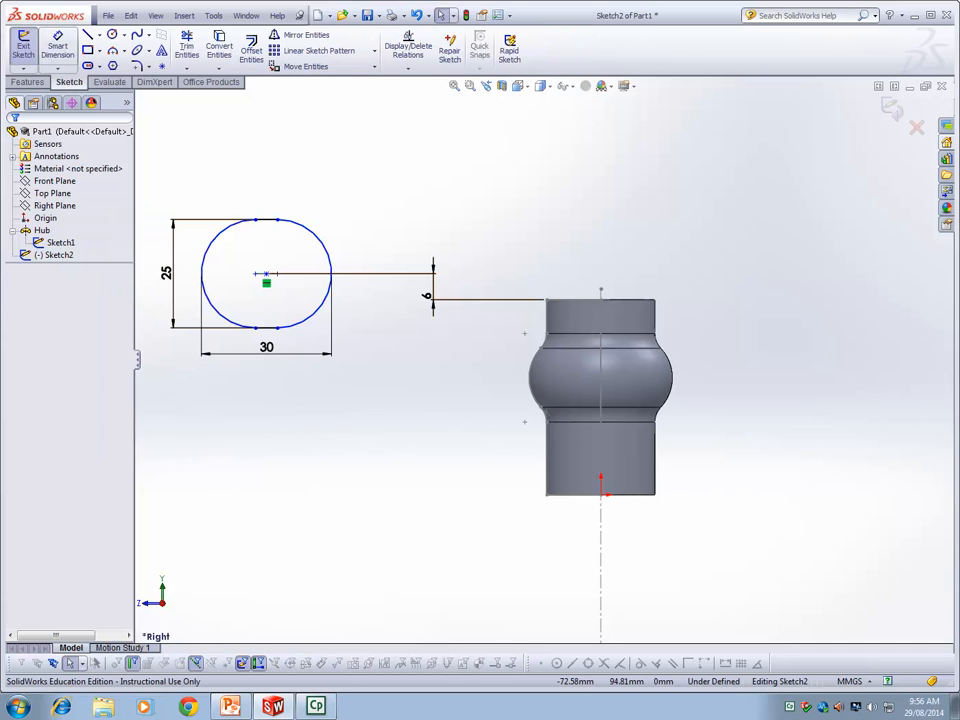
pyautogui.click(57, 46)
pyautogui.click(266, 273)
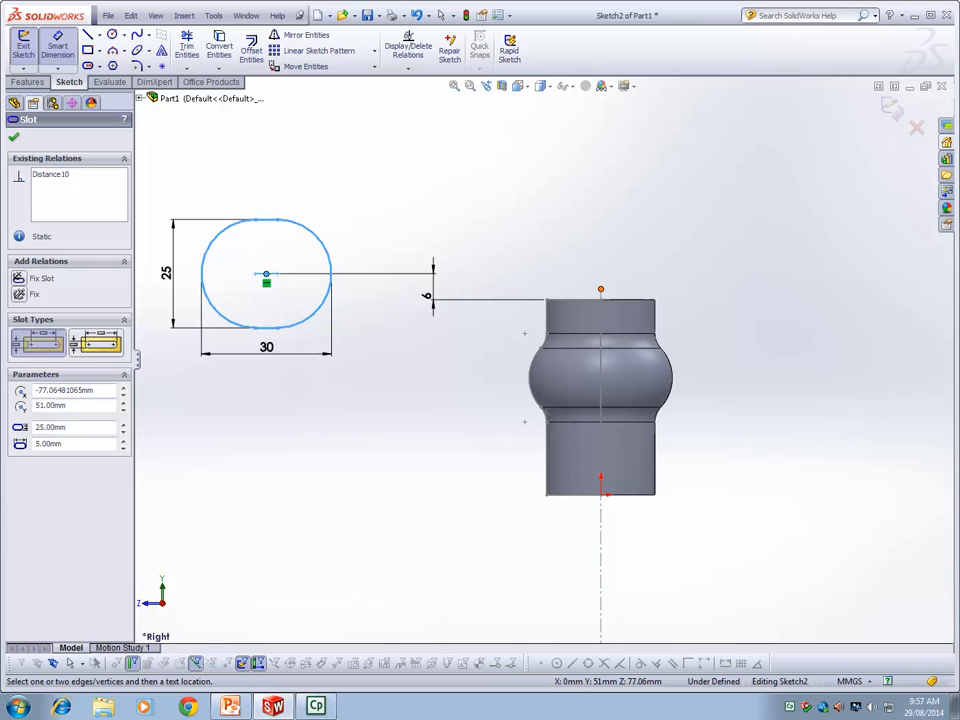
pyautogui.click(600, 290)
pyautogui.click(600, 283)
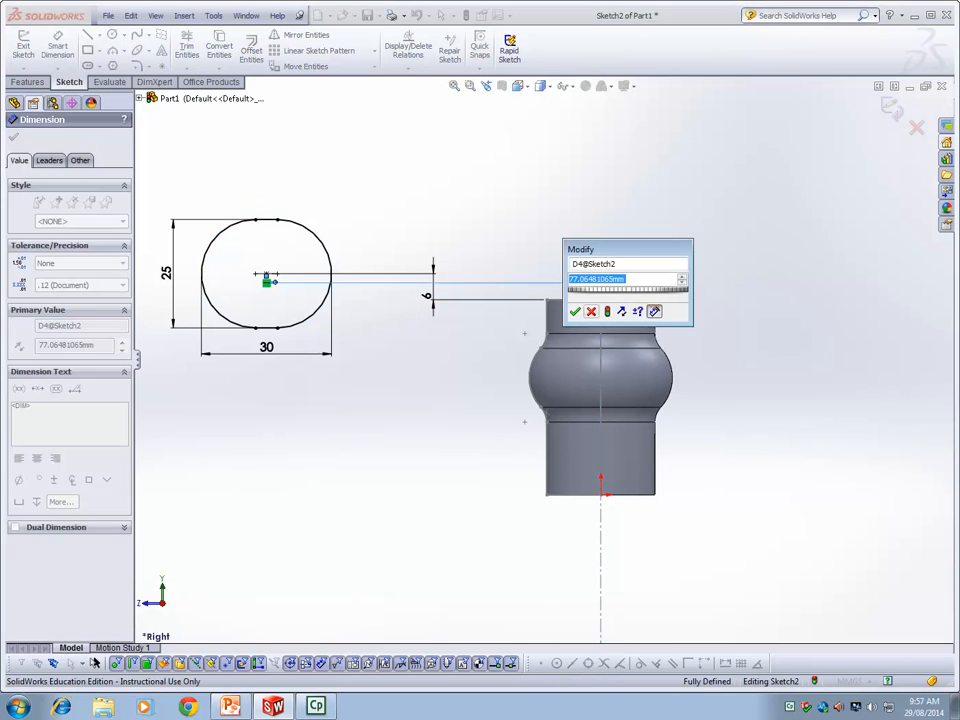
pyautogui.press('Return')
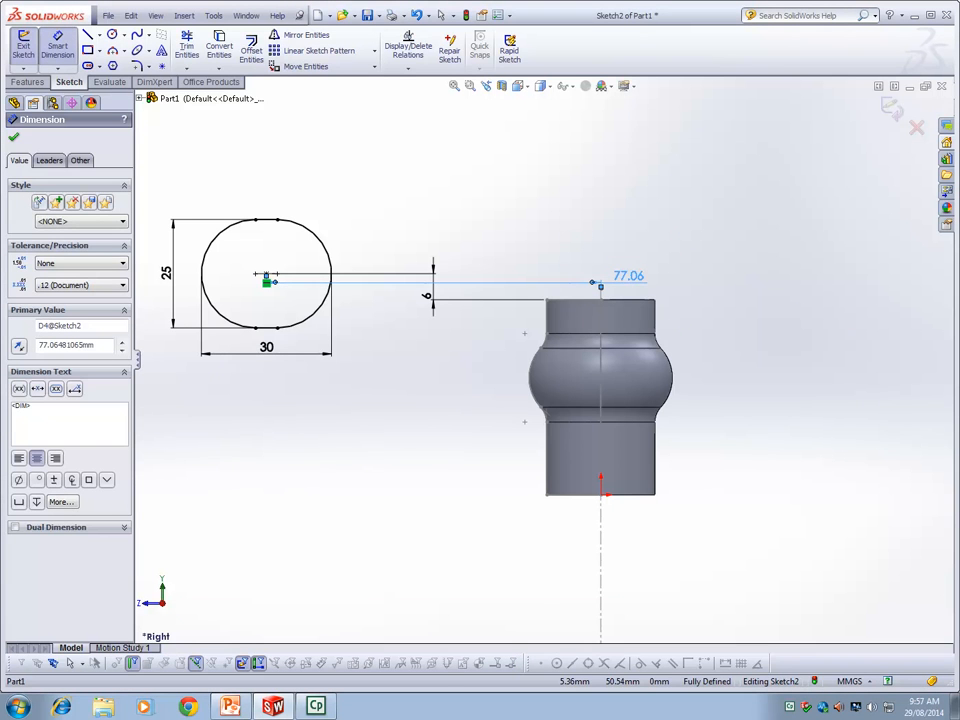
pyautogui.doubleClick(625, 276)
pyautogui.write('85')
pyautogui.press('Return')
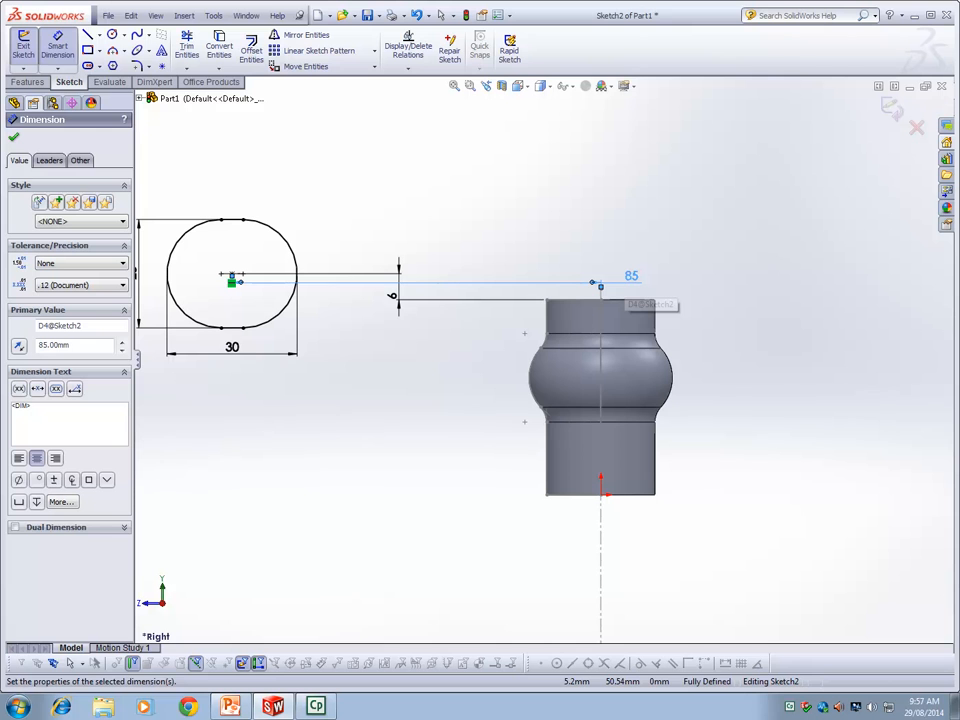
# Step: Reposition the 85 mm dimension above the gap between the slot and the hub and close Sketch2
pyautogui.press('Escape')
pyautogui.moveTo(631, 276); pyautogui.dragTo(428, 250)
pyautogui.press('Escape')
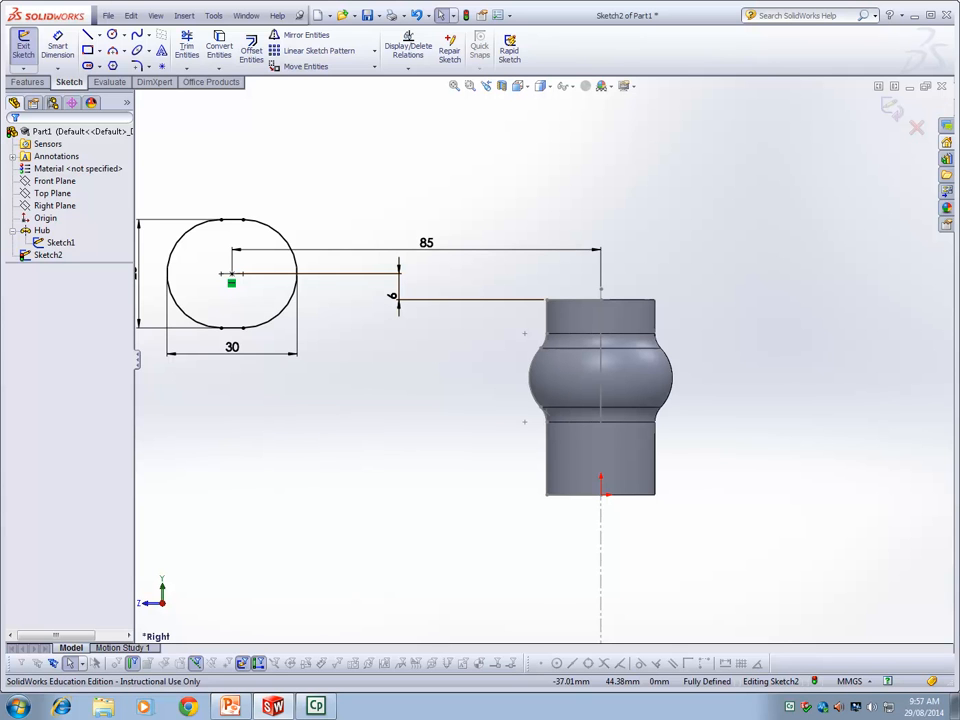
pyautogui.hotkey('ctrl', 'b')
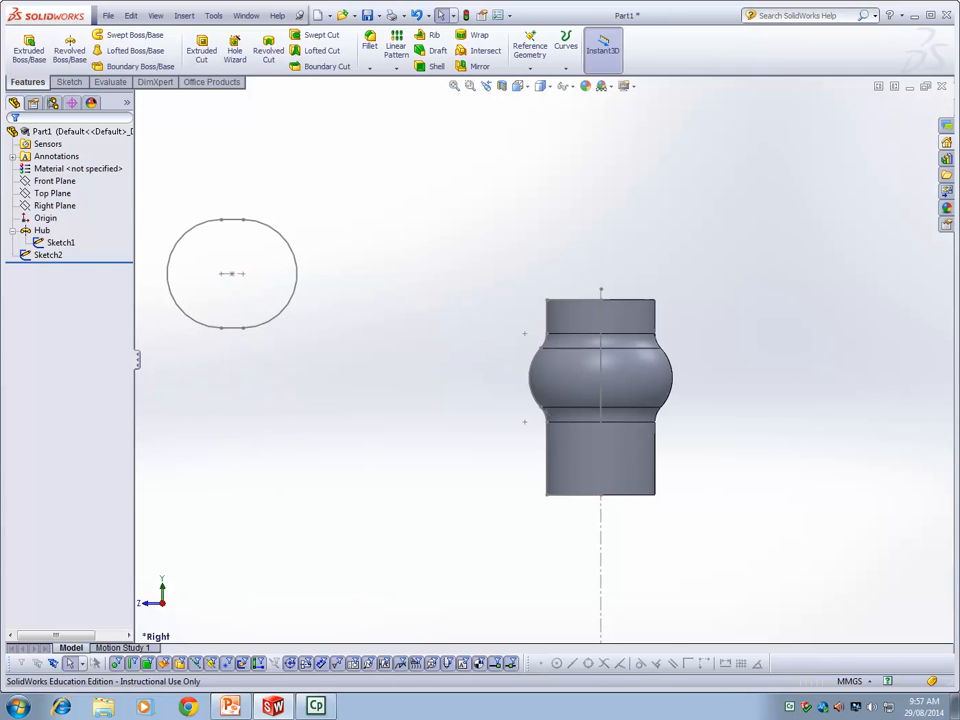
# Step: Revolve Sketch2 a full 360° around the hub sketch's centerline, merging the result
pyautogui.moveTo(315, 358); pyautogui.dragTo(340, 410, button='middle')
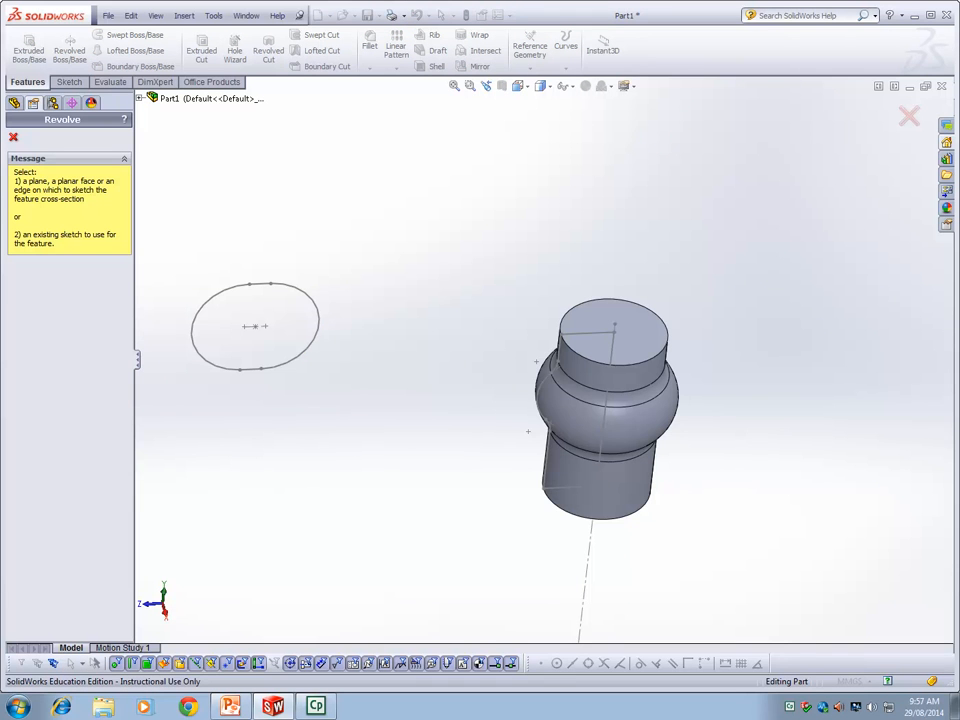
pyautogui.click(139, 98)
pyautogui.click(253, 322)
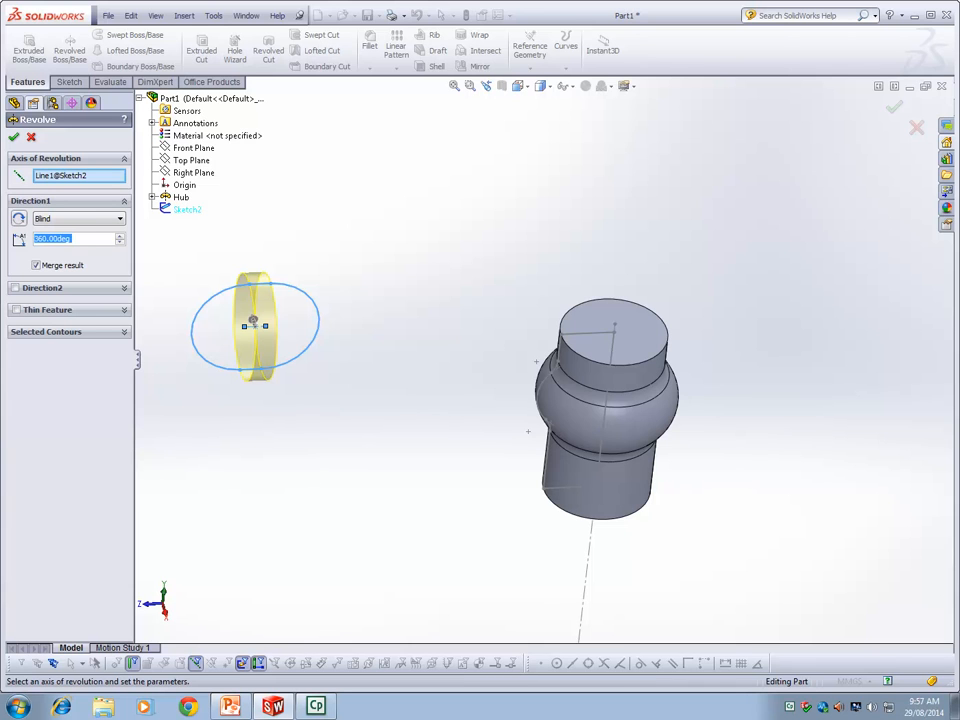
pyautogui.click(79, 175)
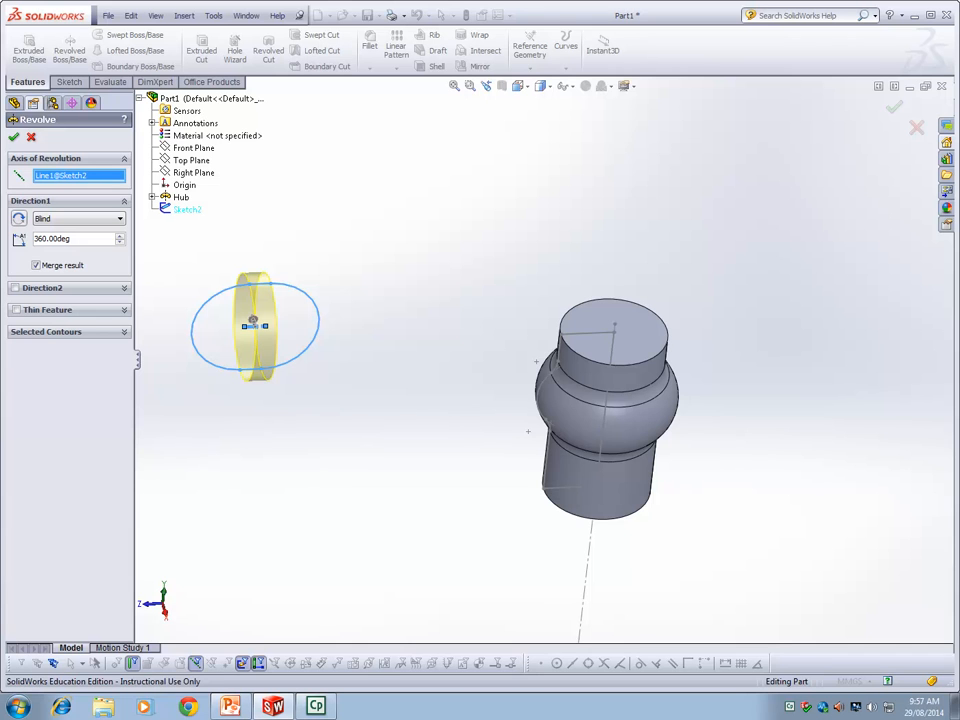
pyautogui.click(586, 572)
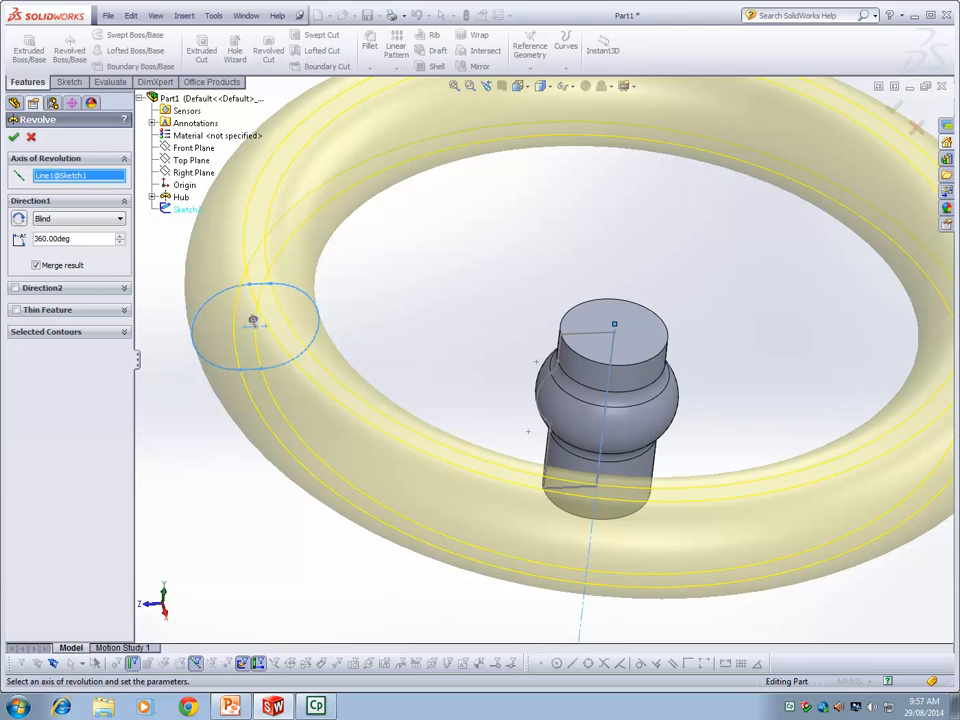
pyautogui.click(14, 137)
pyautogui.scroll(4, 345, 392)
pyautogui.moveTo(345, 392)
pyautogui.mouseDown(button='middle')
pyautogui.moveTo(379, 401)
pyautogui.moveTo(359, 393)
pyautogui.moveTo(345, 410)
pyautogui.mouseUp(button='middle')
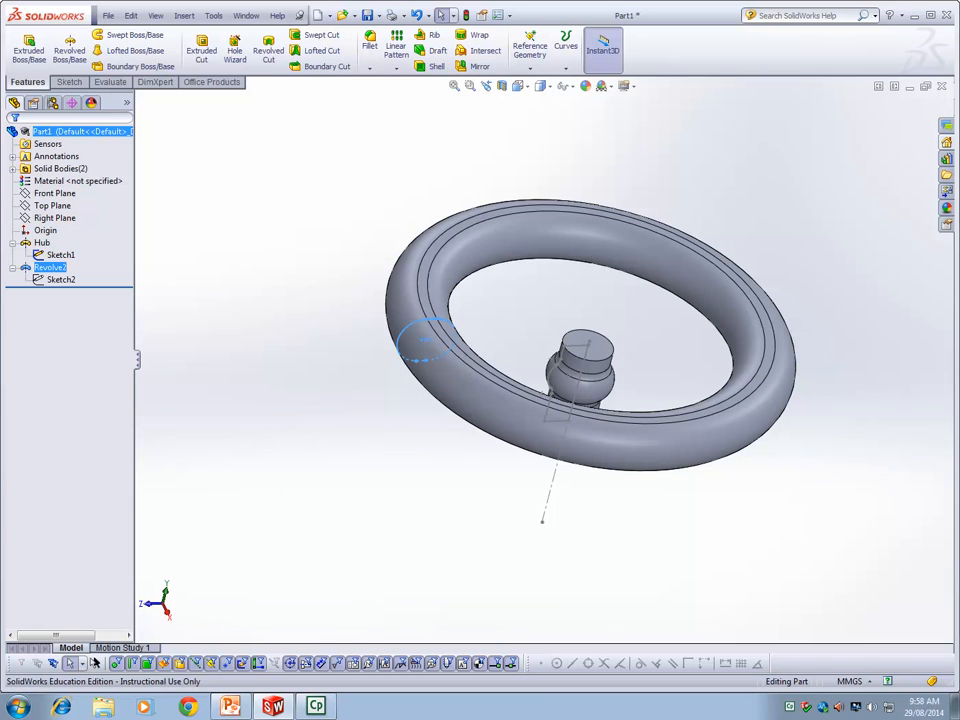
# Step: Show the slot profile Sketch2 of the revolved ring
pyautogui.rightClick(60, 279)
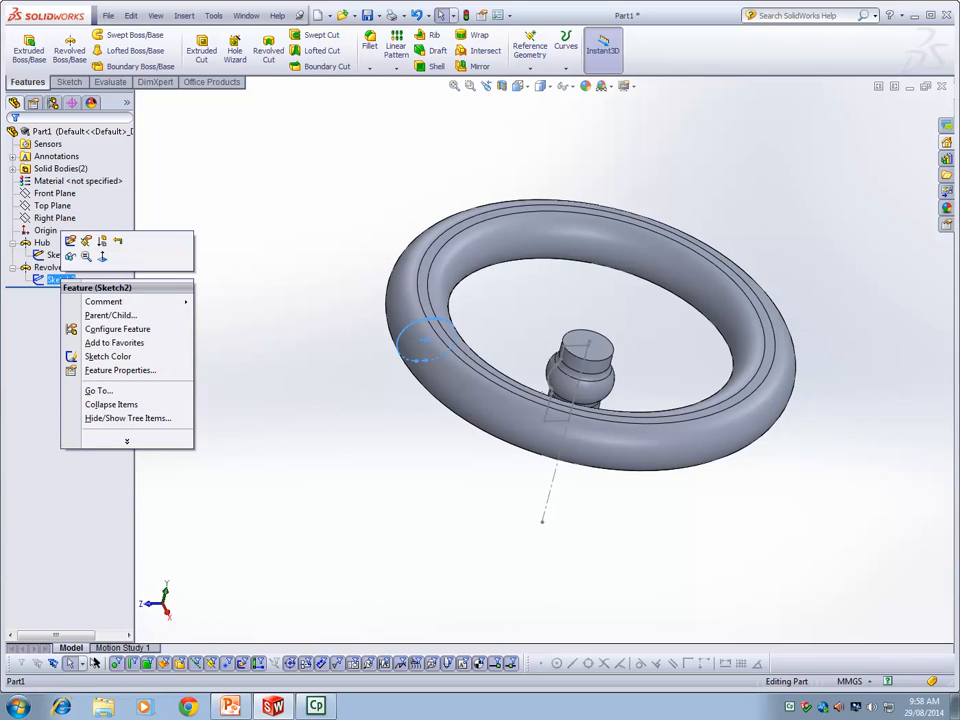
pyautogui.click(70, 256)
pyautogui.moveTo(270, 390); pyautogui.dragTo(243, 343, button='middle')
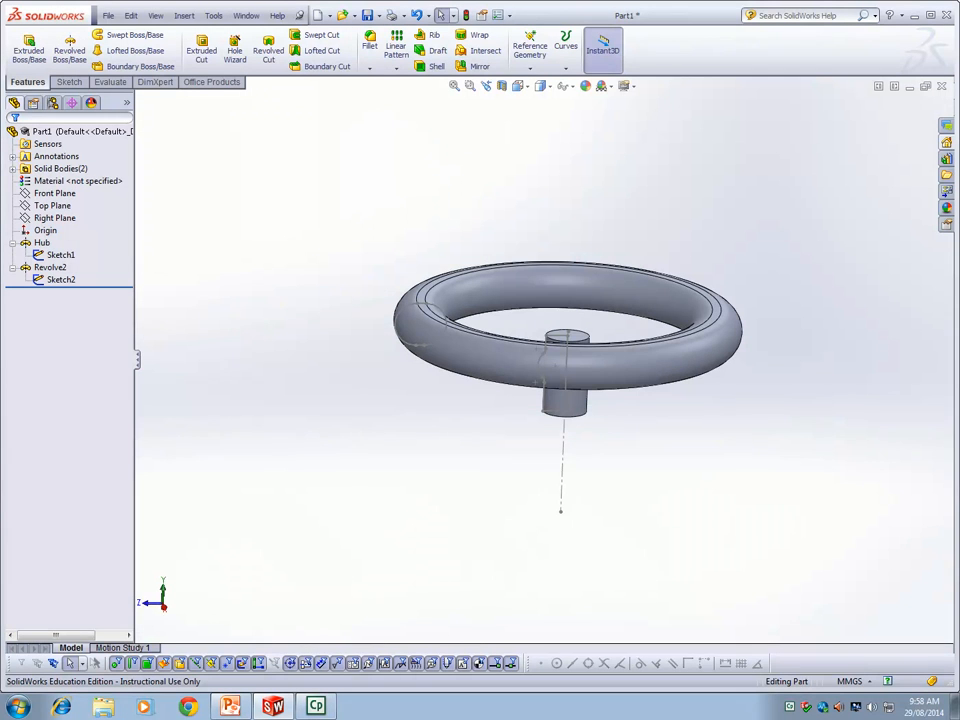
# Step: Rename the revolved ring feature as Rim
pyautogui.rightClick(49, 267)
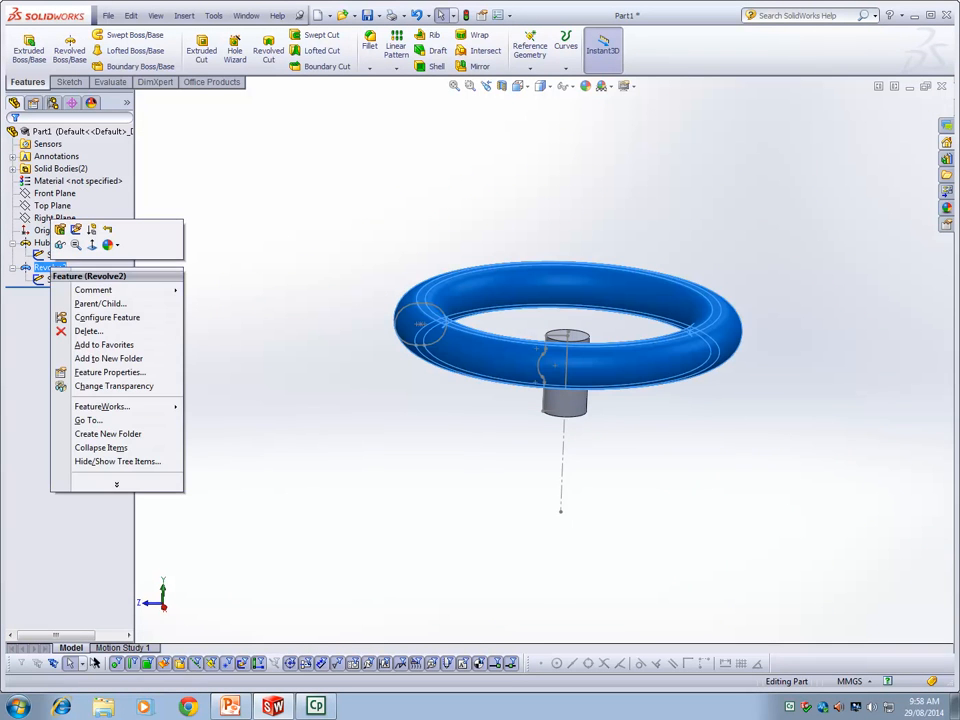
pyautogui.click(42, 254)
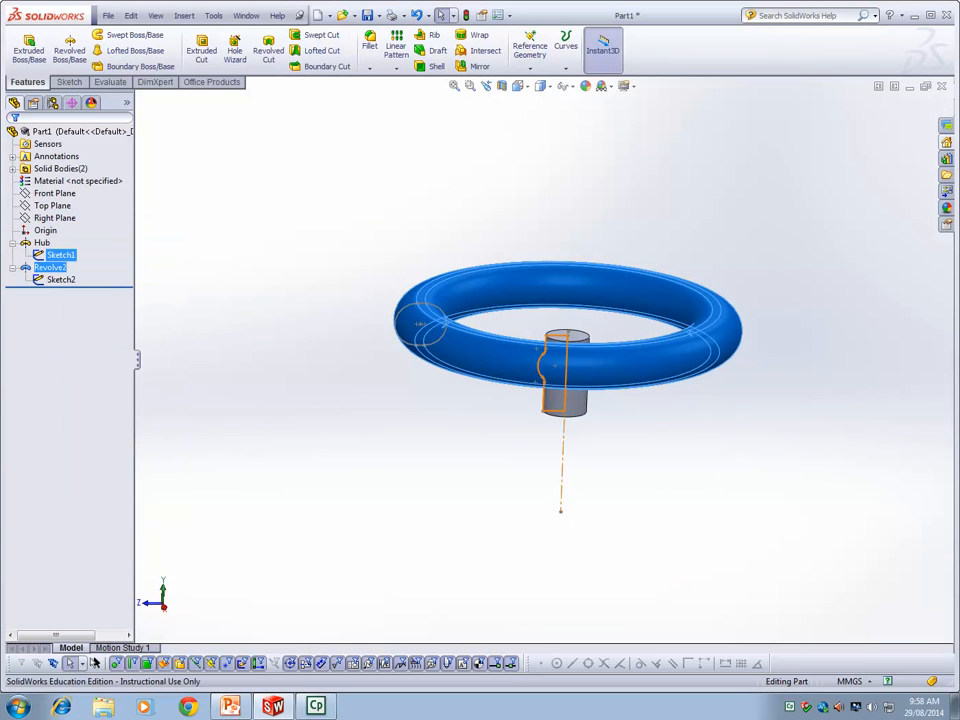
pyautogui.click(42, 254)
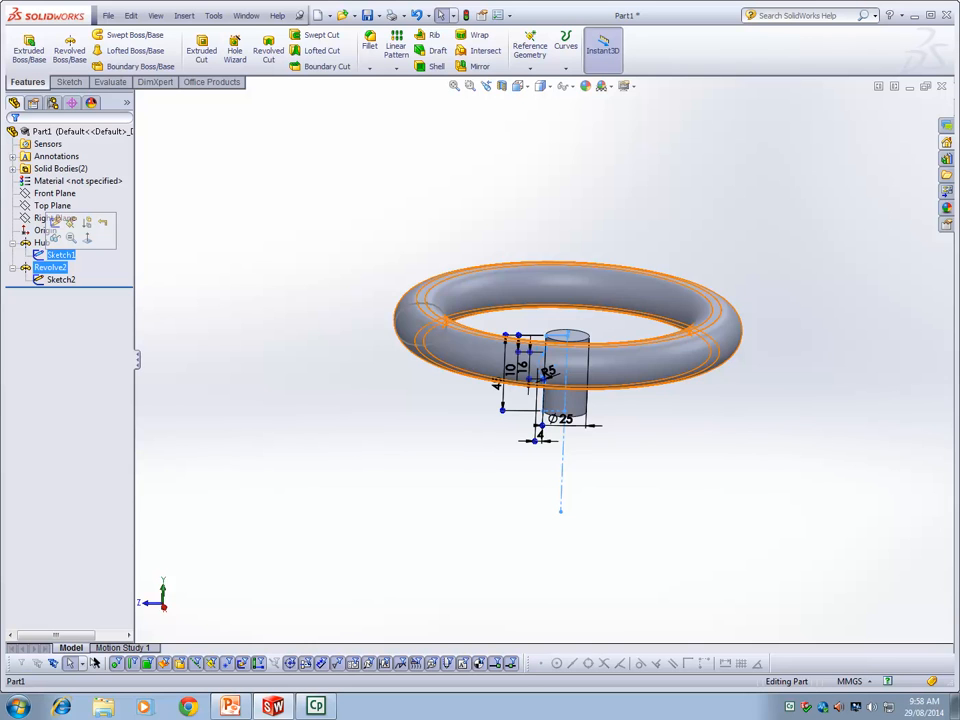
pyautogui.click(50, 267)
pyautogui.click(12, 267)
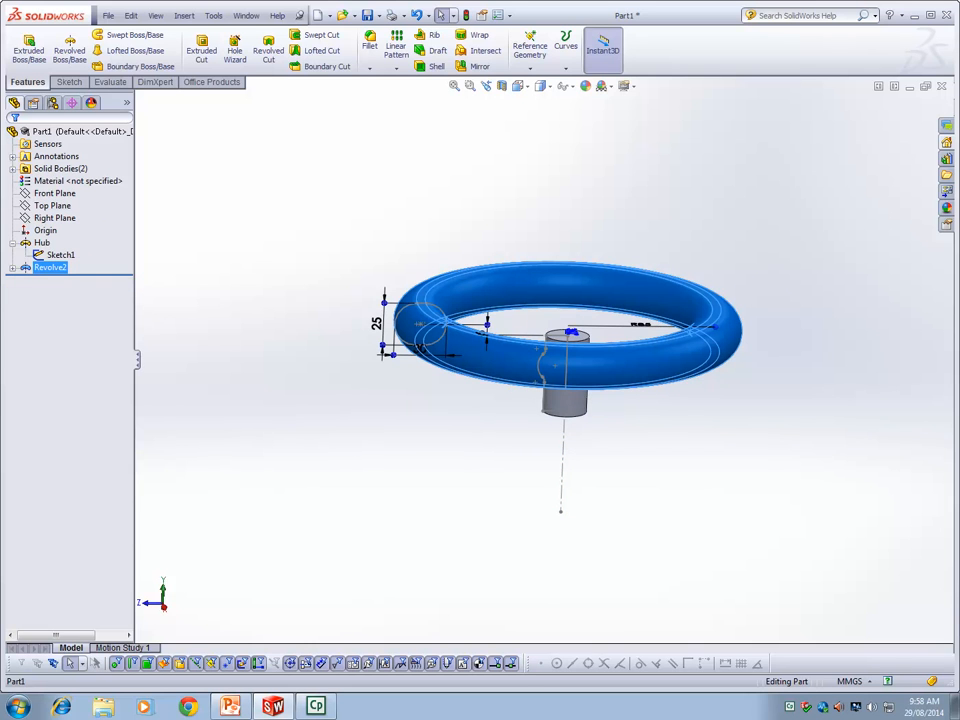
pyautogui.press('F2')
pyautogui.write('Rim')
pyautogui.press('Return')
pyautogui.moveTo(772, 450); pyautogui.dragTo(772, 542, button='middle')
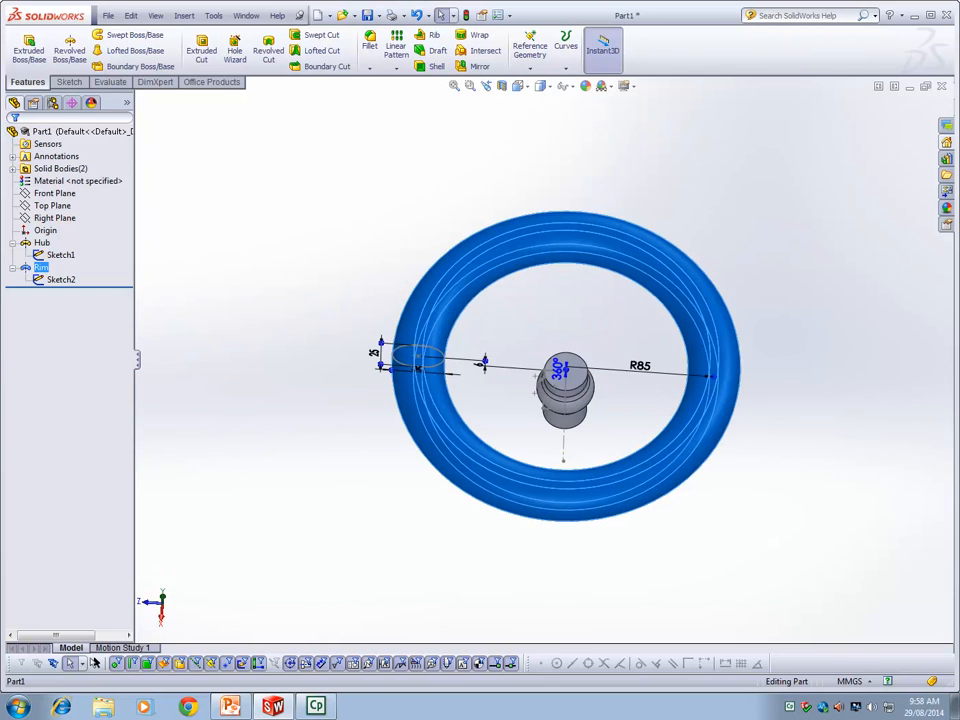
pyautogui.scroll(-2, 332, 363)
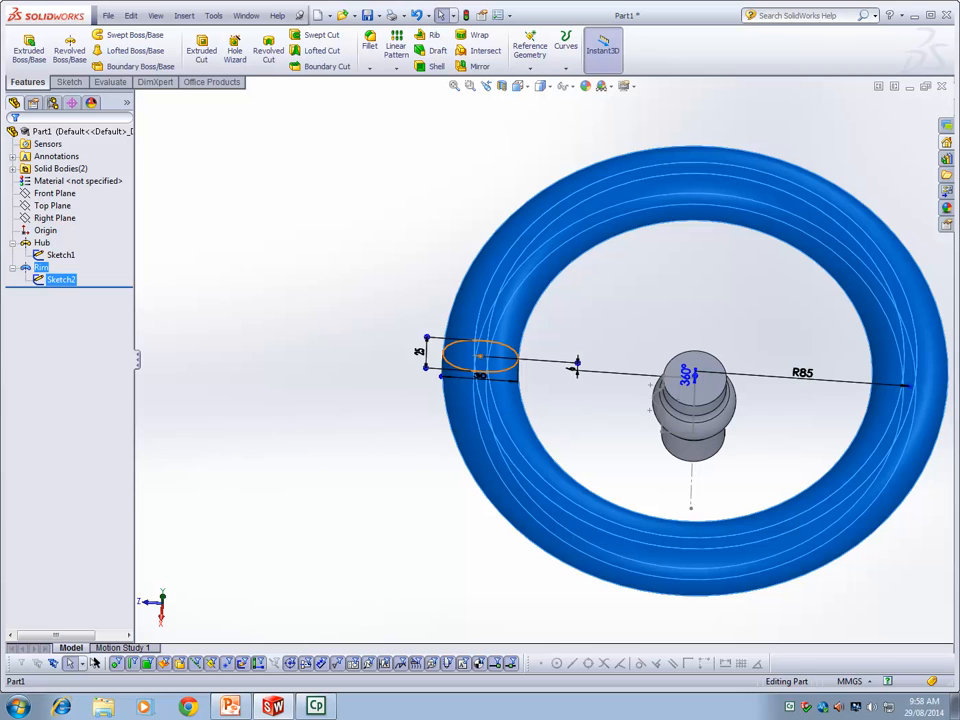
# Step: Start a new sketch on the Right Plane and set the view to face it
pyautogui.rightClick(54, 217)
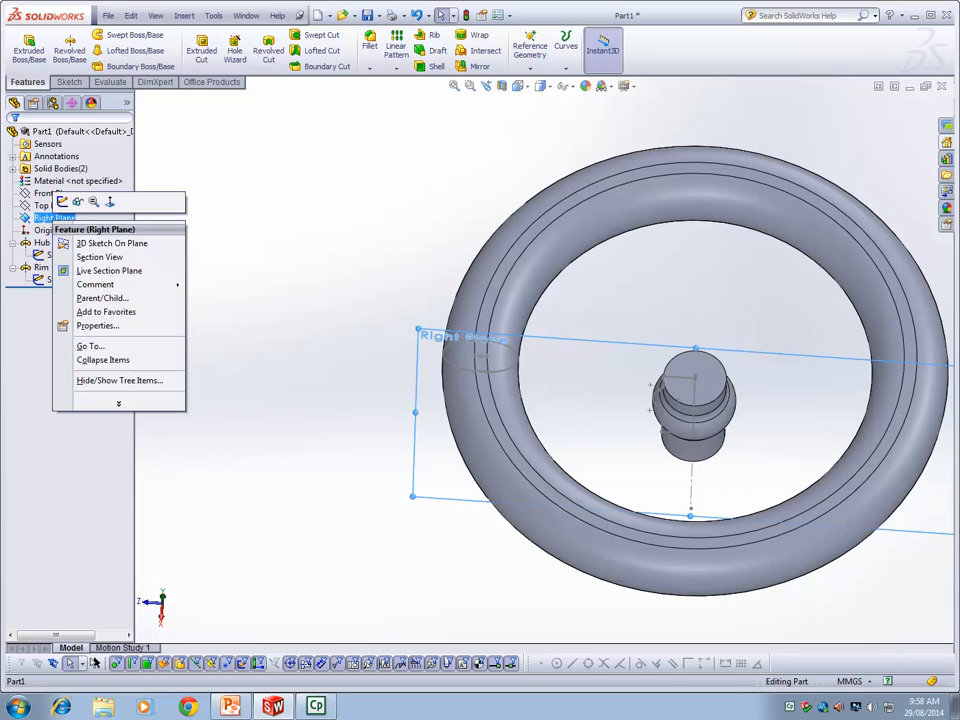
pyautogui.click(62, 201)
pyautogui.scroll(-3, 632, 424)
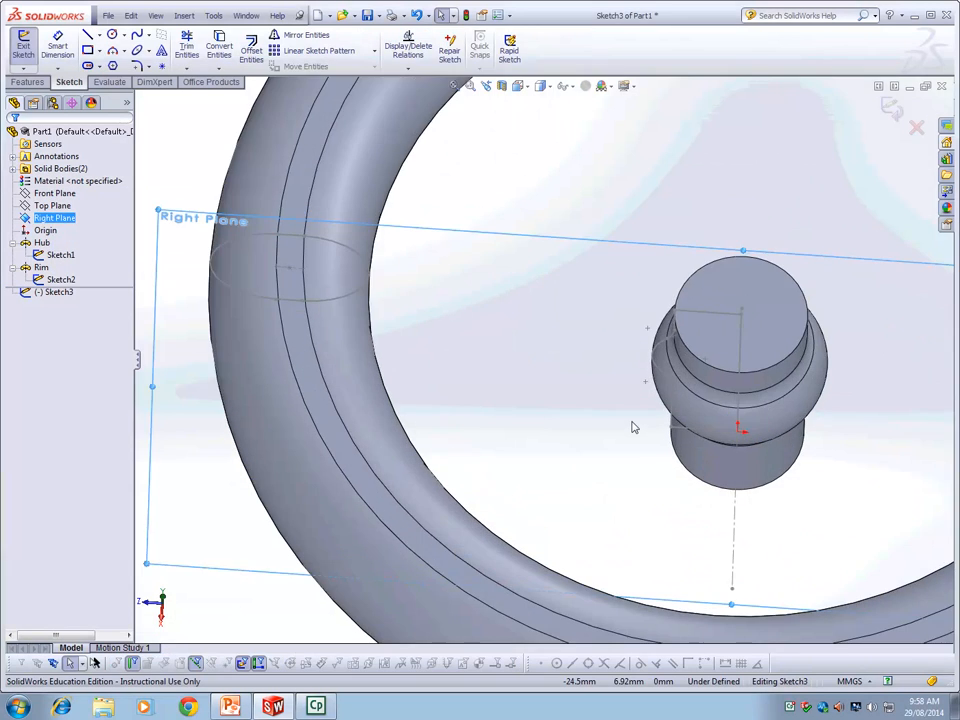
pyautogui.scroll(1, 624, 424)
pyautogui.press('space')
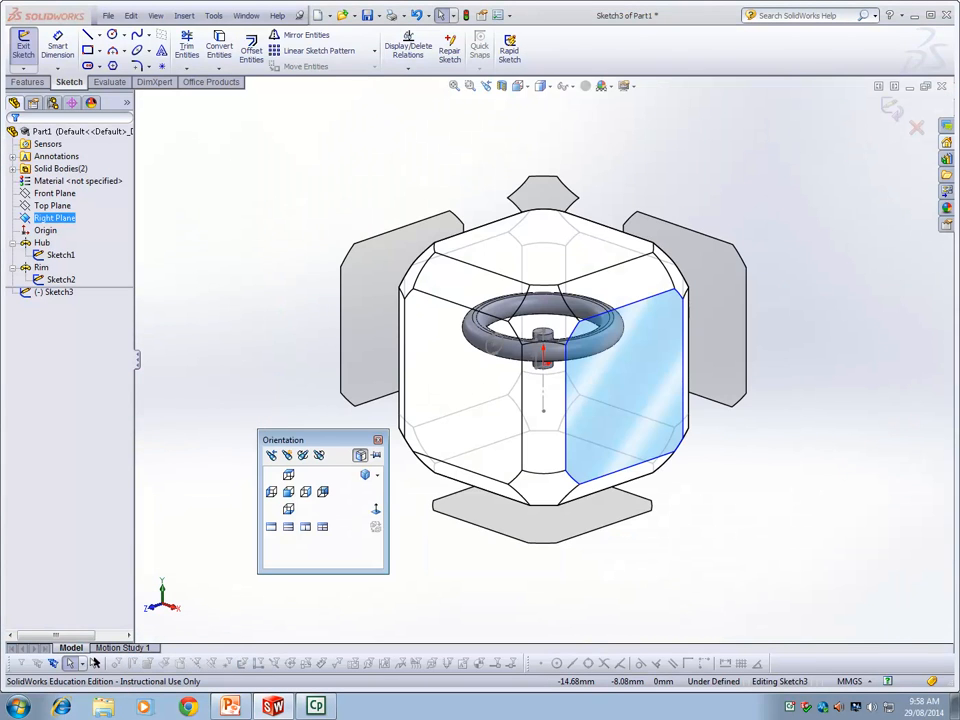
pyautogui.click(626, 370)
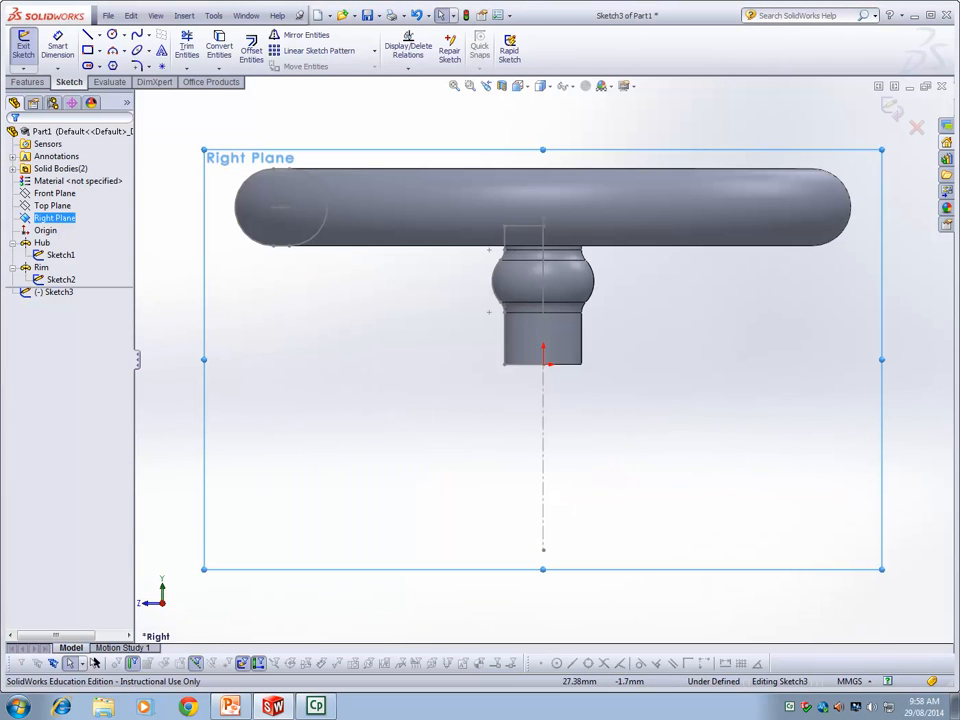
# Step: Hide the Hub and Rim bodies so only their sketches remain in view
pyautogui.rightClick(42, 243)
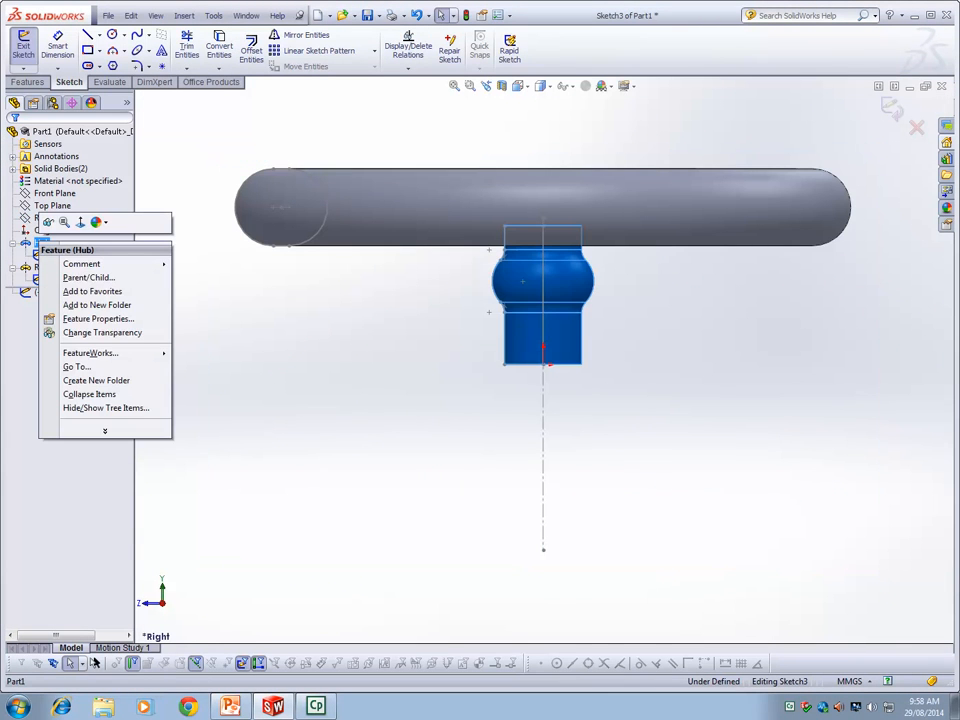
pyautogui.click(48, 222)
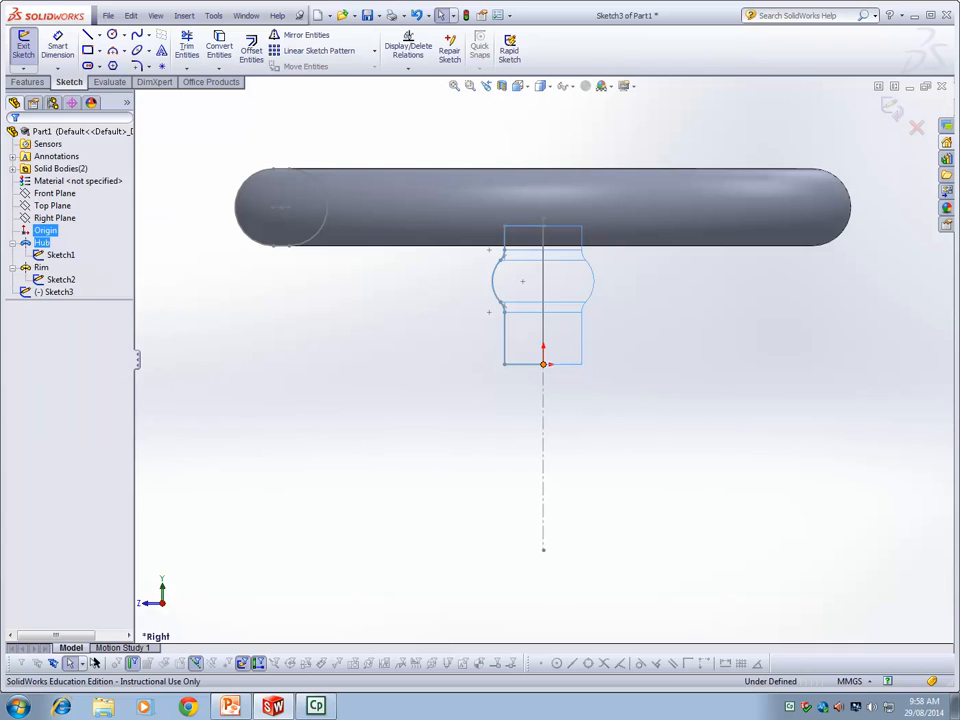
pyautogui.rightClick(41, 267)
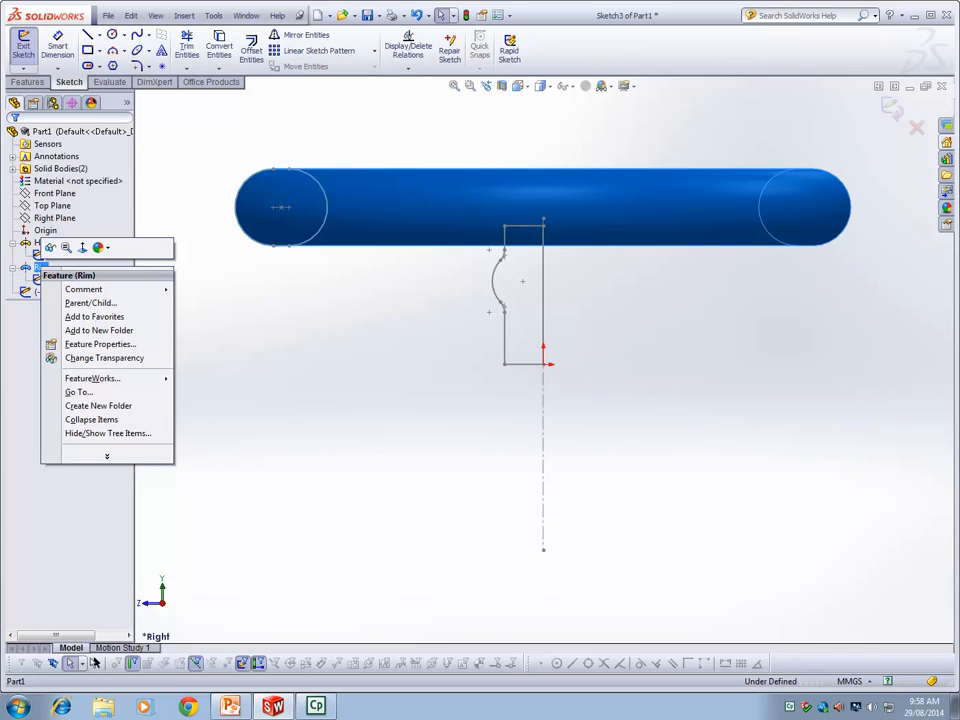
pyautogui.click(50, 247)
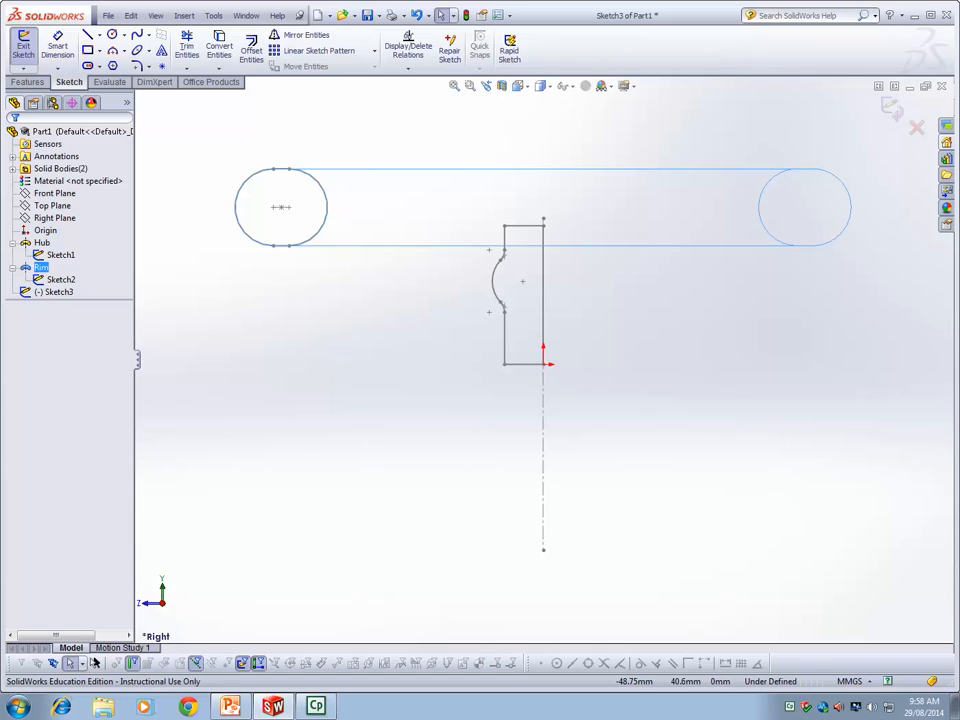
pyautogui.press('z')
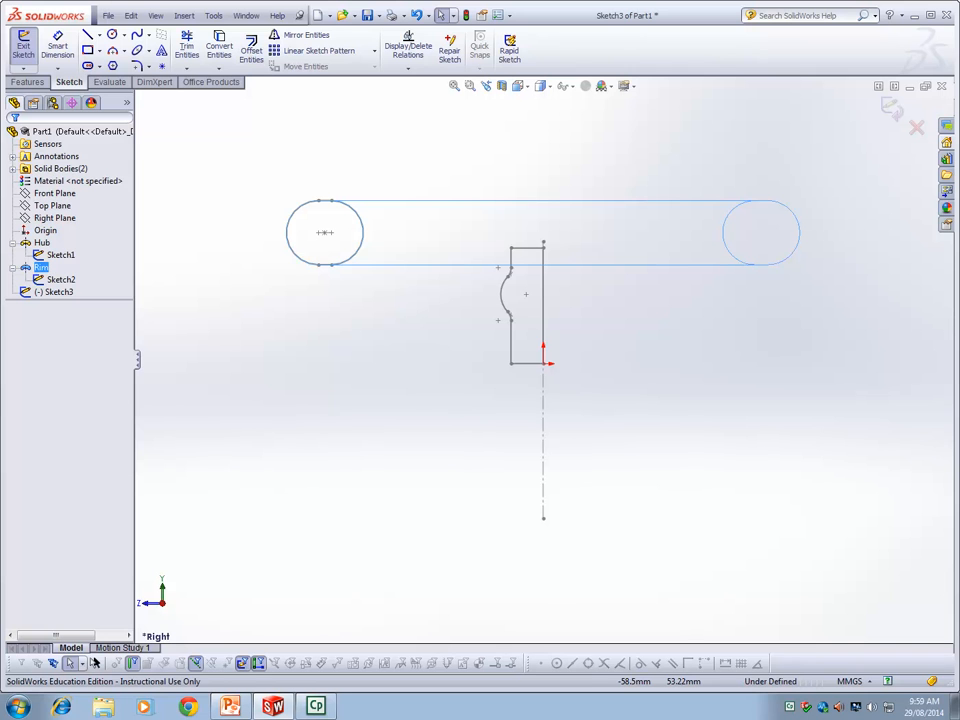
# Step: Sketch a horizontal line about 26 mm long from inside the slot toward the hub, continued by a downward tangent arc of about 14 mm radius
pyautogui.press('l')
pyautogui.scroll(-5, 280, 223)
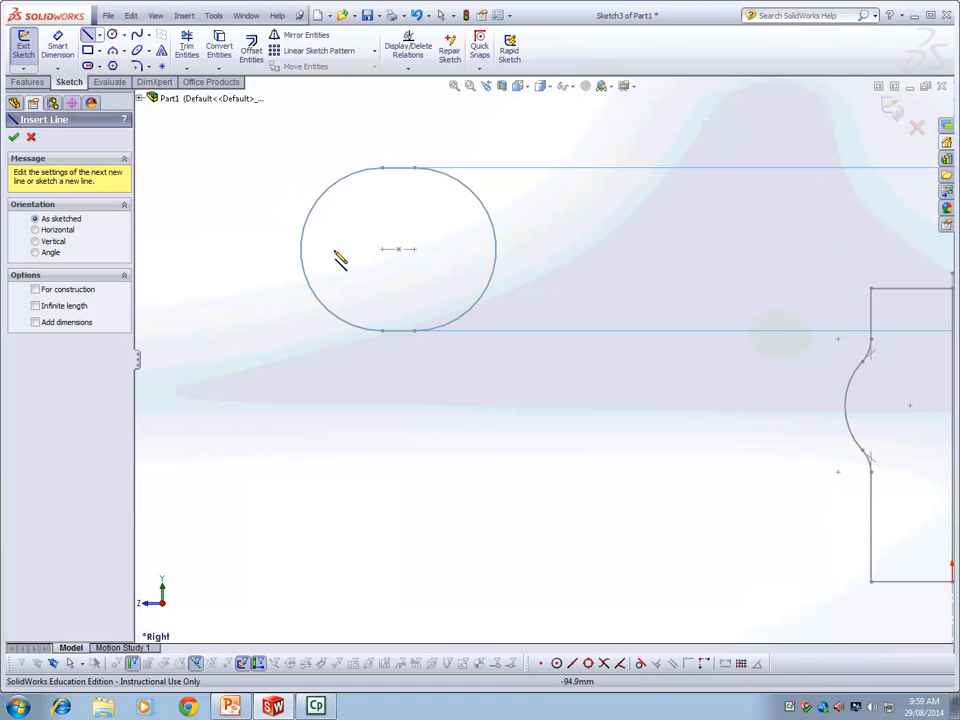
pyautogui.scroll(3, 519, 265)
pyautogui.scroll(-3, 568, 288)
pyautogui.scroll(2, 582, 308)
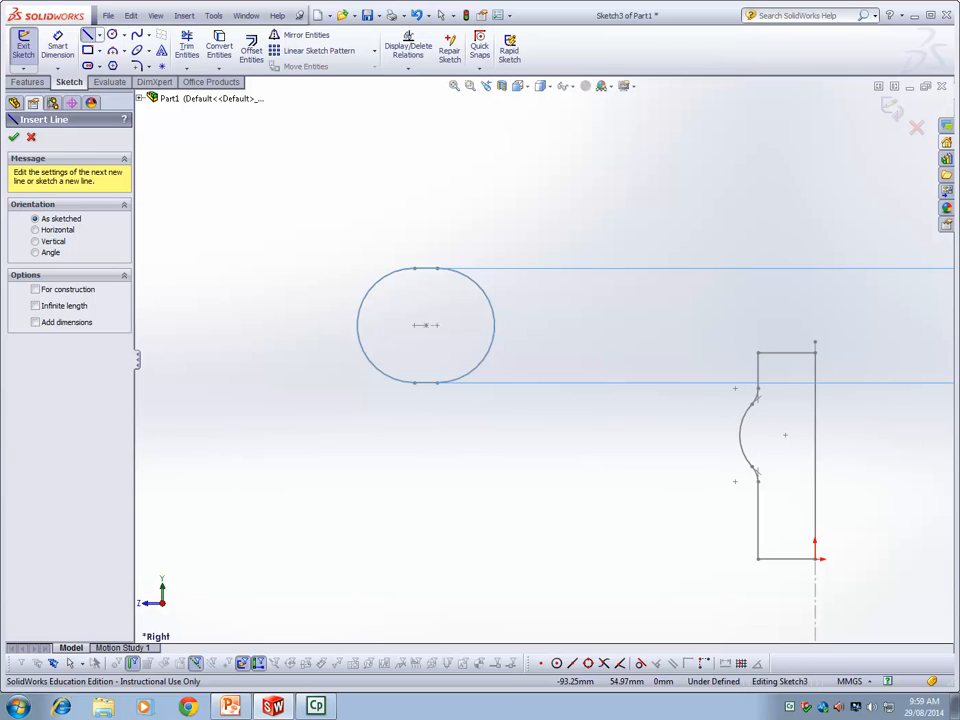
pyautogui.moveTo(388, 307)
pyautogui.mouseDown()
pyautogui.moveTo(526, 307)
pyautogui.moveTo(517, 307)
pyautogui.mouseUp()
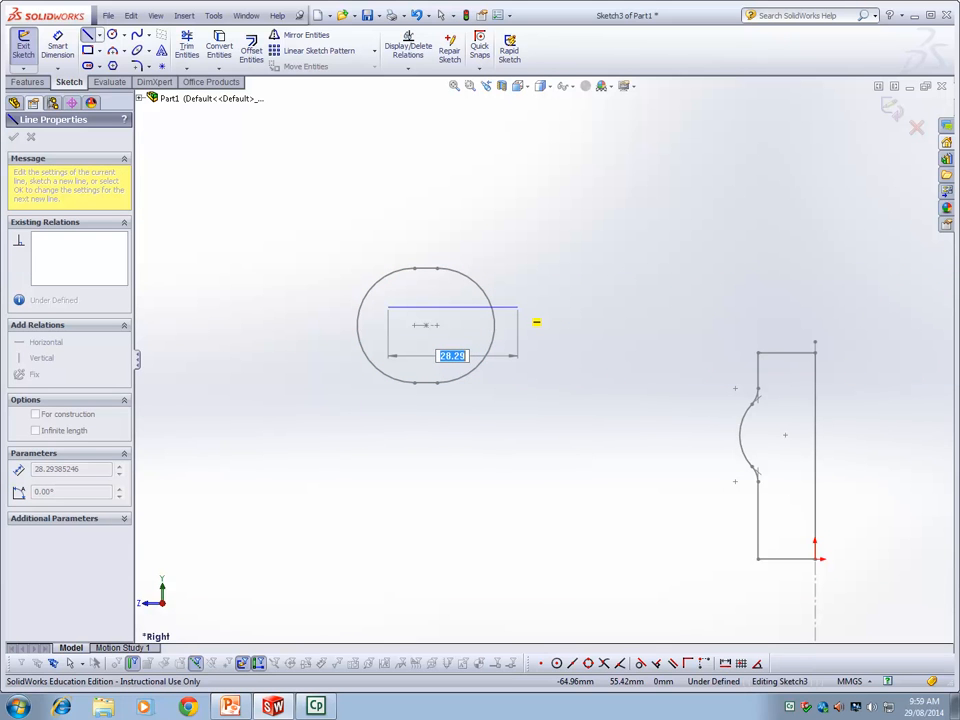
pyautogui.click(508, 307)
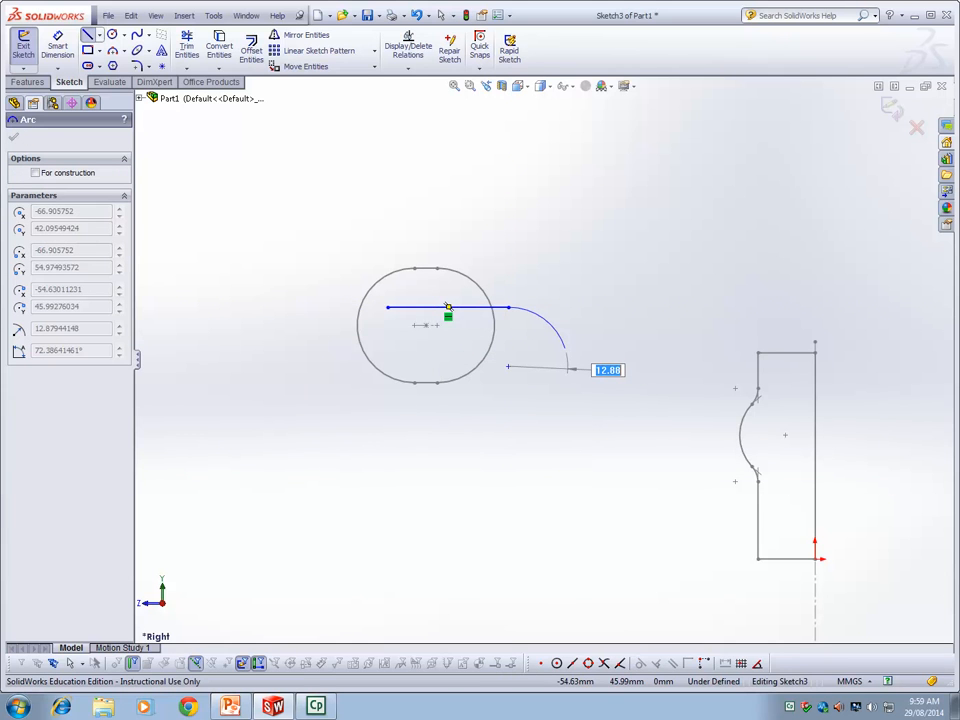
pyautogui.press('Return')
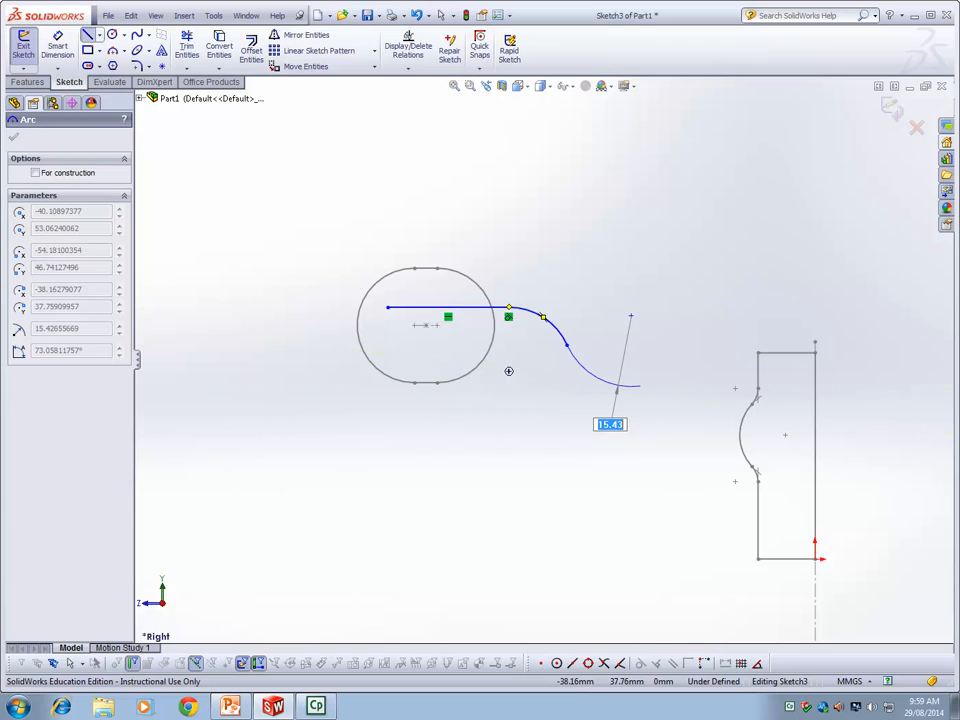
pyautogui.click(634, 388)
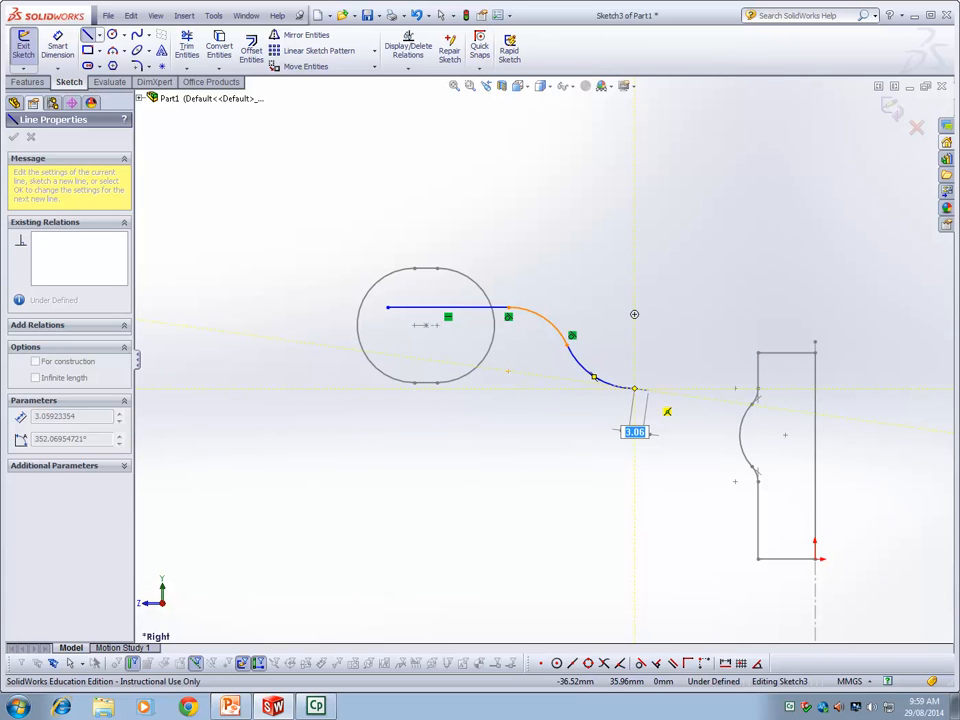
pyautogui.press('Escape')
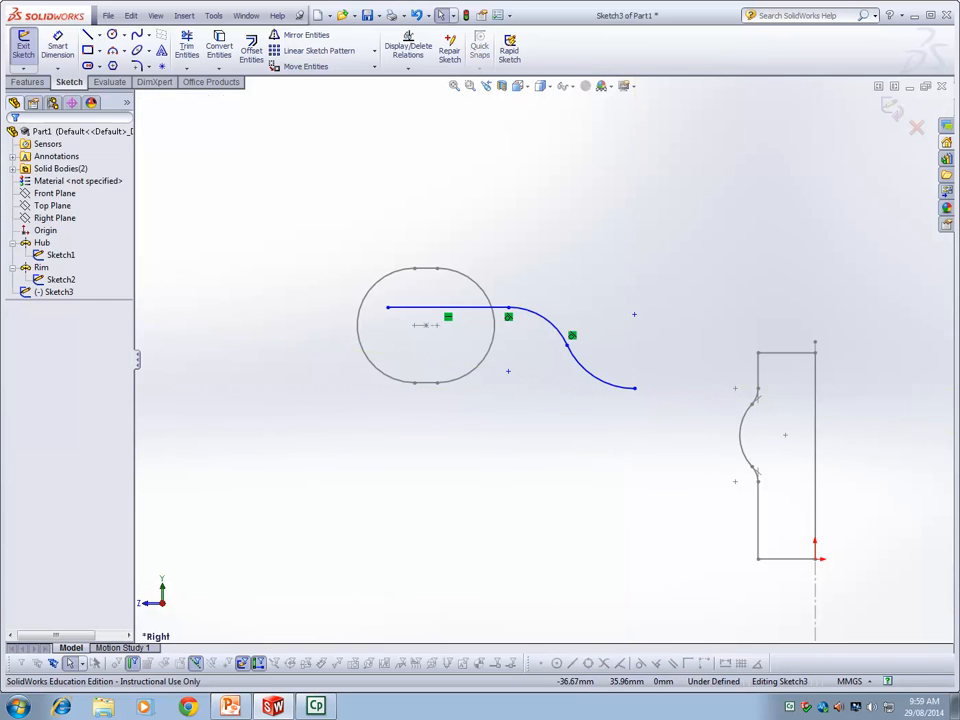
pyautogui.click(634, 388)
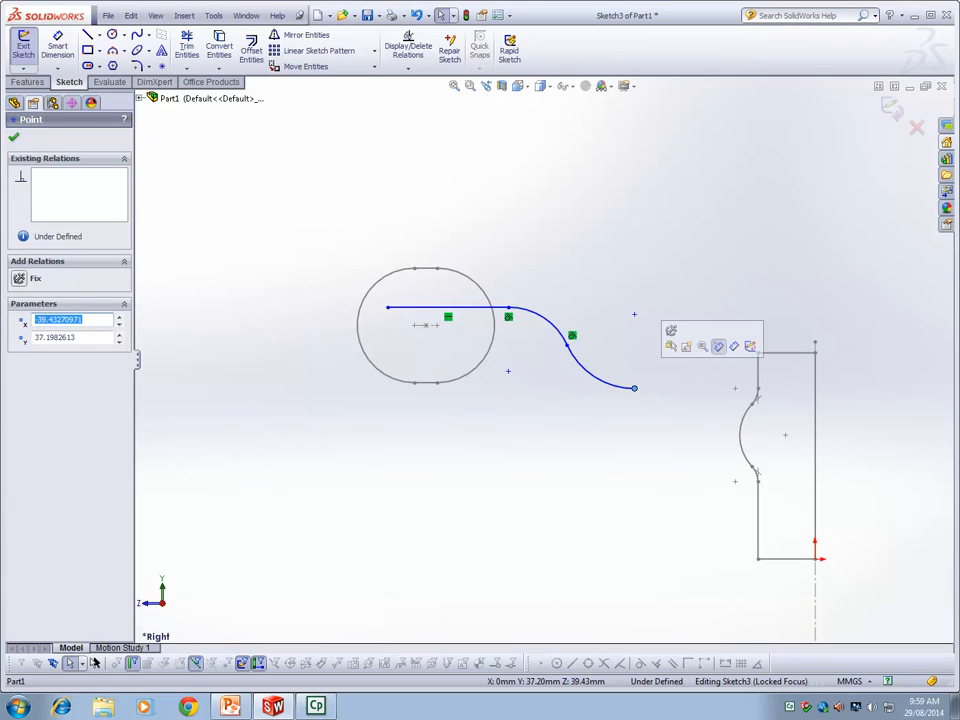
pyautogui.click(617, 386)
pyautogui.press('Delete')
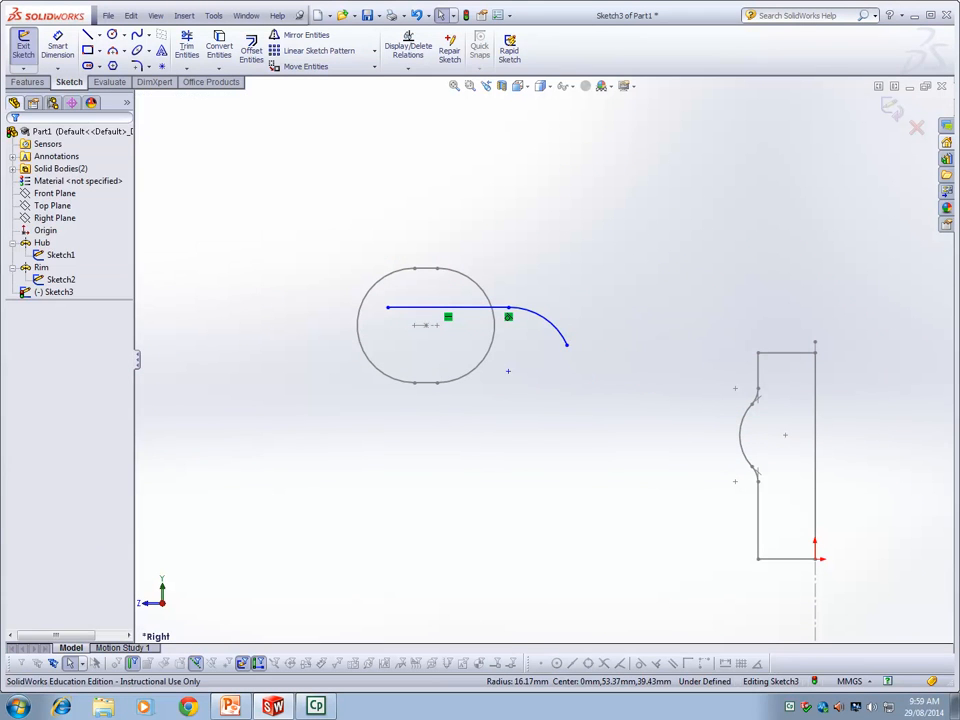
# Step: Continue the path with a reversed tangent arc of about 22 mm radius and a horizontal line about 33 mm long ending on the hub's vertical back edge
pyautogui.press('l')
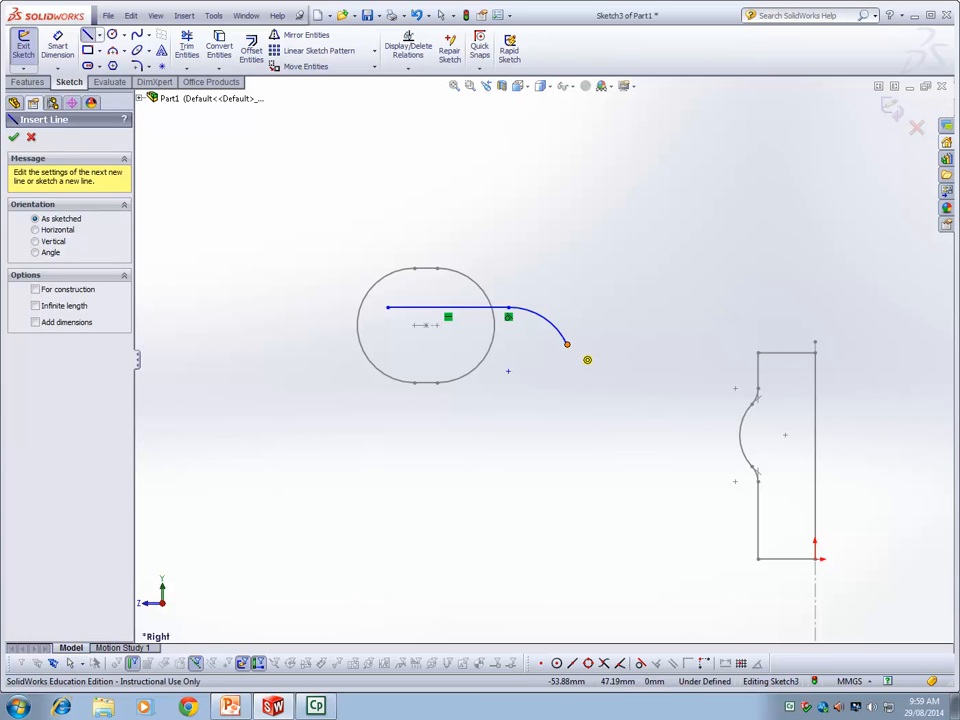
pyautogui.click(587, 359)
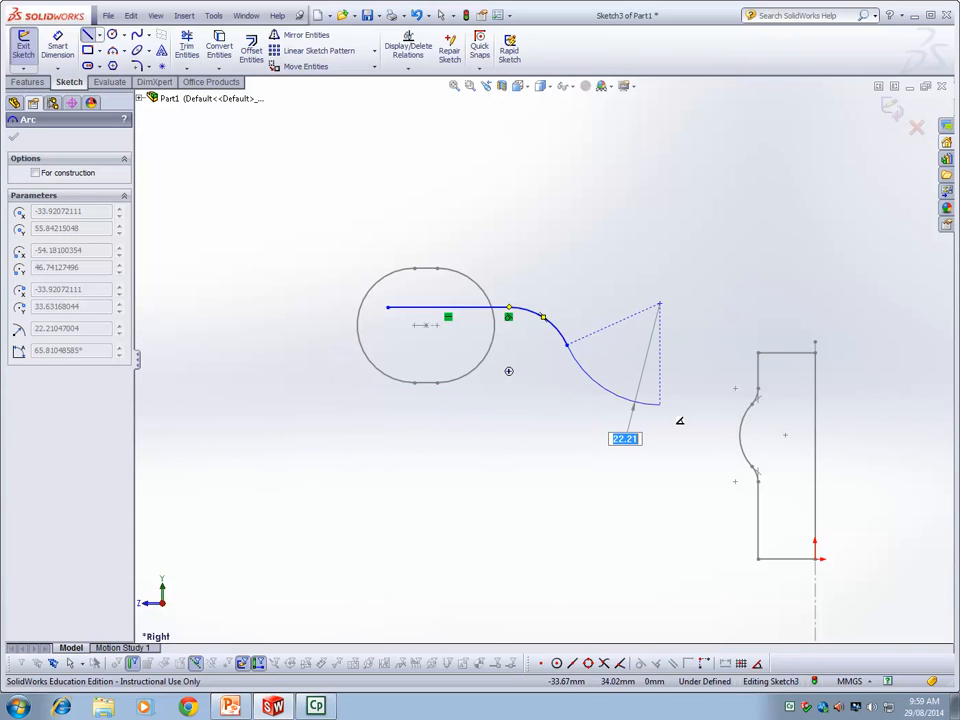
pyautogui.click(663, 407)
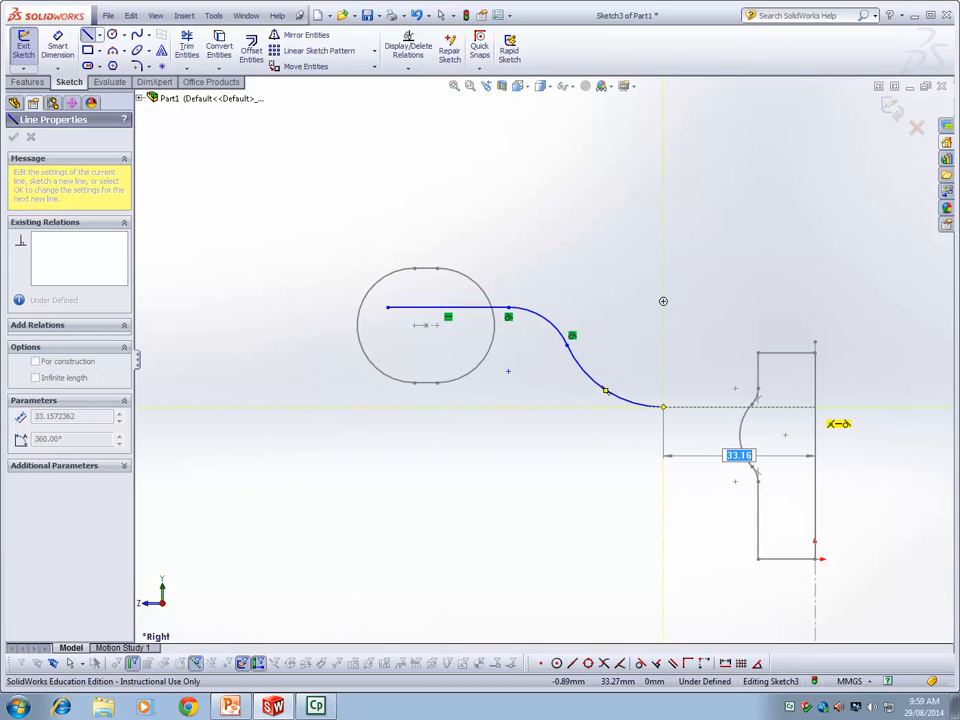
pyautogui.click(824, 407)
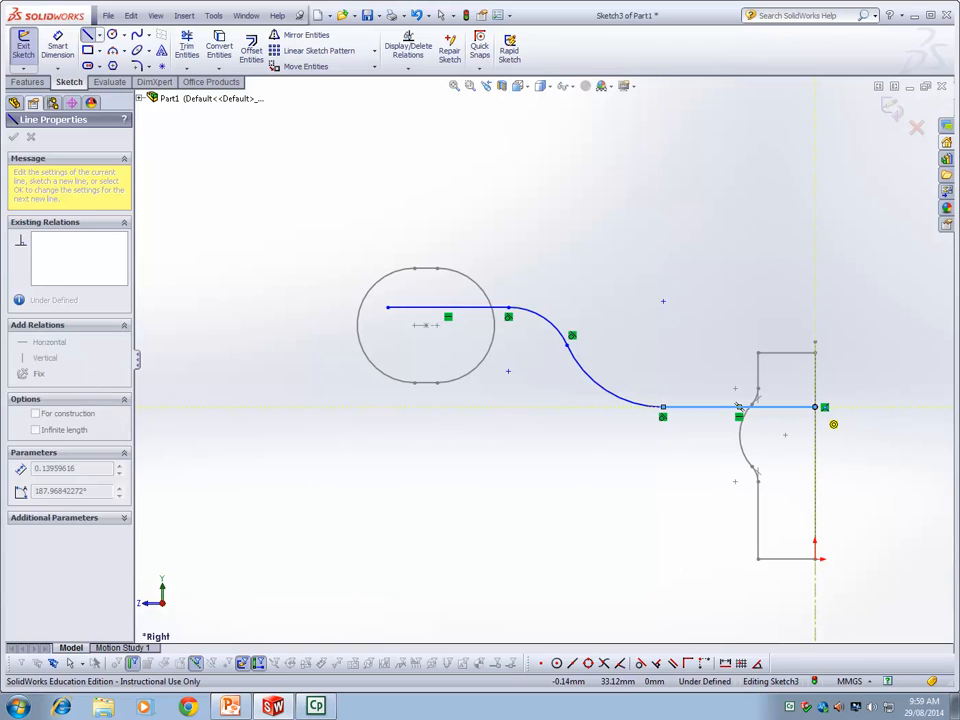
pyautogui.press('Escape')
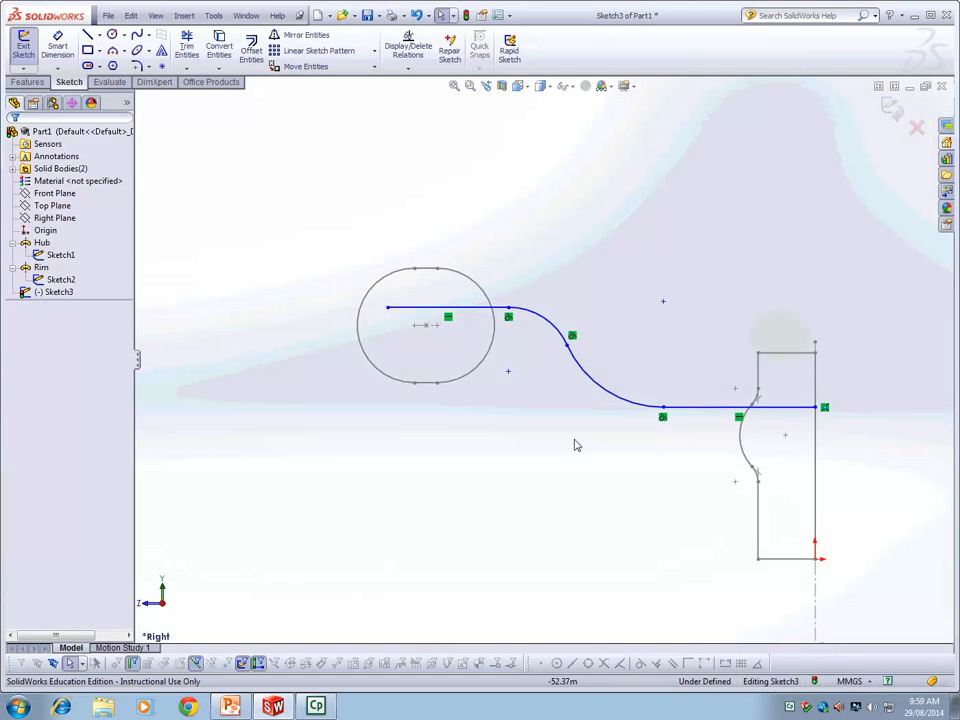
pyautogui.scroll(-2, 580, 461)
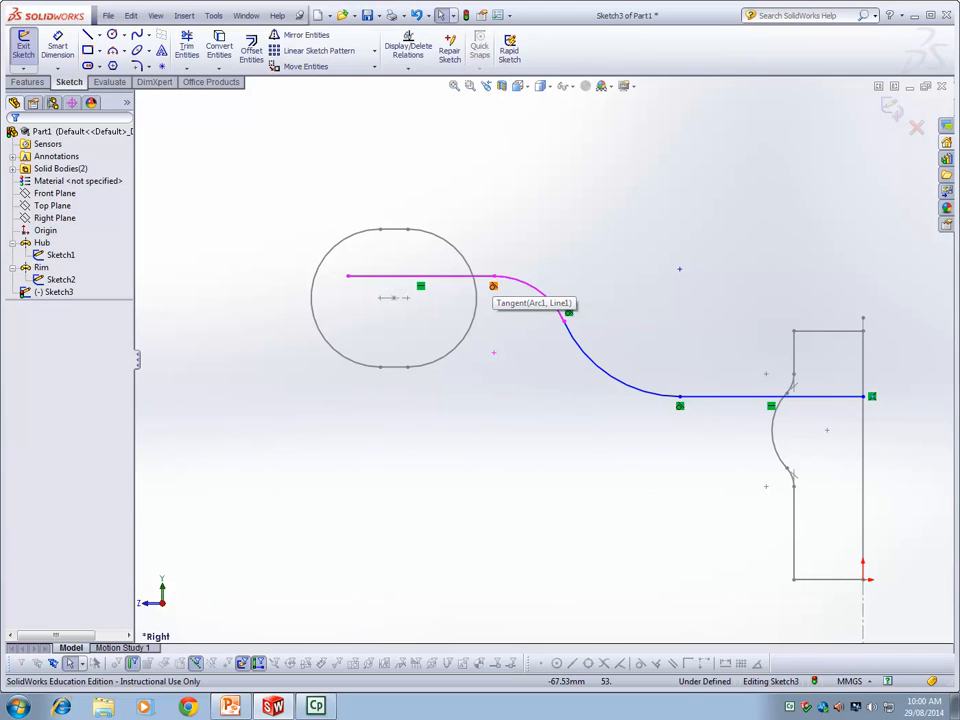
# Step: Toggle the display of sketch relations off and back on
pyautogui.click(155, 15)
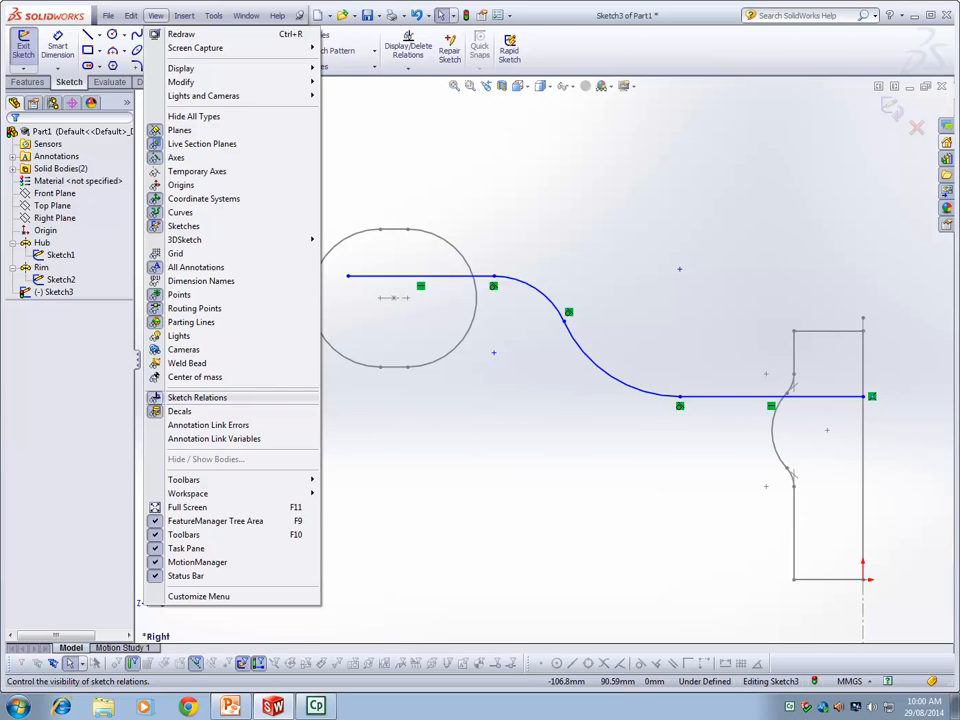
pyautogui.click(197, 397)
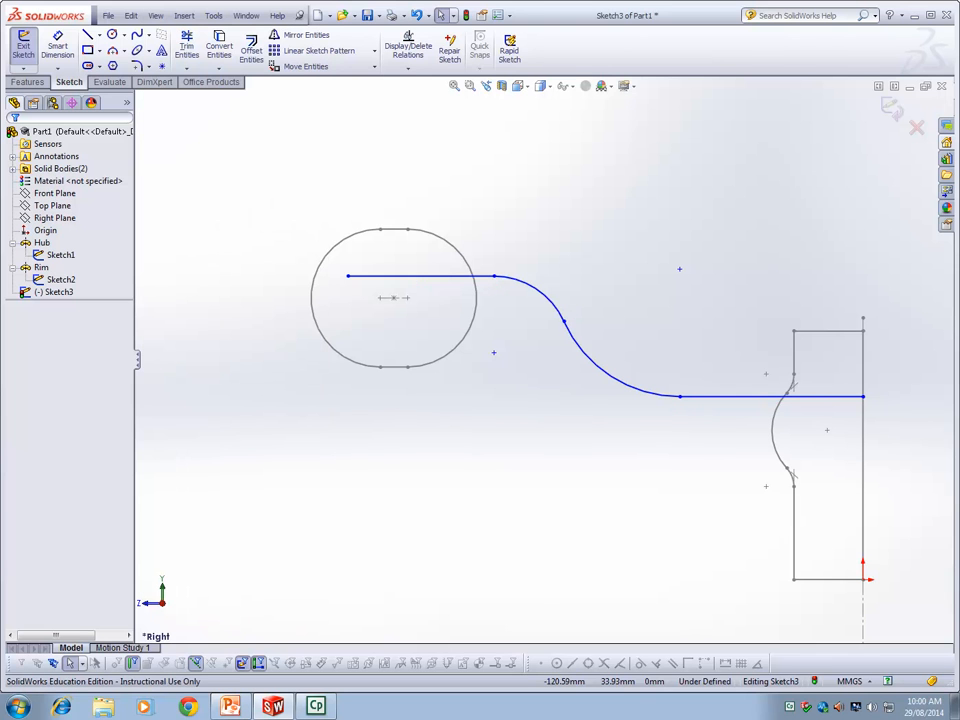
pyautogui.click(155, 15)
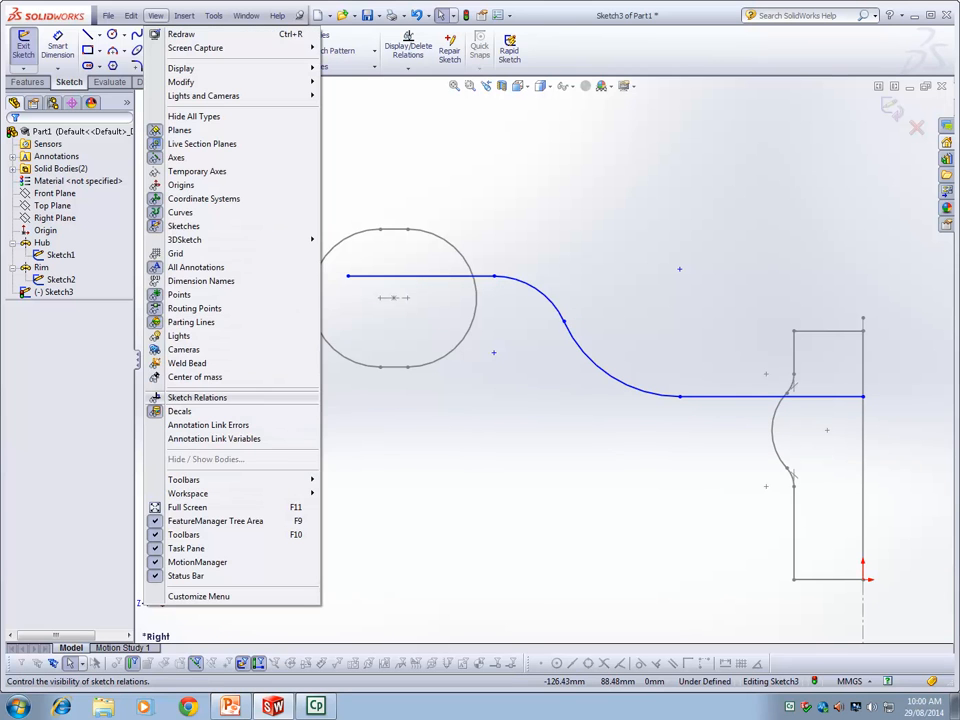
pyautogui.click(197, 397)
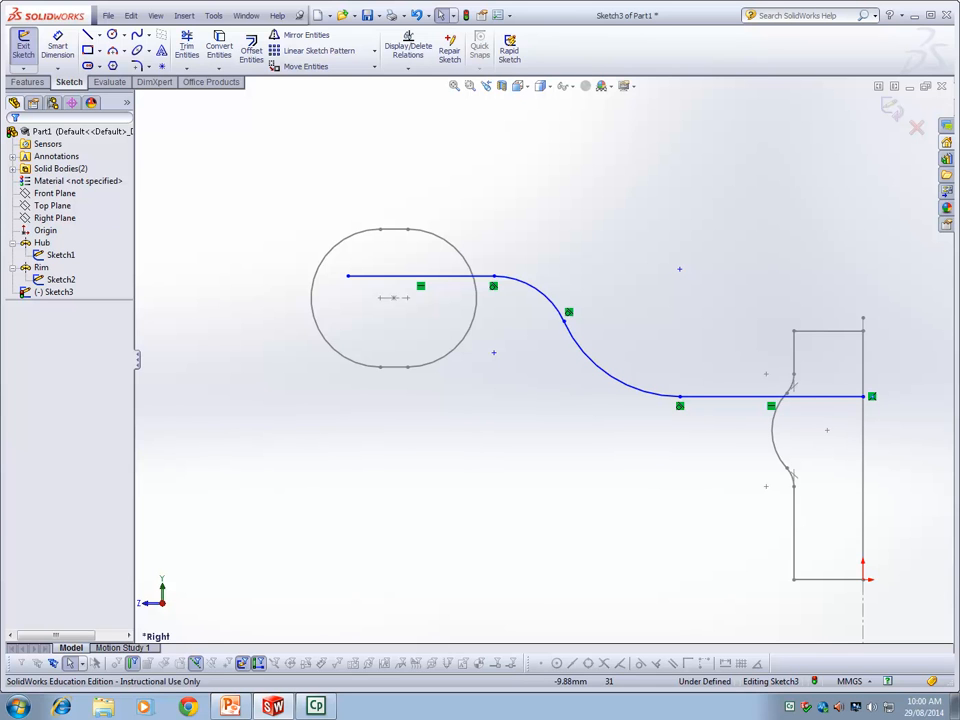
# Step: Add a Coincident relation between the path's free start point and the centre point of the rim slot
pyautogui.click(408, 62)
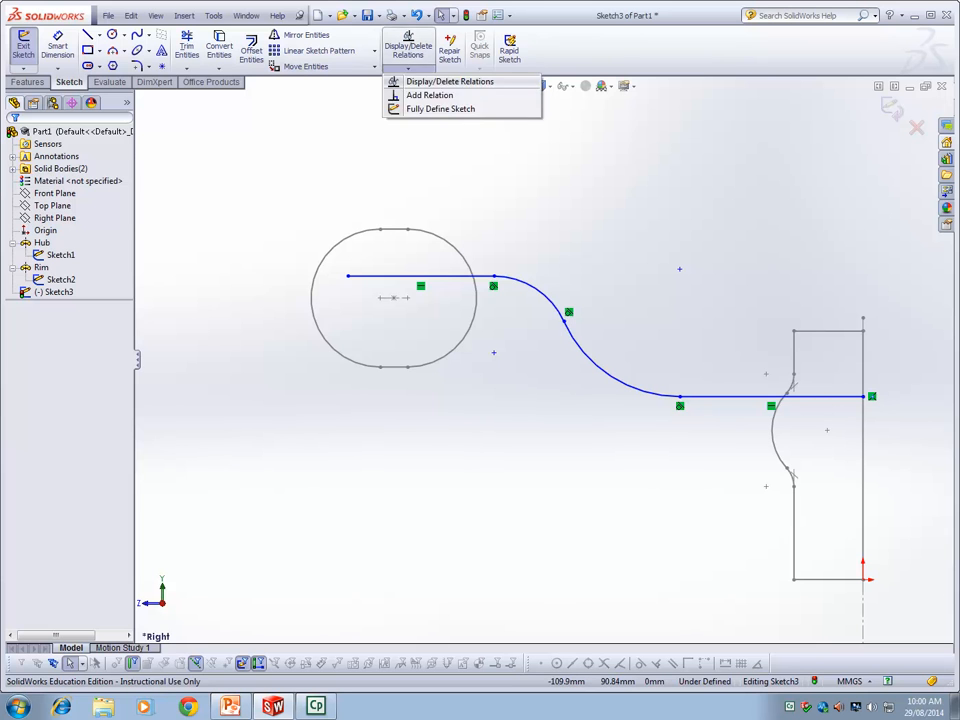
pyautogui.click(430, 58)
pyautogui.click(348, 276)
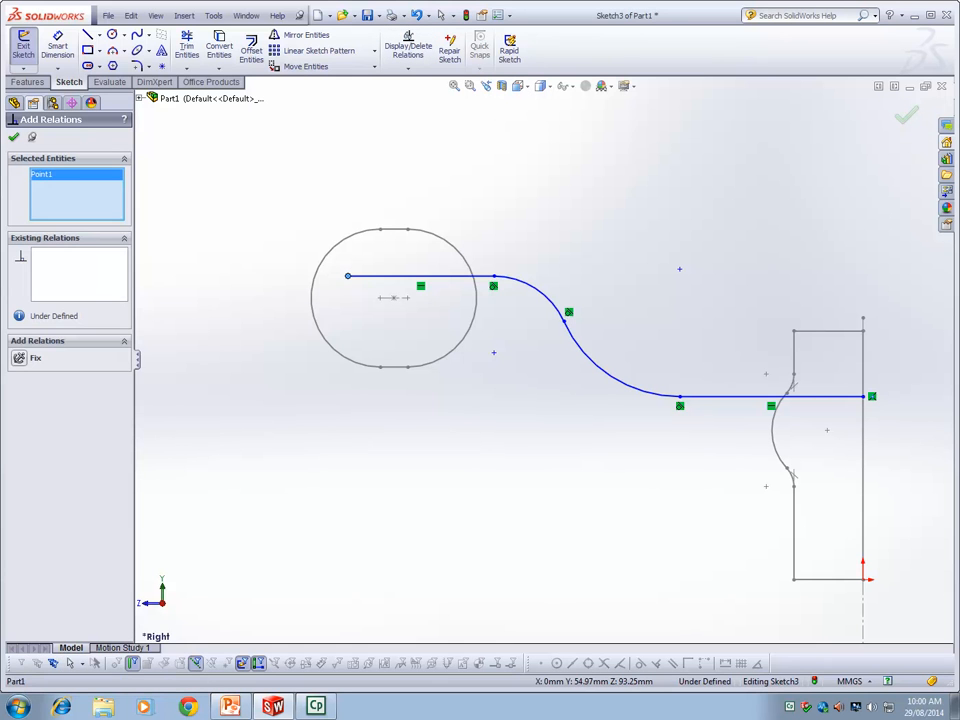
pyautogui.click(394, 297)
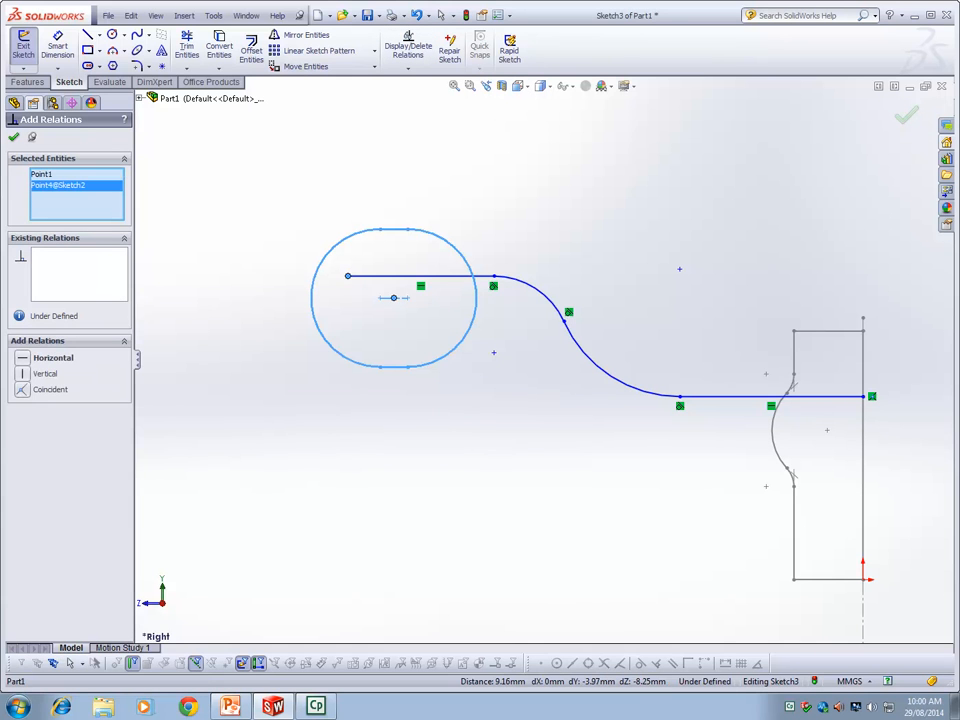
pyautogui.click(50, 389)
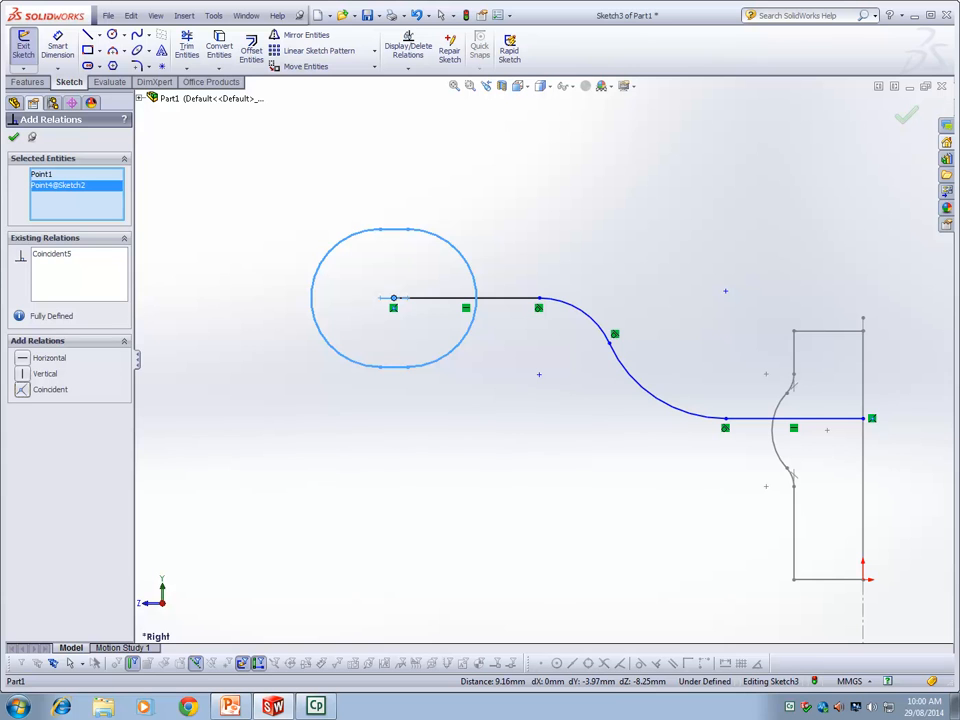
pyautogui.press('Escape')
# Step: Add a Coincident relation between the path's lower horizontal line and the centre point of the hub's bulging arc
pyautogui.scroll(-1, 814, 482)
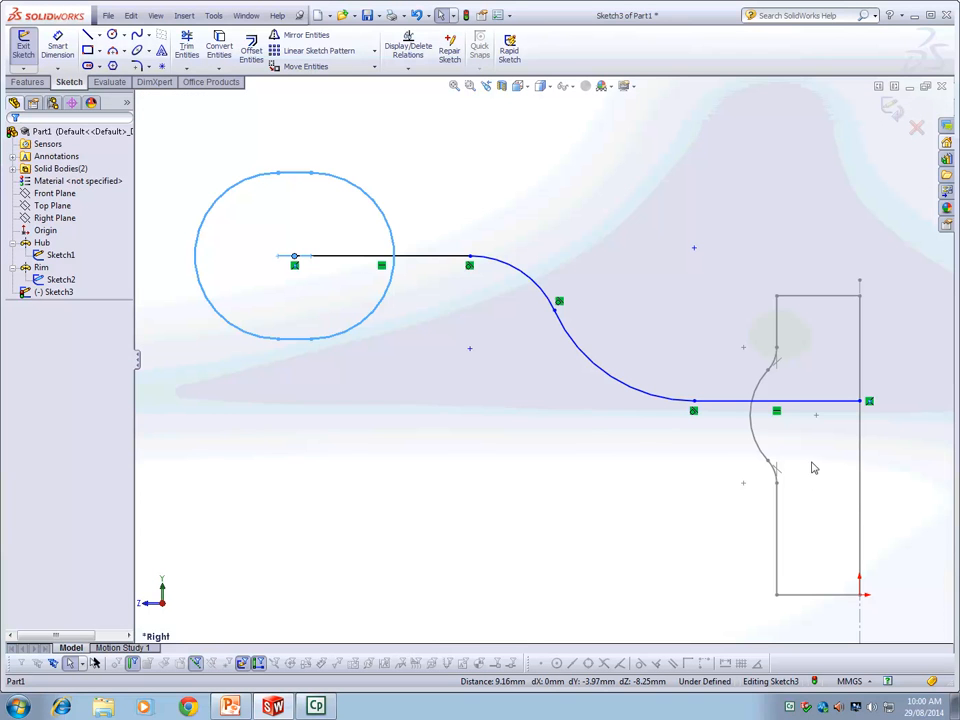
pyautogui.click(408, 68)
pyautogui.click(429, 95)
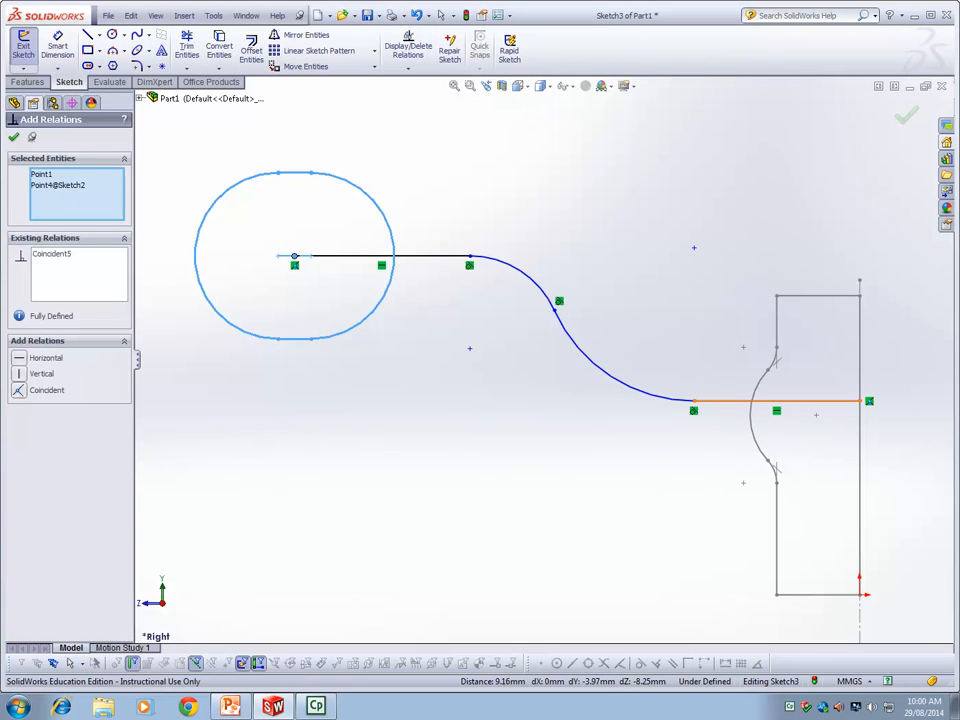
pyautogui.click(800, 401)
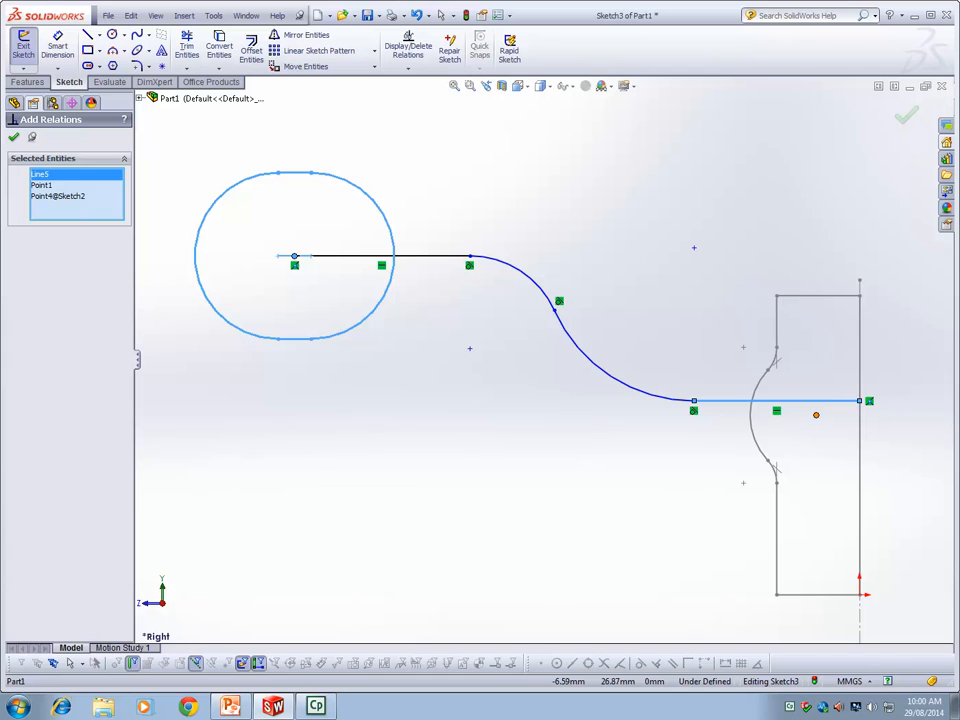
pyautogui.click(816, 414)
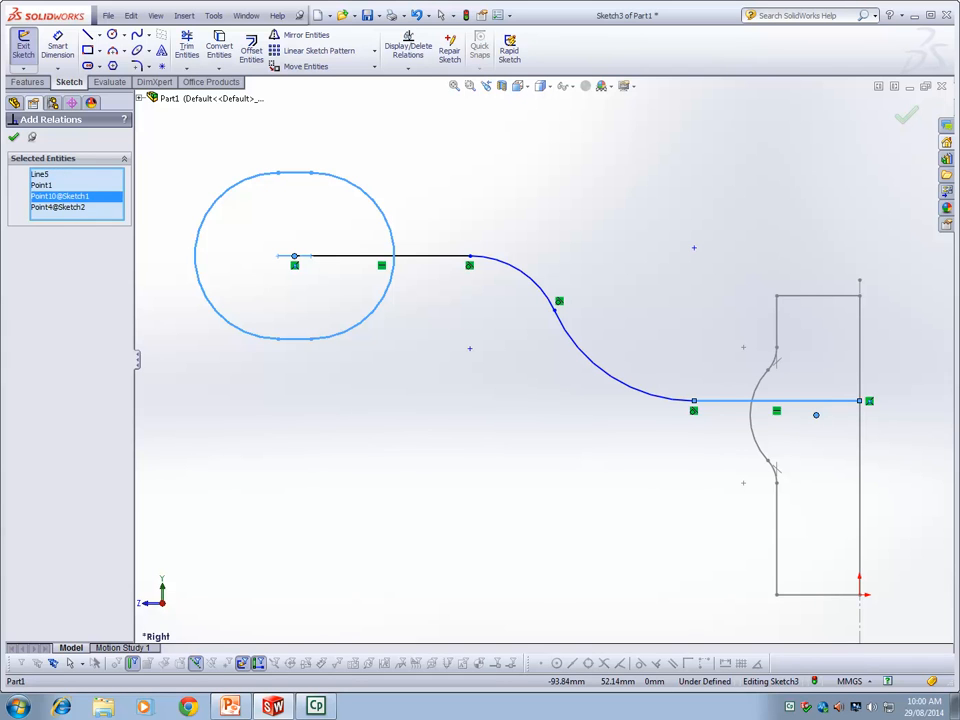
pyautogui.rightClick(74, 179)
pyautogui.click(125, 187)
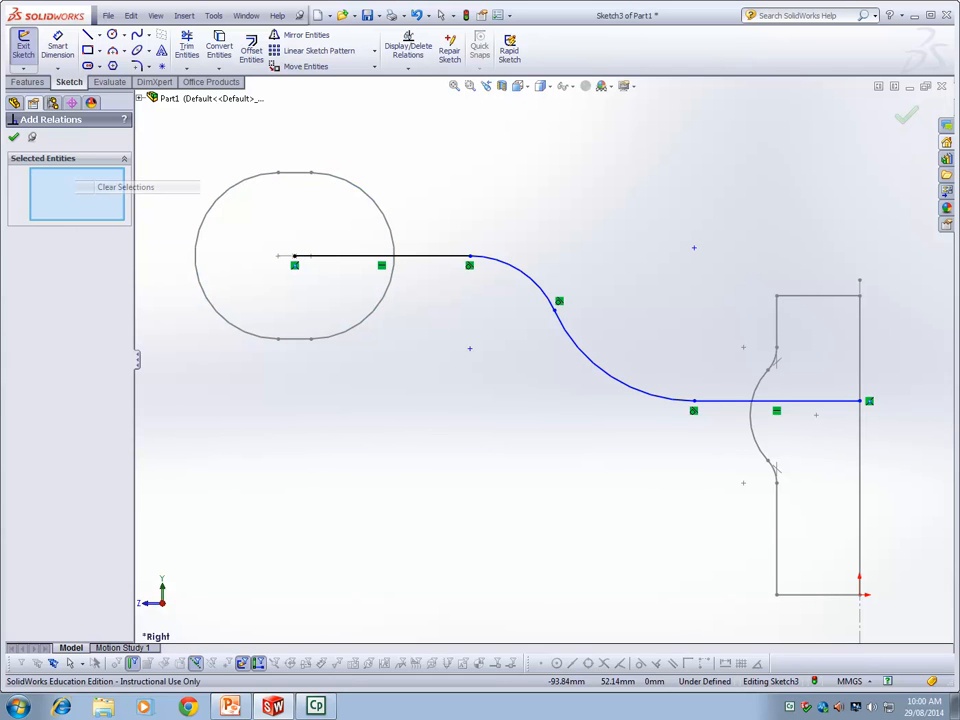
pyautogui.click(816, 401)
pyautogui.click(816, 414)
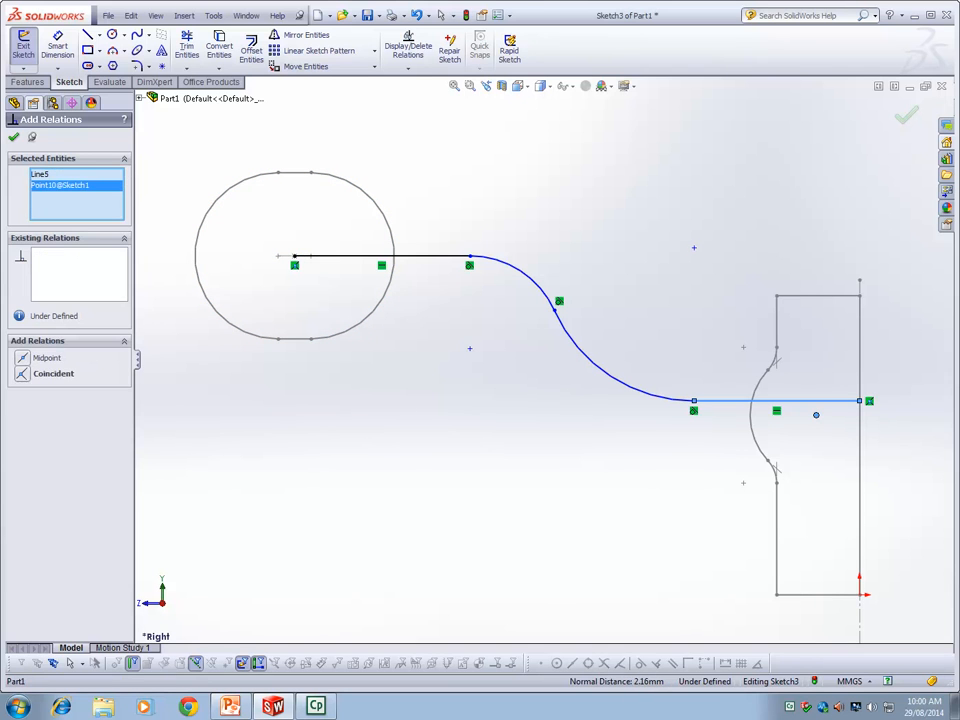
pyautogui.click(50, 373)
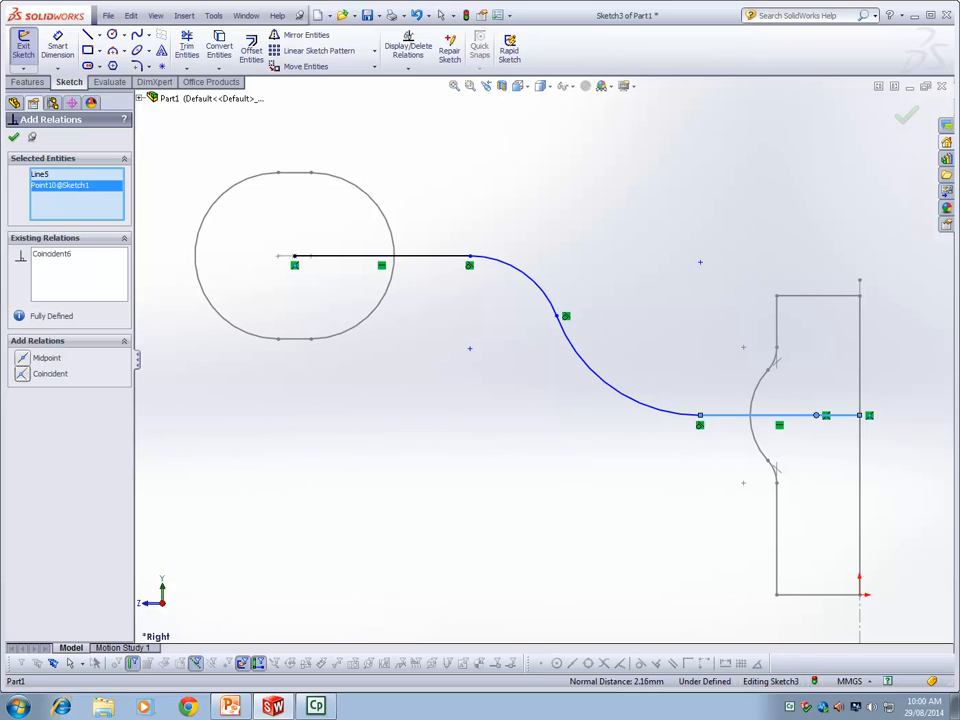
pyautogui.press('Escape')
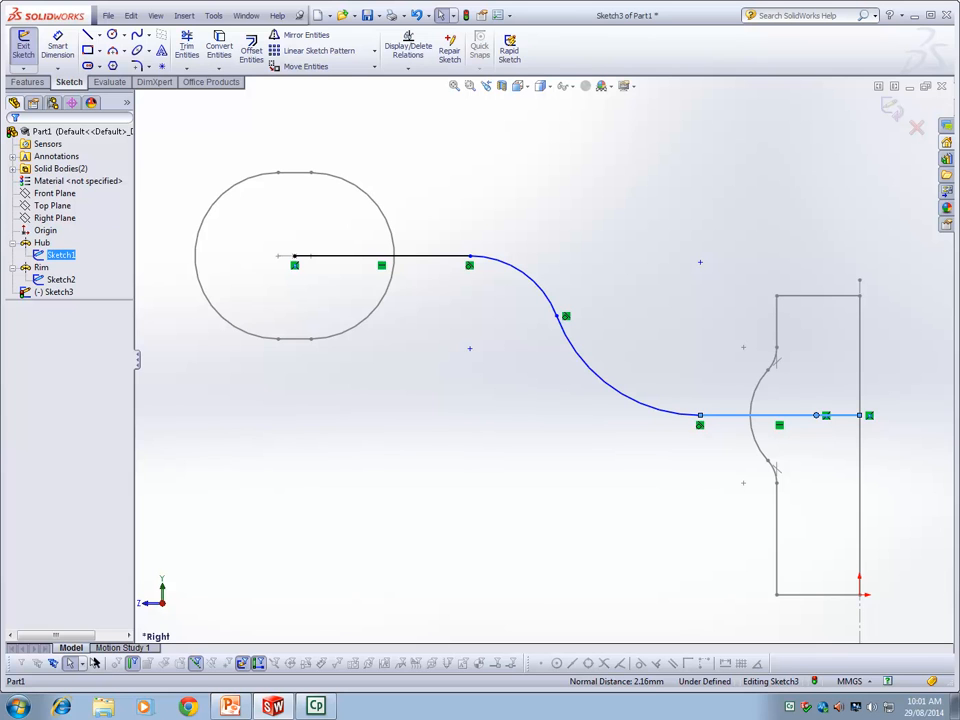
# Step: Dimension the horizontal distance from the slot's centre to the start of the lower horizontal line as 55 mm
pyautogui.press('d')
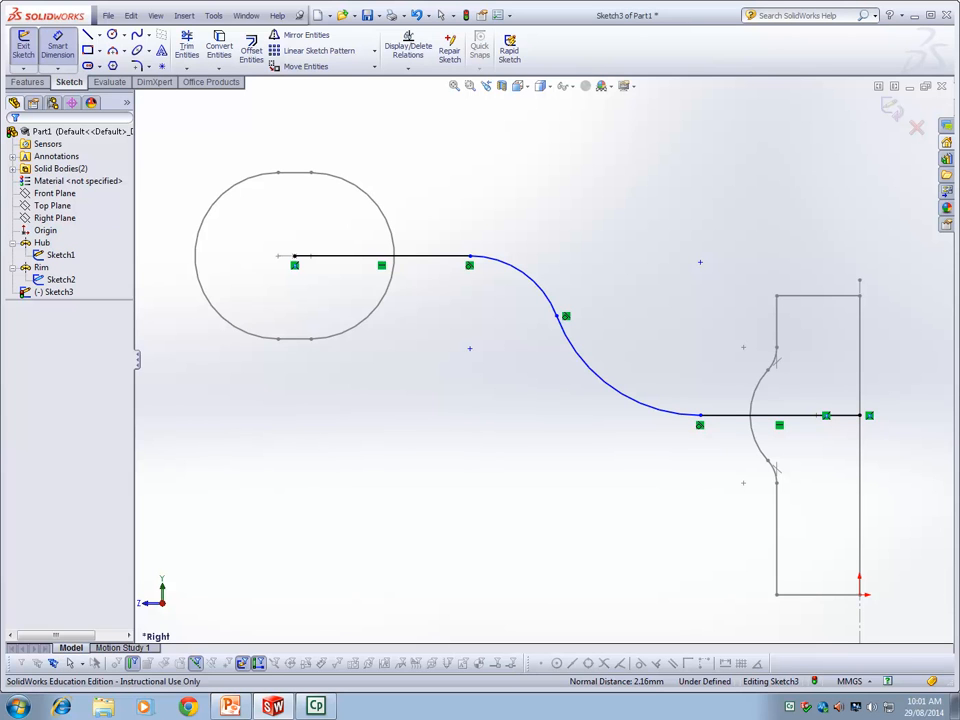
pyautogui.click(294, 256)
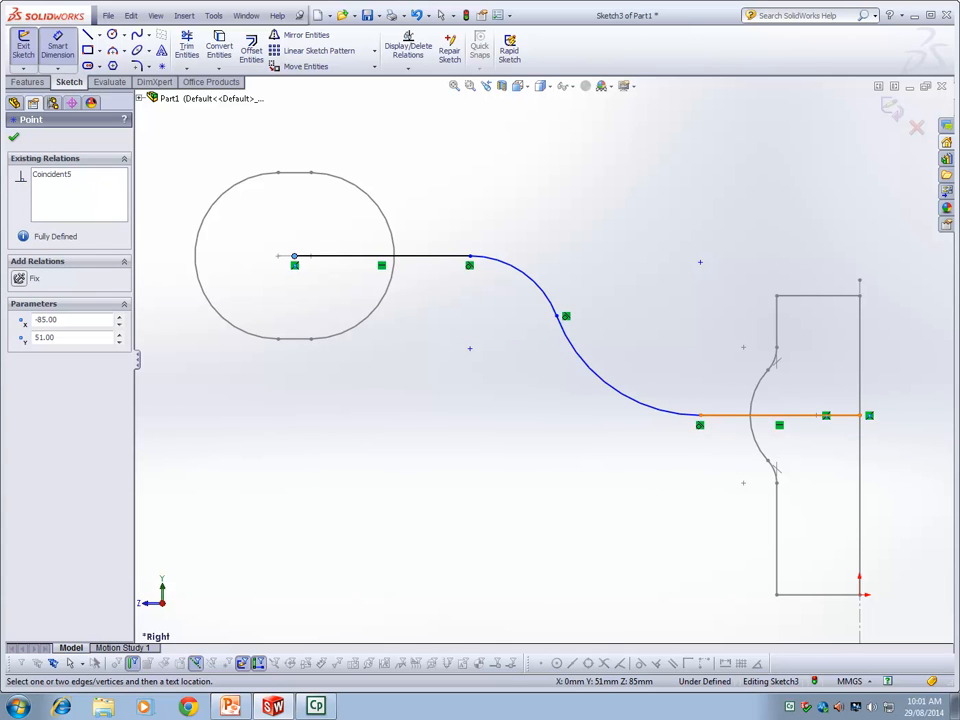
pyautogui.click(700, 413)
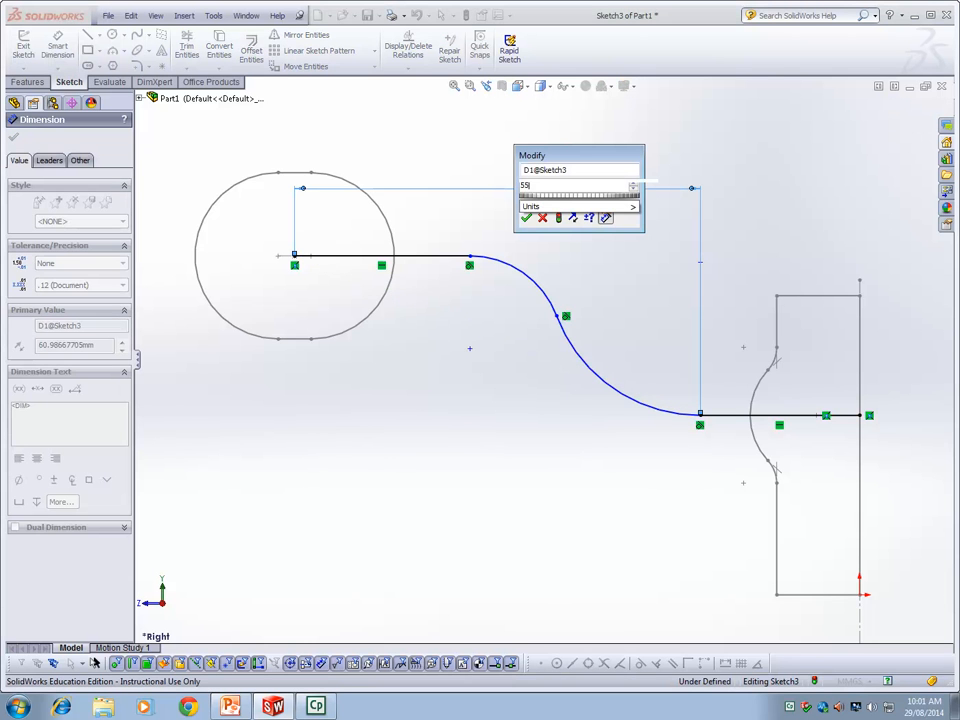
pyautogui.press('Return')
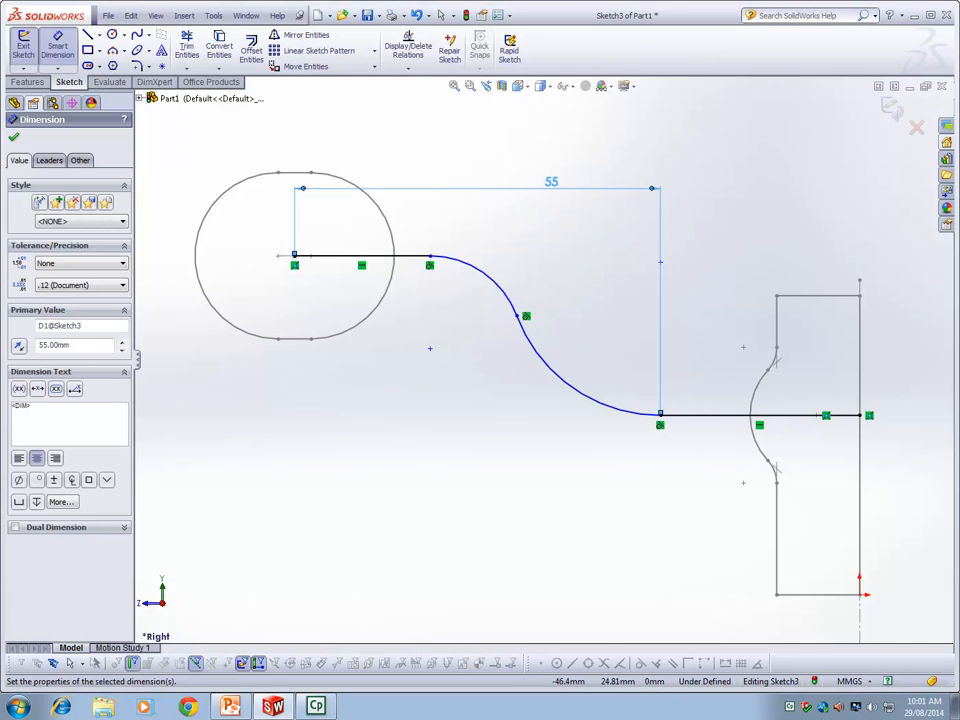
pyautogui.press('Escape')
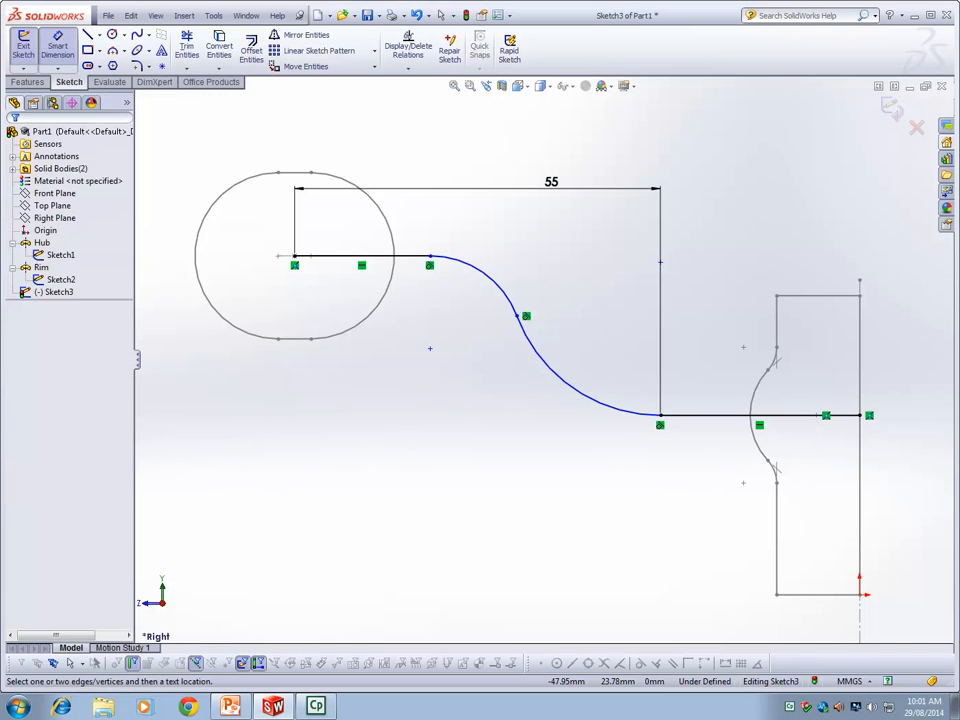
# Step: Dimension the path's upper arc with a radius of 29 mm
pyautogui.click(478, 277)
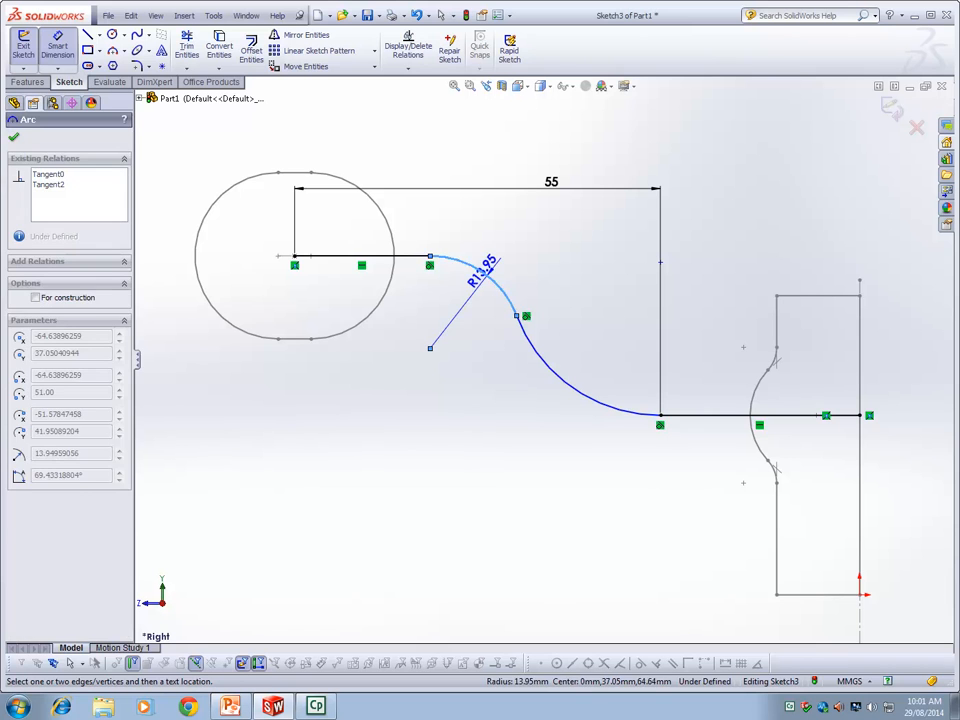
pyautogui.click(461, 268)
pyautogui.write('29')
pyautogui.press('Return')
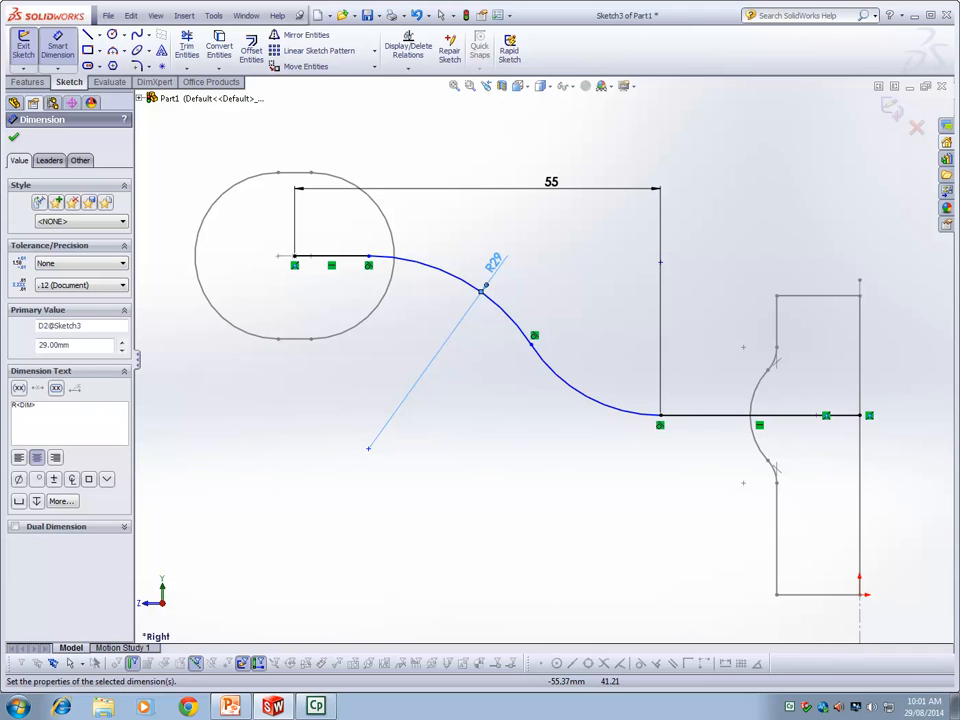
pyautogui.press('Escape')
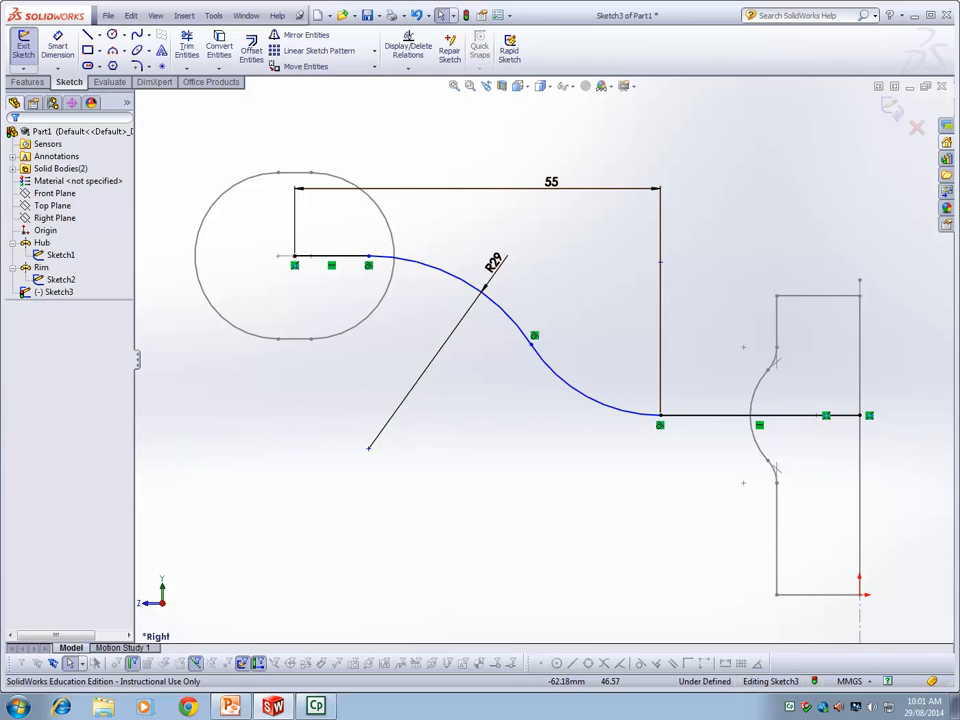
# Step: Add an Equal relation between the path's two arcs
pyautogui.click(446, 272)
pyautogui.click(584, 396)
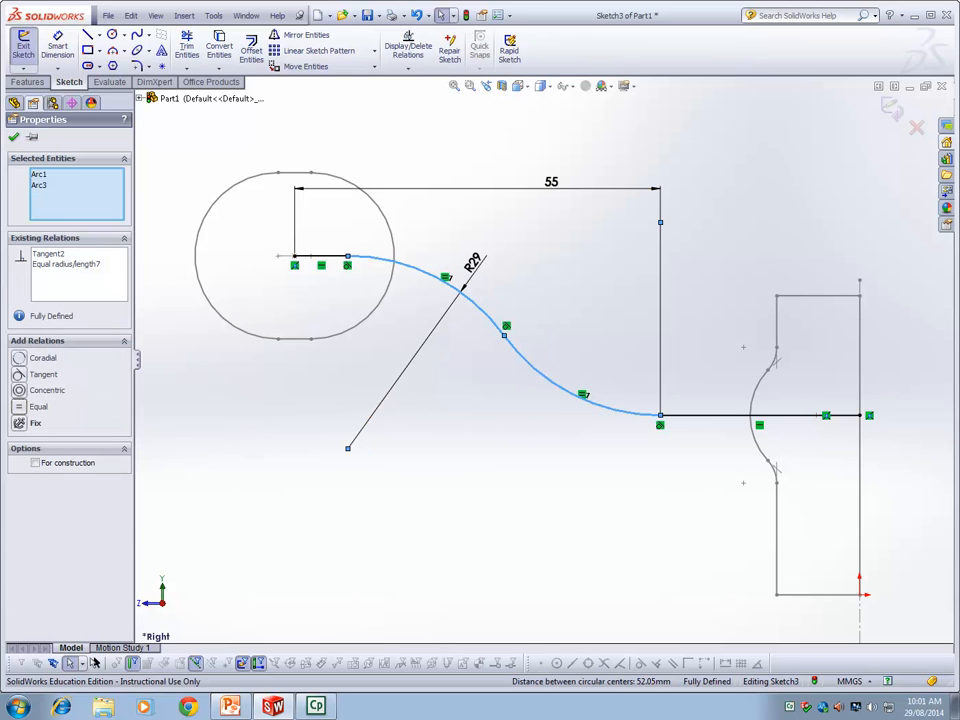
pyautogui.press('Escape')
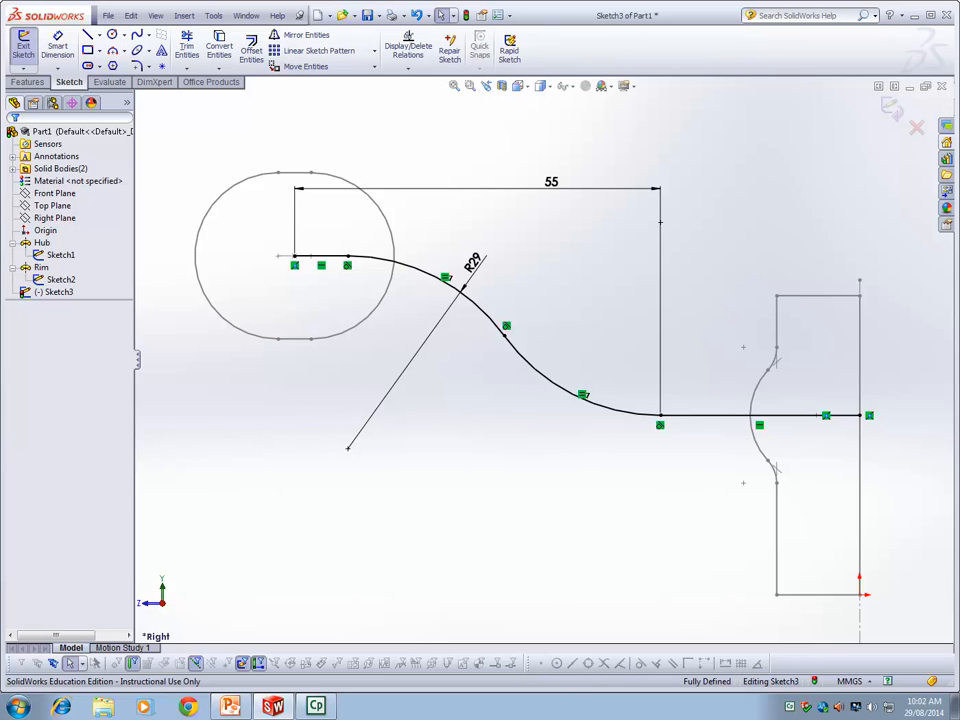
# Step: Finish the path sketch and start a new sketch on the Front Plane
pyautogui.hotkey('ctrl', 'b')
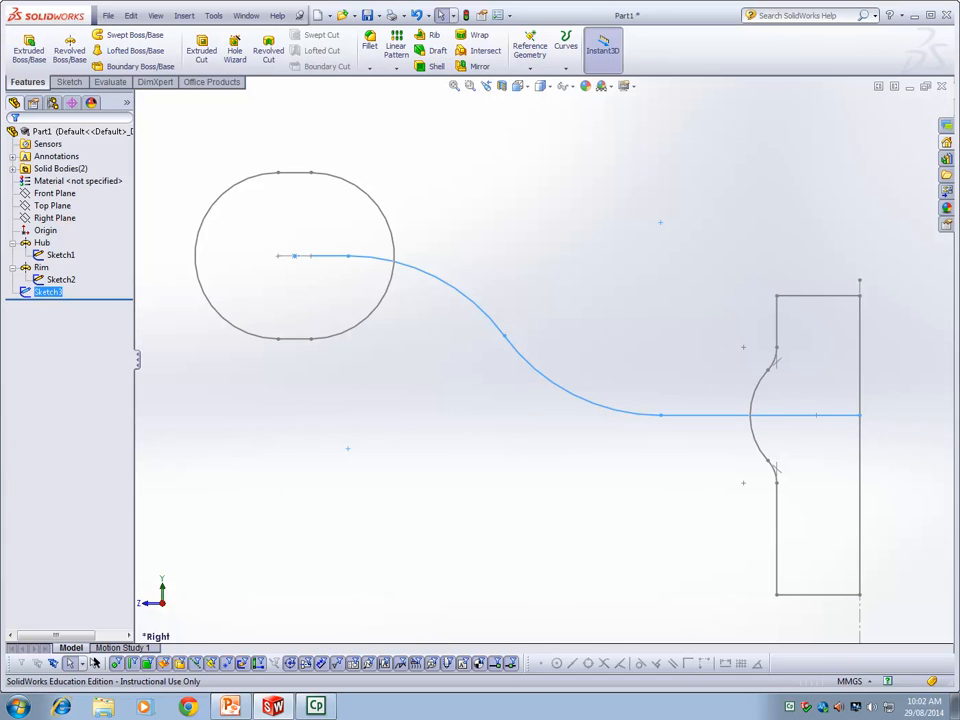
pyautogui.rightClick(54, 193)
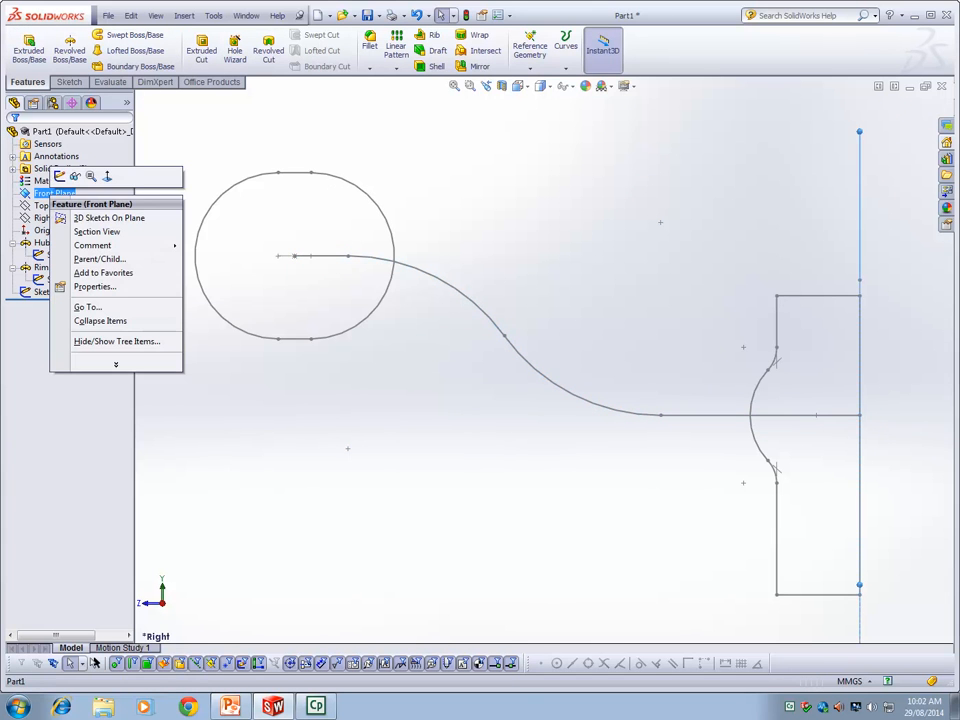
pyautogui.click(60, 176)
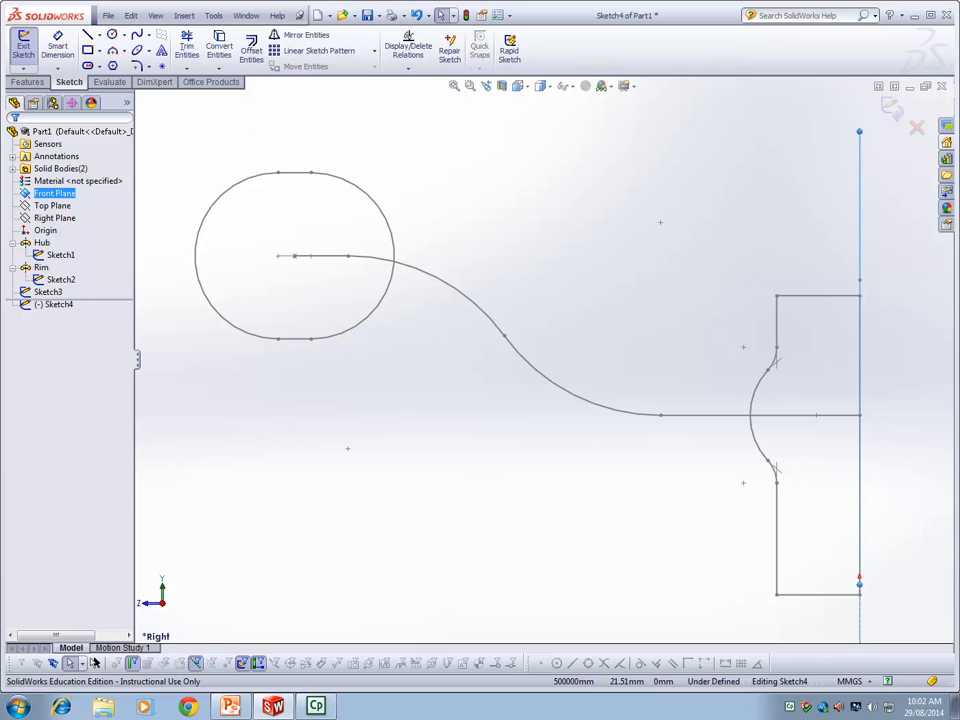
# Step: Sketch an ellipse centred on the path's end at the hub axis, with radii of about 12.4 mm and 9.9 mm
pyautogui.press('space')
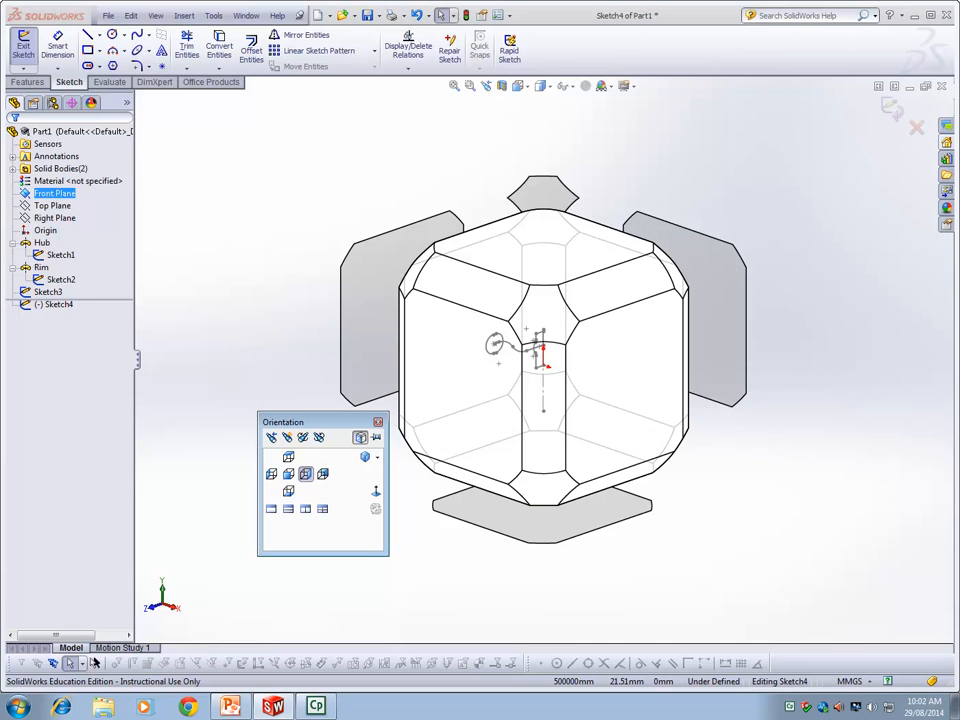
pyautogui.click(288, 473)
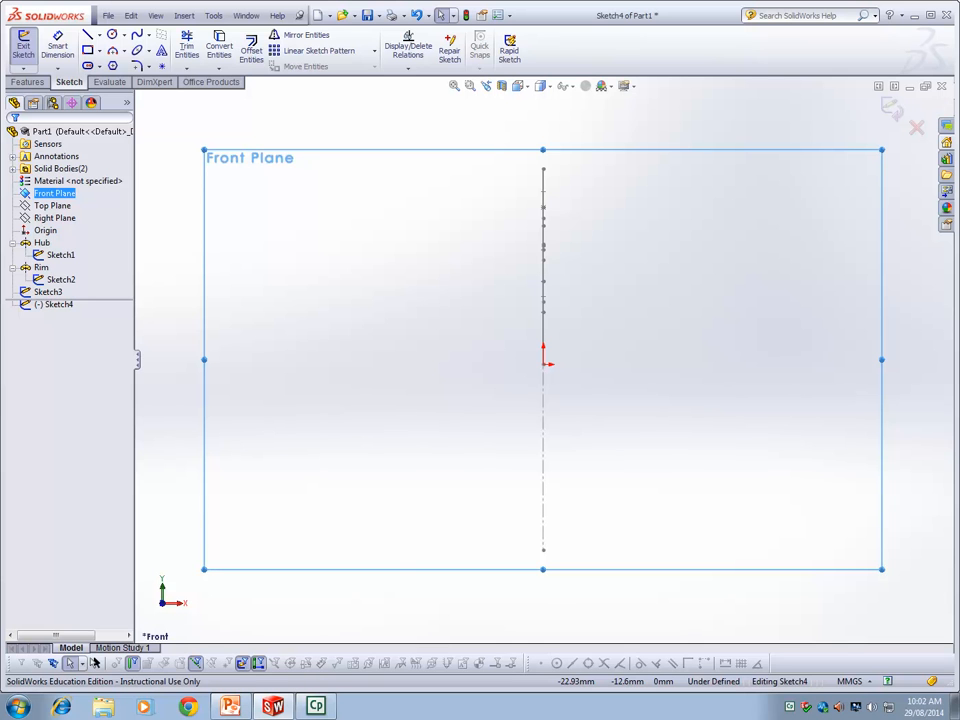
pyautogui.moveTo(470, 402)
pyautogui.mouseDown(button='middle')
pyautogui.moveTo(506, 434)
pyautogui.moveTo(763, 499)
pyautogui.moveTo(801, 523)
pyautogui.moveTo(790, 560)
pyautogui.mouseUp(button='middle')
pyautogui.scroll(-2, 635, 312)
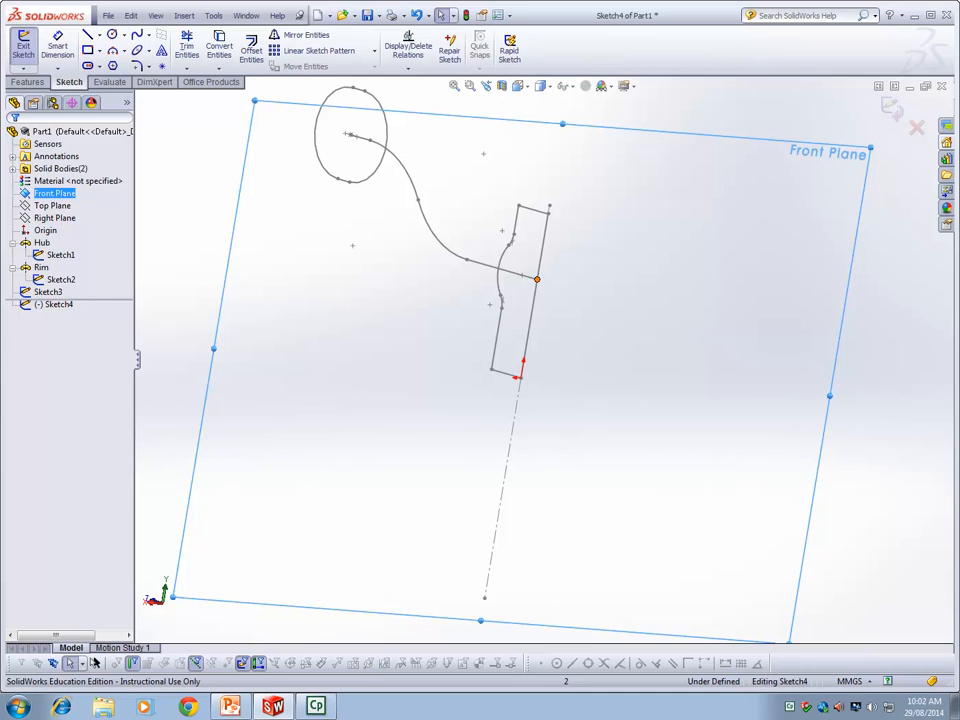
pyautogui.click(149, 50)
pyautogui.click(160, 66)
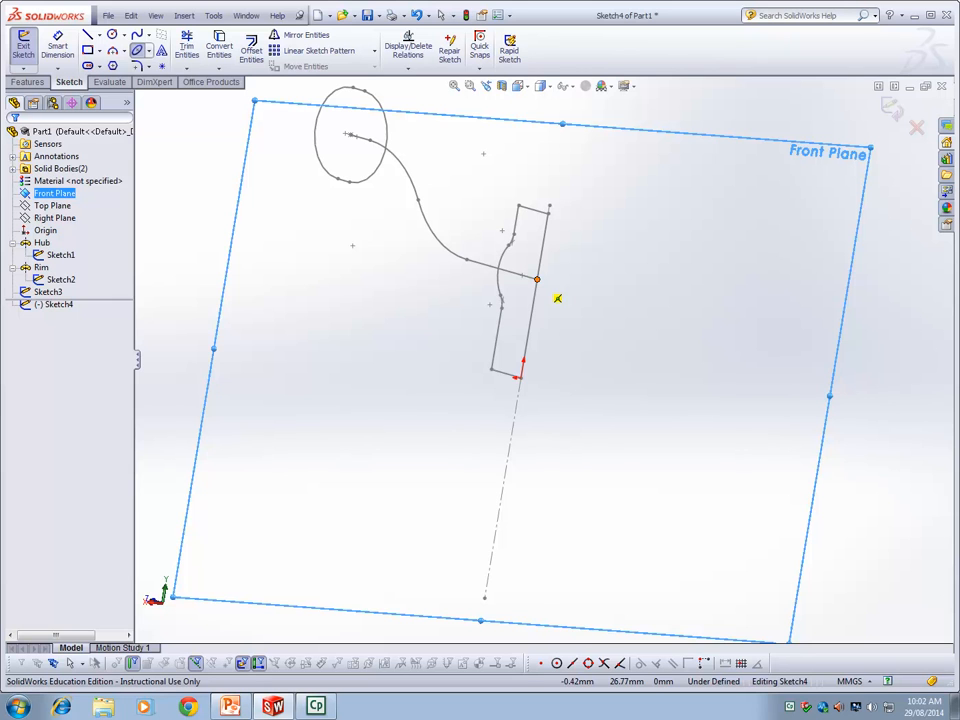
pyautogui.click(537, 279)
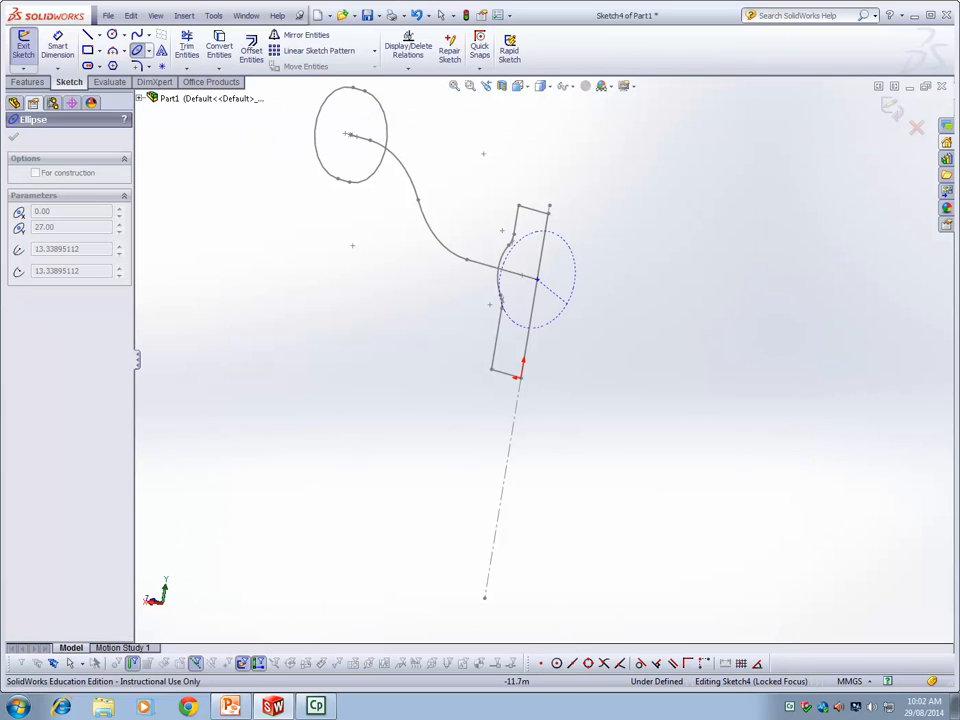
pyautogui.click(564, 304)
pyautogui.click(515, 310)
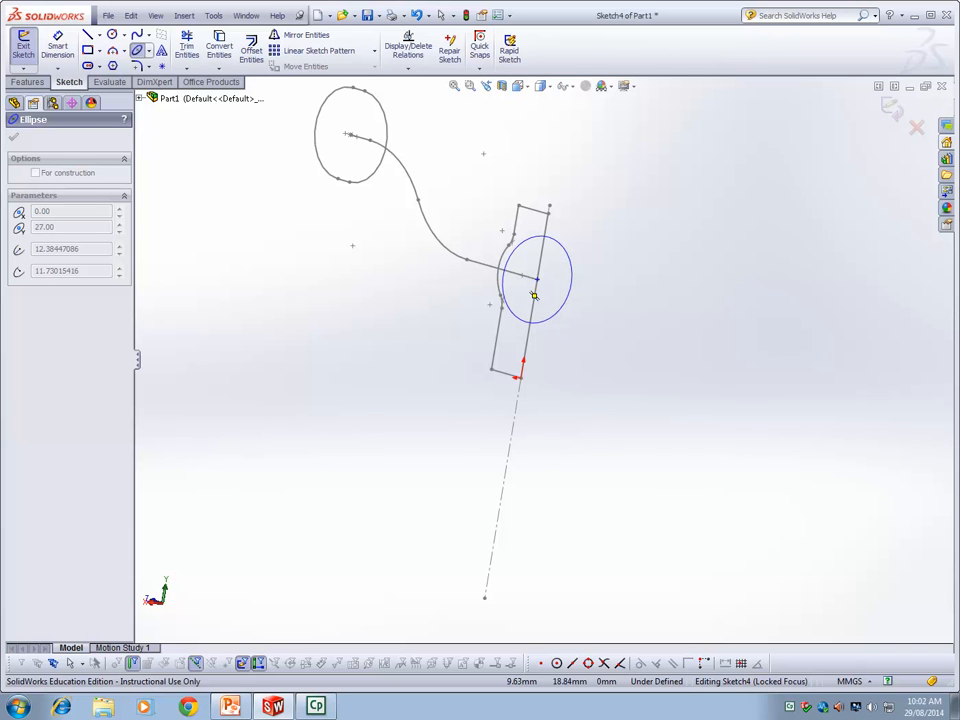
pyautogui.click(535, 290)
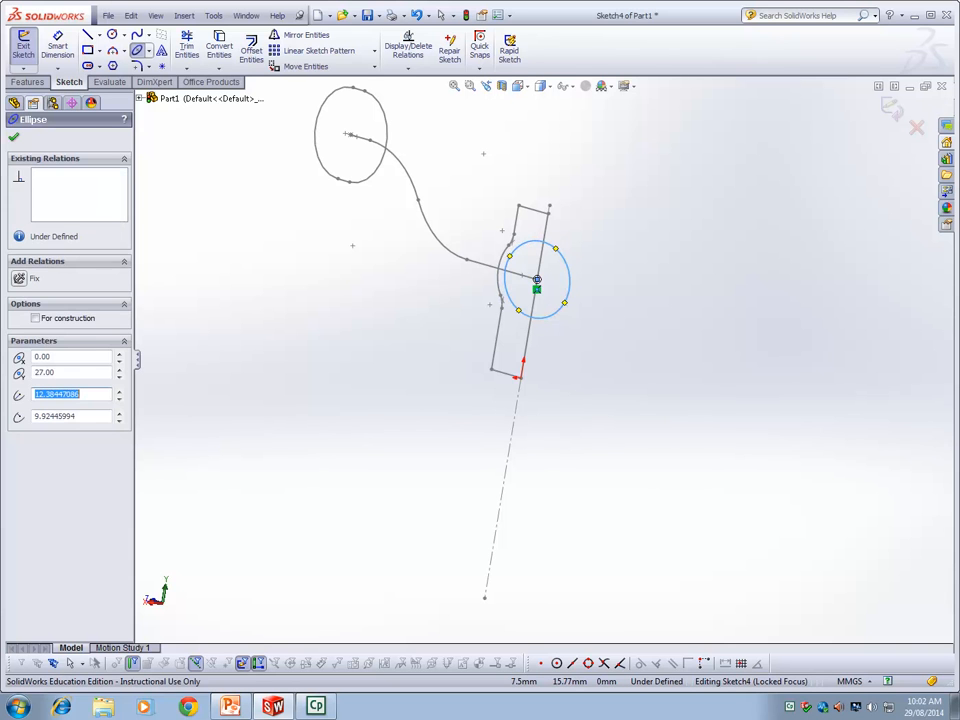
pyautogui.press('Escape')
# Step: Dimension the ellipse's major axis as 14 mm between its two opposite end points
pyautogui.moveTo(480, 380)
pyautogui.mouseDown(button='middle')
pyautogui.moveTo(450, 407)
pyautogui.moveTo(474, 435)
pyautogui.moveTo(411, 454)
pyautogui.moveTo(392, 424)
pyautogui.moveTo(349, 441)
pyautogui.moveTo(361, 427)
pyautogui.moveTo(381, 437)
pyautogui.moveTo(360, 448)
pyautogui.mouseUp(button='middle')
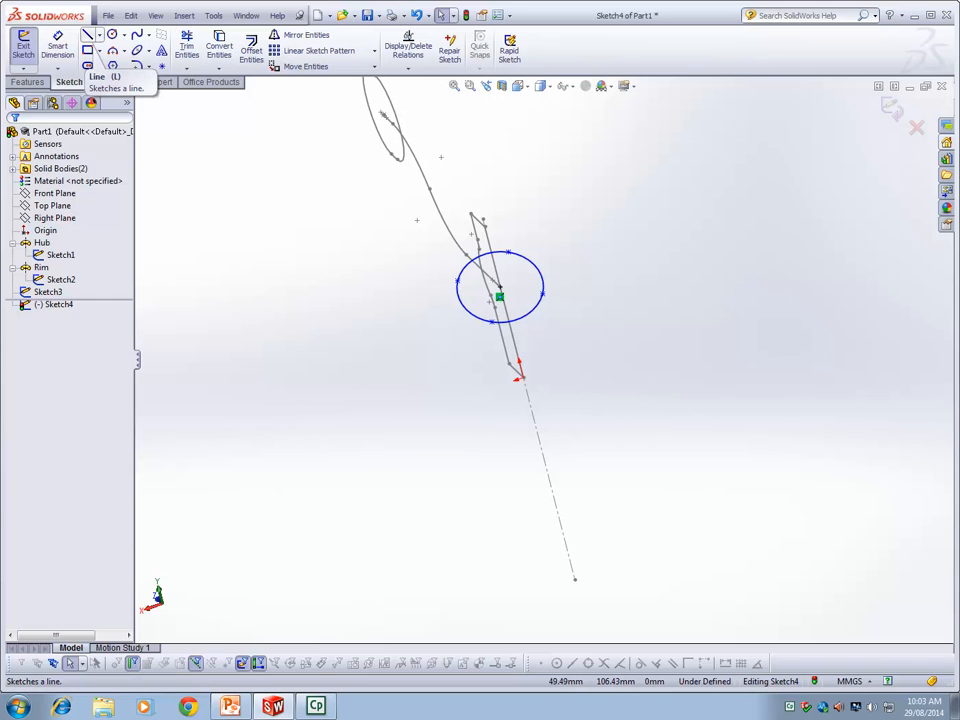
pyautogui.click(57, 45)
pyautogui.click(457, 281)
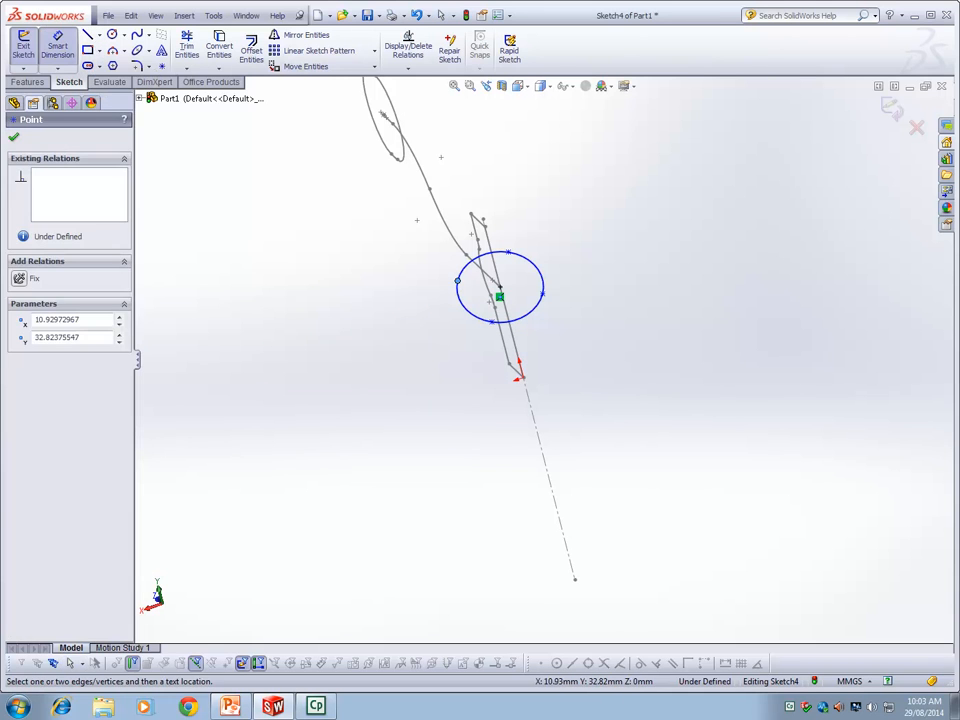
pyautogui.click(542, 294)
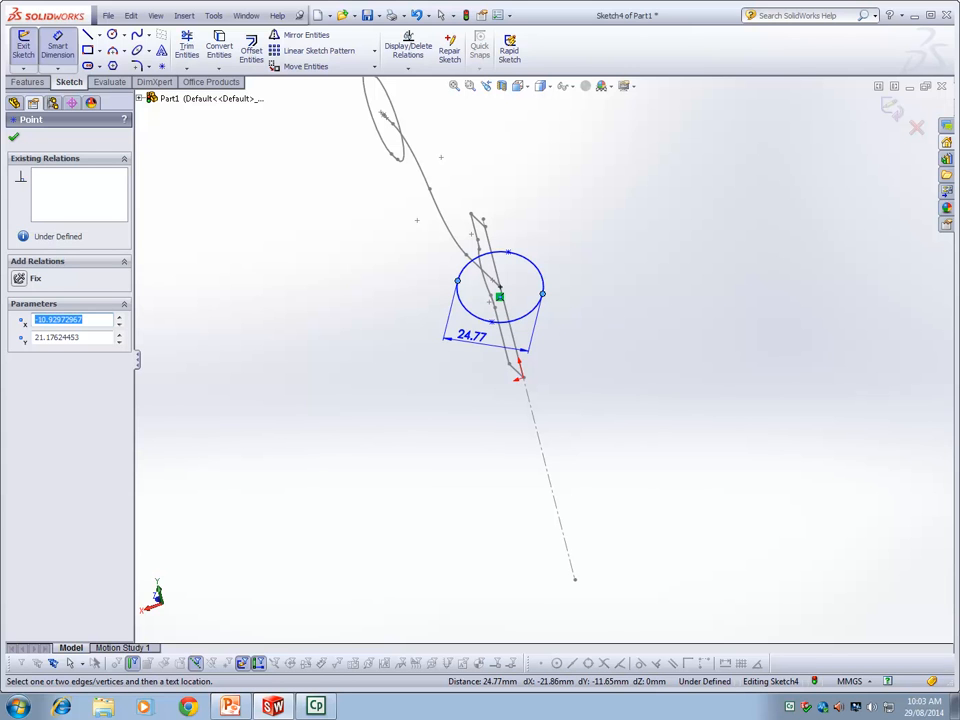
pyautogui.click(471, 337)
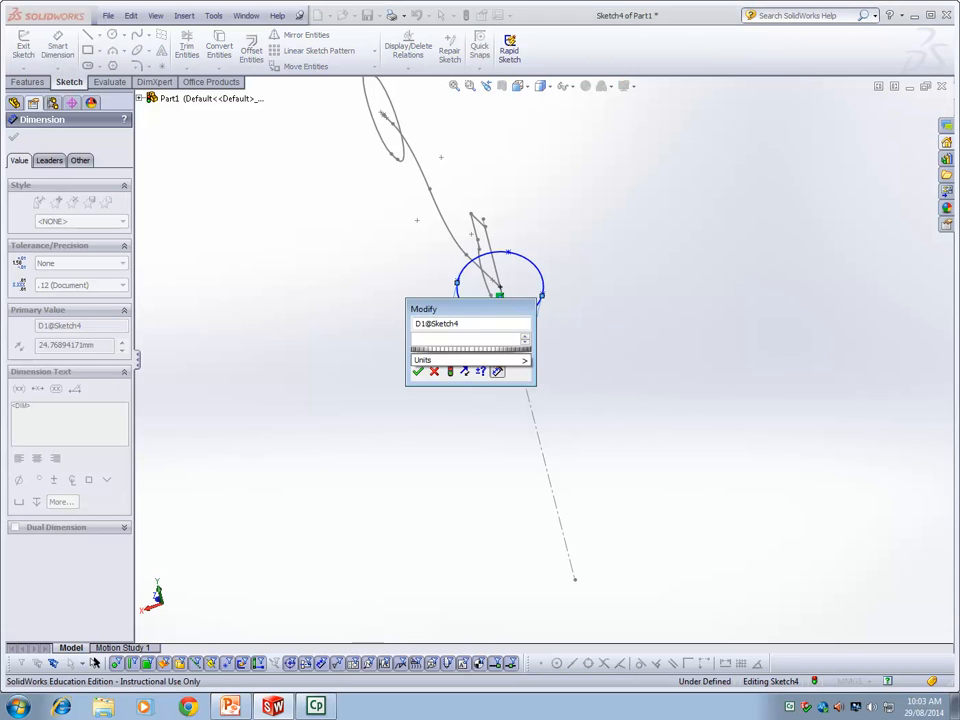
pyautogui.write('14')
pyautogui.press('Return')
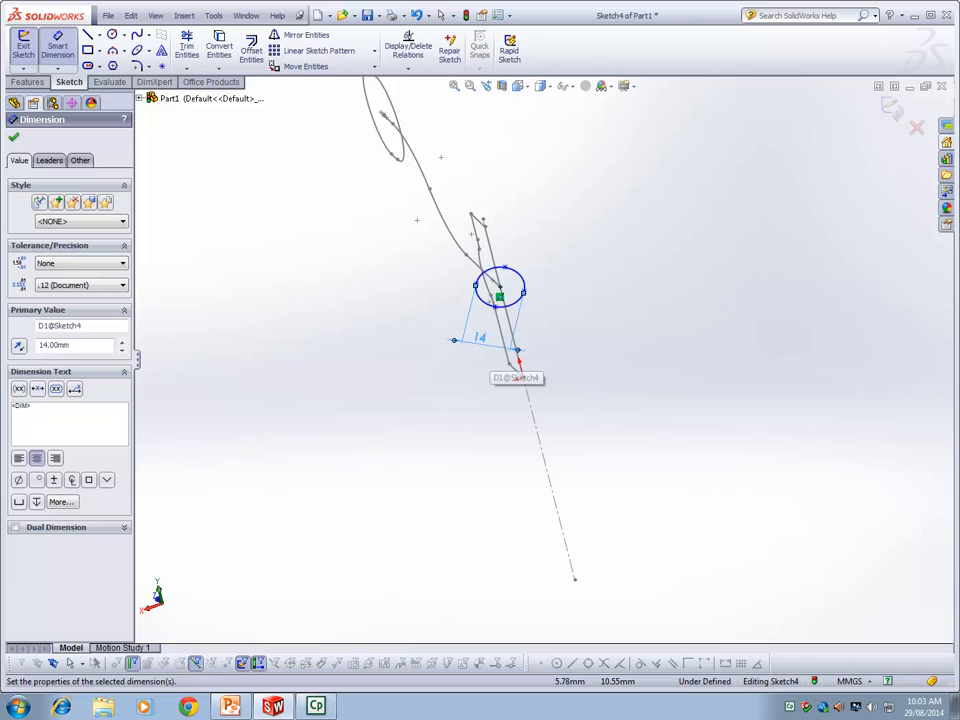
# Step: Dimension the ellipse's minor axis as 12 mm between its other two end points
pyautogui.click(57, 47)
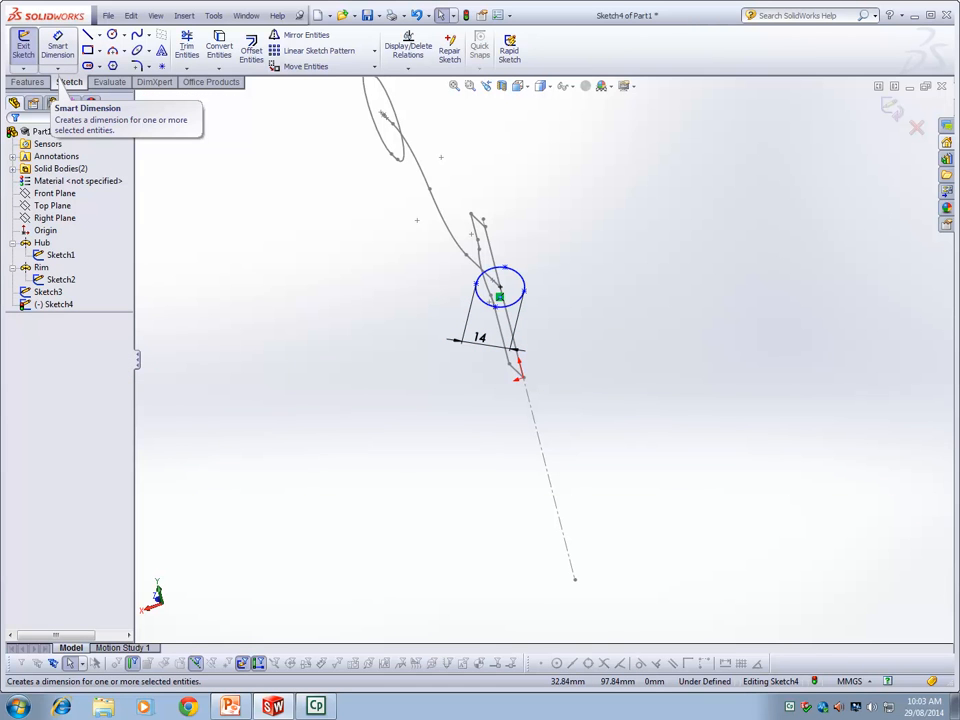
pyautogui.click(499, 297)
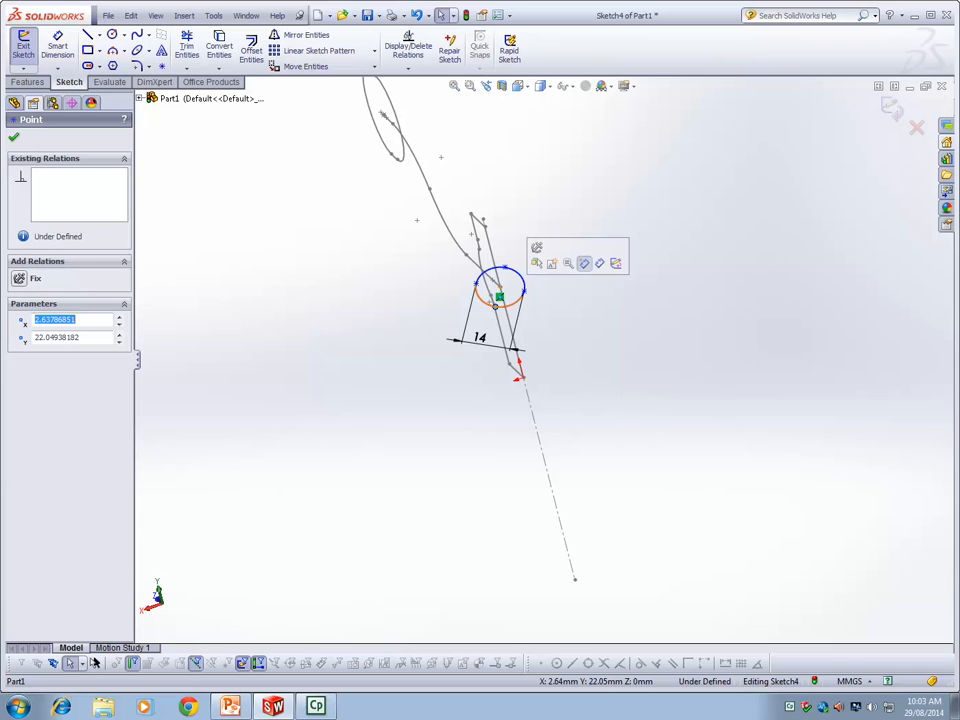
pyautogui.click(57, 47)
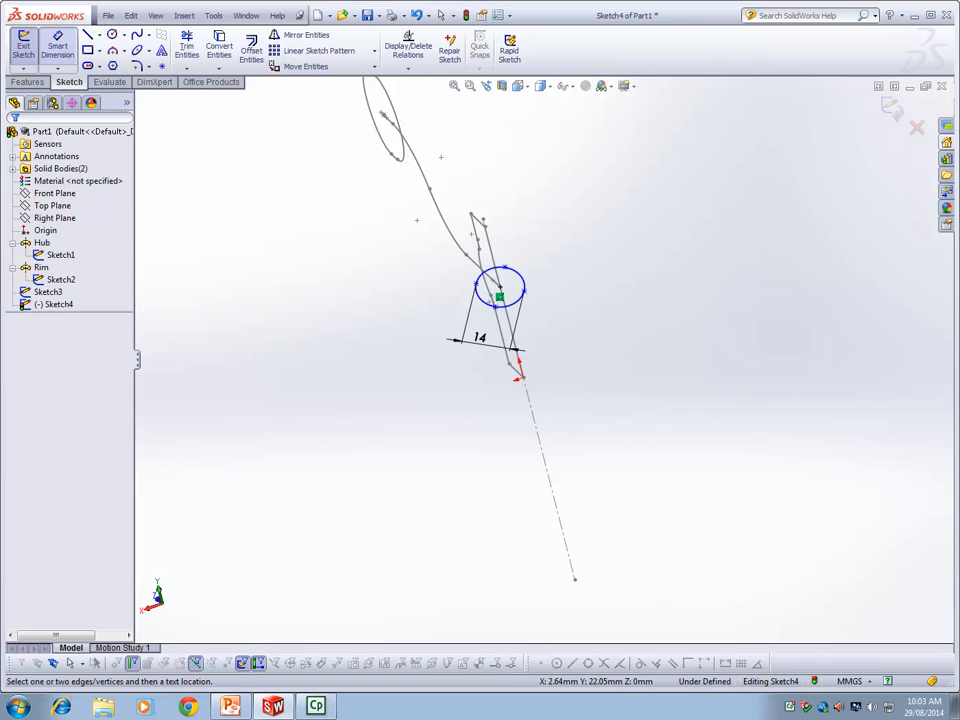
pyautogui.click(495, 306)
pyautogui.click(495, 306)
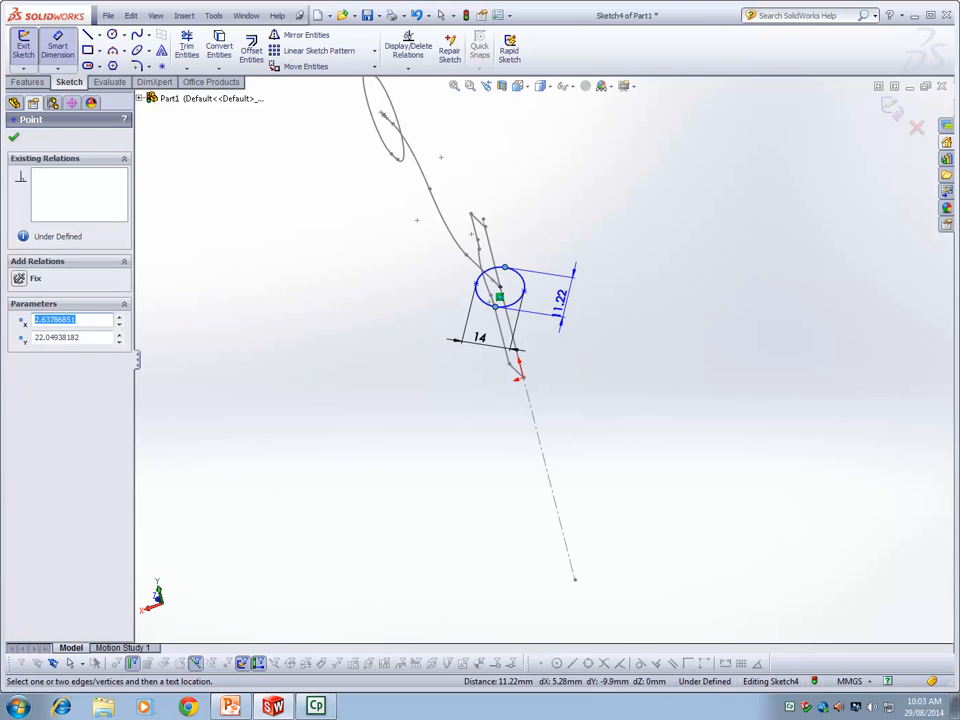
pyautogui.click(563, 300)
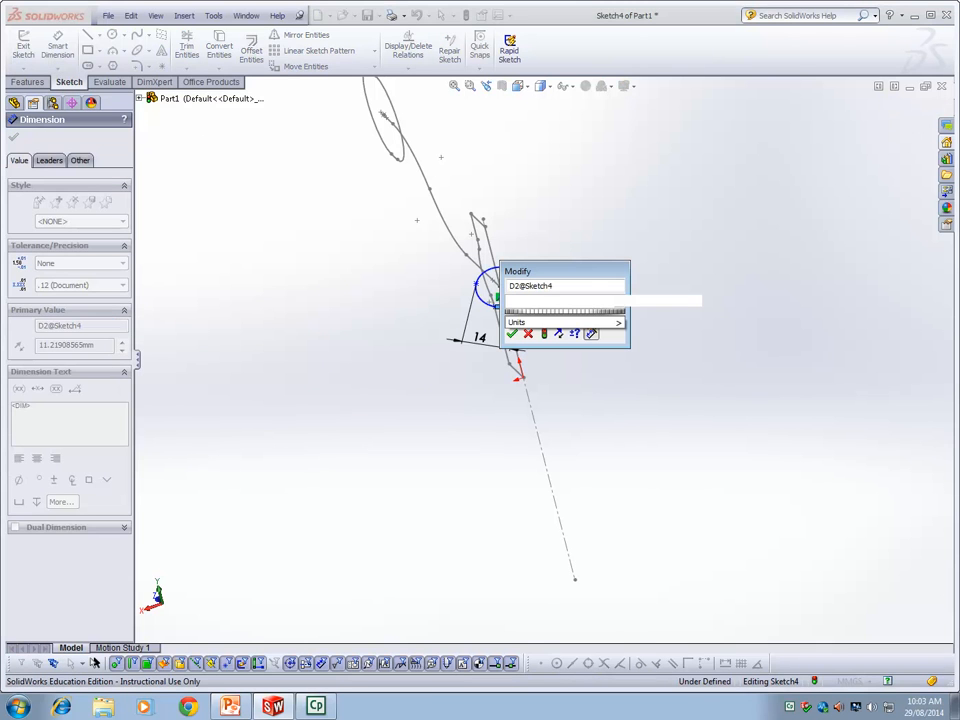
pyautogui.write('12')
pyautogui.press('Return')
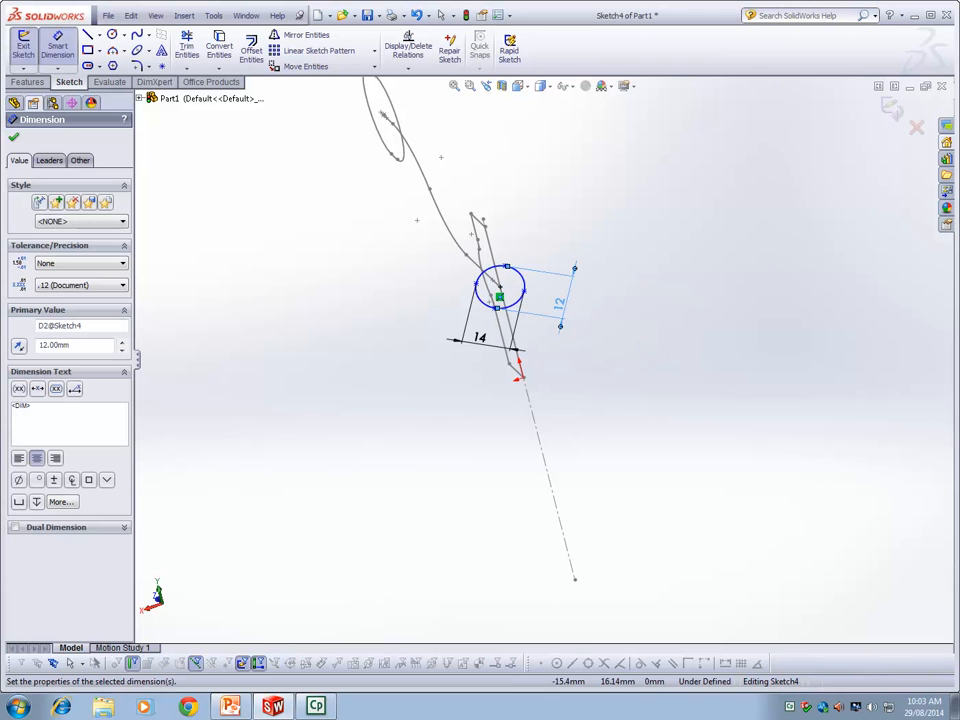
pyautogui.press('Escape')
# Step: Add a Horizontal relation between the two end points of the ellipse's 14 mm major axis
pyautogui.moveTo(450, 372)
pyautogui.mouseDown(button='middle')
pyautogui.moveTo(441, 369)
pyautogui.moveTo(439, 306)
pyautogui.moveTo(403, 310)
pyautogui.moveTo(406, 345)
pyautogui.moveTo(415, 343)
pyautogui.mouseUp(button='middle')
pyautogui.scroll(-3, 526, 310)
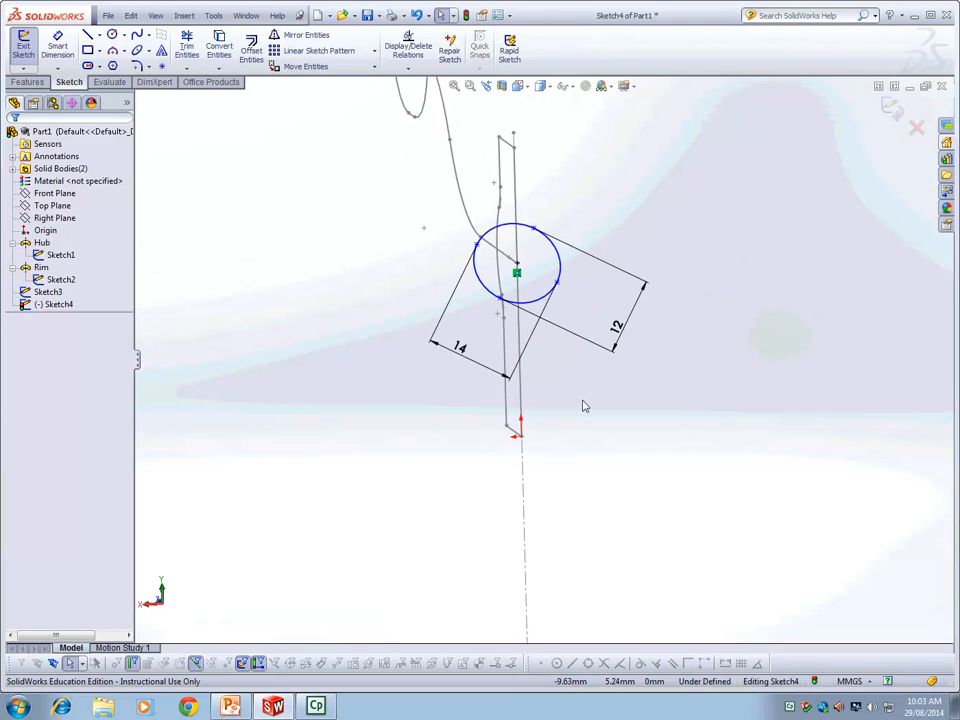
pyautogui.scroll(-1, 579, 384)
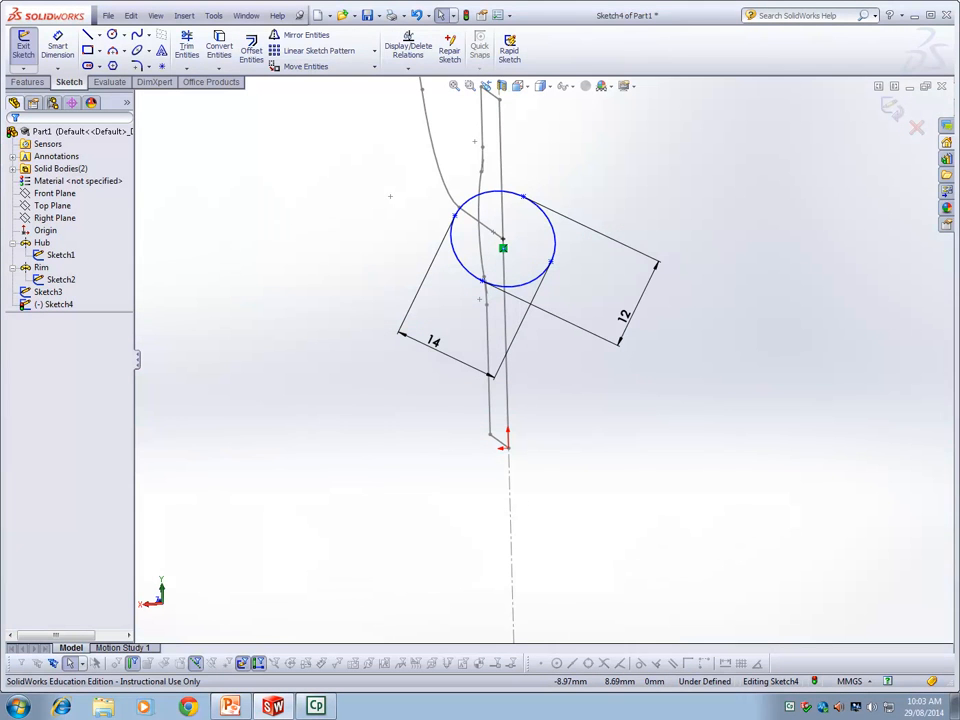
pyautogui.click(408, 68)
pyautogui.click(432, 94)
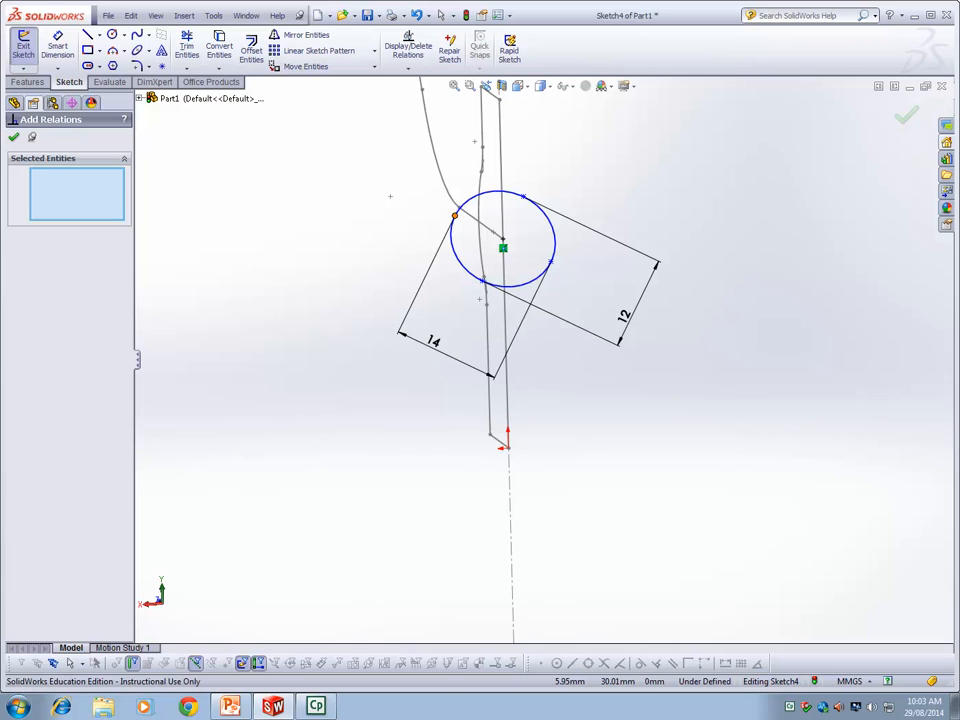
pyautogui.click(455, 215)
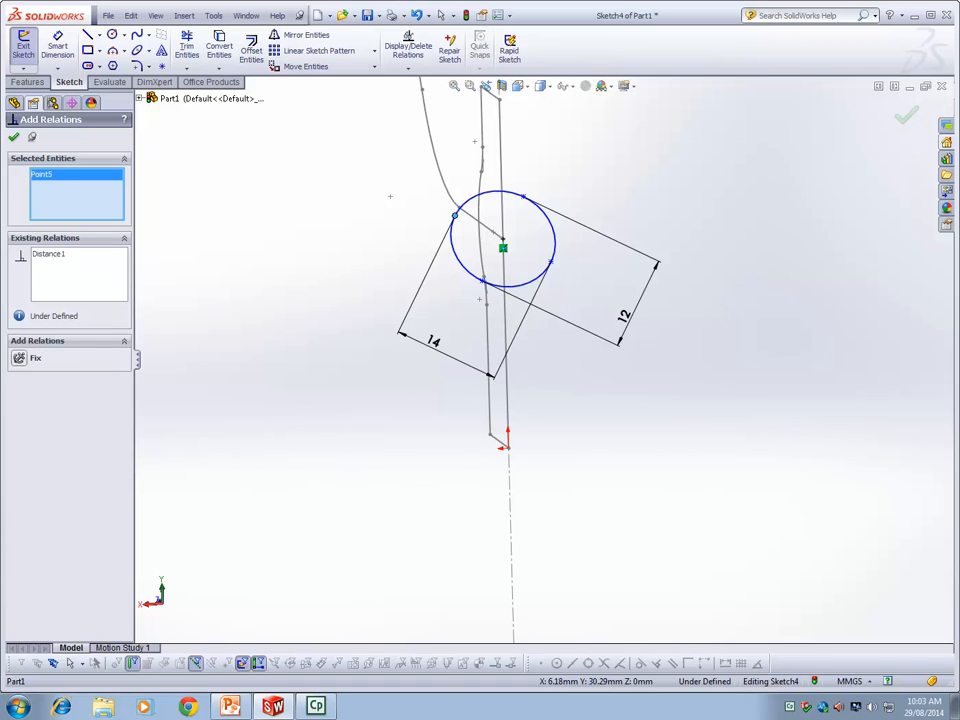
pyautogui.click(551, 262)
pyautogui.click(50, 357)
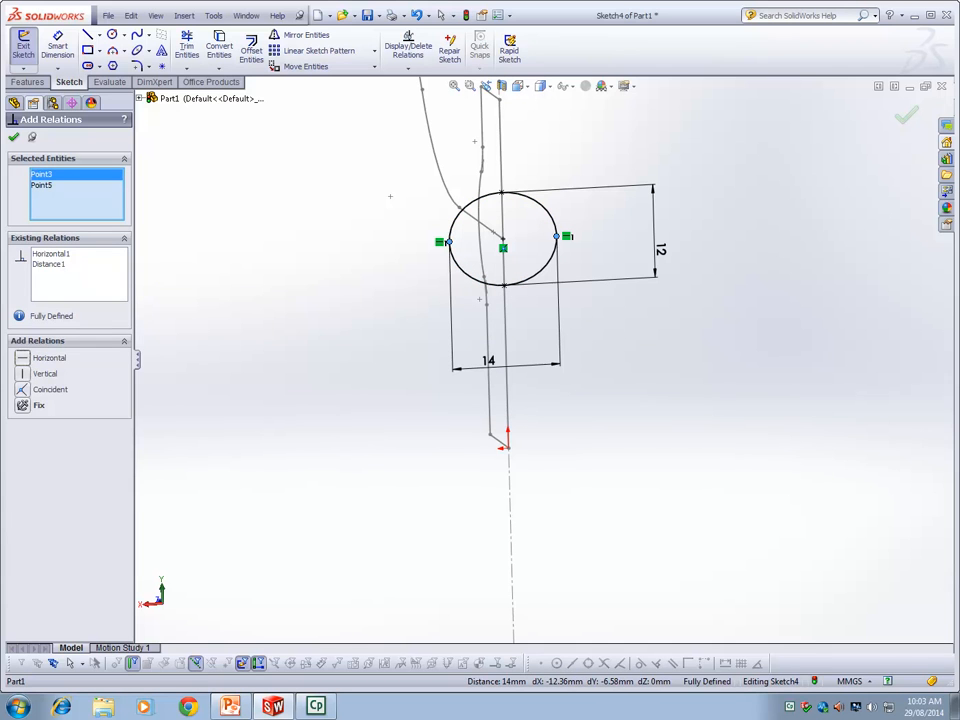
pyautogui.press('Escape')
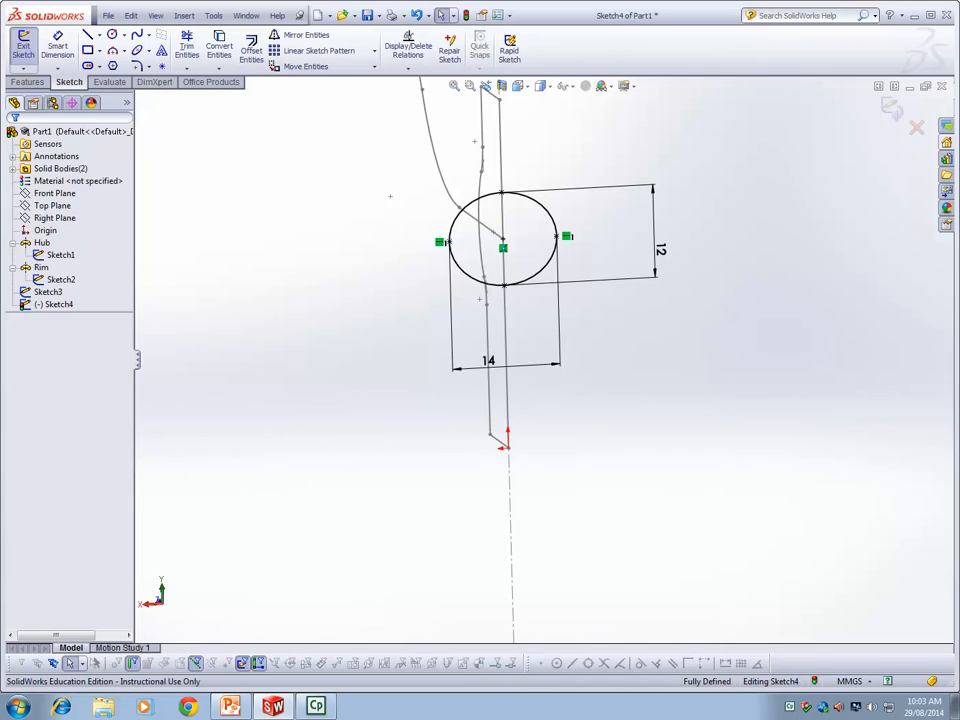
# Step: Finish the ellipse profile sketch on the Front Plane
pyautogui.press('z')
pyautogui.press('z')
pyautogui.moveTo(232, 387)
pyautogui.mouseDown(button='middle')
pyautogui.moveTo(296, 373)
pyautogui.moveTo(317, 354)
pyautogui.moveTo(321, 364)
pyautogui.mouseUp(button='middle')
pyautogui.scroll(2, 521, 366)
pyautogui.scroll(-4, 535, 364)
pyautogui.scroll(3, 537, 362)
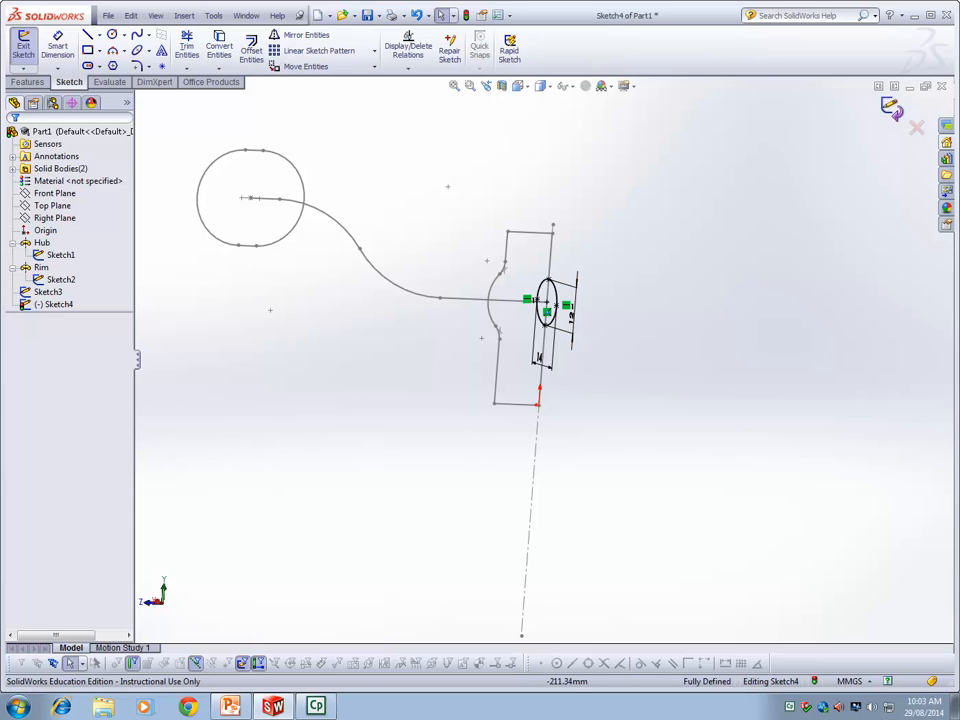
pyautogui.click(890, 107)
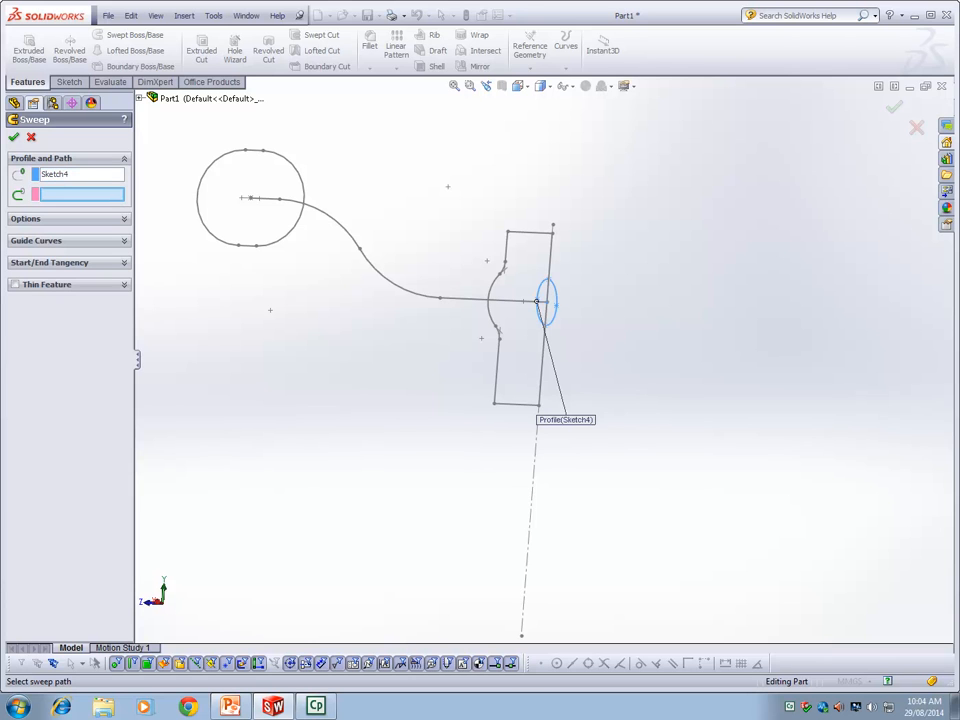
# Step: Sweep the ellipse profile along the curved path sketch to create the solid spoke
pyautogui.press('c')
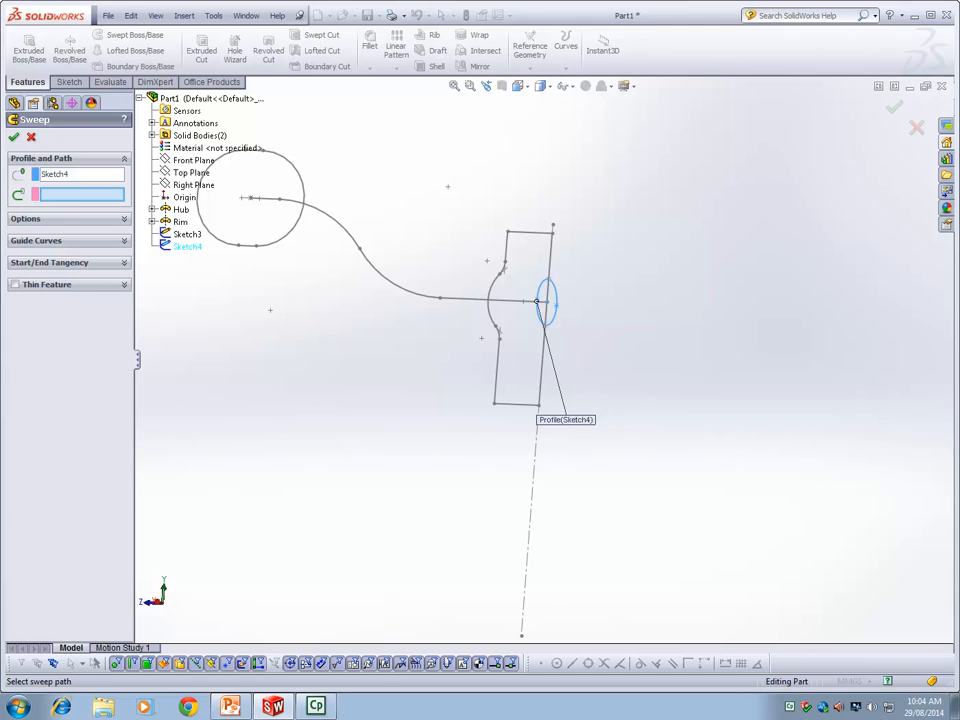
pyautogui.click(440, 298)
pyautogui.scroll(2, 283, 388)
pyautogui.moveTo(283, 388)
pyautogui.mouseDown(button='middle')
pyautogui.moveTo(255, 416)
pyautogui.moveTo(252, 452)
pyautogui.mouseUp(button='middle')
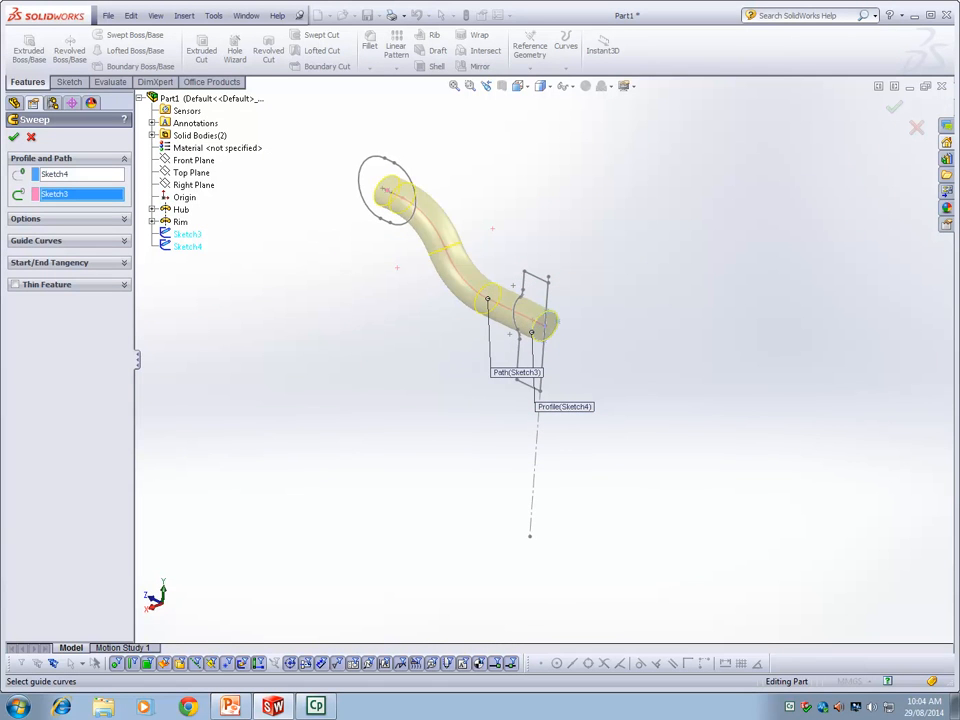
pyautogui.press('Return')
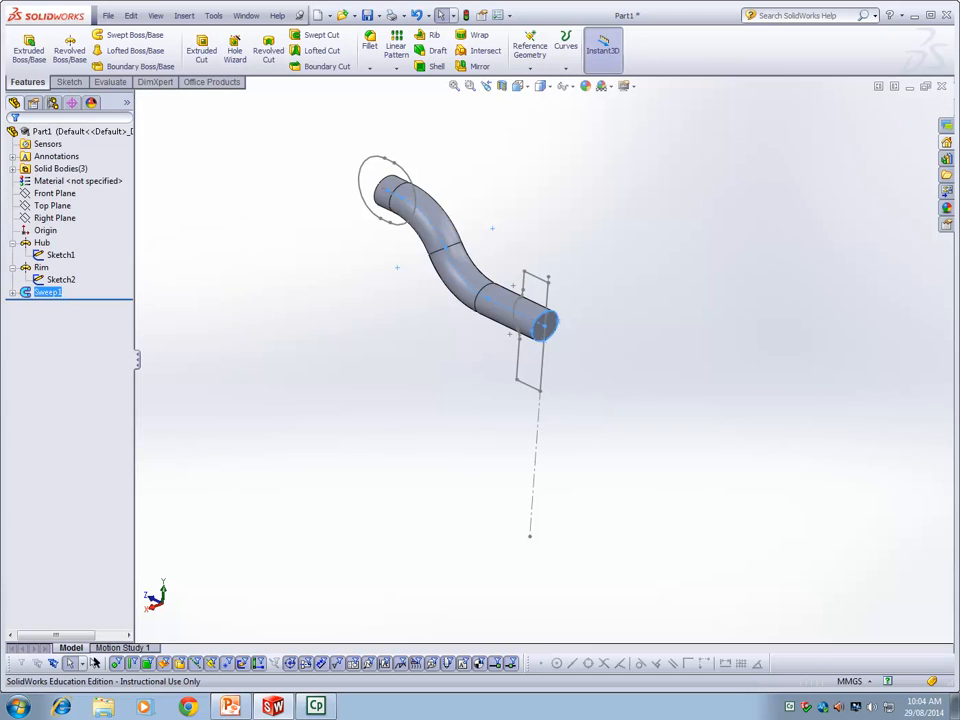
pyautogui.press('Escape')
# Step: Show the hidden Hub and Rim bodies again
pyautogui.moveTo(386, 420); pyautogui.dragTo(450, 459, button='middle')
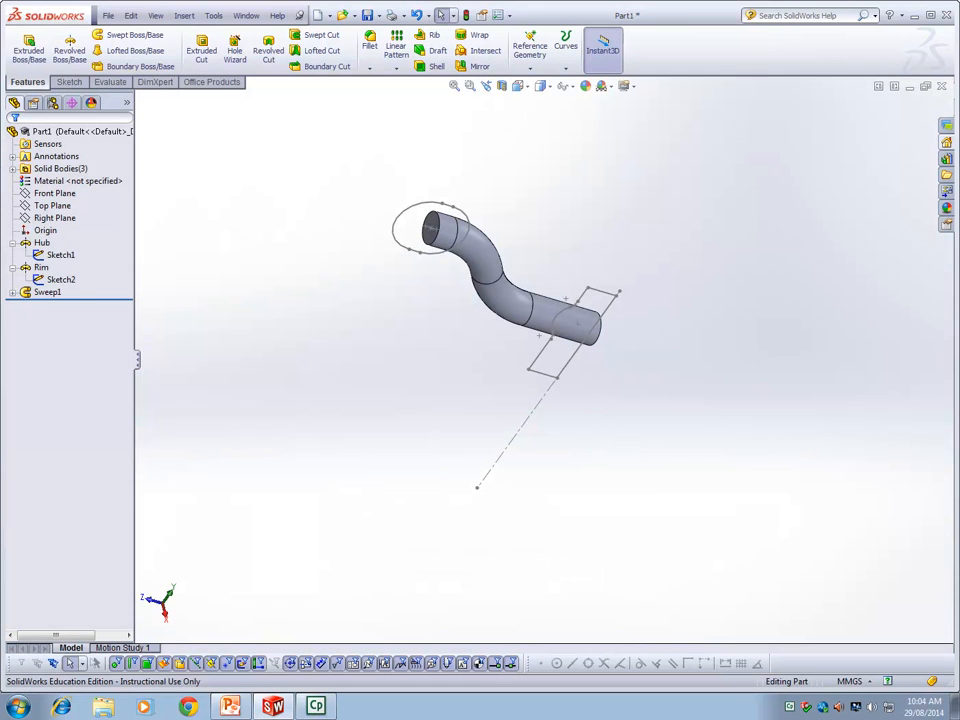
pyautogui.rightClick(42, 243)
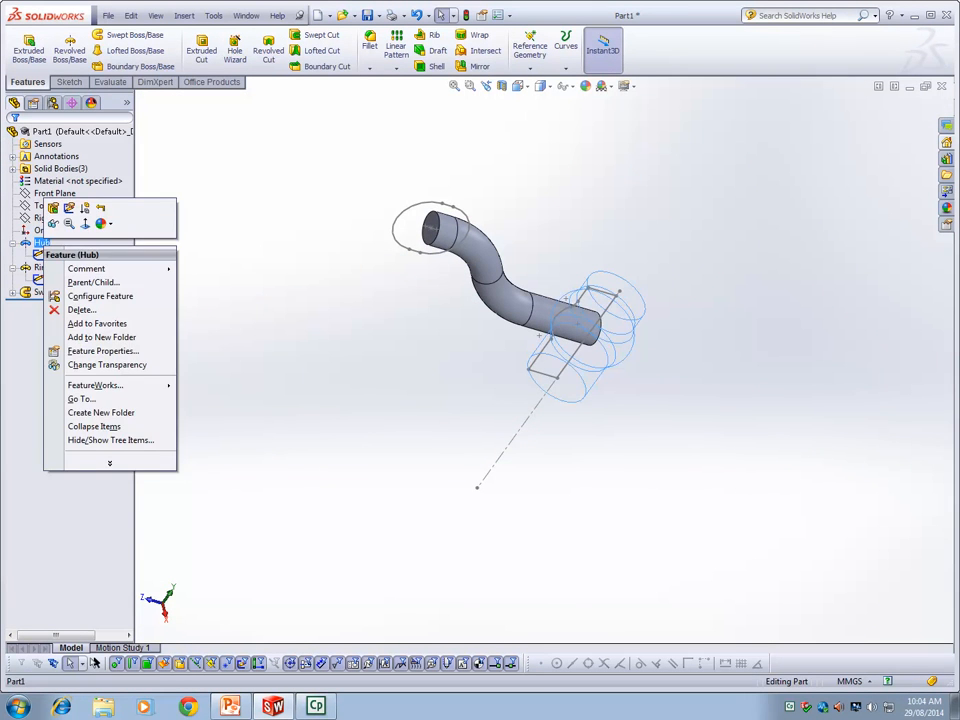
pyautogui.click(53, 223)
pyautogui.rightClick(41, 267)
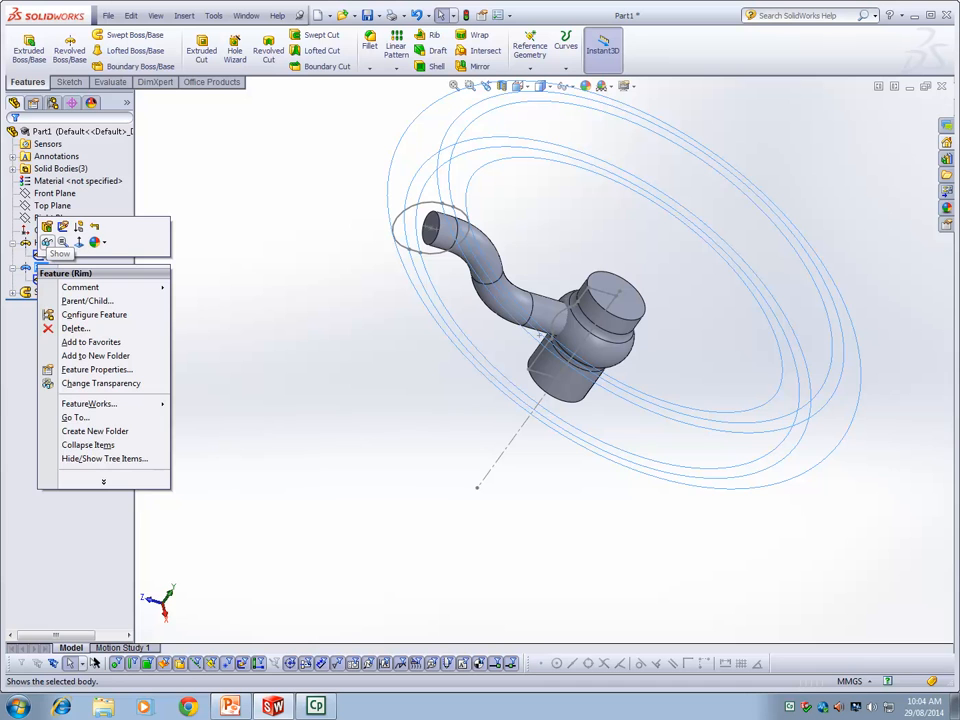
pyautogui.click(47, 242)
pyautogui.moveTo(326, 332); pyautogui.dragTo(259, 358, button='middle')
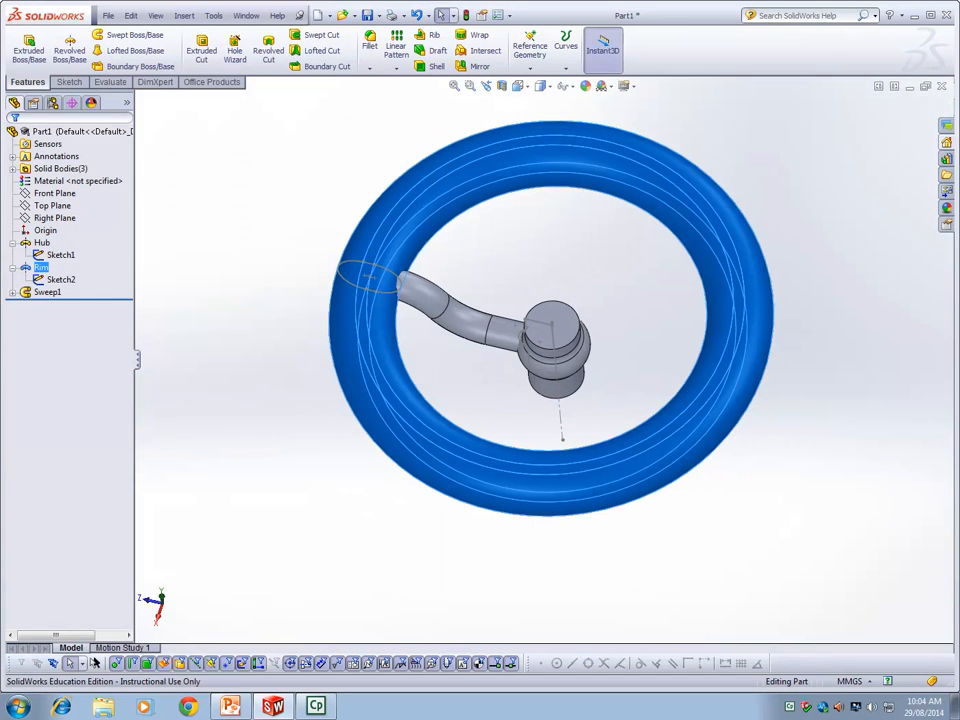
pyautogui.click(396, 68)
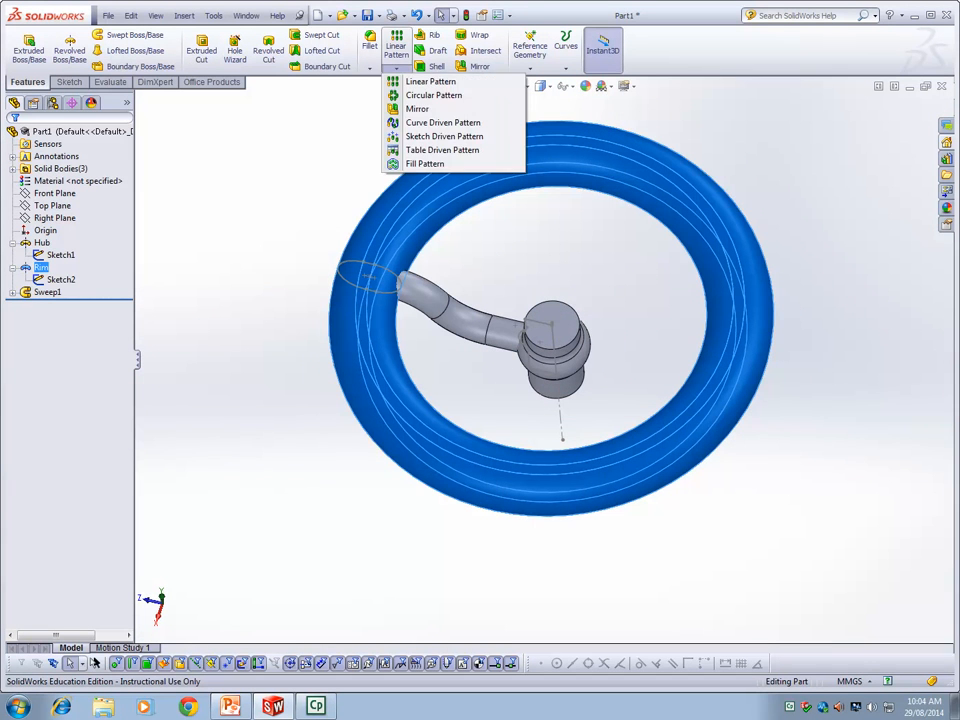
pyautogui.click(433, 95)
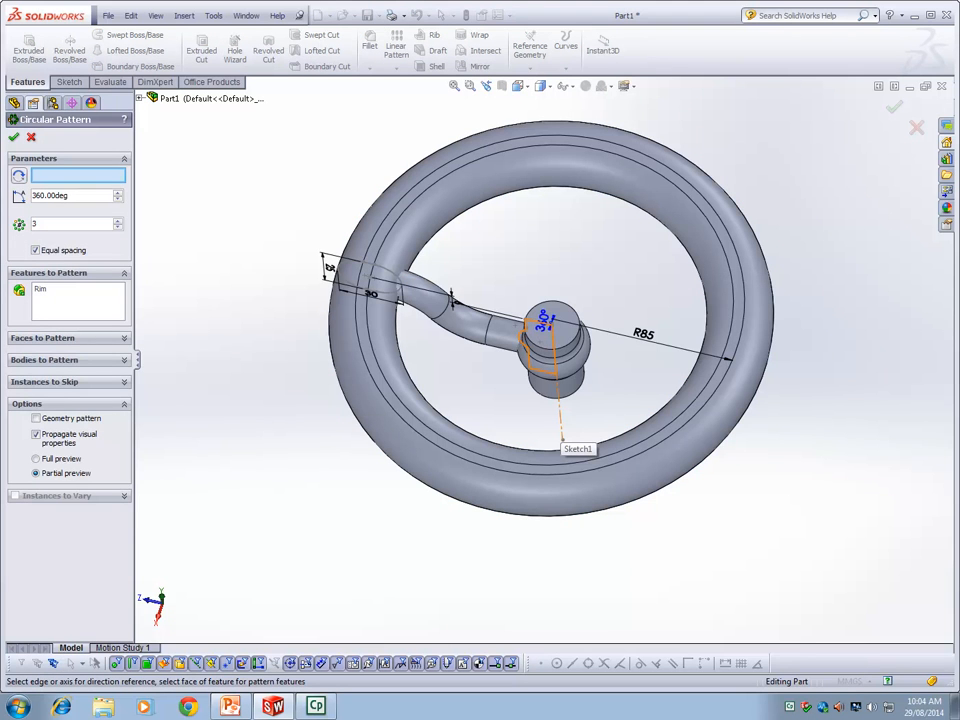
pyautogui.click(562, 438)
pyautogui.press('Escape')
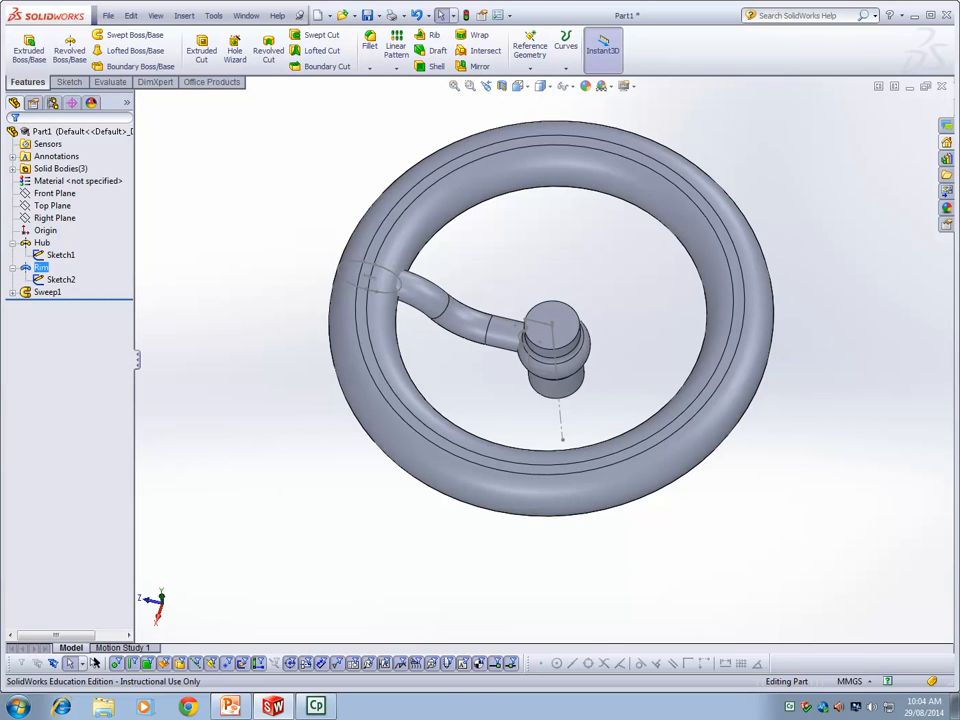
pyautogui.click(561, 408)
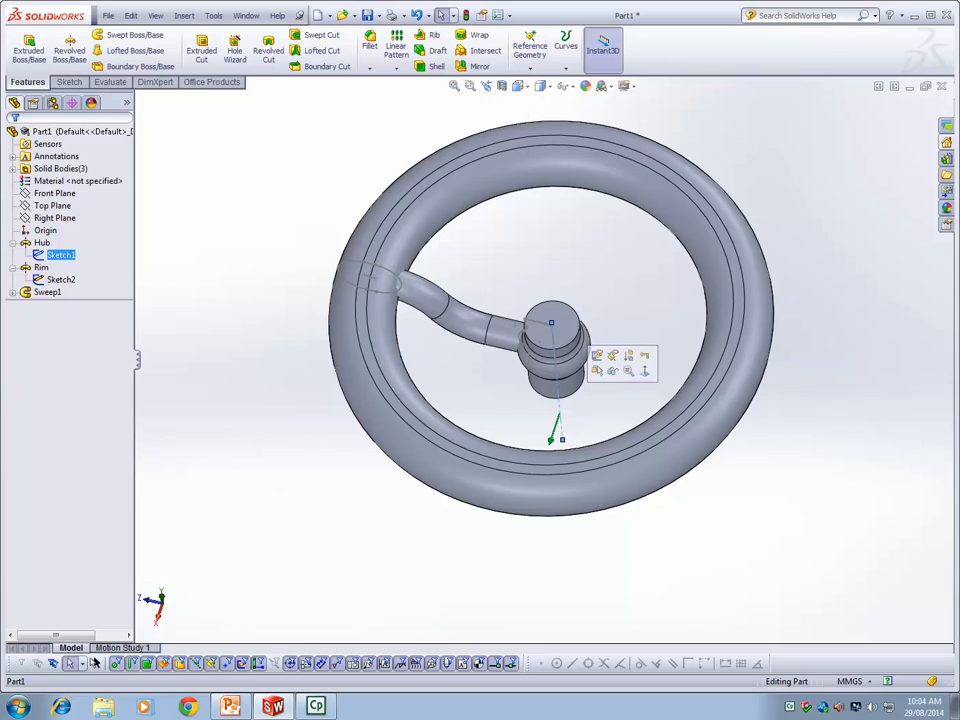
pyautogui.click(396, 68)
pyautogui.click(420, 94)
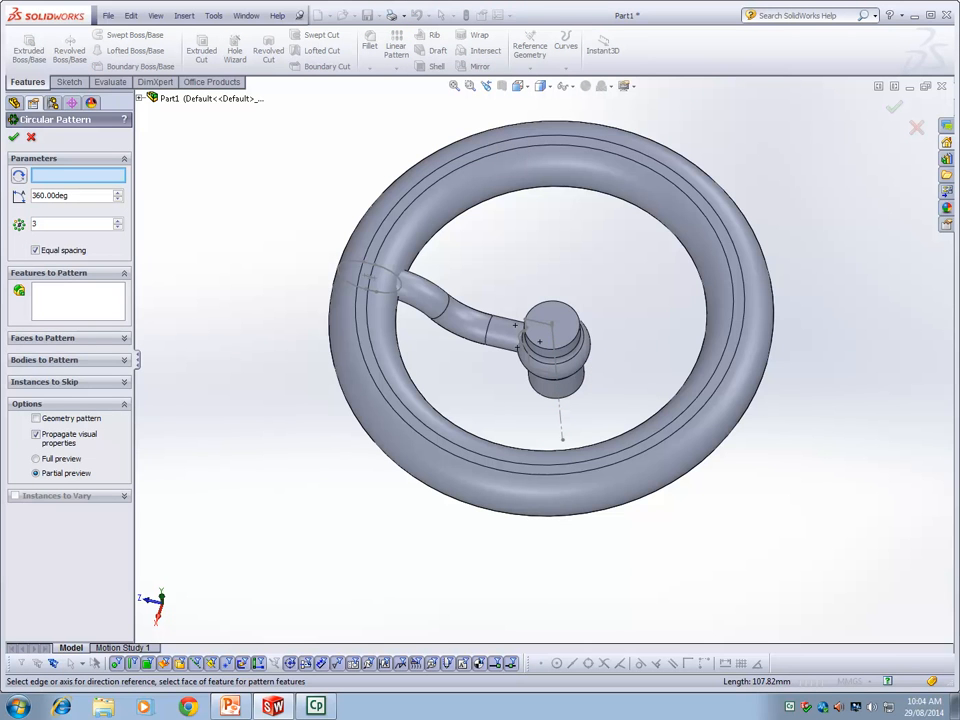
pyautogui.click(553, 333)
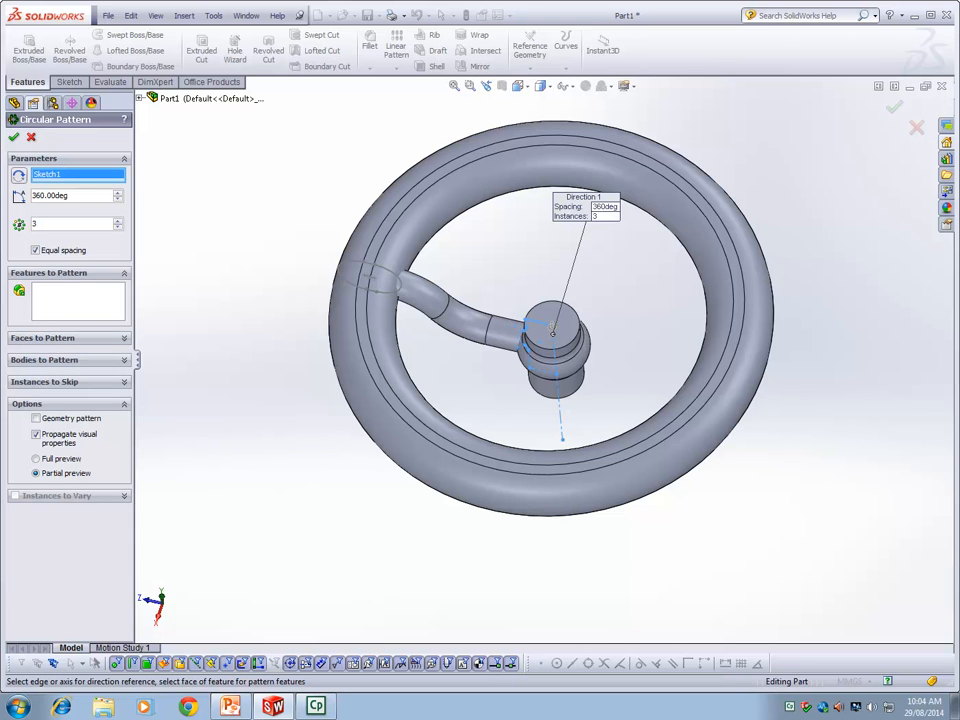
pyautogui.click(114, 184)
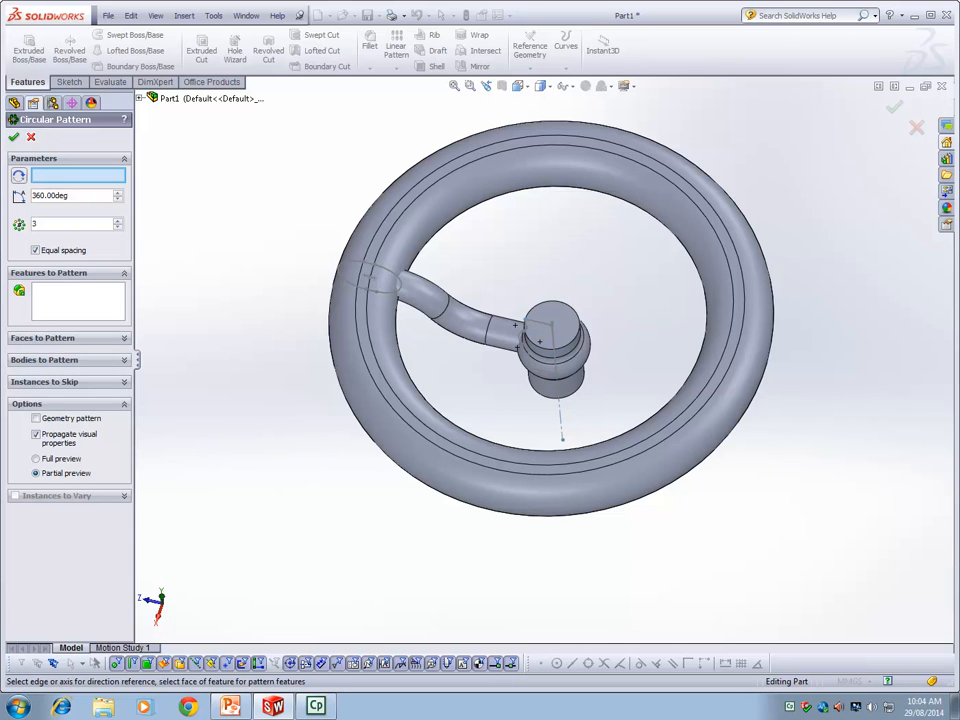
pyautogui.press('Escape')
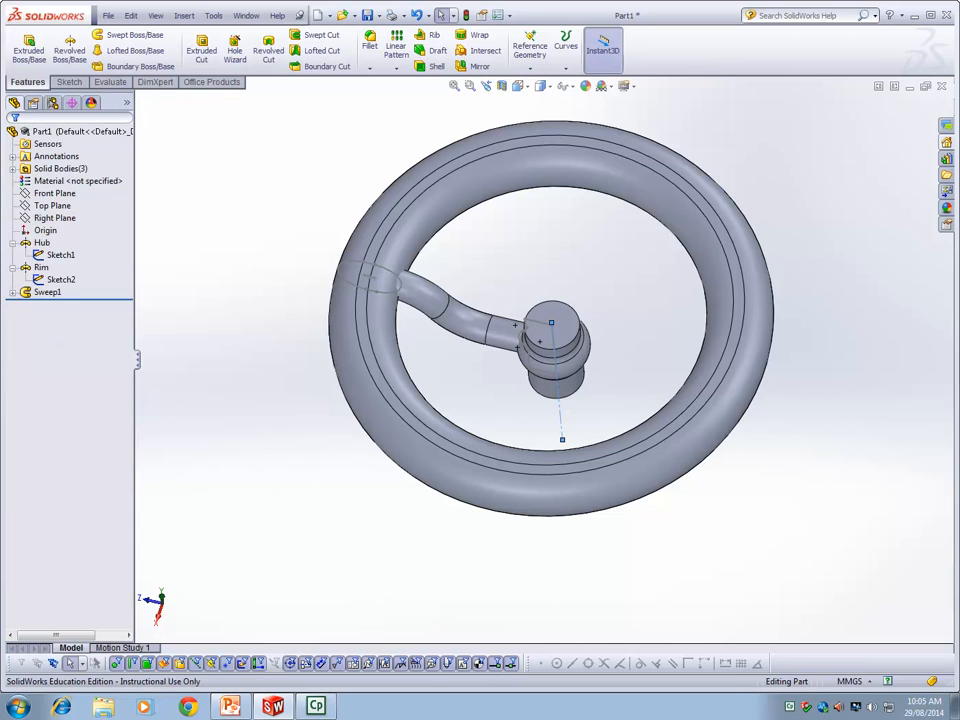
pyautogui.moveTo(215, 440); pyautogui.dragTo(249, 261, button='middle')
pyautogui.press('Escape')
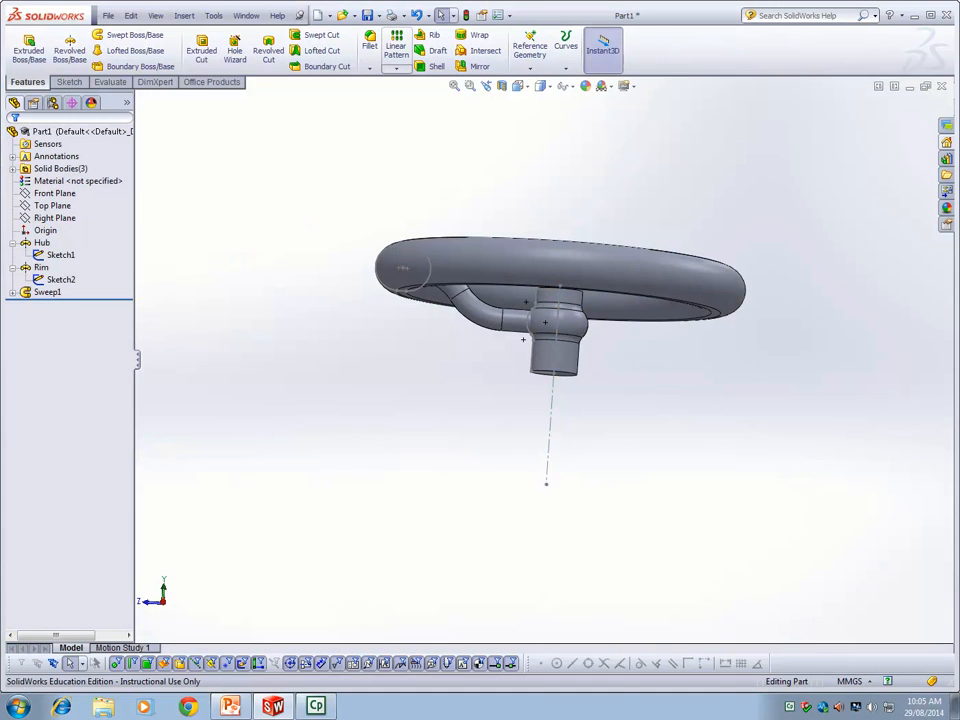
# Step: Try a circular pattern of the Sweep1 spoke feature about the hub sketch's centreline, with 3 equally spaced instances over 360°
pyautogui.click(396, 68)
pyautogui.click(435, 94)
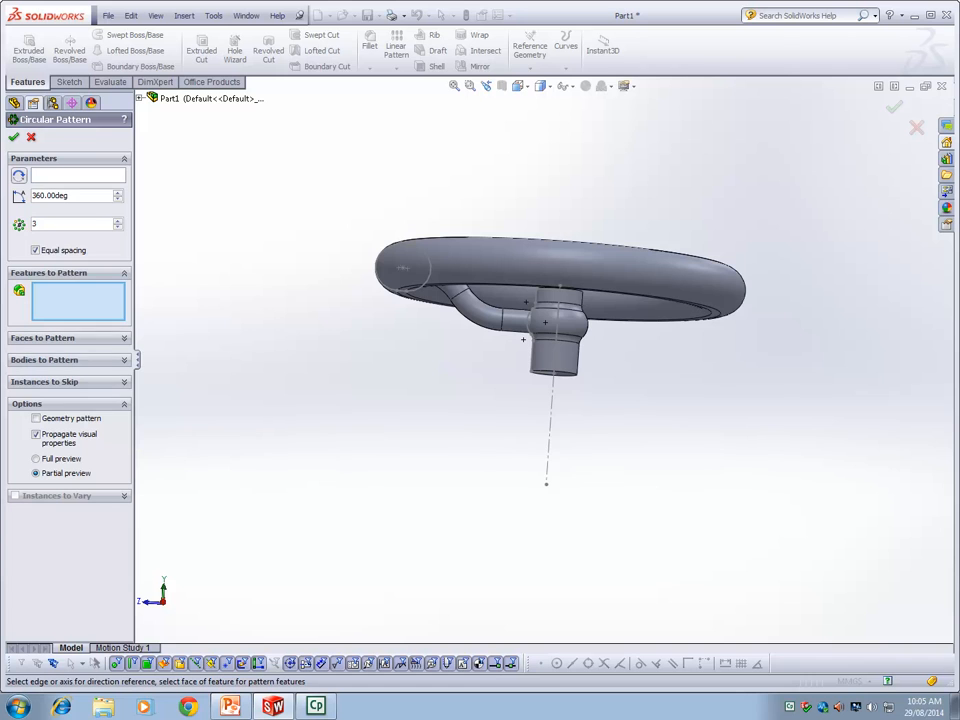
pyautogui.click(78, 175)
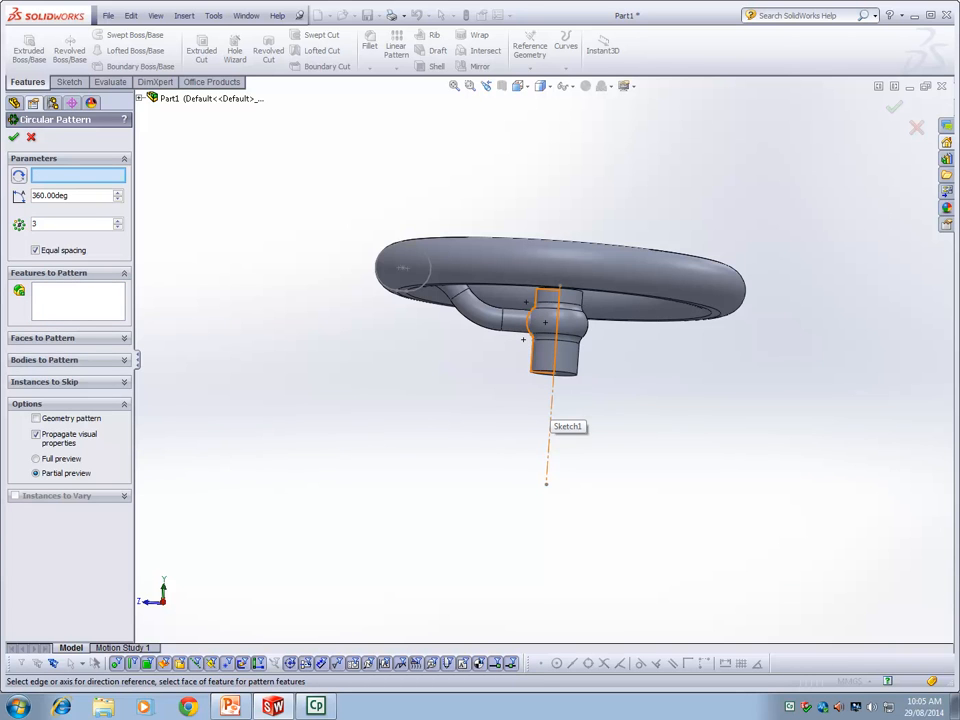
pyautogui.click(549, 418)
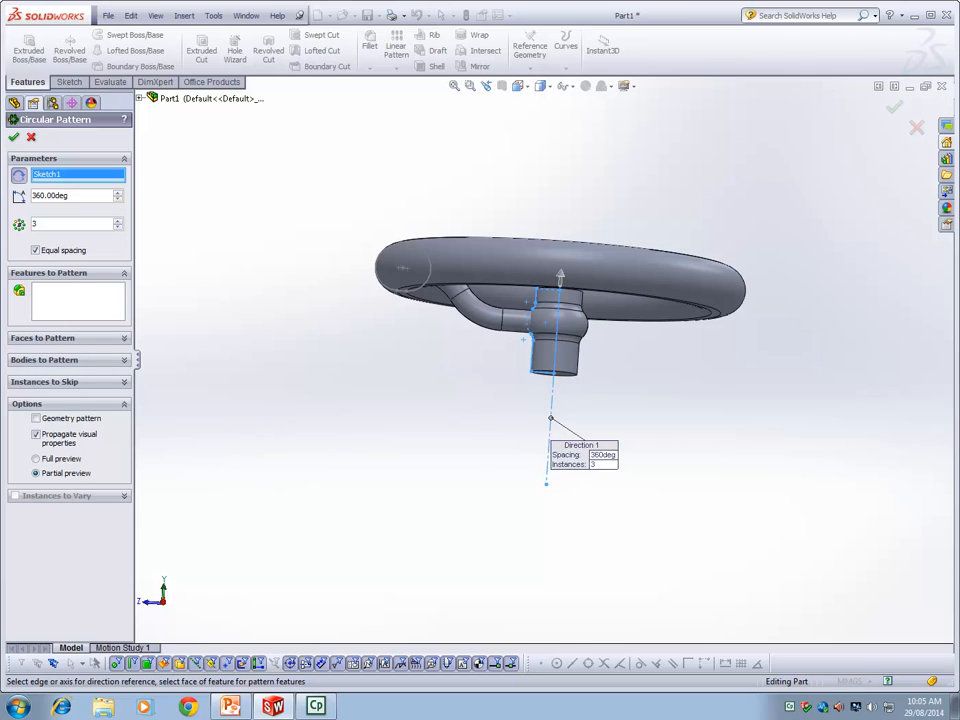
pyautogui.moveTo(415, 625); pyautogui.dragTo(392, 575, button='middle')
pyautogui.click(78, 300)
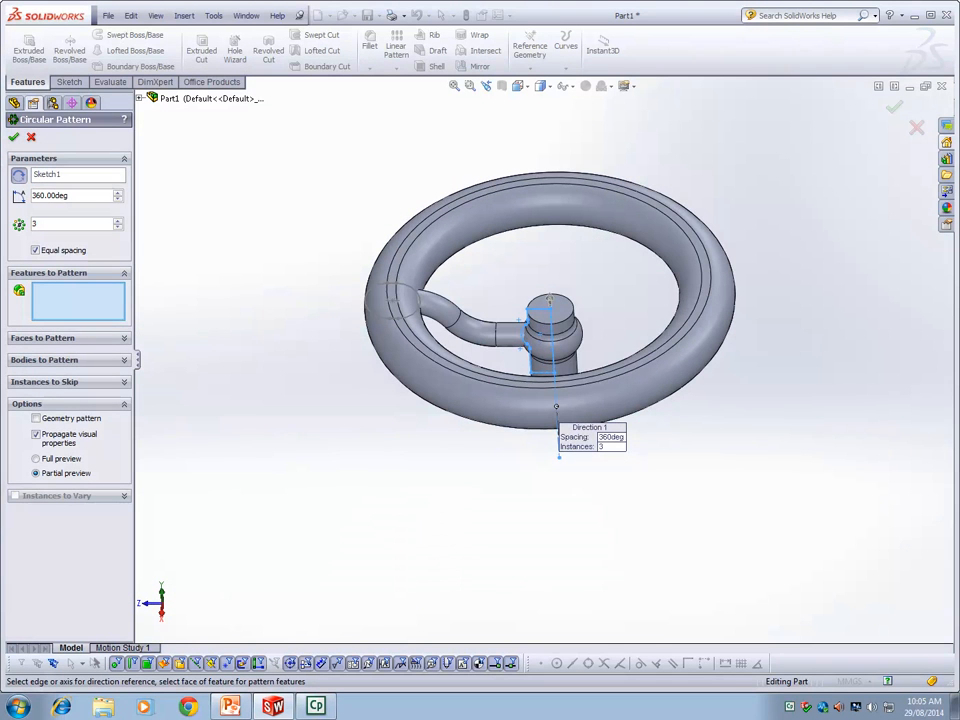
pyautogui.click(139, 98)
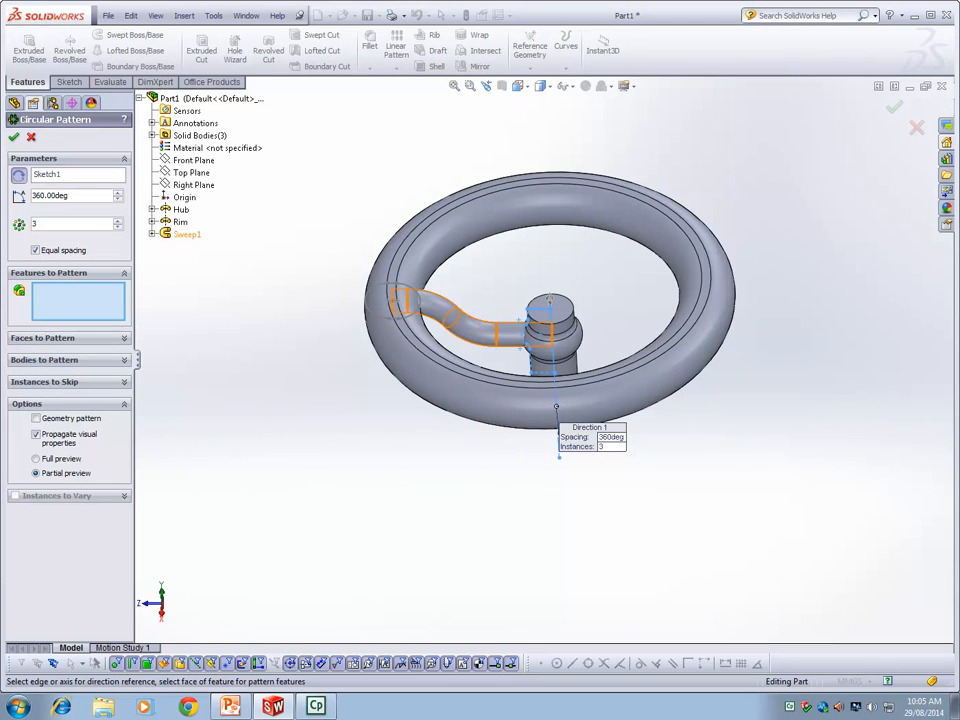
pyautogui.click(187, 234)
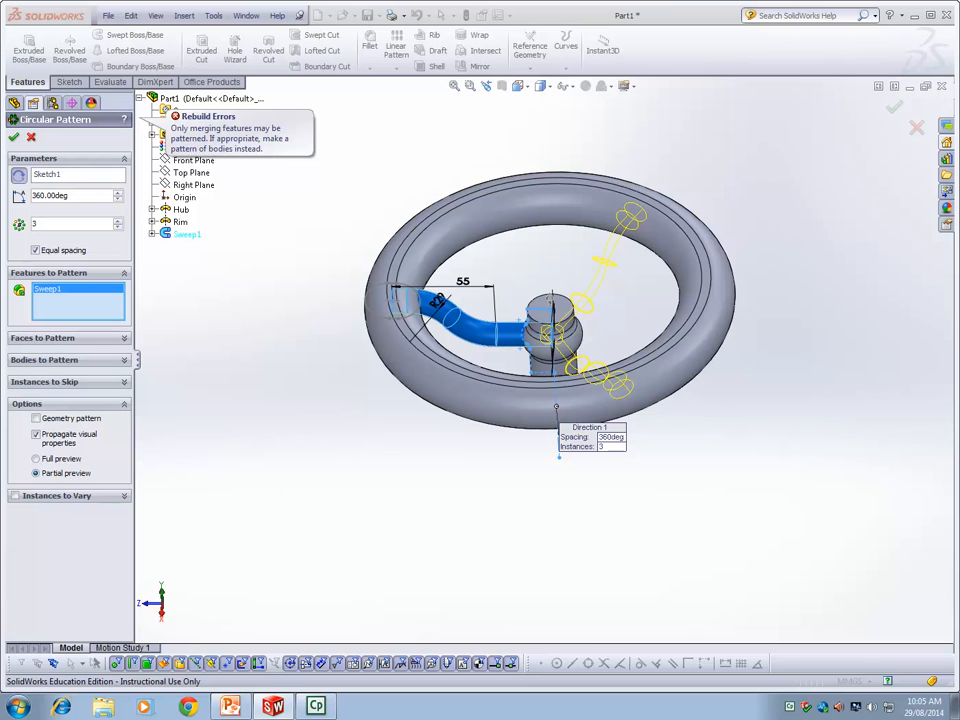
pyautogui.moveTo(261, 377)
pyautogui.mouseDown(button='middle')
pyautogui.moveTo(245, 401)
pyautogui.moveTo(274, 369)
pyautogui.moveTo(268, 332)
pyautogui.moveTo(236, 414)
pyautogui.moveTo(279, 435)
pyautogui.moveTo(298, 407)
pyautogui.moveTo(281, 405)
pyautogui.moveTo(257, 345)
pyautogui.moveTo(311, 311)
pyautogui.moveTo(336, 326)
pyautogui.moveTo(288, 354)
pyautogui.moveTo(281, 373)
pyautogui.moveTo(259, 377)
pyautogui.moveTo(277, 379)
pyautogui.mouseUp(button='middle')
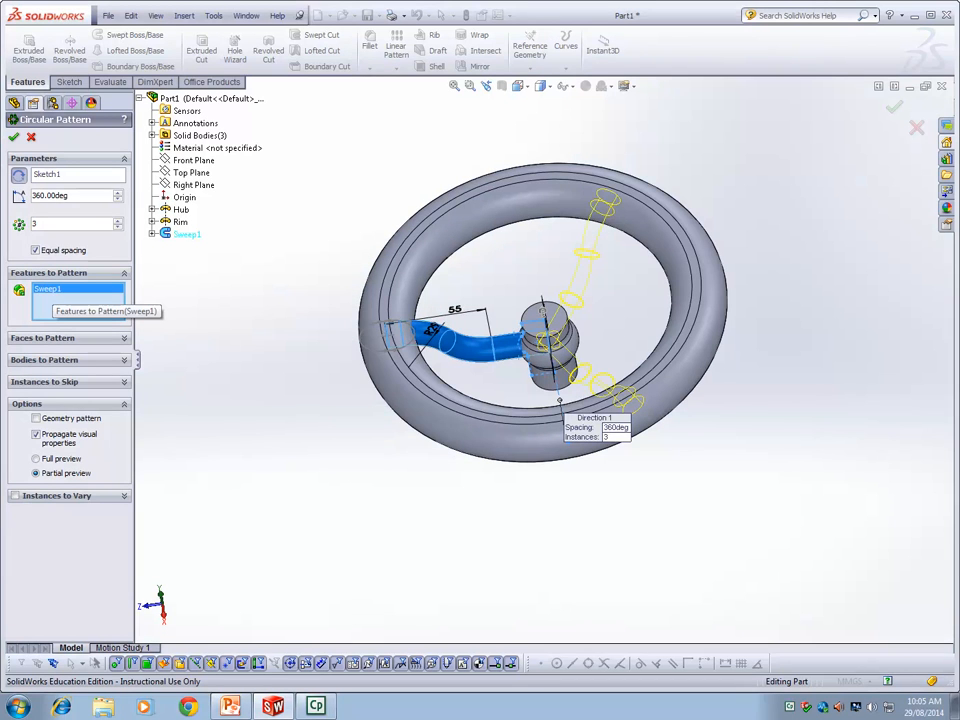
pyautogui.rightClick(63, 292)
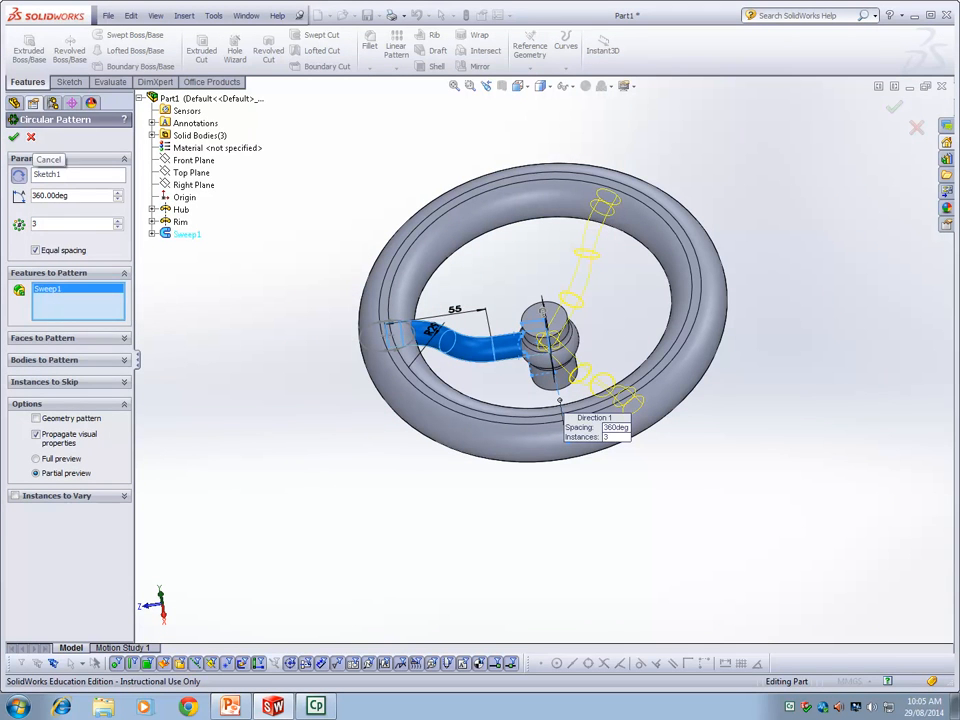
pyautogui.click(31, 137)
# Step: Hide the sketches of the Rim and Hub features and expand the Sweep1 feature to list its sketches
pyautogui.click(61, 279)
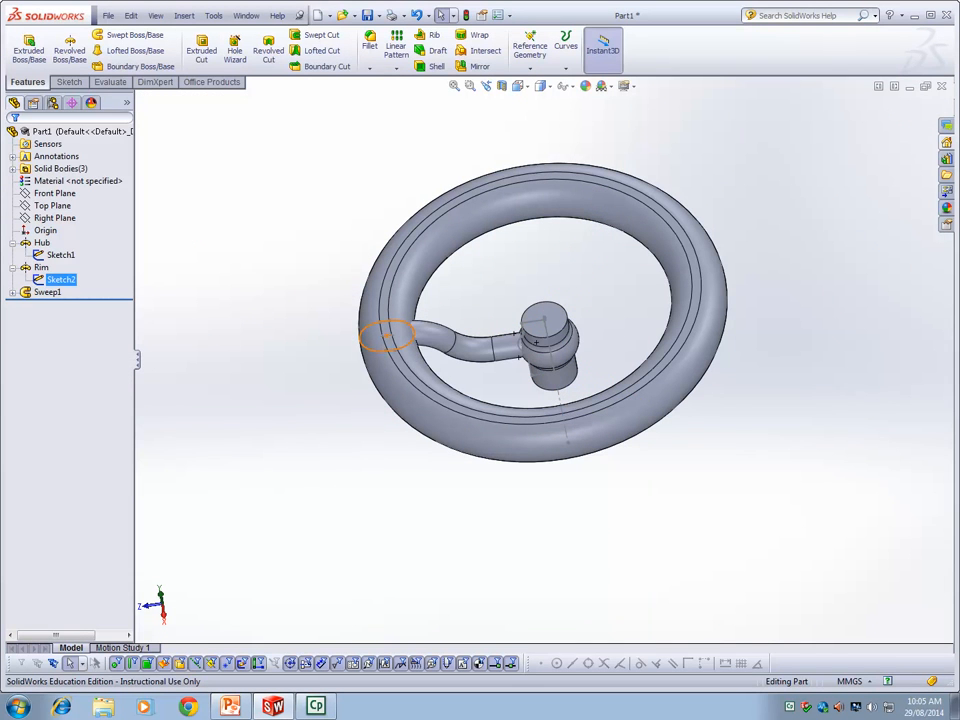
pyautogui.rightClick(50, 280)
pyautogui.click(55, 260)
pyautogui.rightClick(58, 255)
pyautogui.click(65, 235)
pyautogui.click(12, 292)
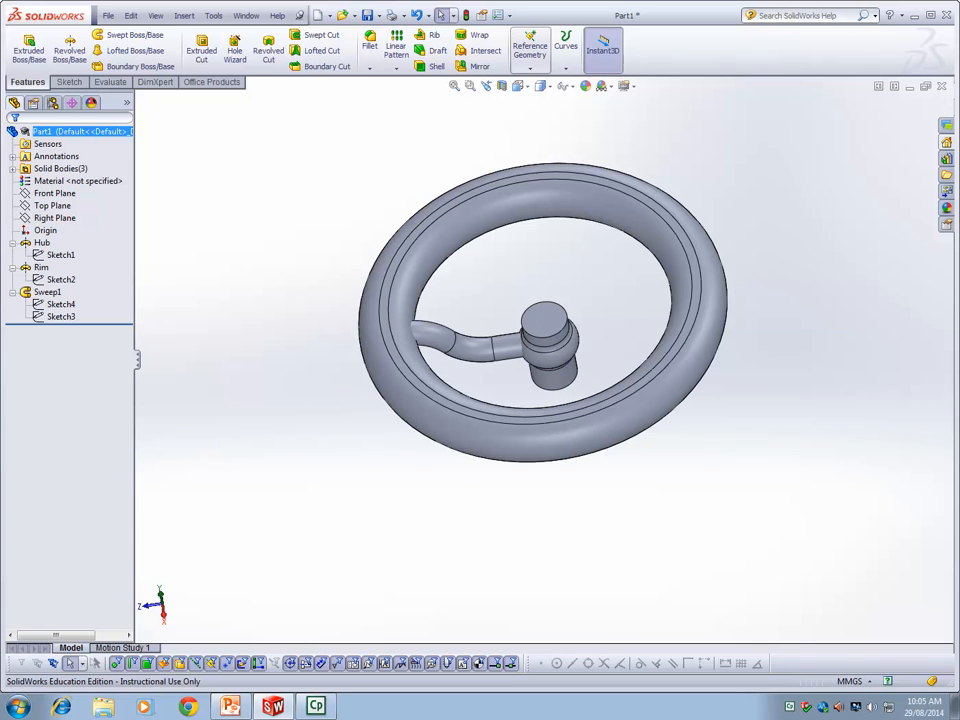
# Step: Turn on the display of temporary axes in the model
pyautogui.click(530, 68)
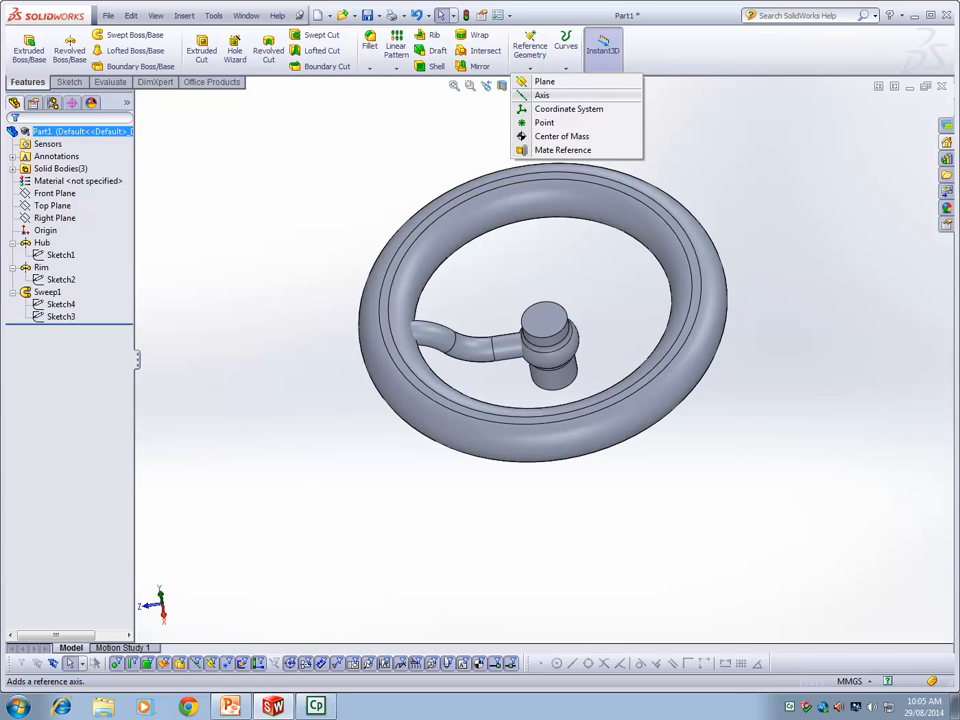
pyautogui.click(156, 16)
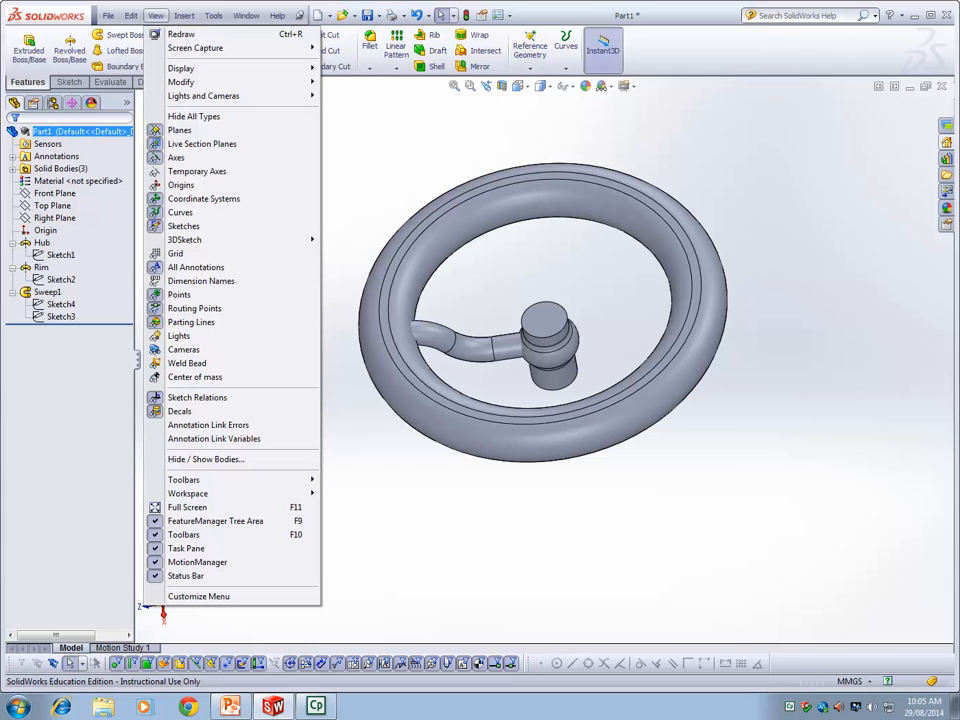
pyautogui.click(197, 171)
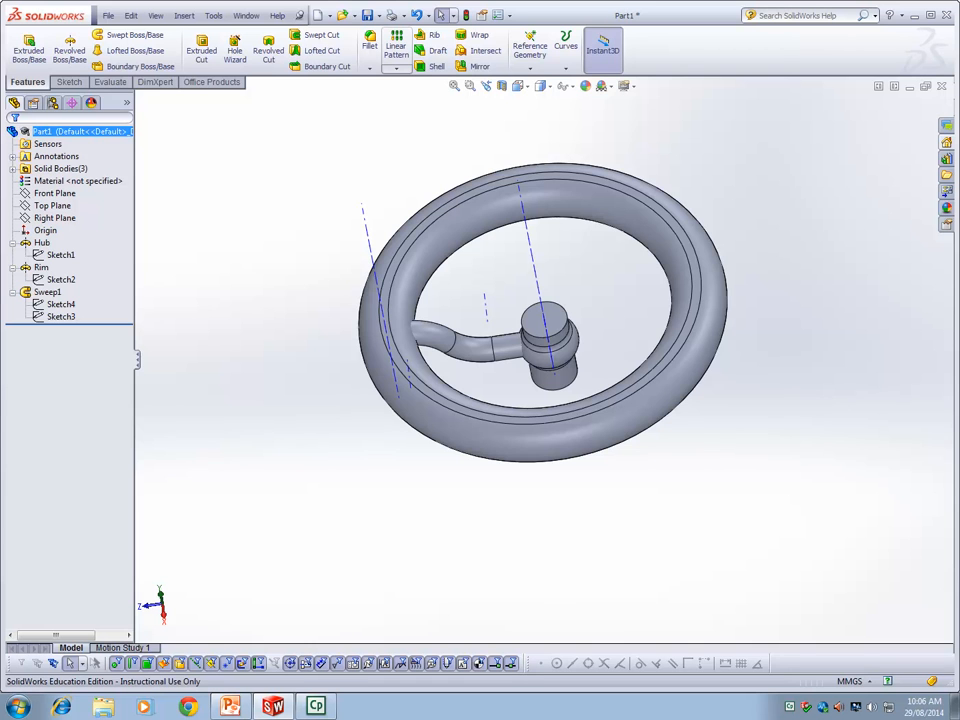
# Step: Try to pattern the Sweep1 feature around the hub's temporary axis with 3 equally spaced instances over 360°
pyautogui.click(396, 68)
pyautogui.click(433, 95)
pyautogui.click(530, 245)
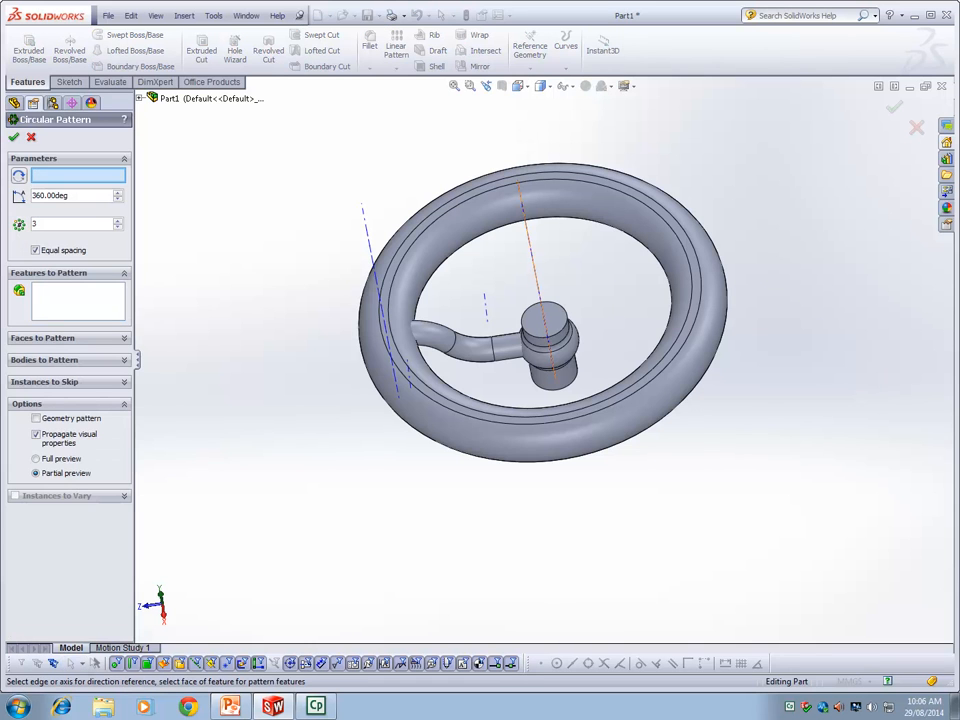
pyautogui.click(555, 374)
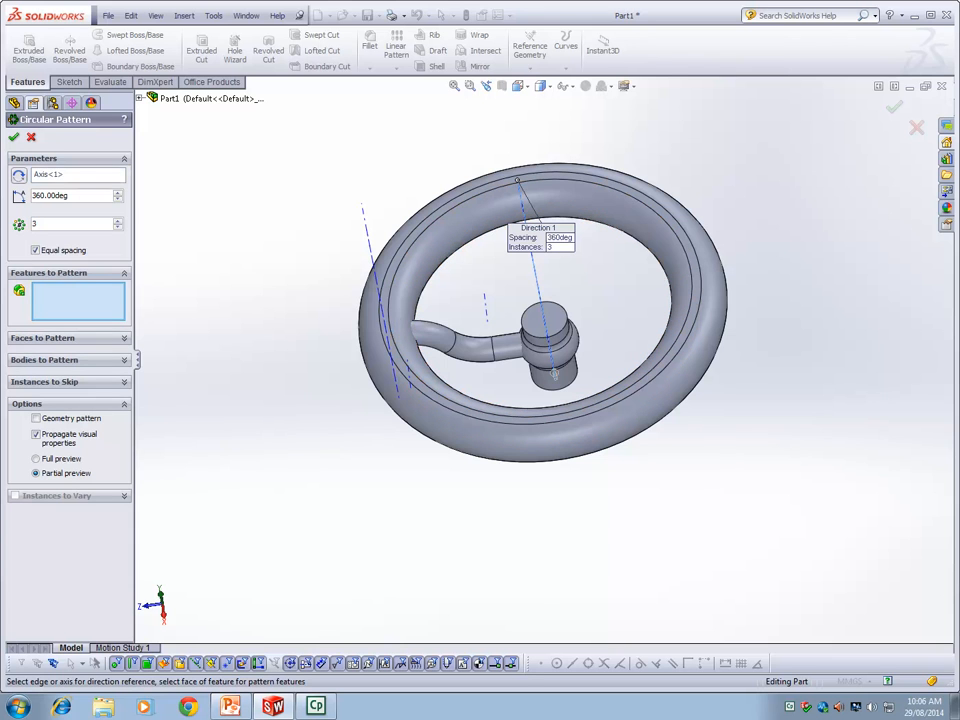
pyautogui.click(139, 97)
pyautogui.click(187, 234)
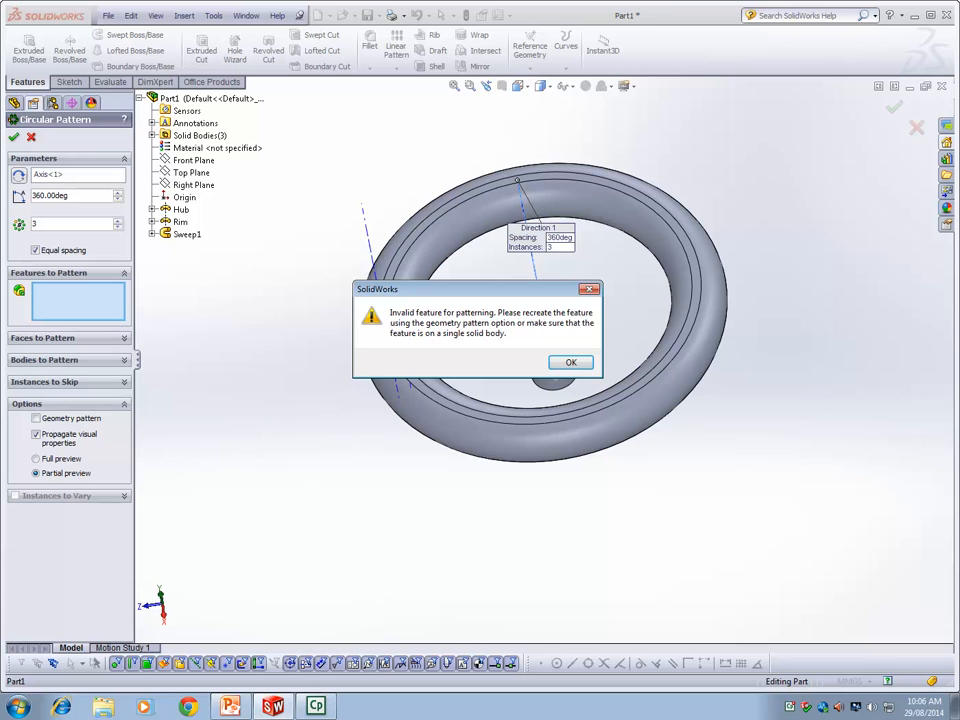
pyautogui.click(571, 362)
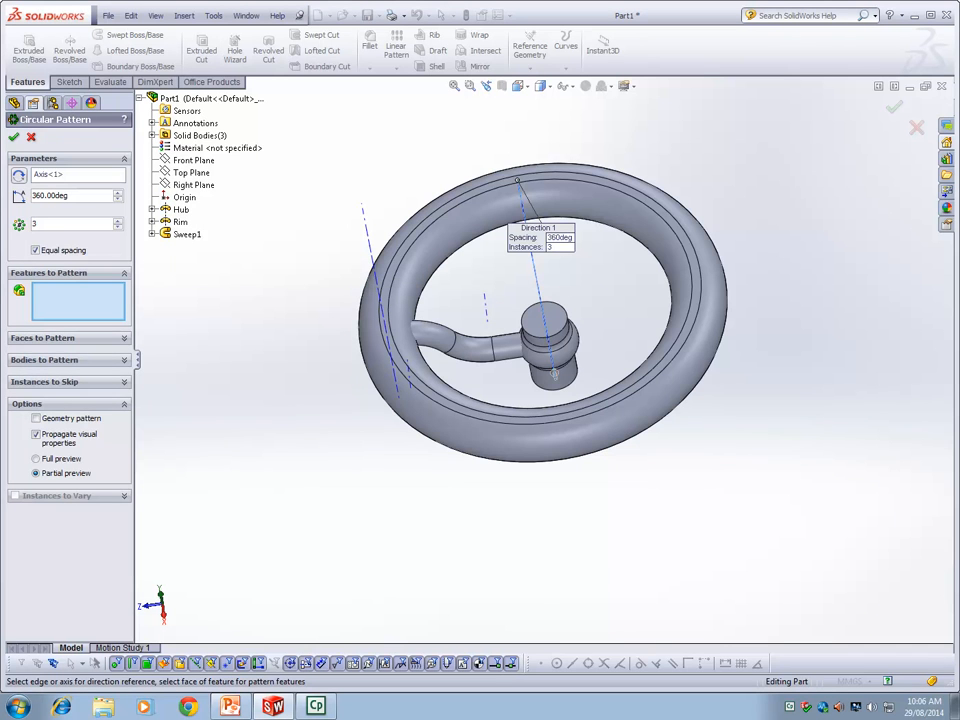
pyautogui.click(152, 234)
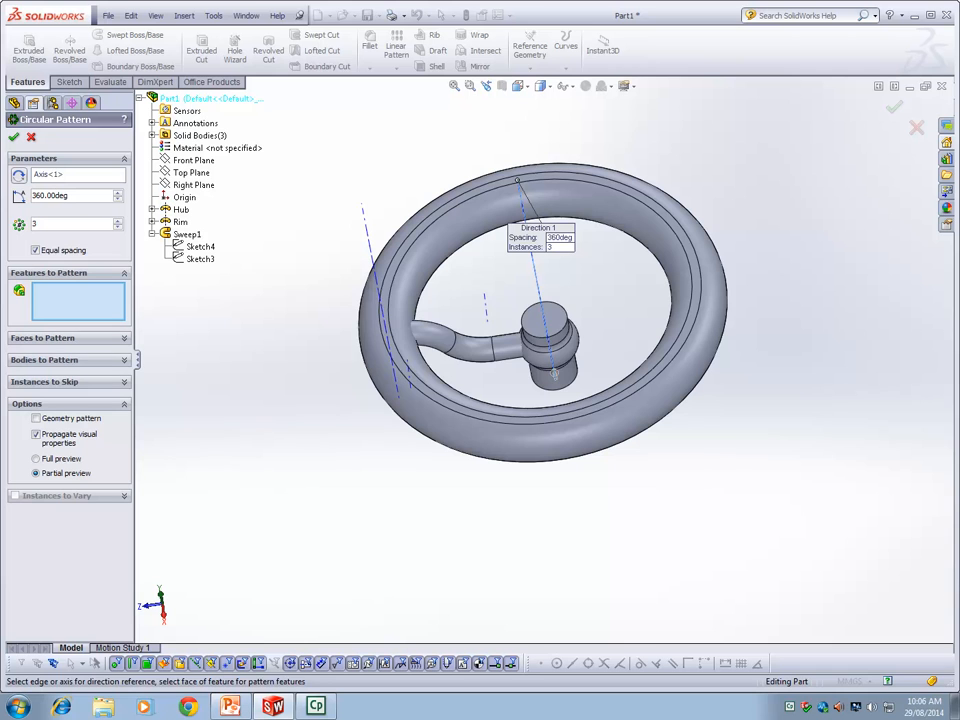
pyautogui.click(554, 373)
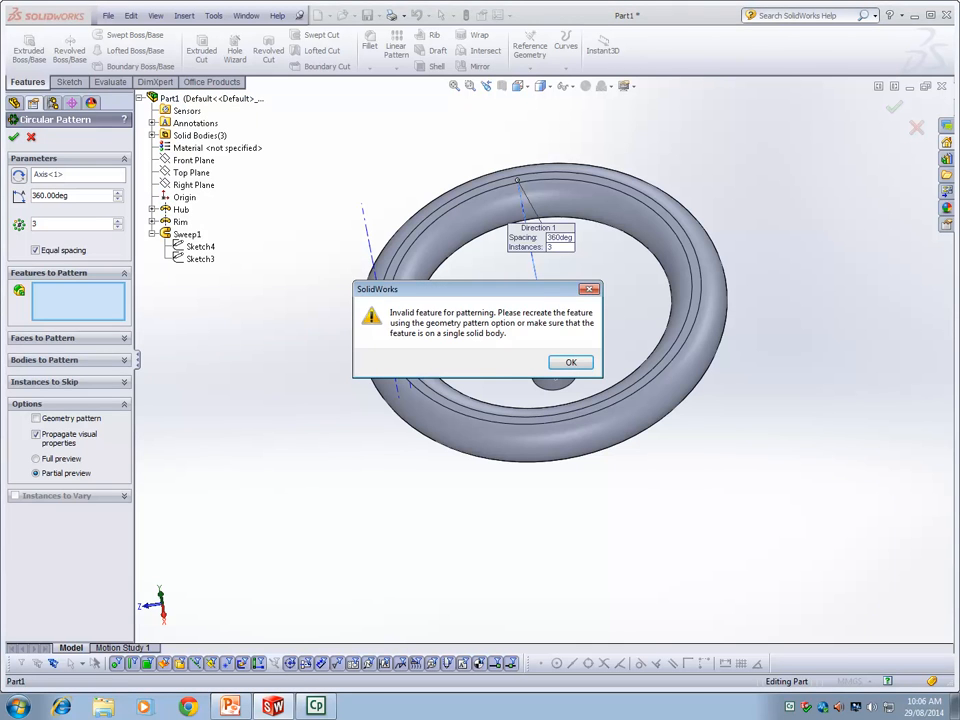
pyautogui.press('Return')
# Step: Try to switch the circular pattern to patterning bodies instead of features, and abandon the pattern
pyautogui.moveTo(554, 373); pyautogui.dragTo(289, 354, button='middle')
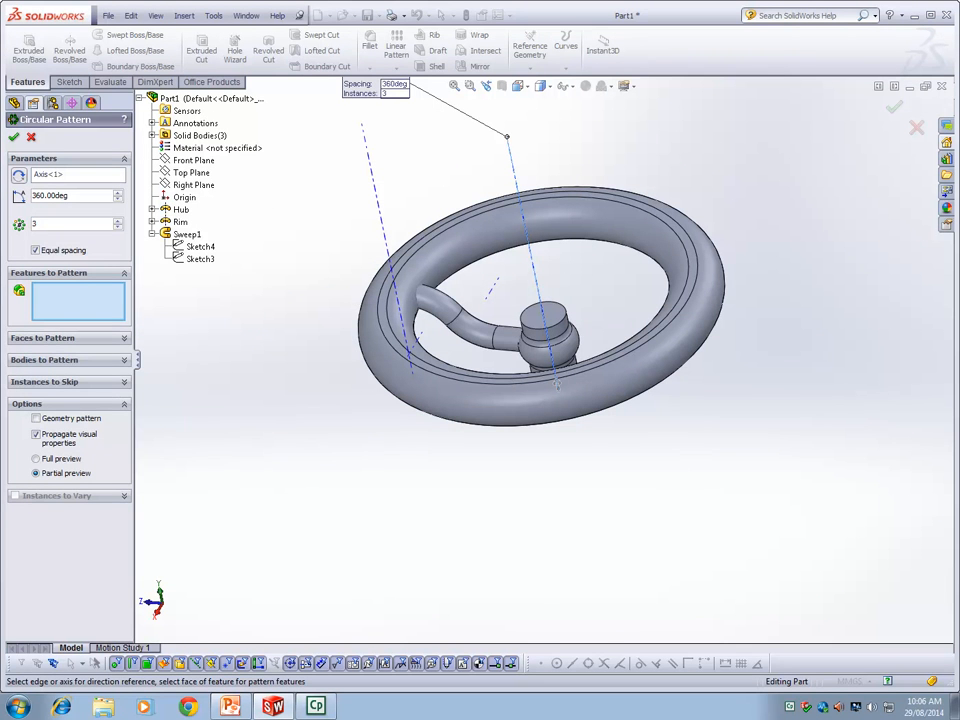
pyautogui.click(44, 359)
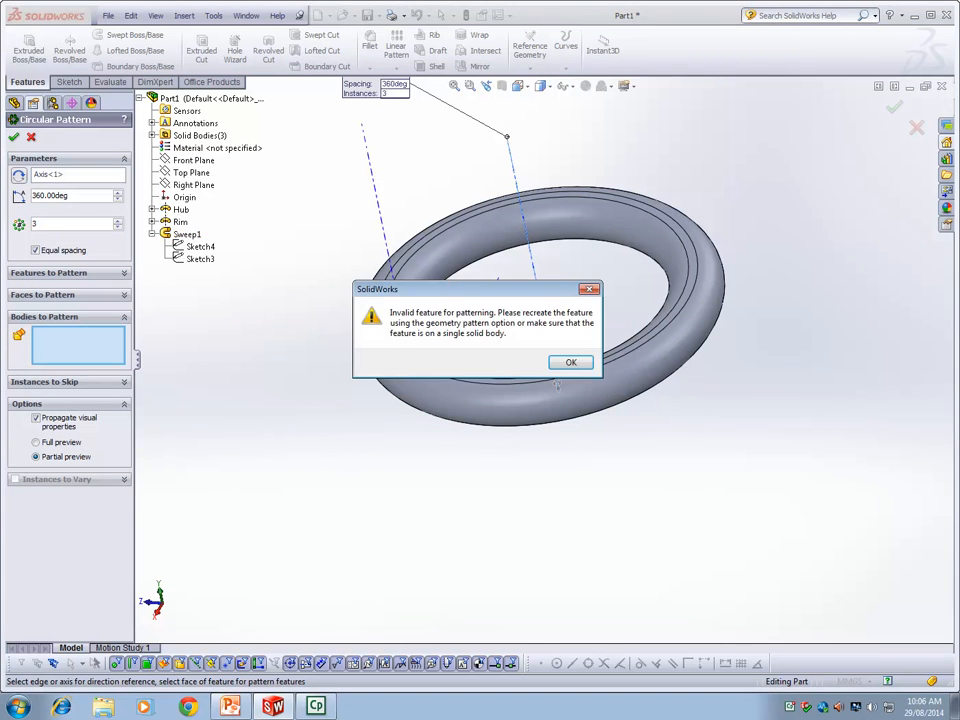
pyautogui.press('Return')
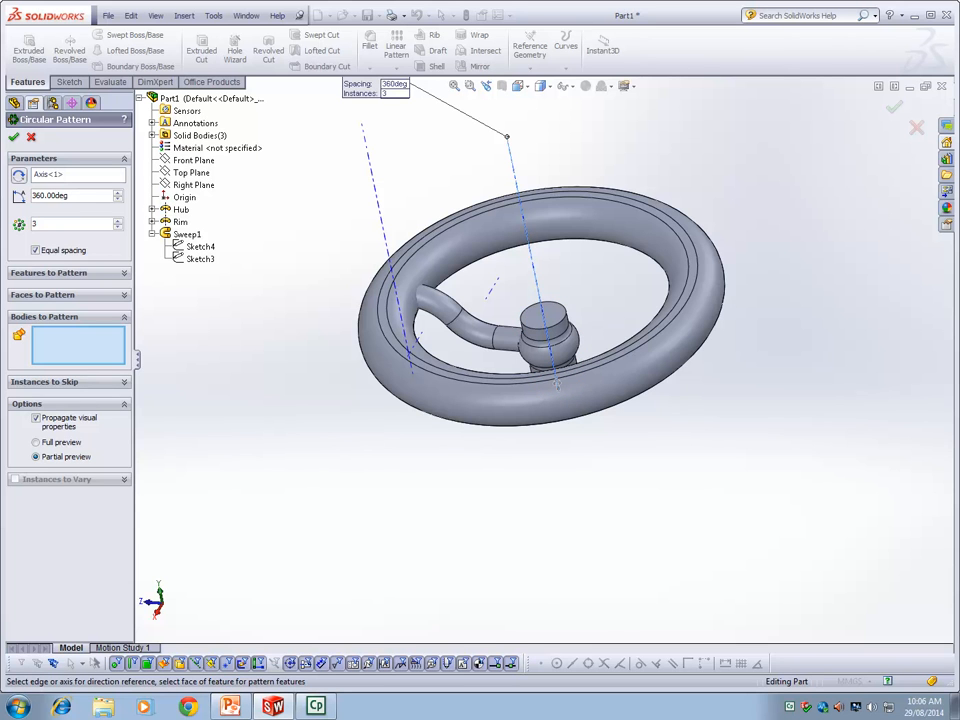
pyautogui.press('Escape')
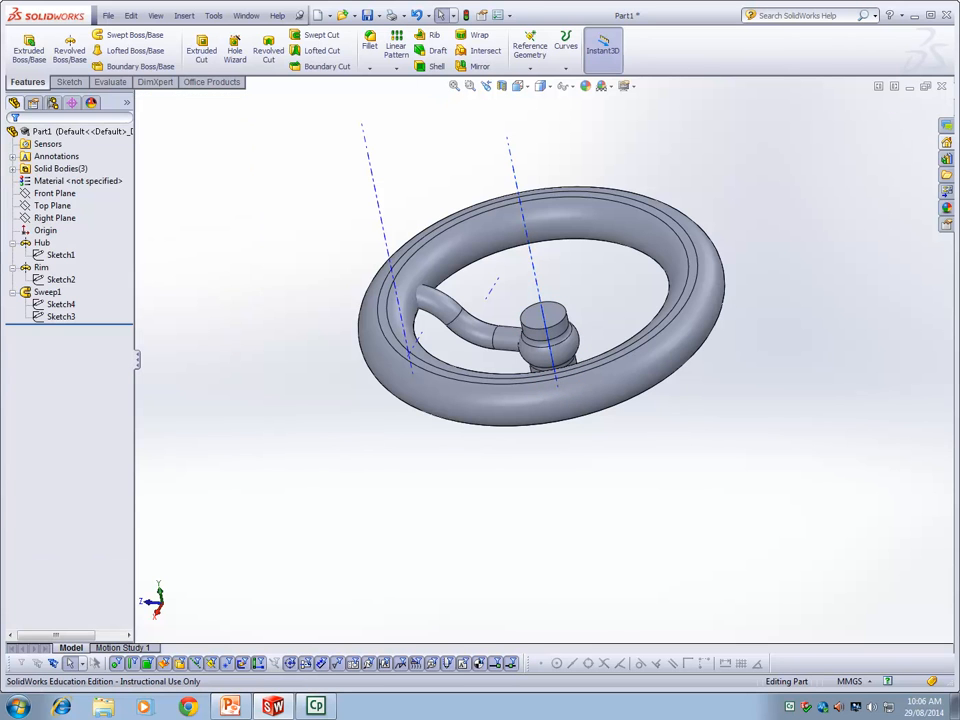
# Step: Try to circular-pattern the Sweep1 feature around the hub's temporary axis with 3 equally spaced instances over 360°, and abandon the pattern
pyautogui.moveTo(242, 340)
pyautogui.mouseDown(button='middle')
pyautogui.moveTo(249, 450)
pyautogui.moveTo(219, 450)
pyautogui.moveTo(281, 388)
pyautogui.moveTo(236, 371)
pyautogui.moveTo(197, 416)
pyautogui.moveTo(232, 434)
pyautogui.mouseUp(button='middle')
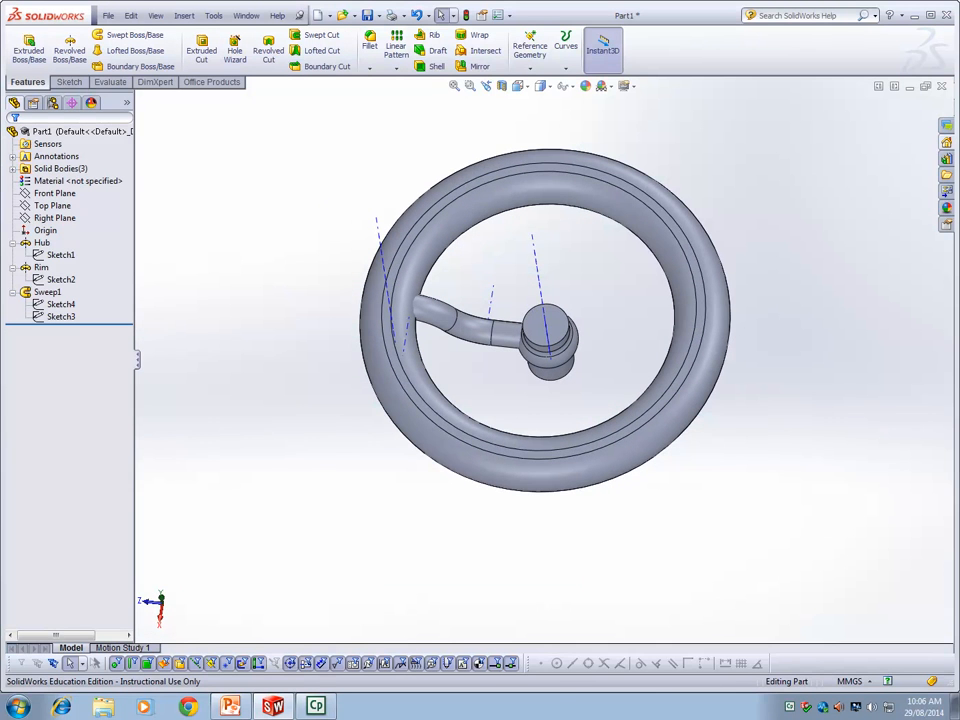
pyautogui.click(396, 68)
pyautogui.click(420, 90)
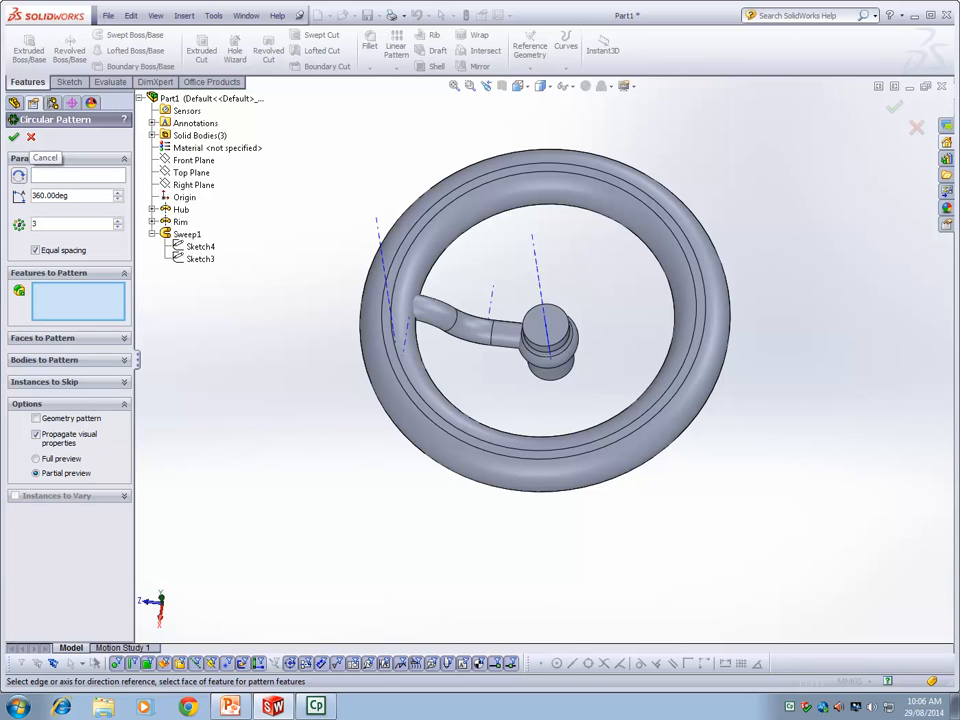
pyautogui.click(549, 356)
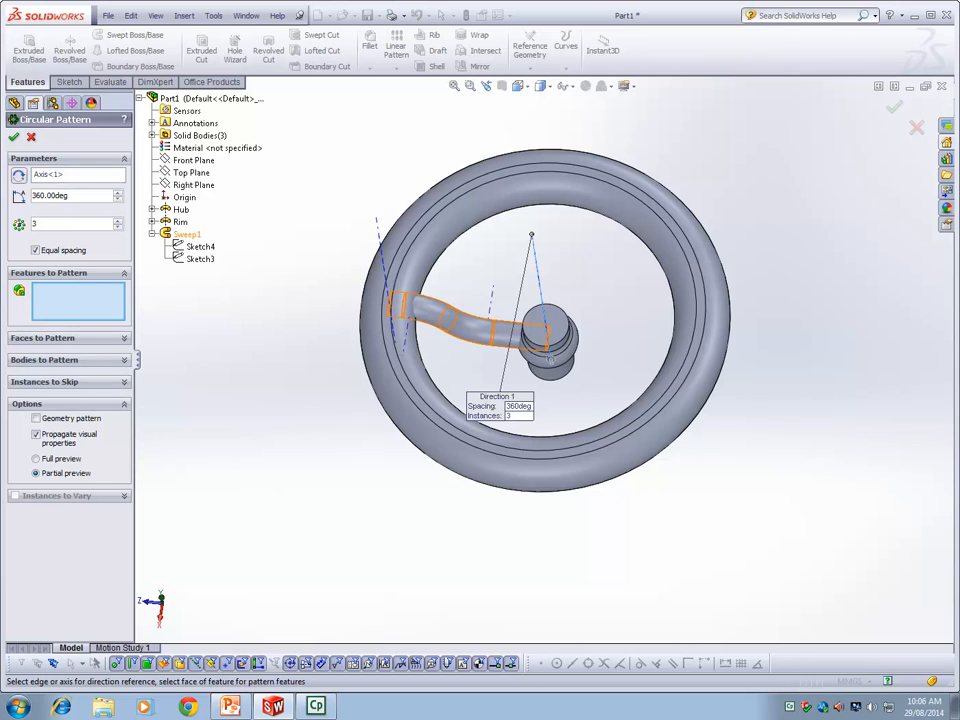
pyautogui.click(187, 234)
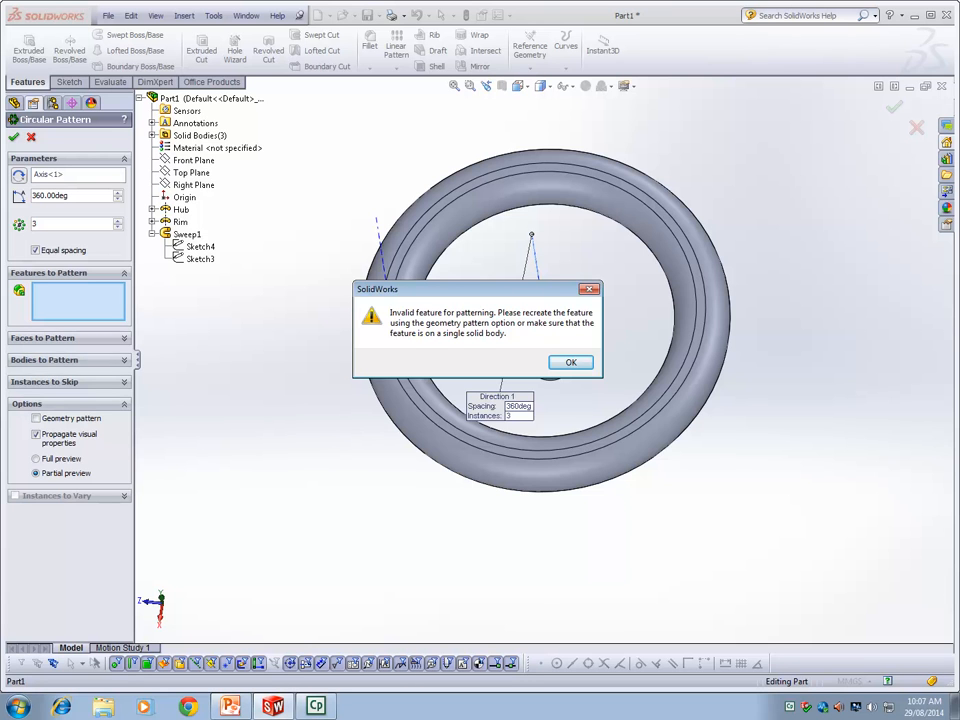
pyautogui.press('Return')
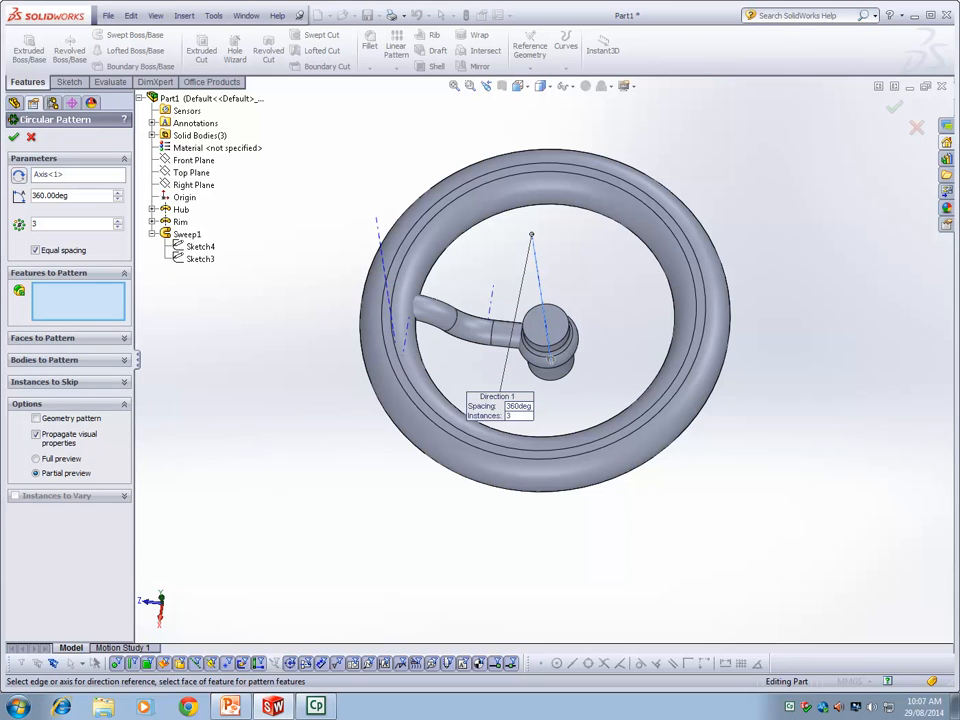
pyautogui.moveTo(371, 369); pyautogui.dragTo(264, 424, button='middle')
pyautogui.press('Escape')
# Step: Open the definition of the Sweep1 feature to examine its profile and path selections, and close it again
pyautogui.click(47, 292)
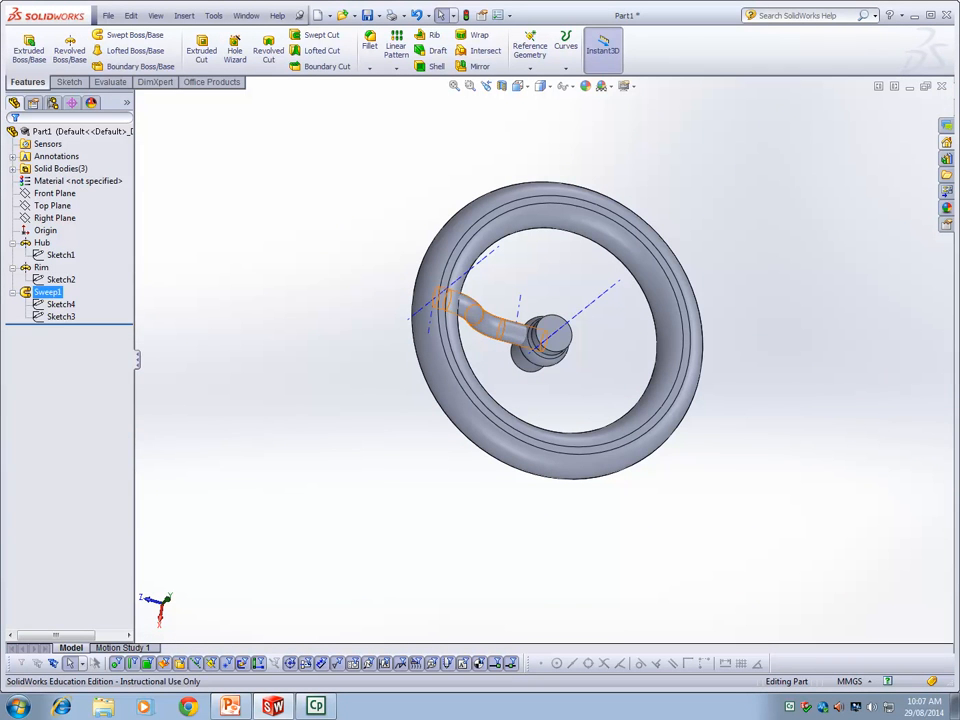
pyautogui.rightClick(47, 292)
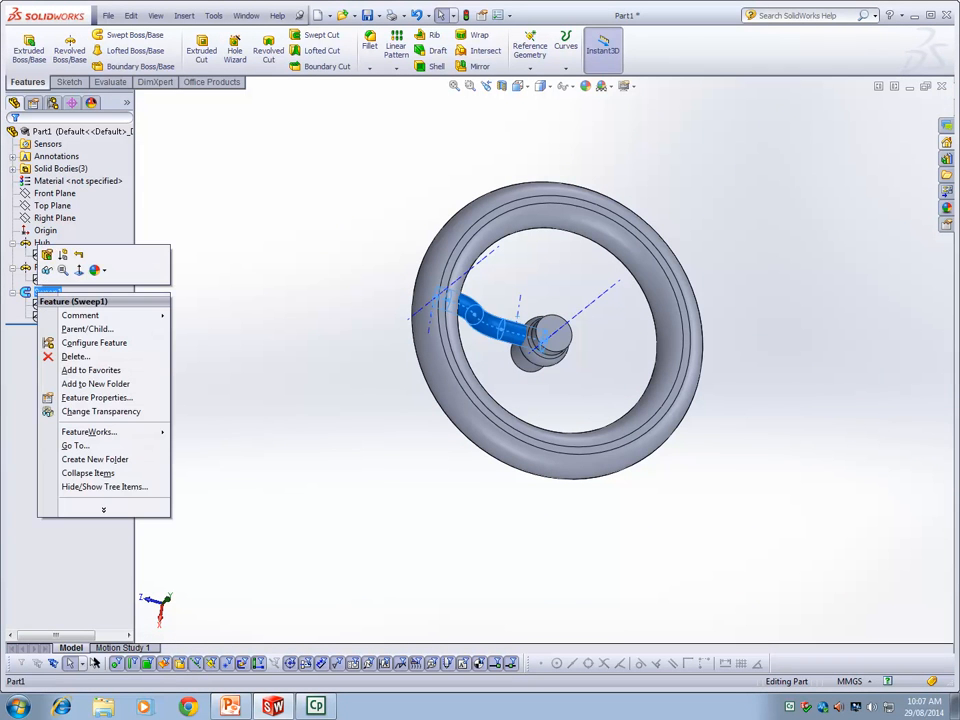
pyautogui.click(47, 254)
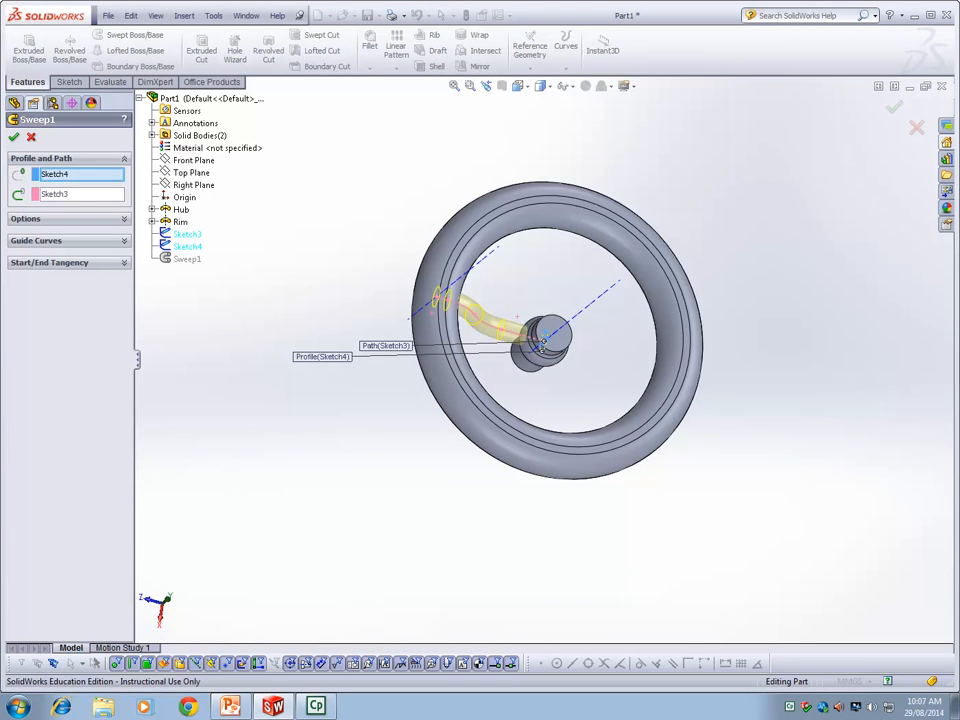
pyautogui.moveTo(215, 380); pyautogui.dragTo(160, 284, button='middle')
pyautogui.click(13, 136)
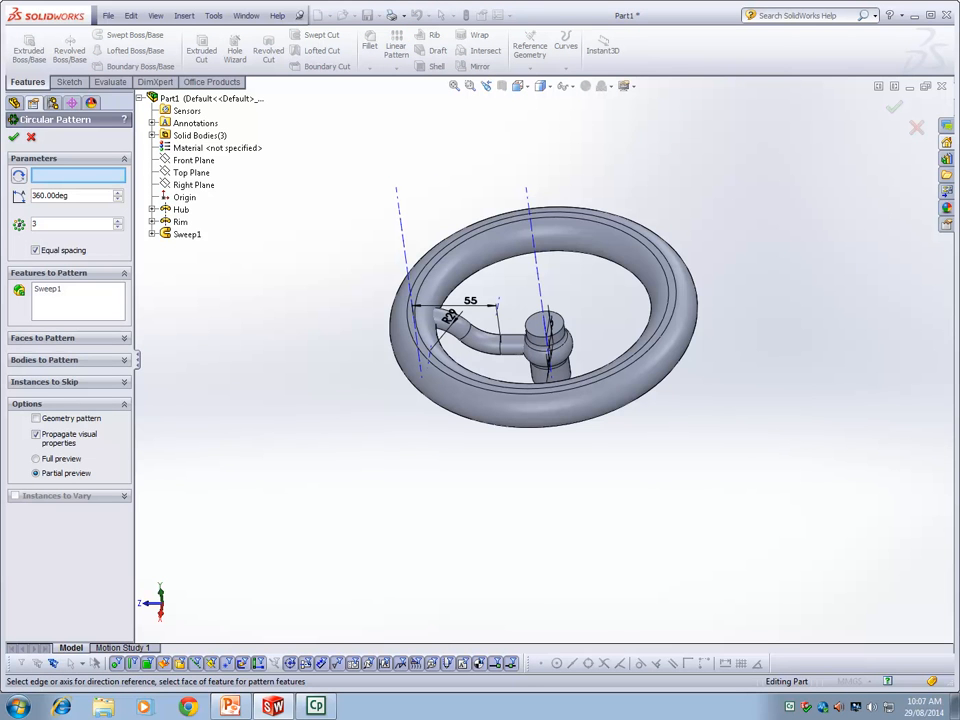
# Step: Leave the circular pattern command and turn off the display of temporary axes in the model
pyautogui.press('Escape')
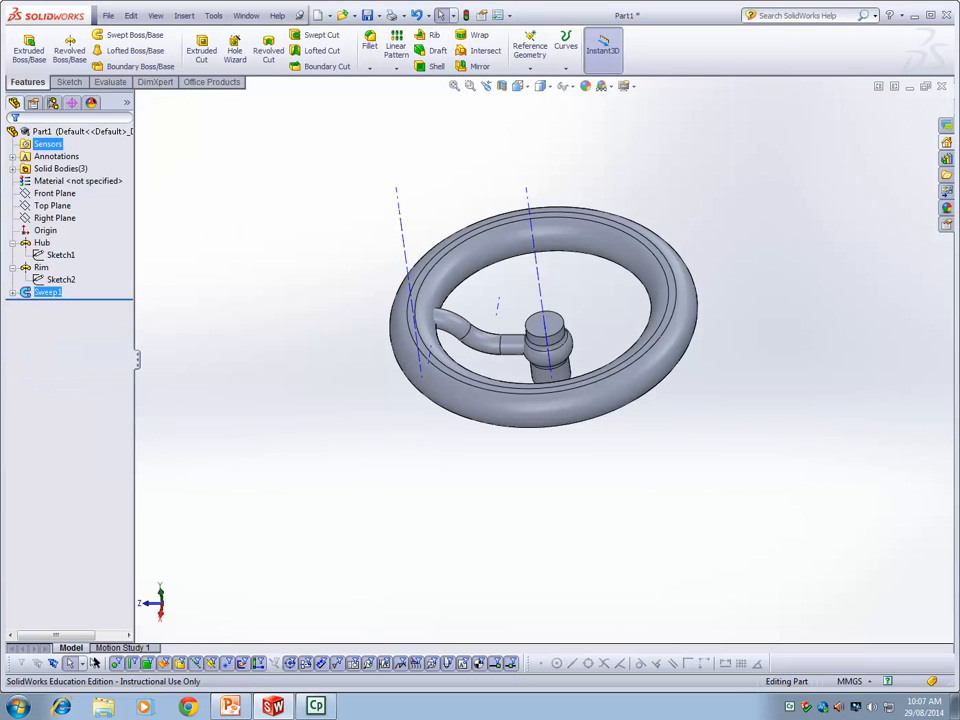
pyautogui.click(396, 68)
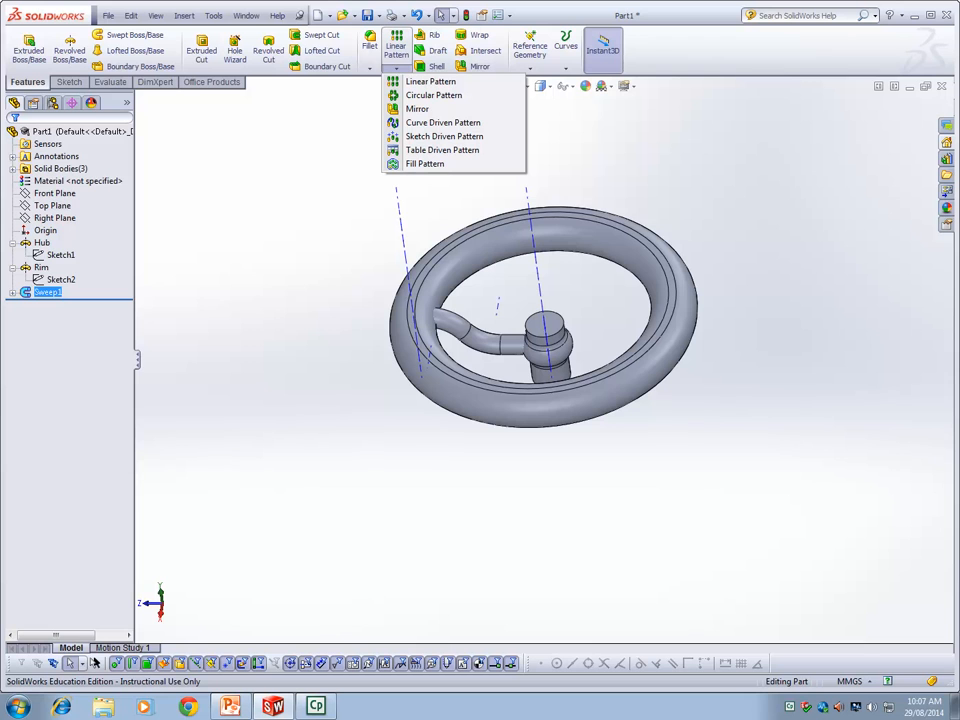
pyautogui.click(156, 15)
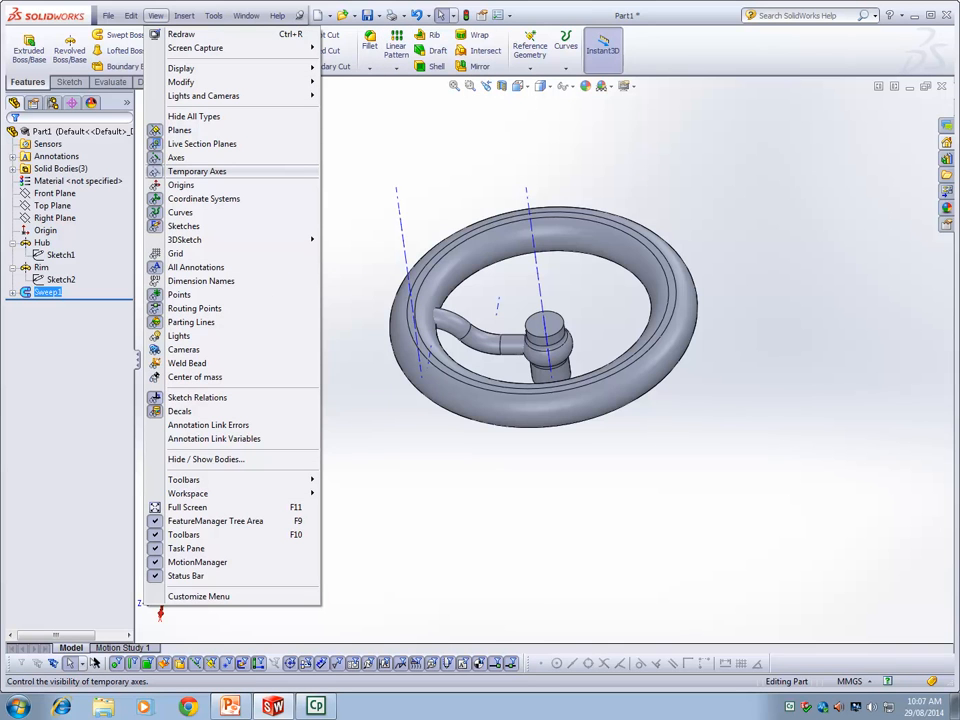
pyautogui.click(197, 171)
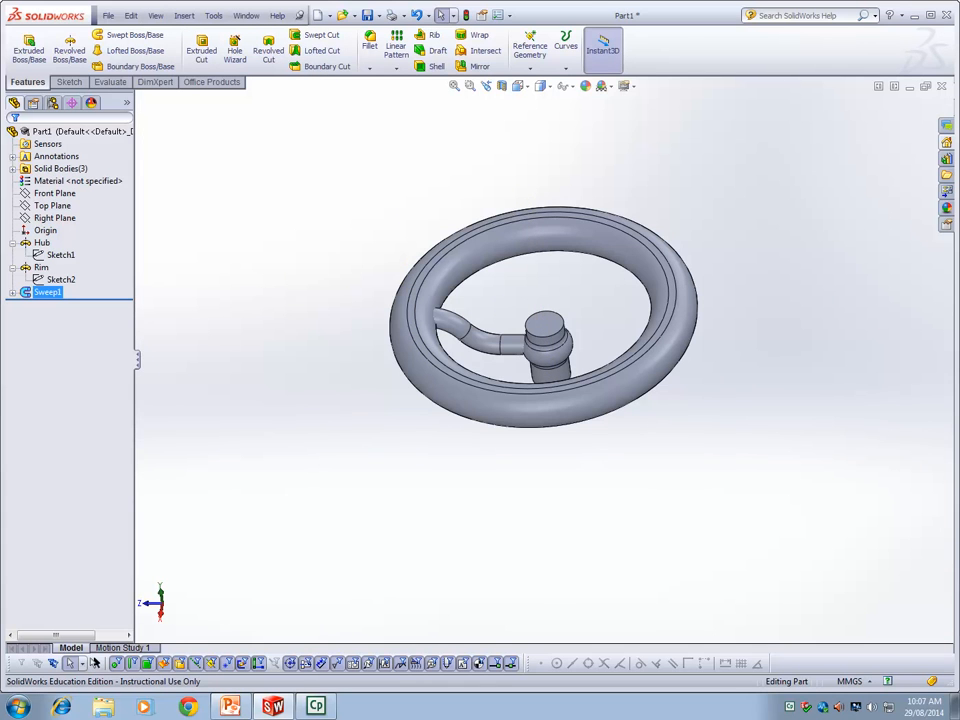
# Step: Start a circular pattern of Sweep1 and show Sketch1 of the Hub feature
pyautogui.click(396, 66)
pyautogui.click(420, 94)
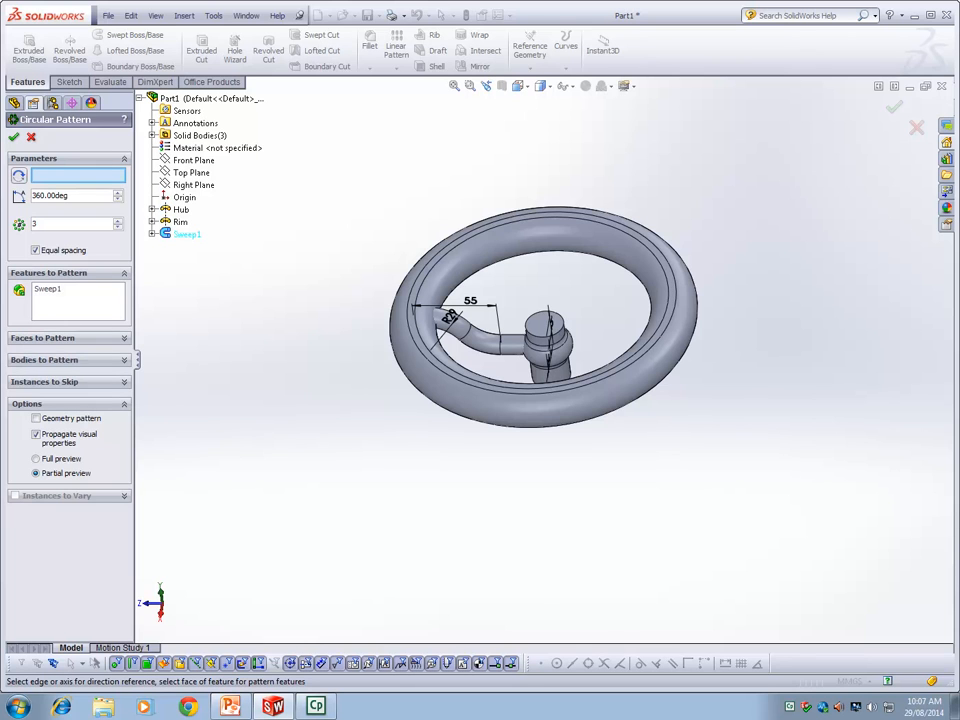
pyautogui.click(152, 209)
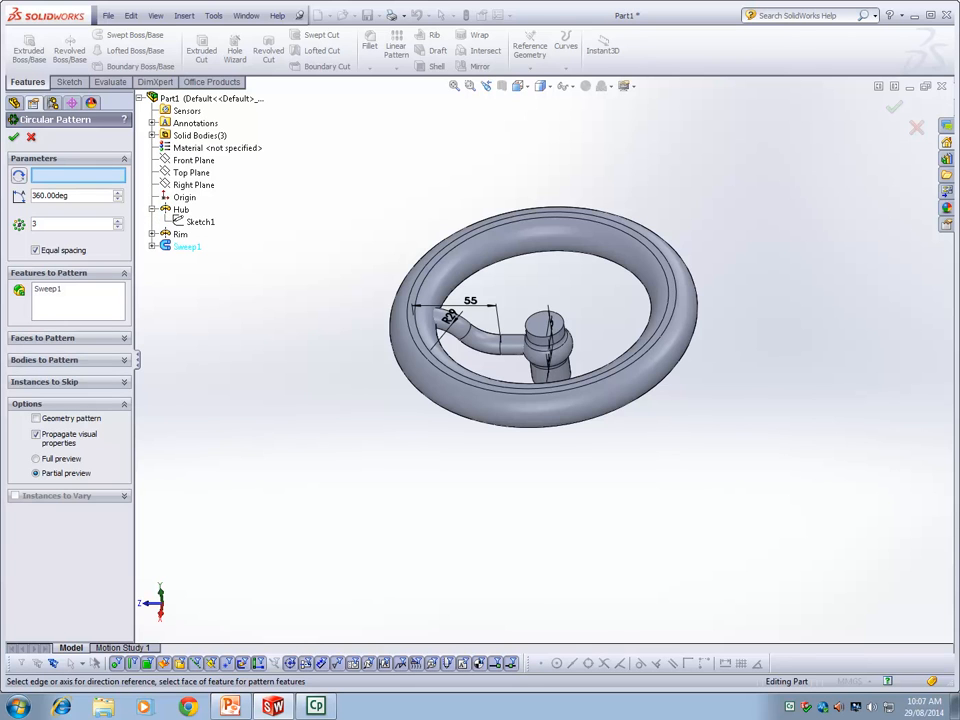
pyautogui.rightClick(199, 221)
pyautogui.click(231, 242)
# Step: Try to pattern Sweep1 around the centerline of the Hub's Sketch1 with 3 equally spaced instances over 360°
pyautogui.scroll(-3, 608, 484)
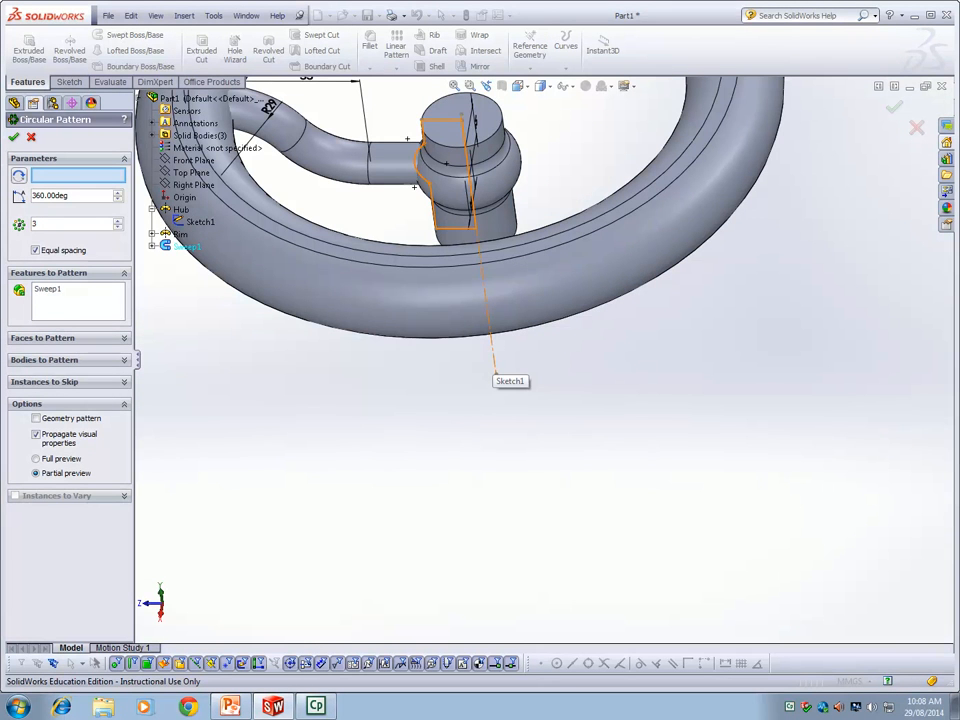
pyautogui.click(496, 372)
pyautogui.scroll(3, 496, 372)
pyautogui.moveTo(409, 422)
pyautogui.mouseDown(button='middle')
pyautogui.moveTo(433, 444)
pyautogui.moveTo(418, 472)
pyautogui.mouseUp(button='middle')
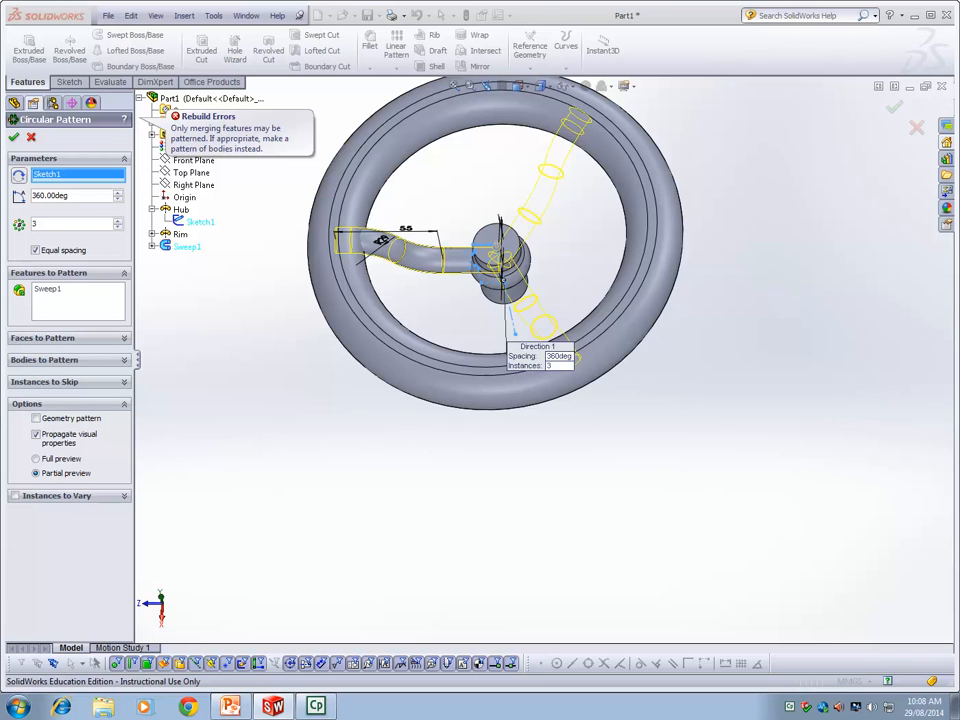
pyautogui.moveTo(225, 289); pyautogui.dragTo(232, 281, button='middle')
# Step: Try to clear Sweep1 from the patterned features and pattern the spoke as a body instead, and abandon the pattern
pyautogui.rightClick(68, 291)
pyautogui.click(120, 298)
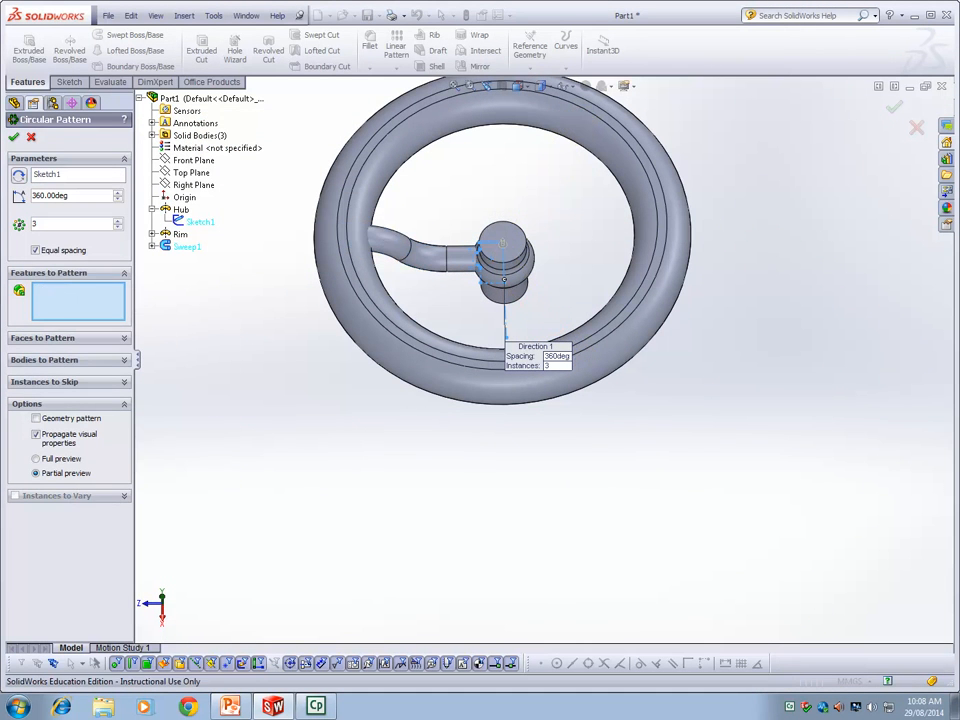
pyautogui.click(44, 359)
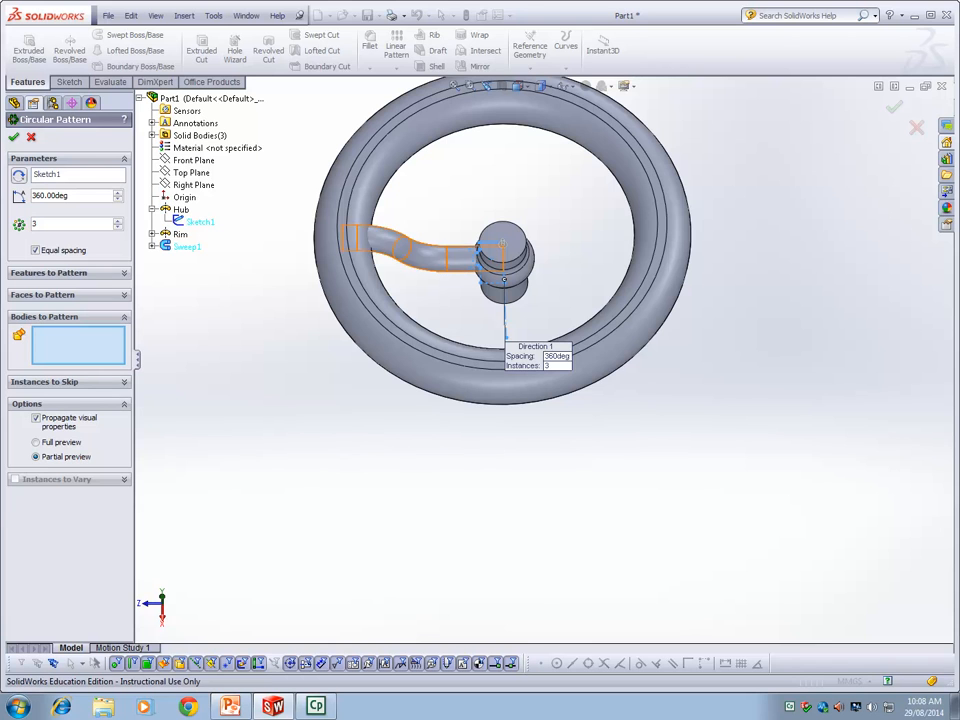
pyautogui.click(424, 256)
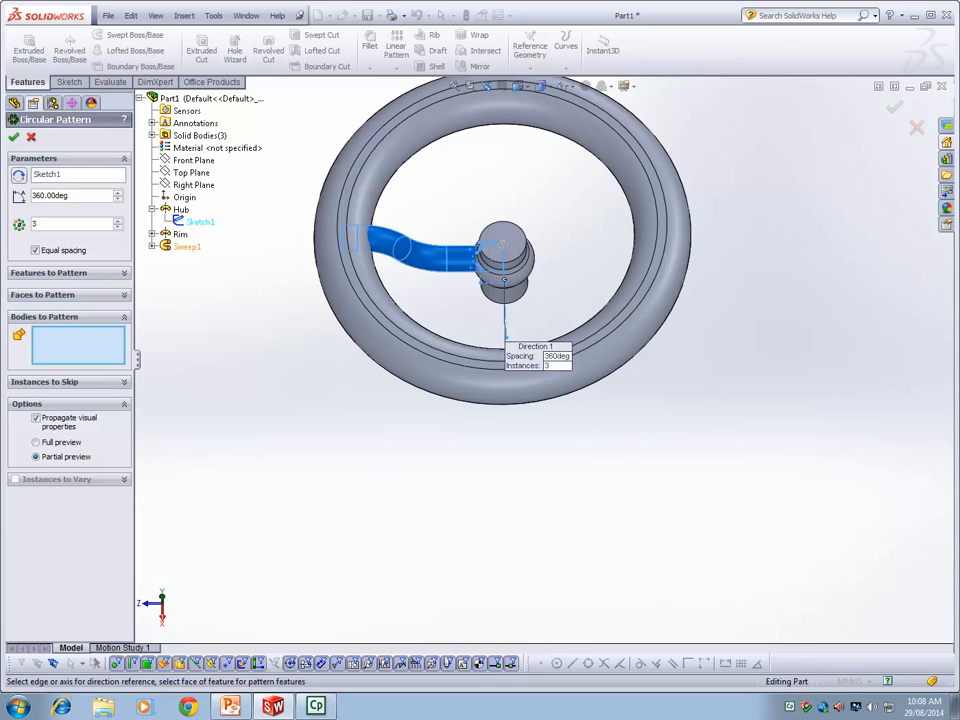
pyautogui.click(185, 246)
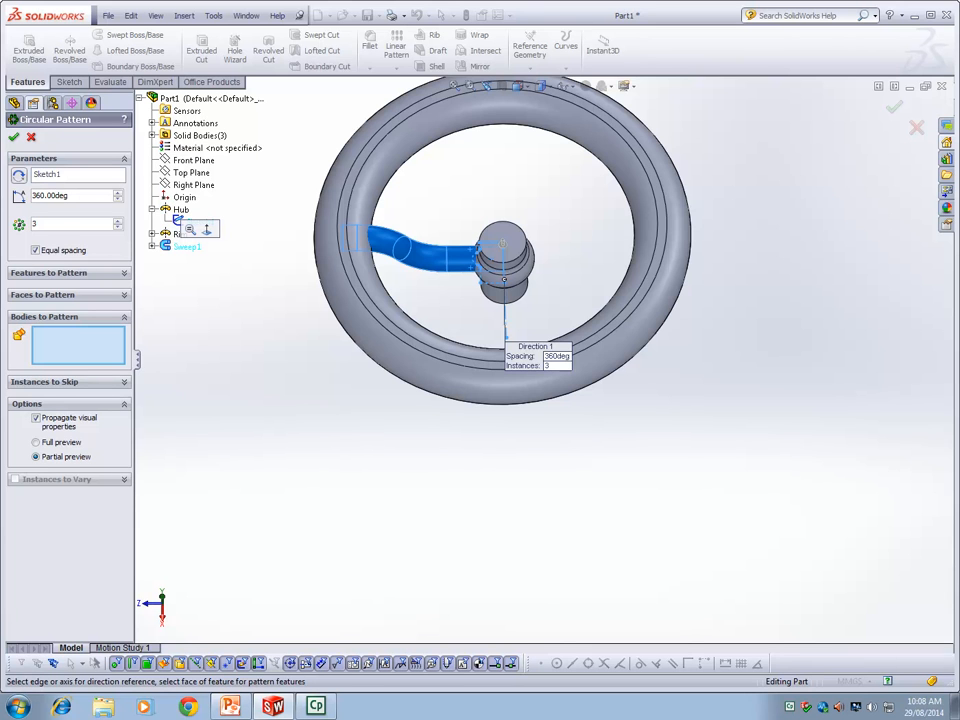
pyautogui.press('Escape')
pyautogui.moveTo(358, 351)
pyautogui.mouseDown(button='middle')
pyautogui.moveTo(392, 306)
pyautogui.moveTo(363, 309)
pyautogui.moveTo(351, 261)
pyautogui.moveTo(373, 251)
pyautogui.moveTo(379, 279)
pyautogui.moveTo(358, 294)
pyautogui.mouseUp(button='middle')
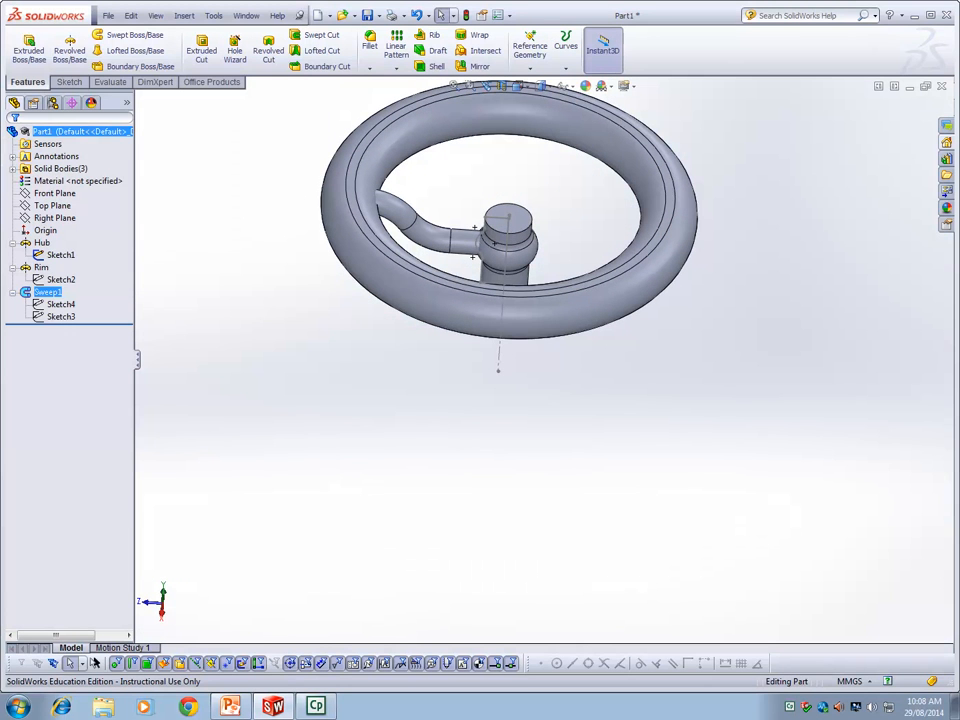
pyautogui.click(396, 68)
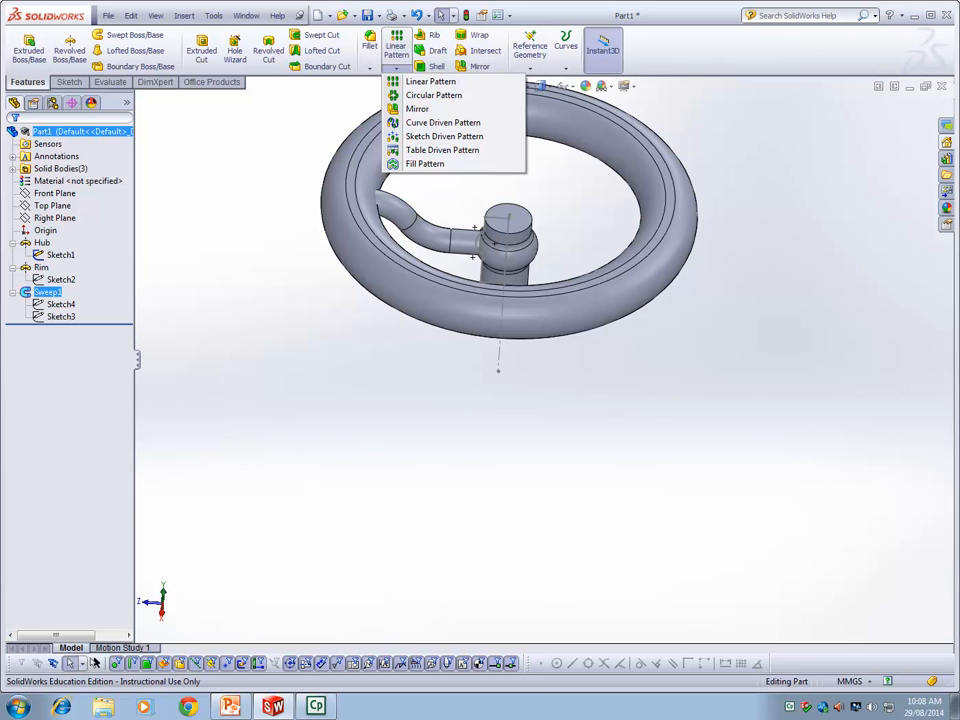
pyautogui.click(433, 95)
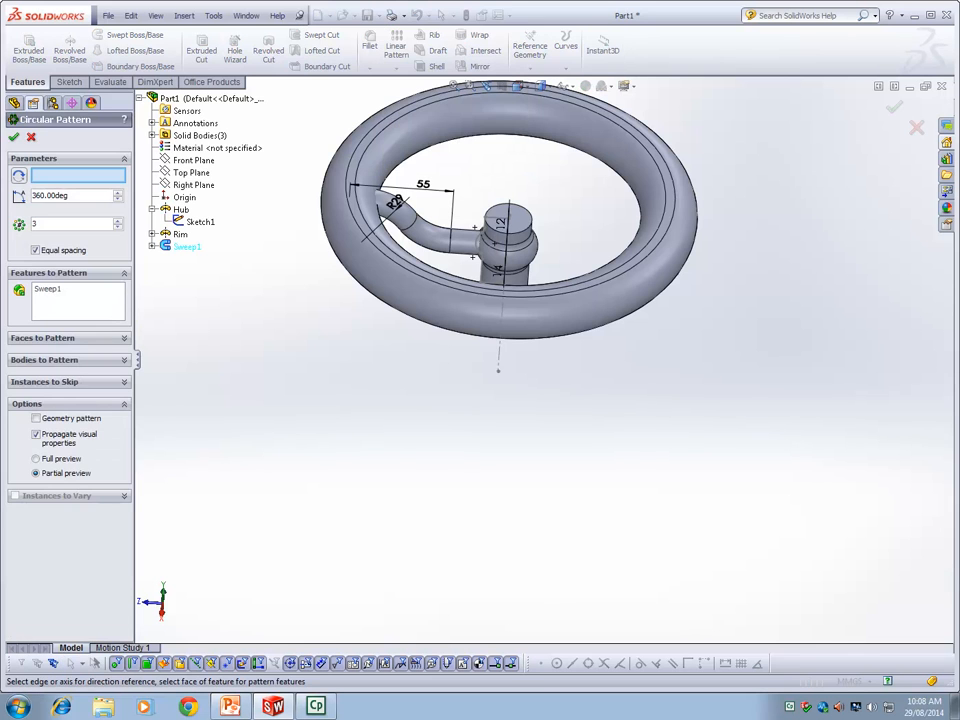
pyautogui.moveTo(250, 272); pyautogui.dragTo(253, 206, button='middle')
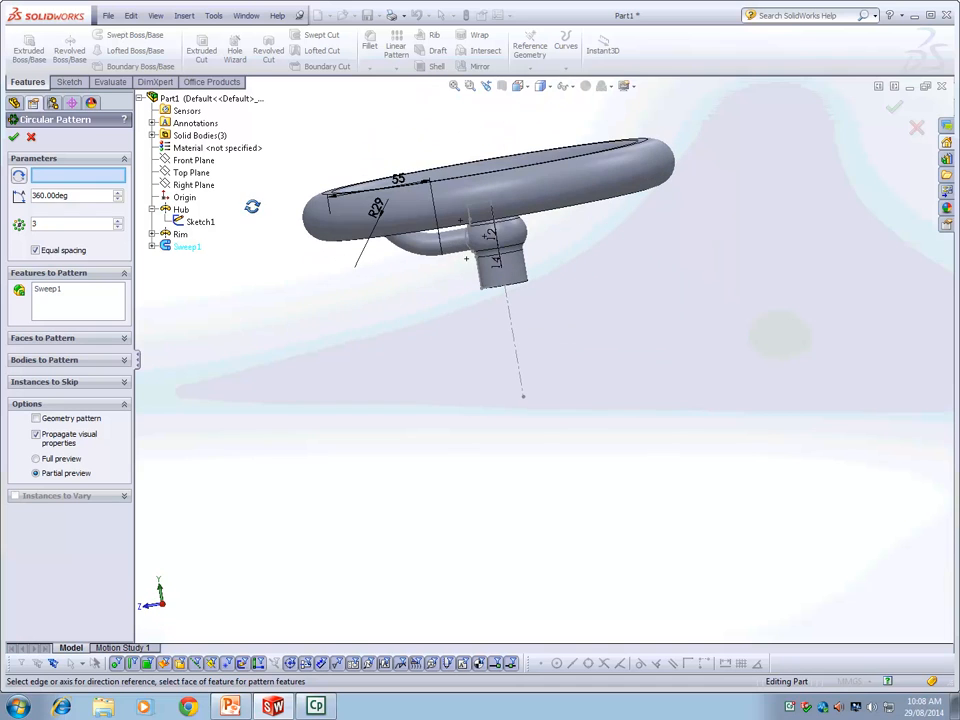
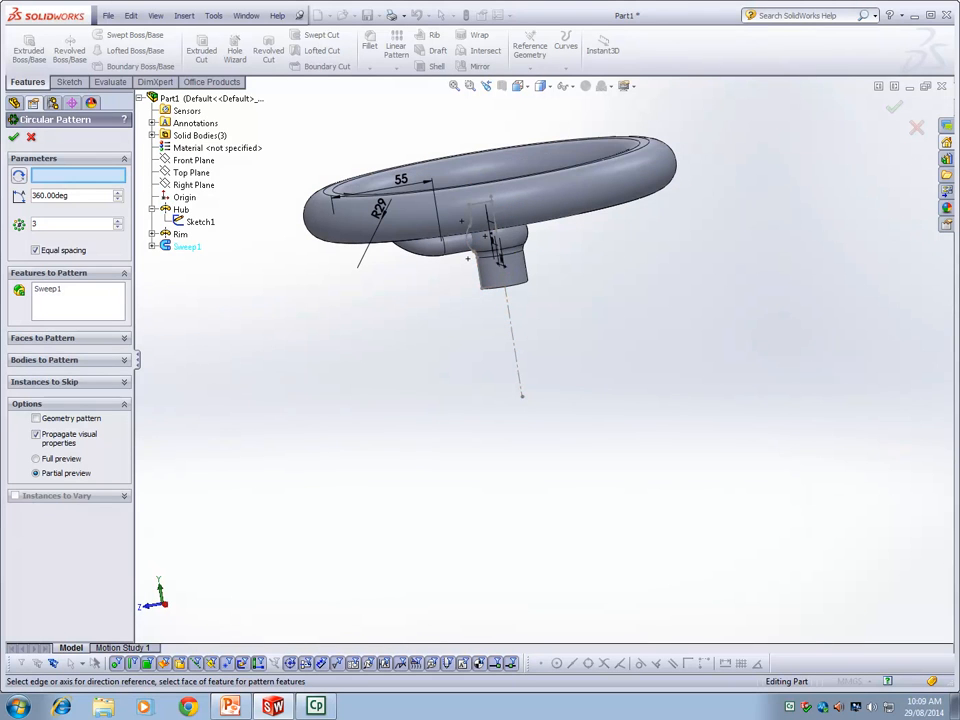
pyautogui.scroll(-2, 531, 347)
pyautogui.press('Escape')
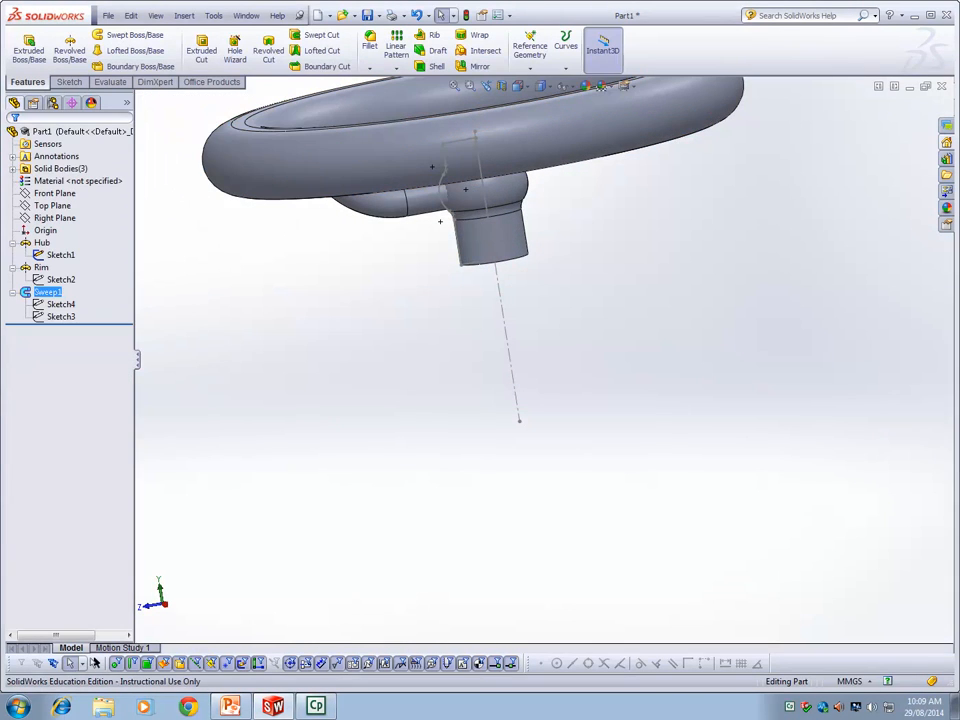
# Step: Set up a circular pattern of Sweep1 around the centerline of the Hub's Sketch1 with 3 equally spaced instances over 360°
pyautogui.moveTo(360, 370); pyautogui.dragTo(295, 428, button='middle')
pyautogui.scroll(-2, 319, 354)
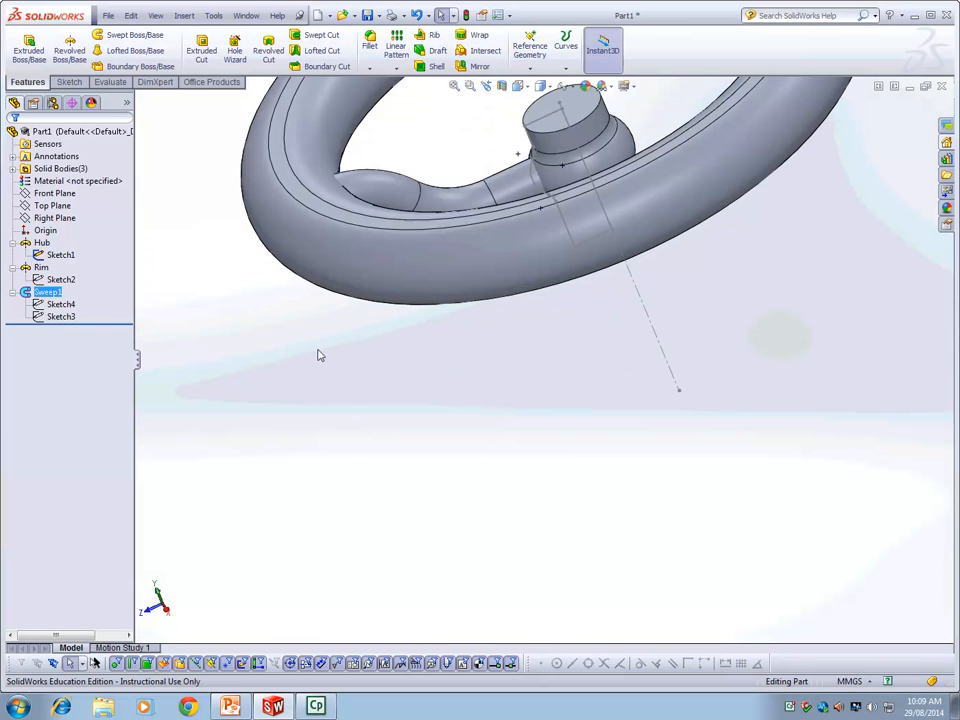
pyautogui.click(396, 68)
pyautogui.click(433, 95)
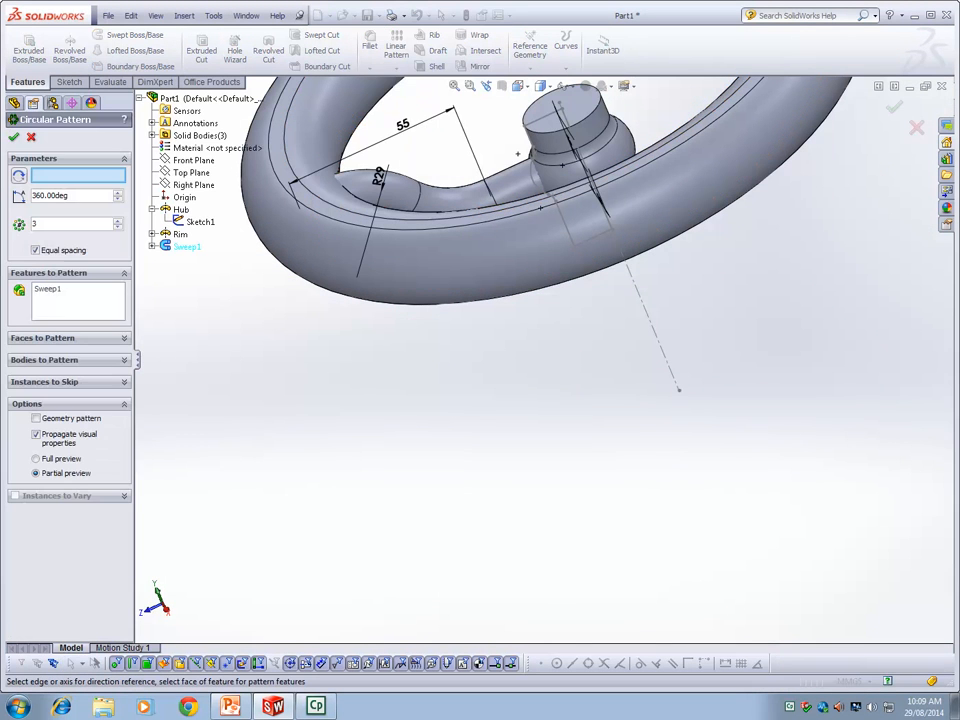
pyautogui.scroll(2, 206, 339)
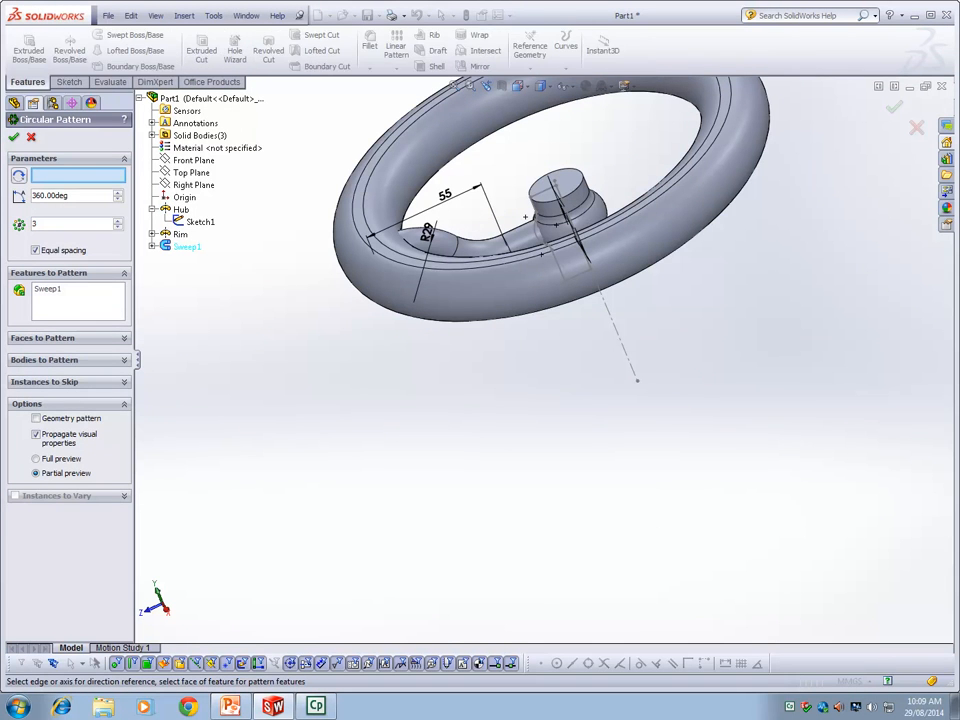
pyautogui.scroll(-2, 349, 334)
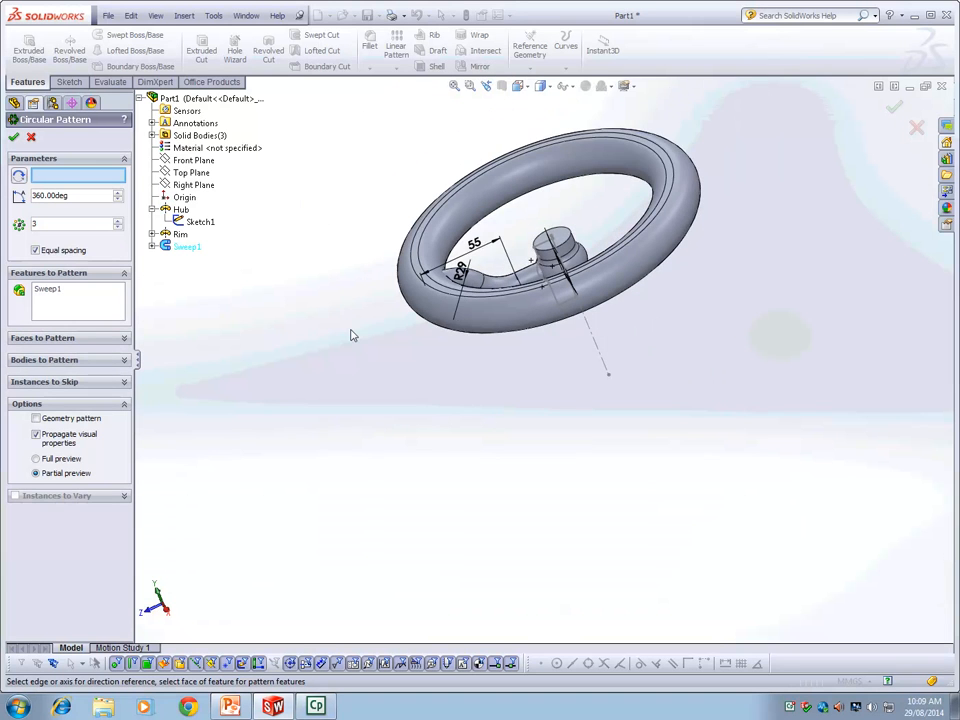
pyautogui.scroll(4, 570, 336)
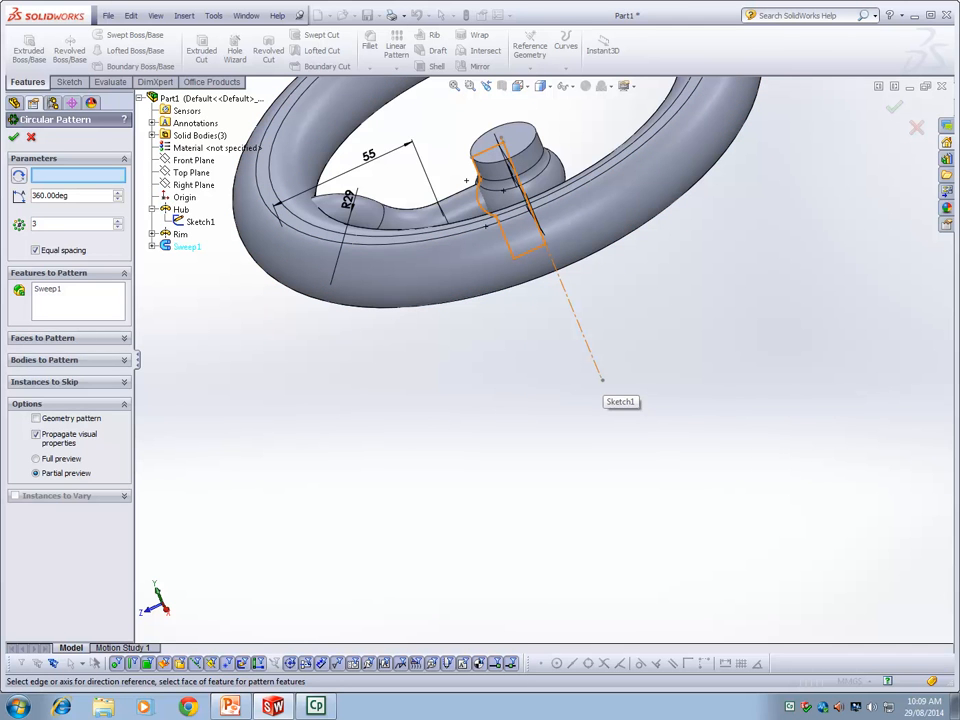
pyautogui.click(601, 377)
pyautogui.scroll(3, 540, 360)
pyautogui.moveTo(443, 409); pyautogui.dragTo(508, 430, button='middle')
pyautogui.scroll(-3, 598, 241)
pyautogui.scroll(-1, 527, 390)
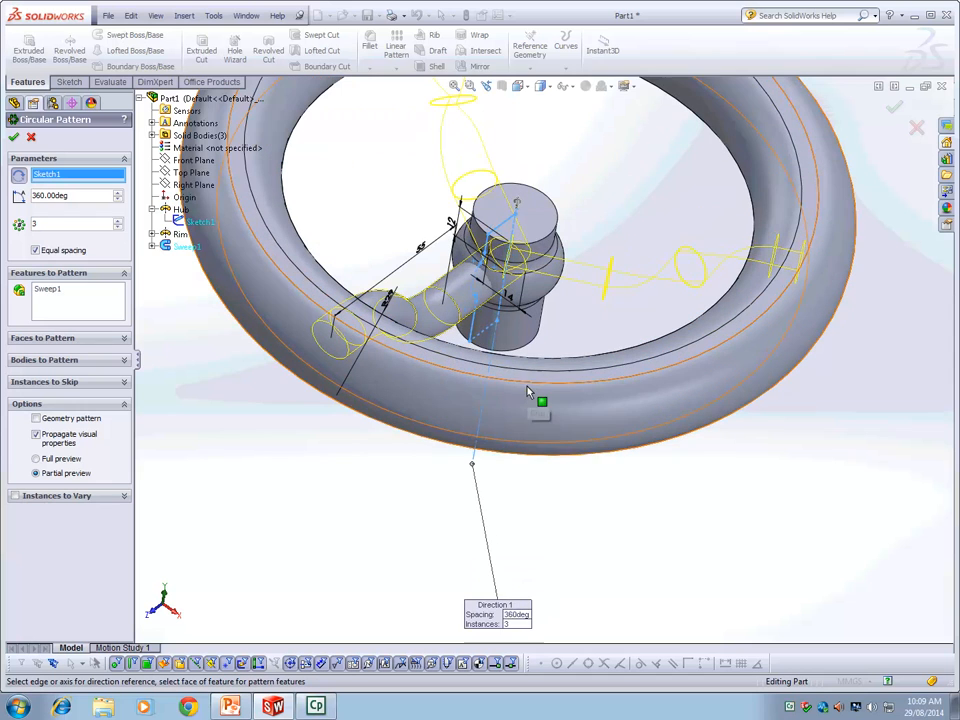
# Step: Try 2, 6 and 9 instances in the circular pattern preview, and set the number of instances back to 3
pyautogui.click(118, 228)
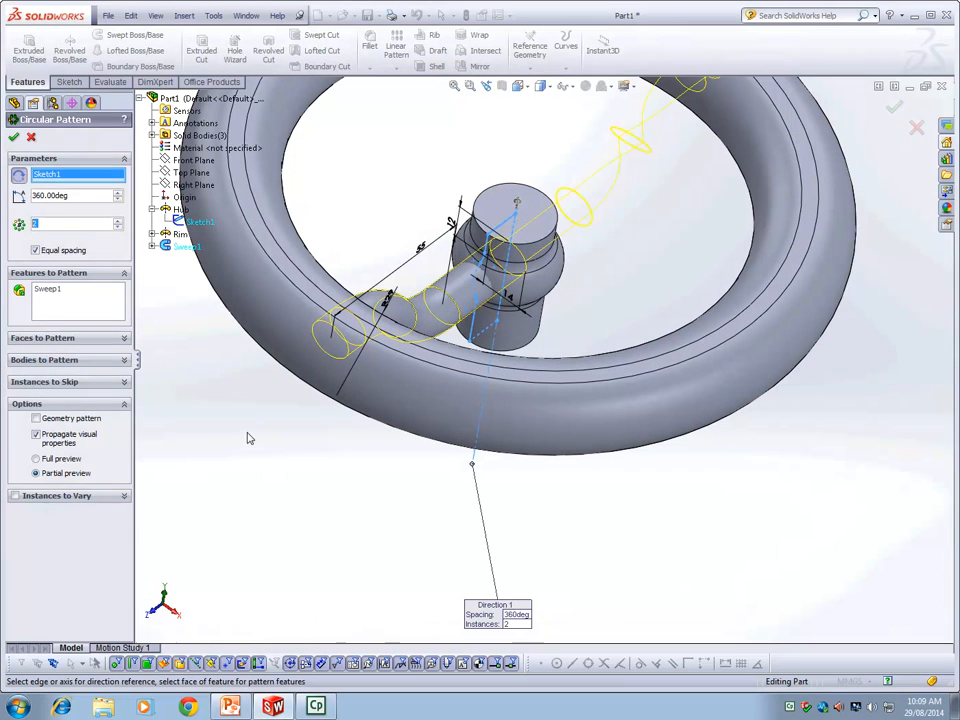
pyautogui.write('6')
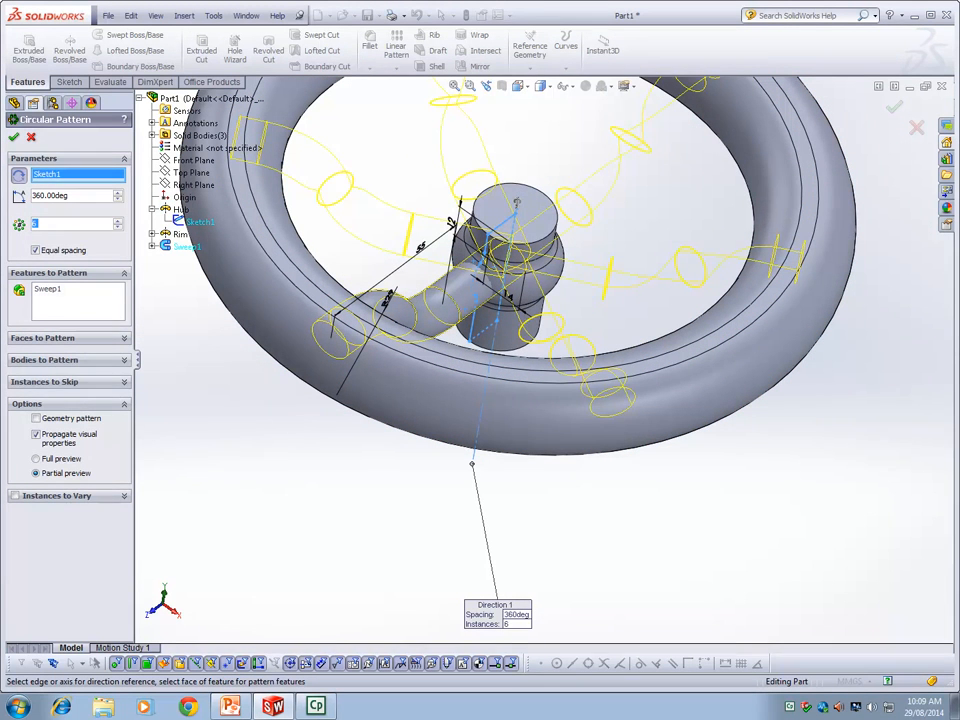
pyautogui.write('9')
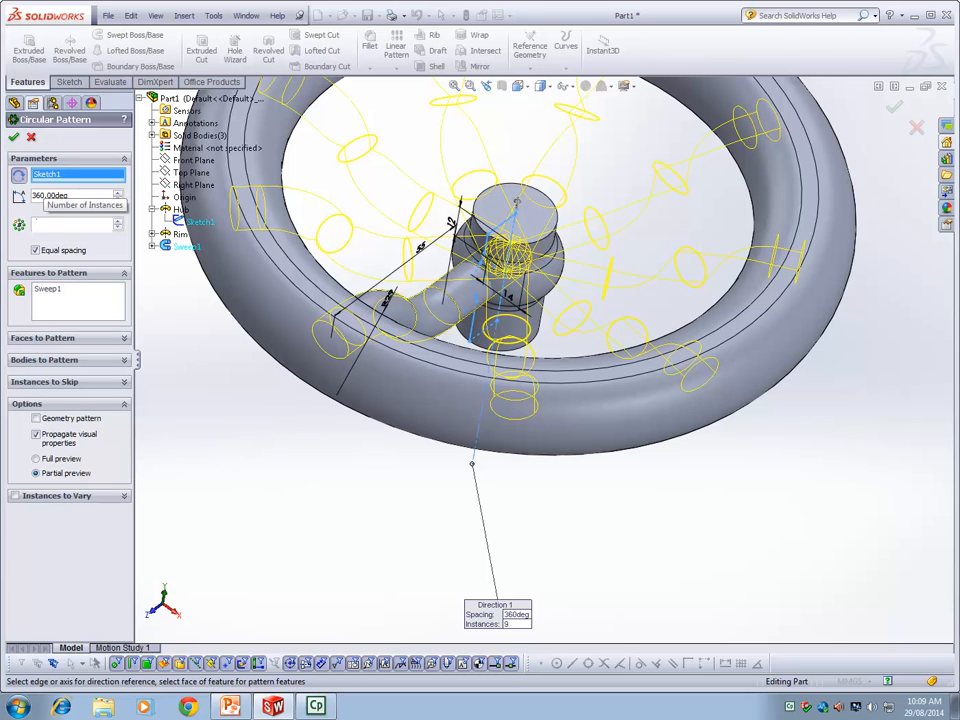
pyautogui.write('3')
# Step: Examine the preview of the three patterned spokes between the hub and rim from above, from the side and up close
pyautogui.scroll(3, 404, 351)
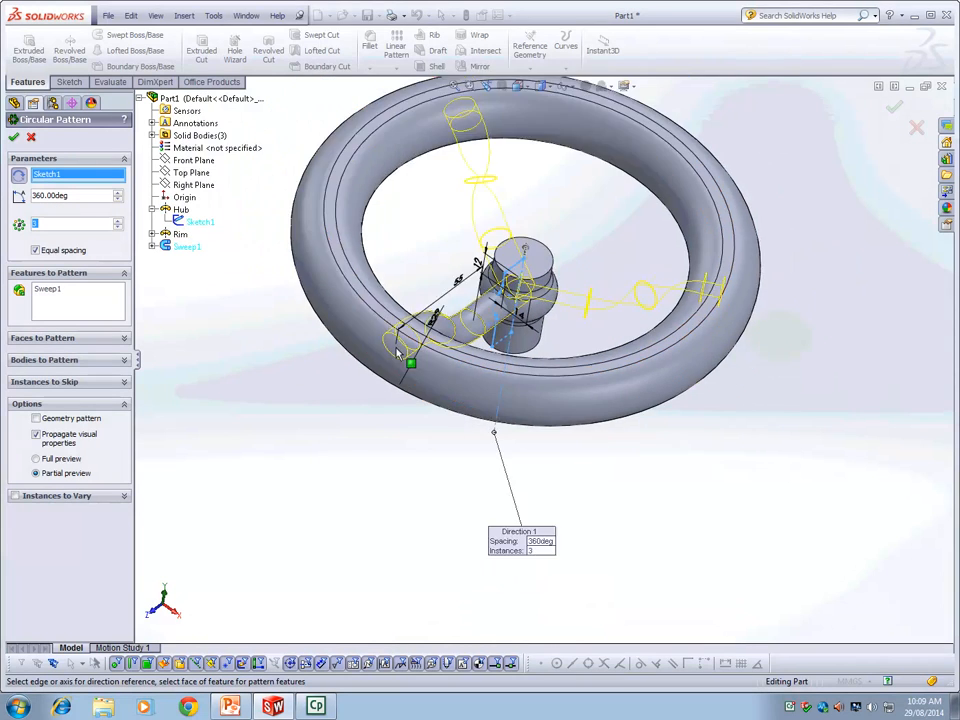
pyautogui.moveTo(354, 391); pyautogui.dragTo(492, 338, button='middle')
pyautogui.scroll(-4, 492, 338)
pyautogui.scroll(3, 556, 375)
pyautogui.scroll(2, 497, 634)
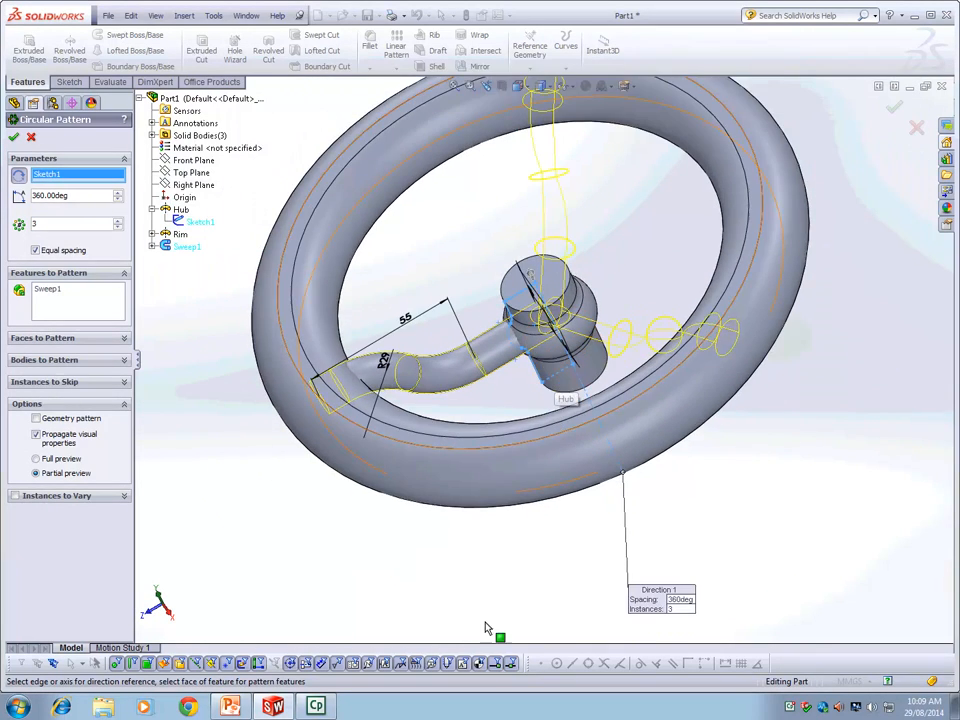
pyautogui.moveTo(512, 525); pyautogui.dragTo(521, 347, button='middle')
pyautogui.scroll(2, 500, 400)
pyautogui.scroll(-3, 521, 347)
pyautogui.moveTo(544, 403); pyautogui.dragTo(440, 490, button='middle')
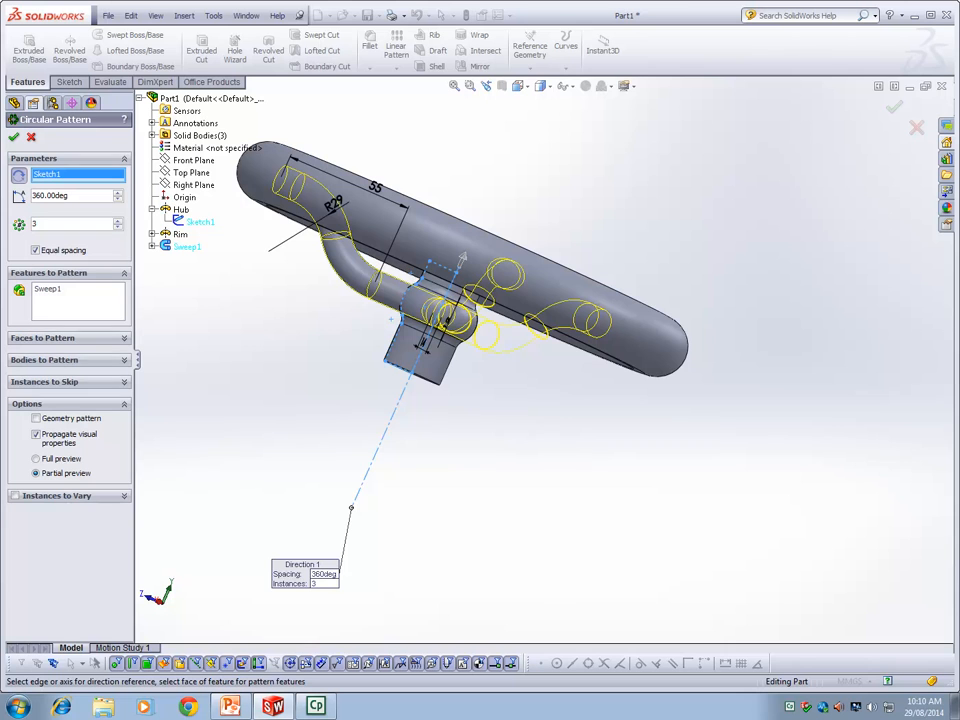
pyautogui.moveTo(444, 484); pyautogui.dragTo(480, 590, button='middle')
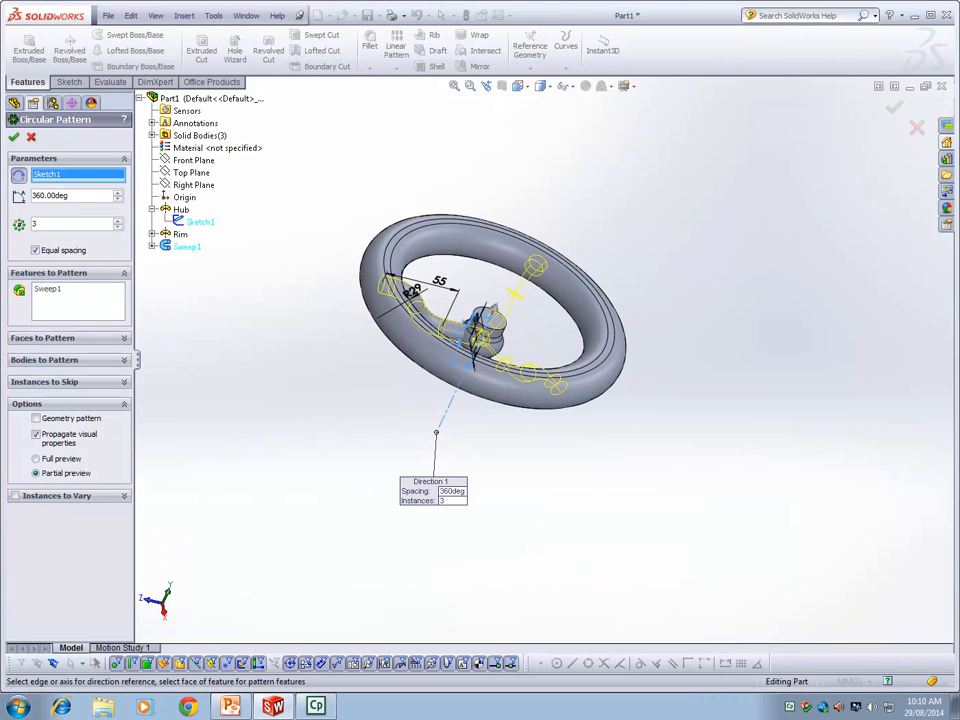